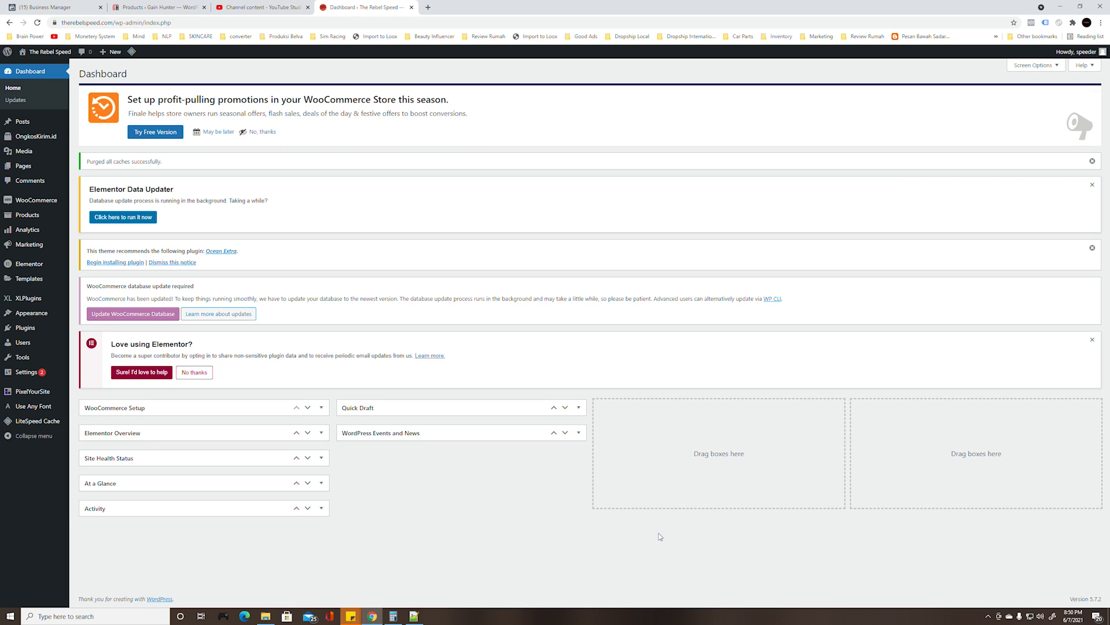
Start a new WooCommerce product and name it "FOSSIL x FUSEEK"
mouse_move(23, 221)
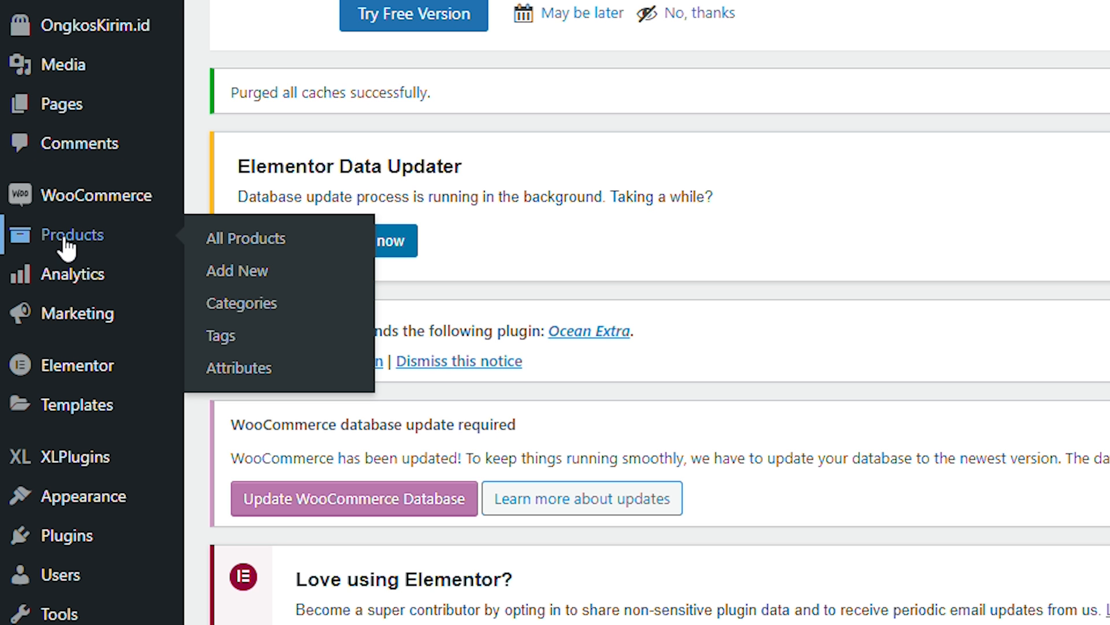
left_click(229, 277)
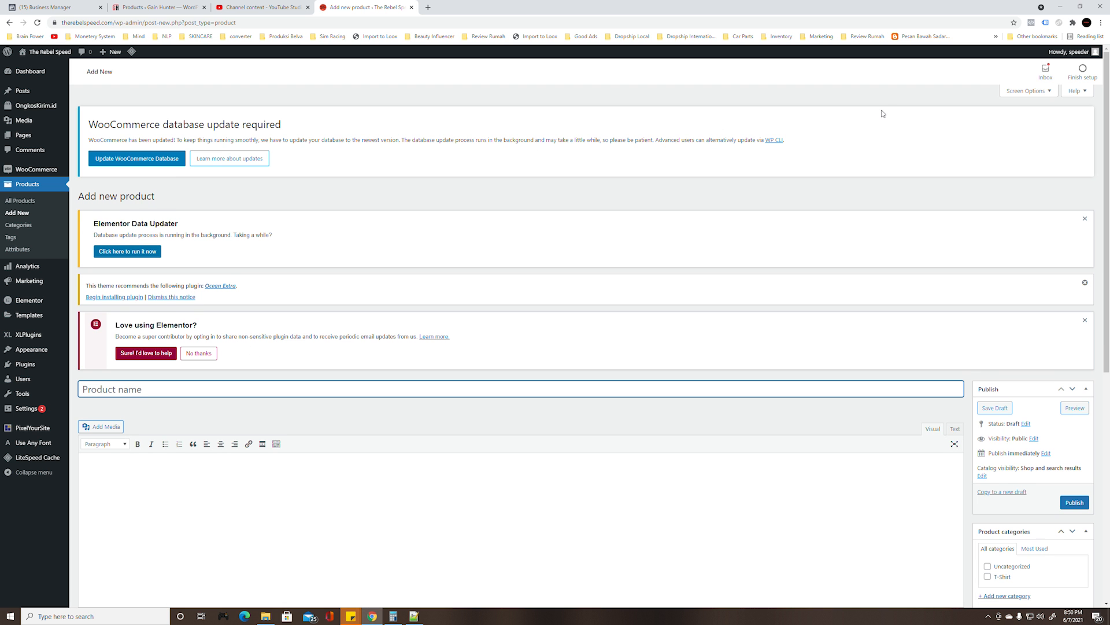
scroll(754, 207, "down", 2)
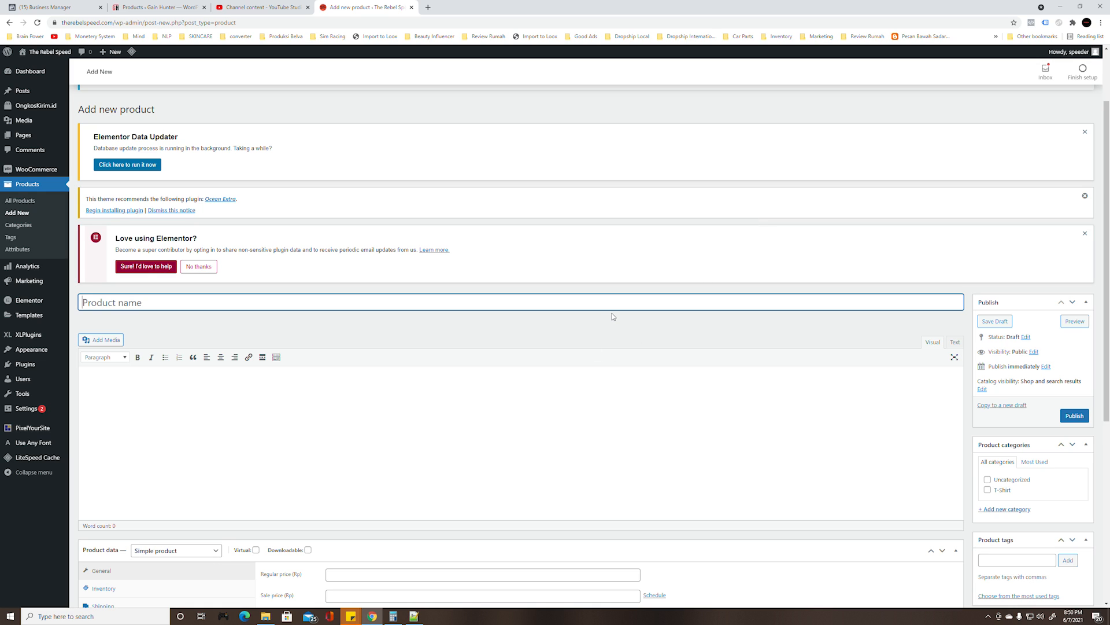
type("FOSSIL x FUSEEK")
scroll(769, 298, "down", 2)
scroll(518, 258, "down", 1)
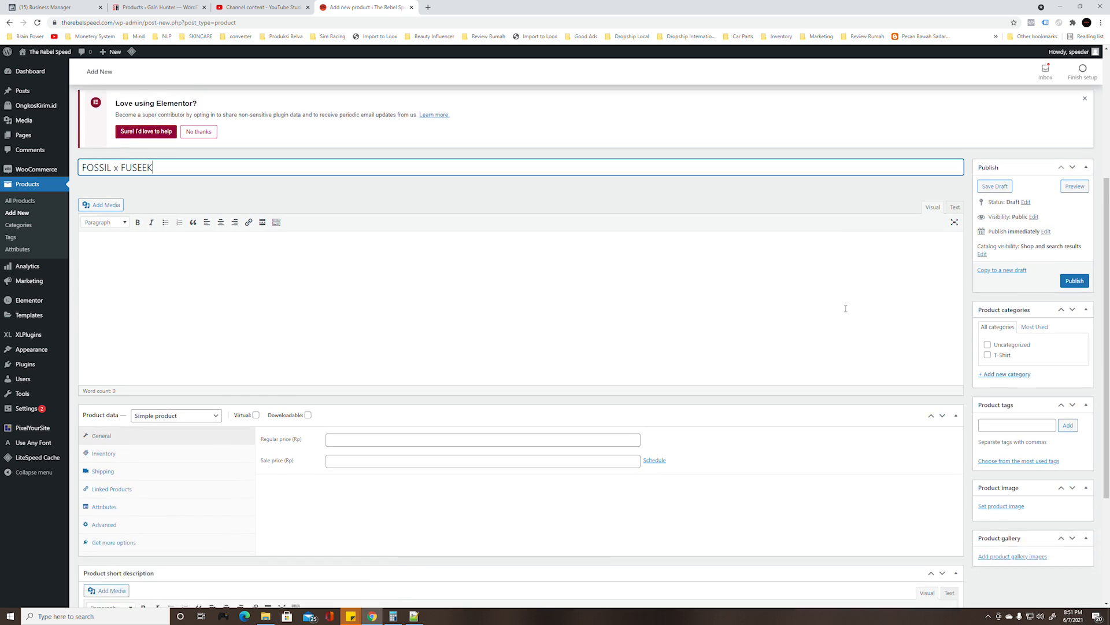
Create a new product category named "Watch" and assign it to the product
scroll(519, 258, "up", 2)
left_click(340, 343)
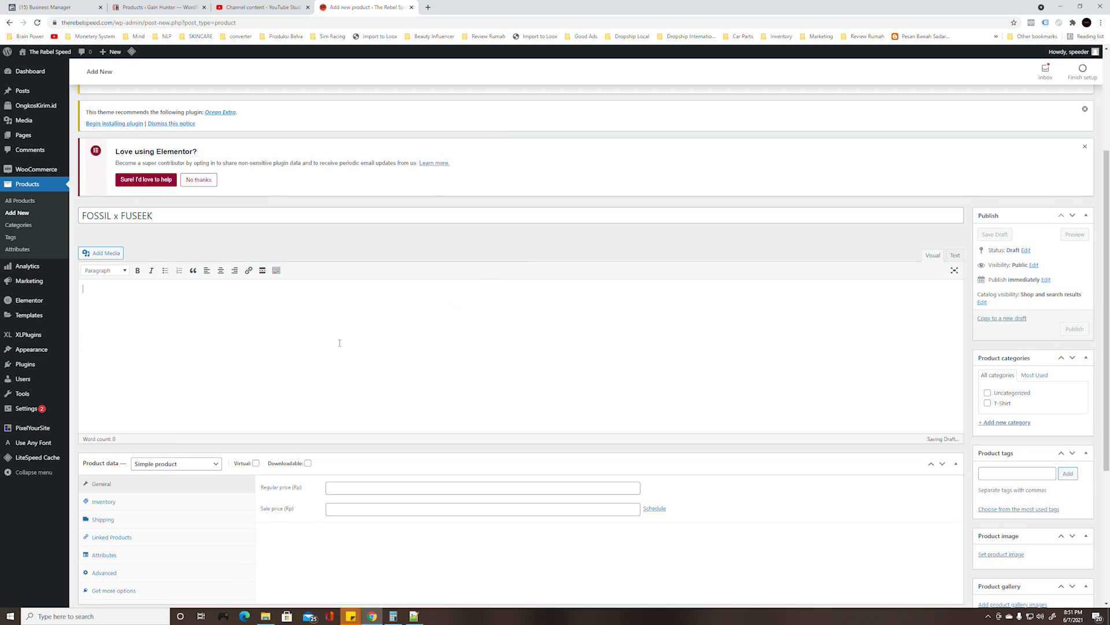
scroll(341, 343, "down", 3)
scroll(343, 343, "up", 1)
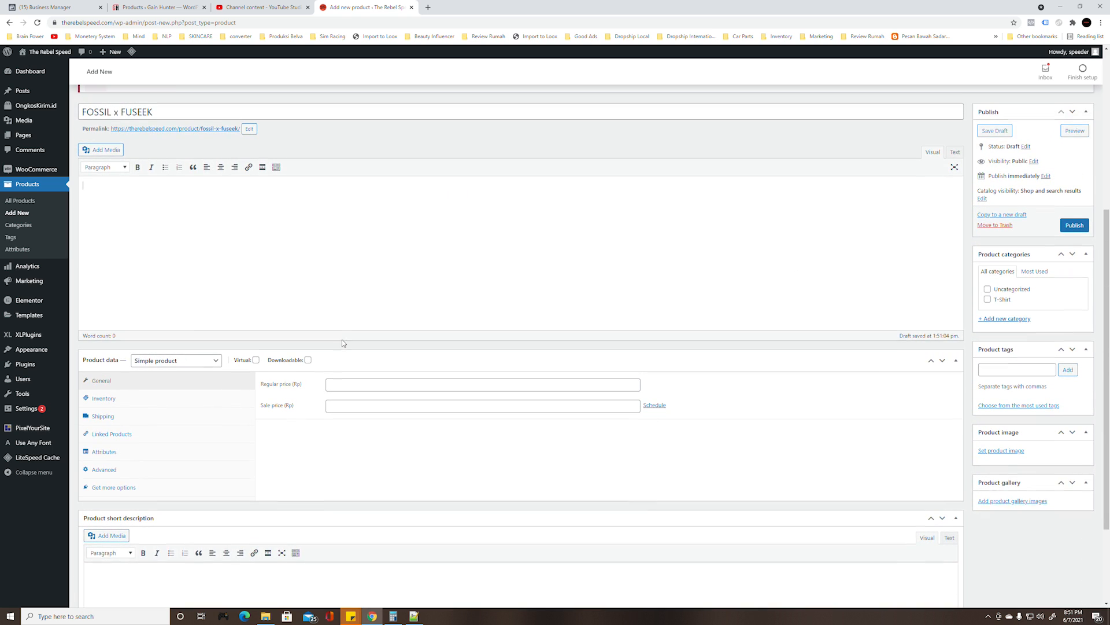
scroll(343, 342, "up", 1)
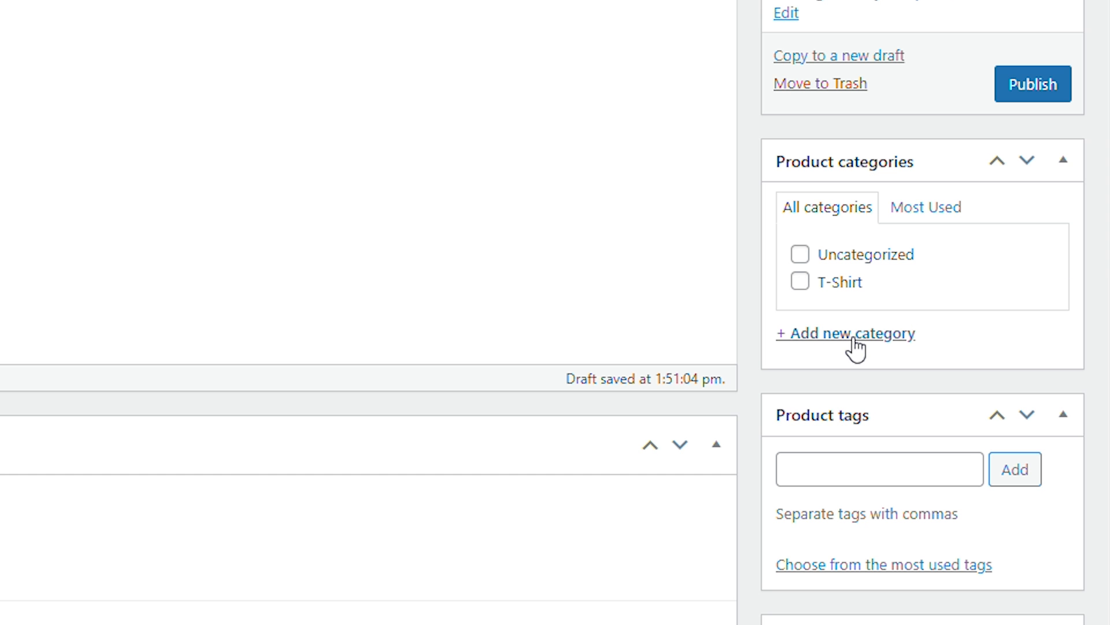
left_click(854, 341)
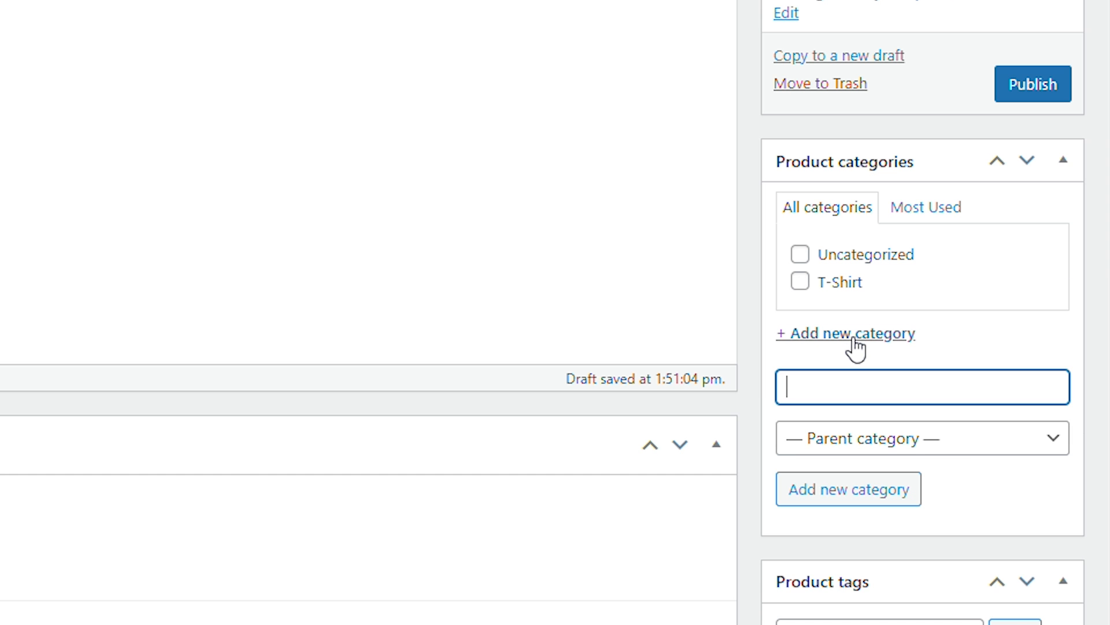
type("Watch")
left_click(883, 492)
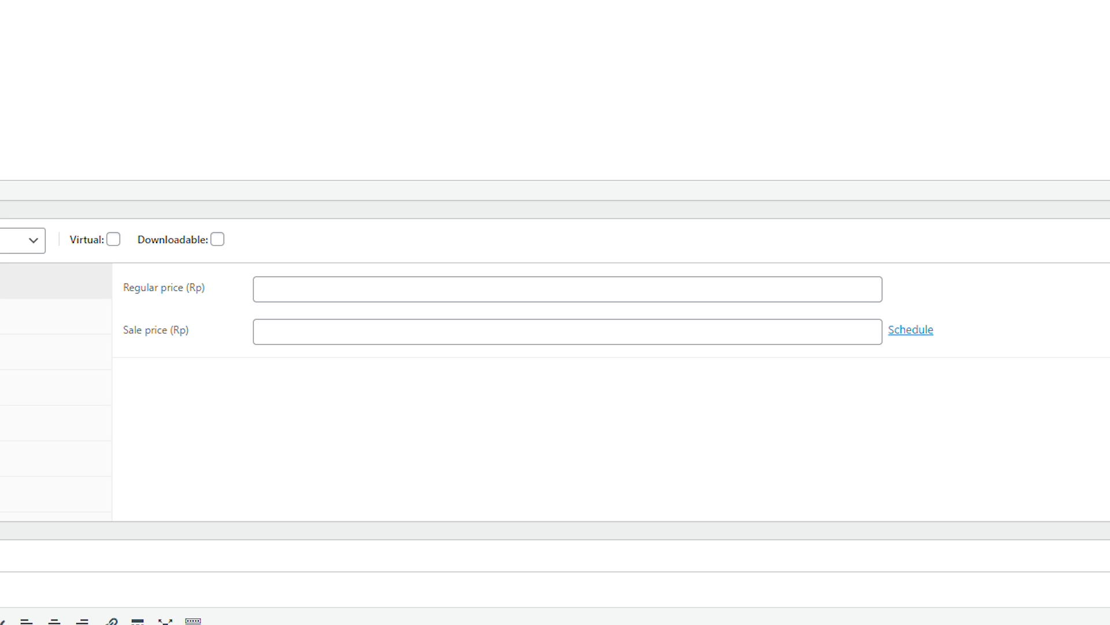
Set the product's regular price to Rp 3797979, without thousands separators
left_click(364, 294)
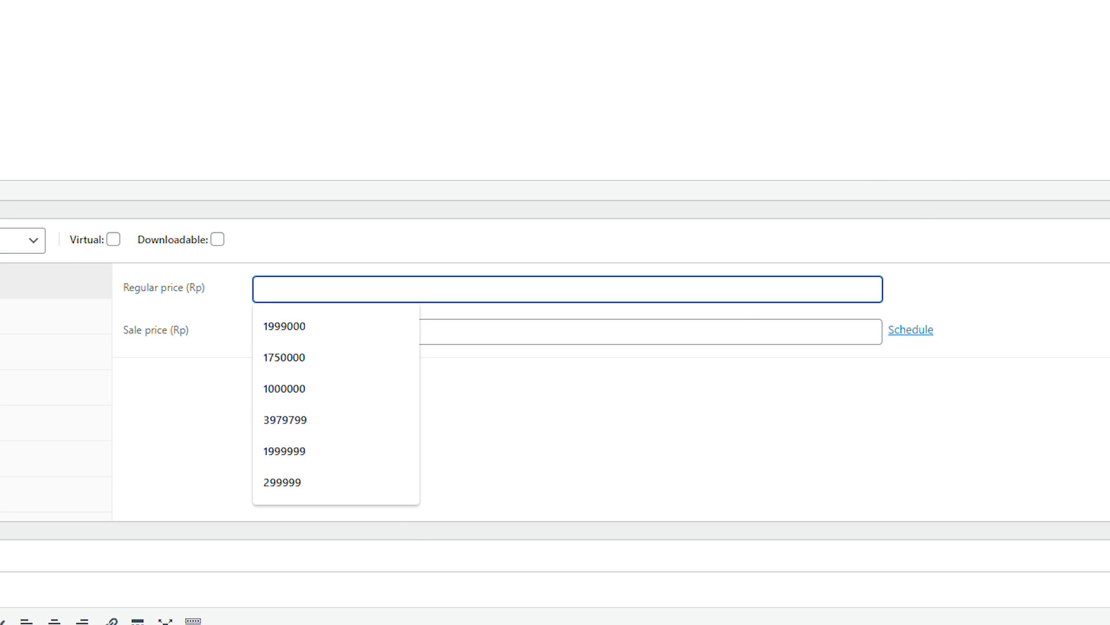
key("alt+Tab")
left_click_drag(996, 0, 902, 0)
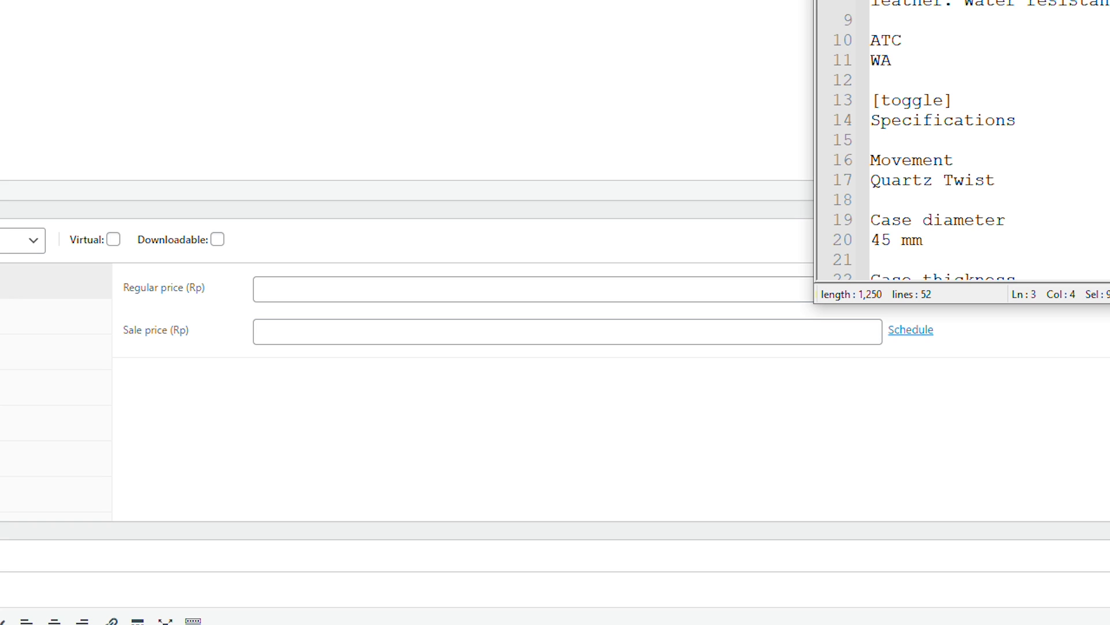
left_click(368, 279)
type("3,797,979")
key("Left")
key("Left")
key("Left")
key("BackSpace")
key("Left")
key("Left")
key("Left")
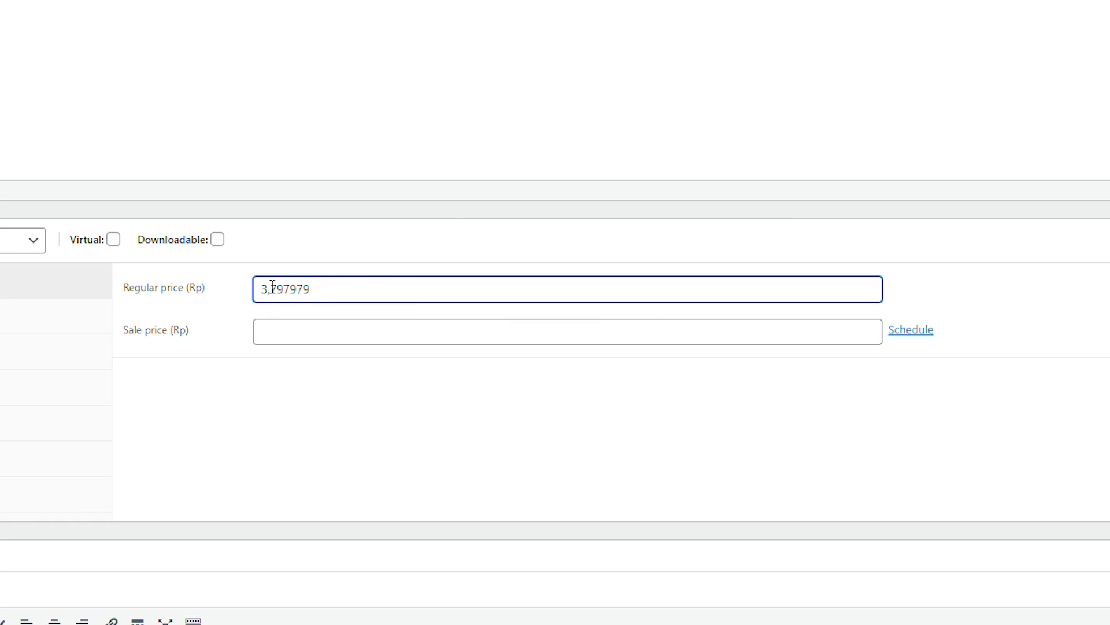
key("BackSpace")
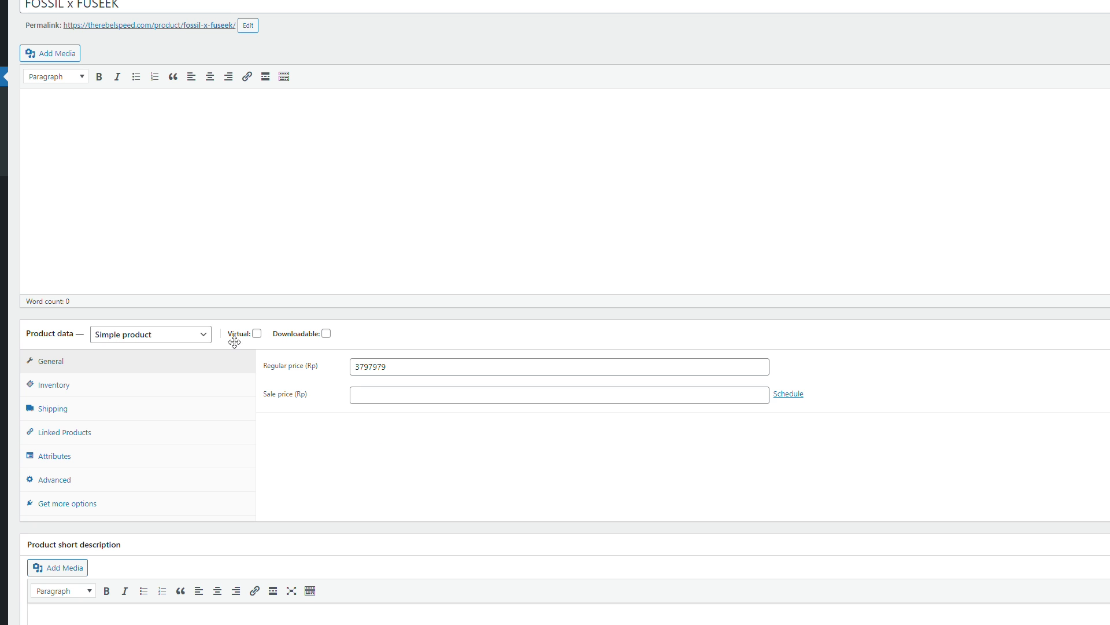
Choose Simple product as the product type and open its inventory settings
left_click(18, 249)
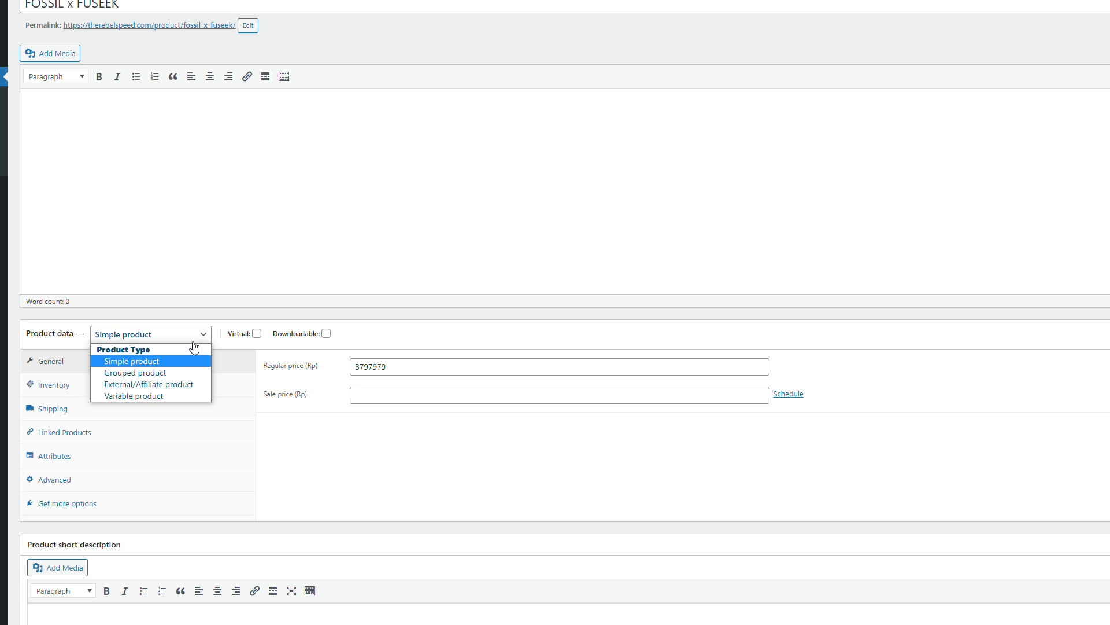
left_click(151, 363)
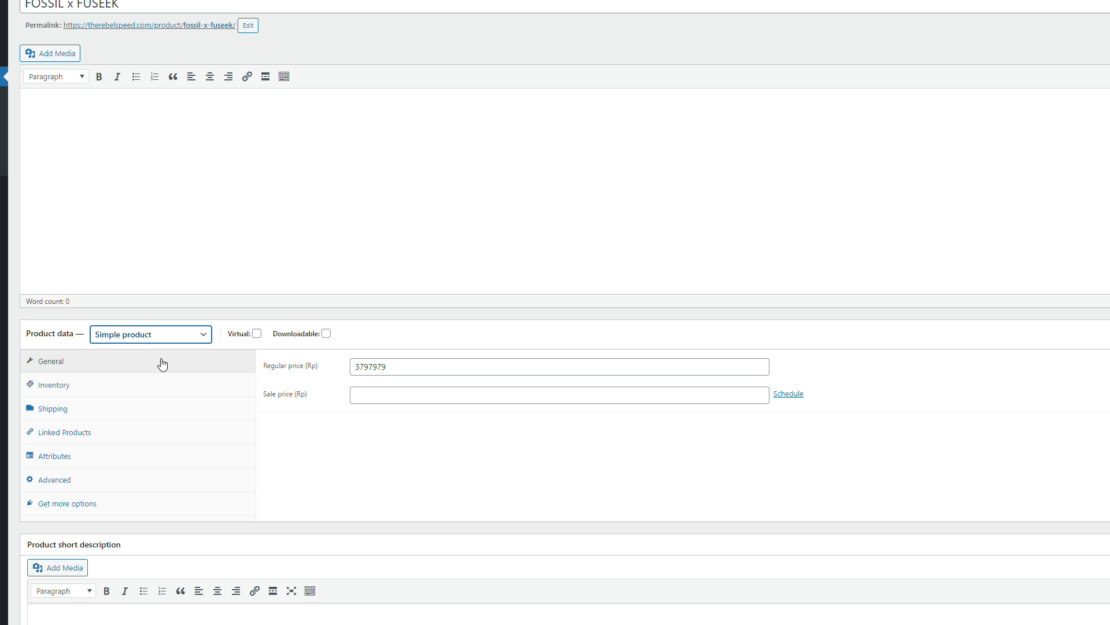
left_click(94, 392)
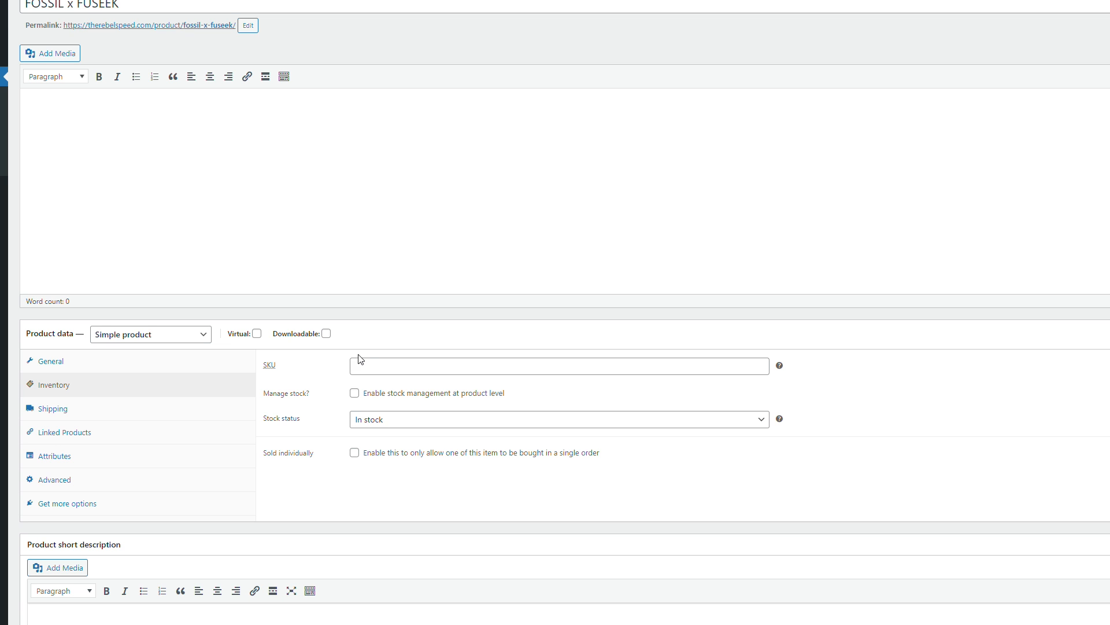
Set the product's shipping weight to 1 kg
left_click(159, 408)
left_click(384, 366)
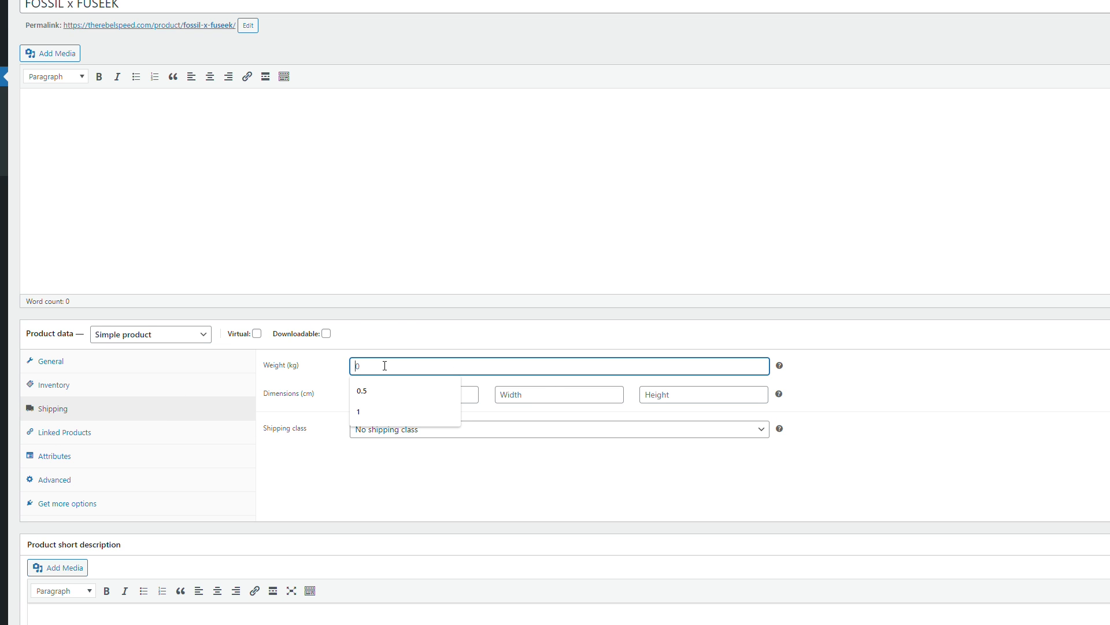
type("1")
left_click(367, 482)
Set the shipping dimensions to length 3, width 2 and height 3 cm, keeping No shipping class
left_click(408, 392)
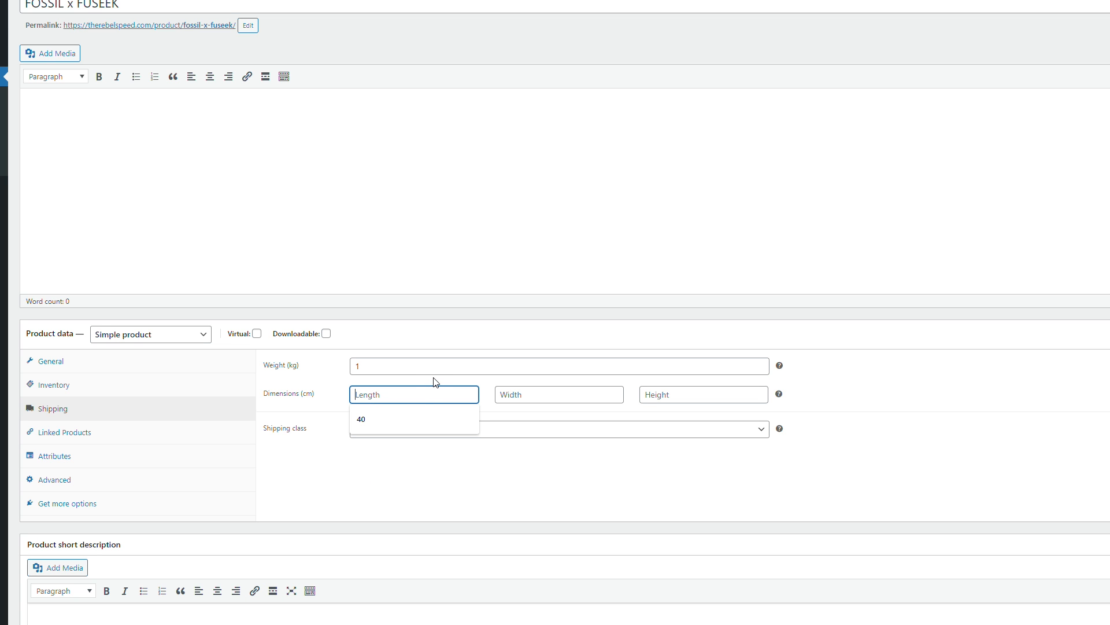
type("3")
left_click(503, 393)
type("2")
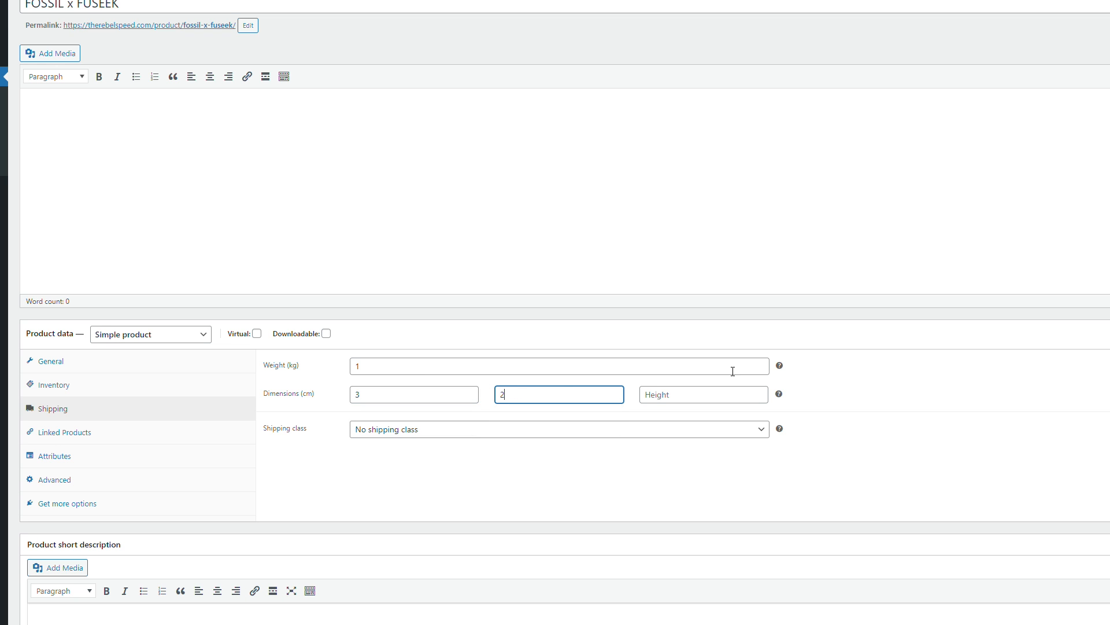
left_click(687, 394)
type("3")
left_click(528, 471)
left_click(509, 434)
left_click(506, 436)
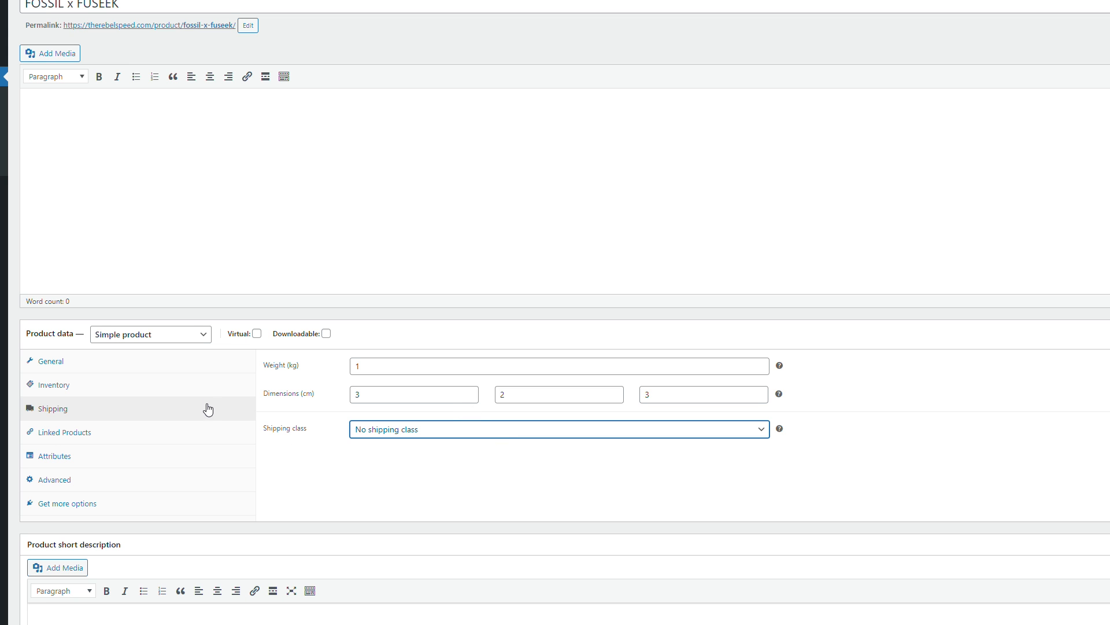
Review the product's linked products and attributes settings, ending at the general product data
left_click(123, 437)
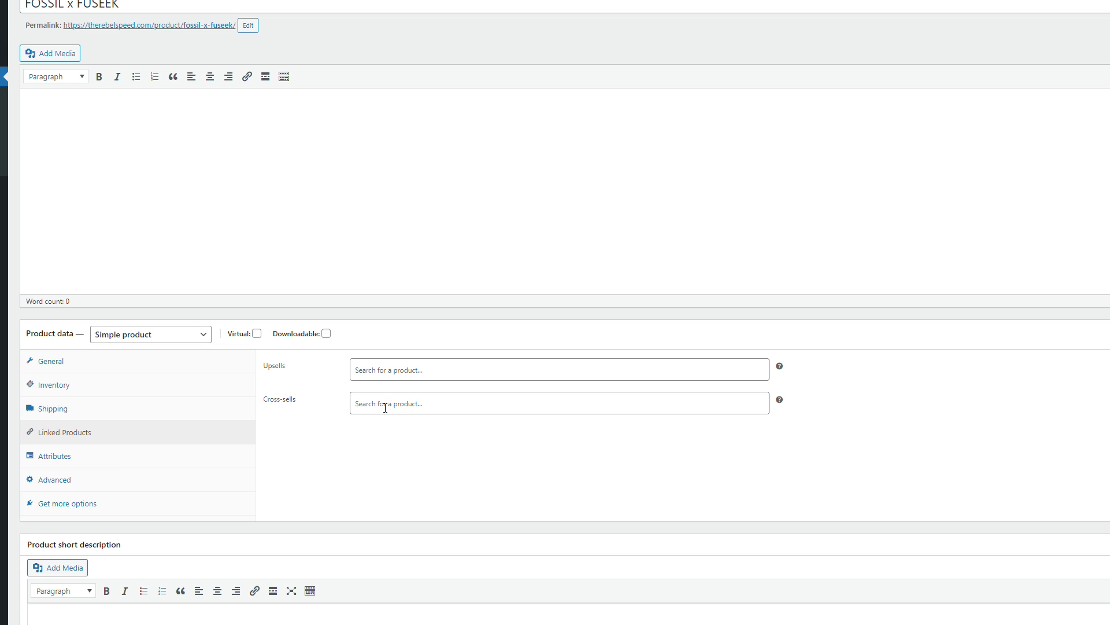
left_click(102, 461)
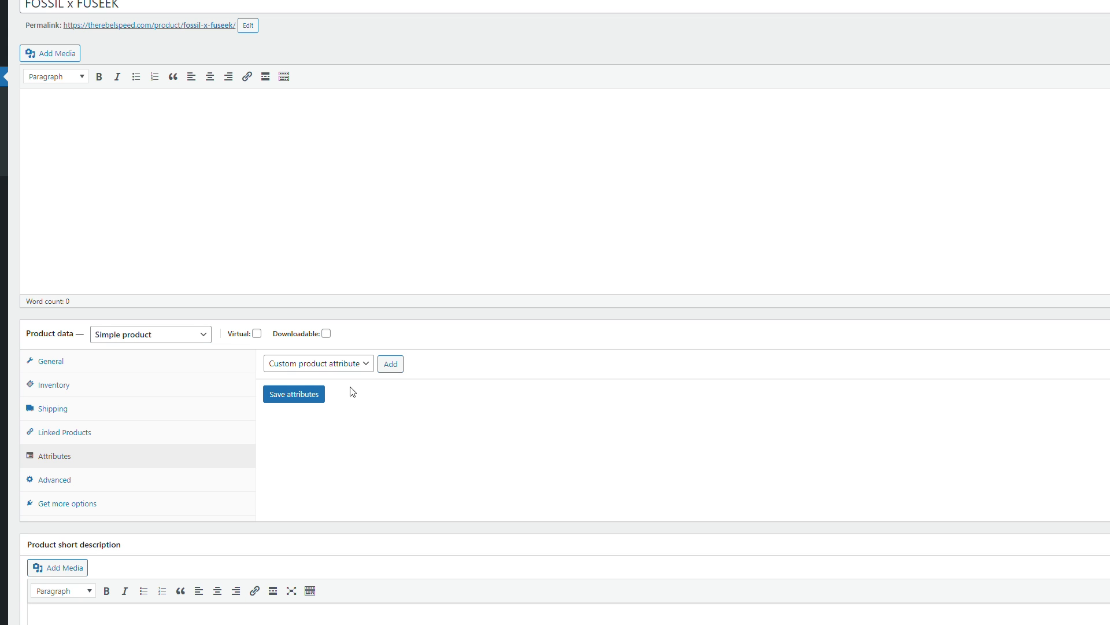
left_click(138, 370)
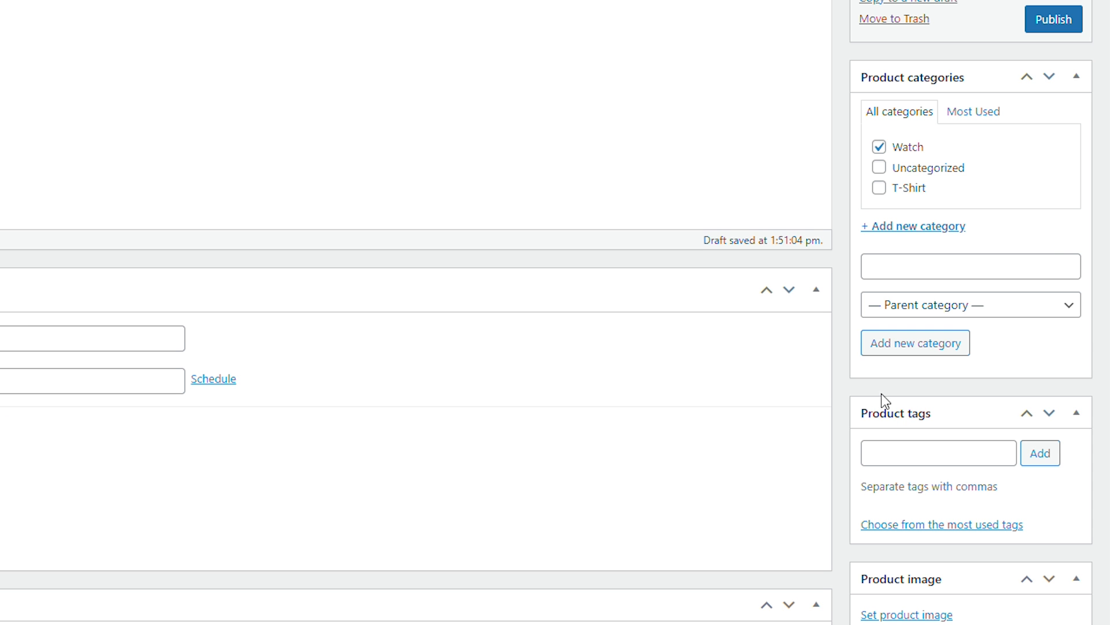
Add the product tag "FOSSIL"
scroll(911, 361, "down", 2)
left_click(934, 282)
scroll(935, 285, "up", 1)
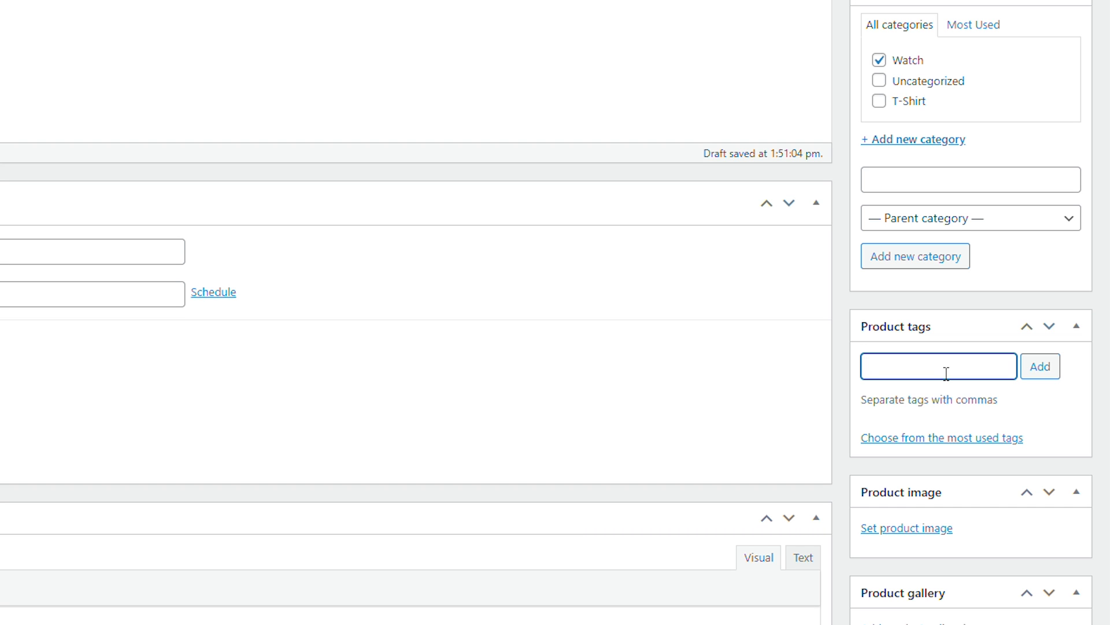
type("FOSSIL")
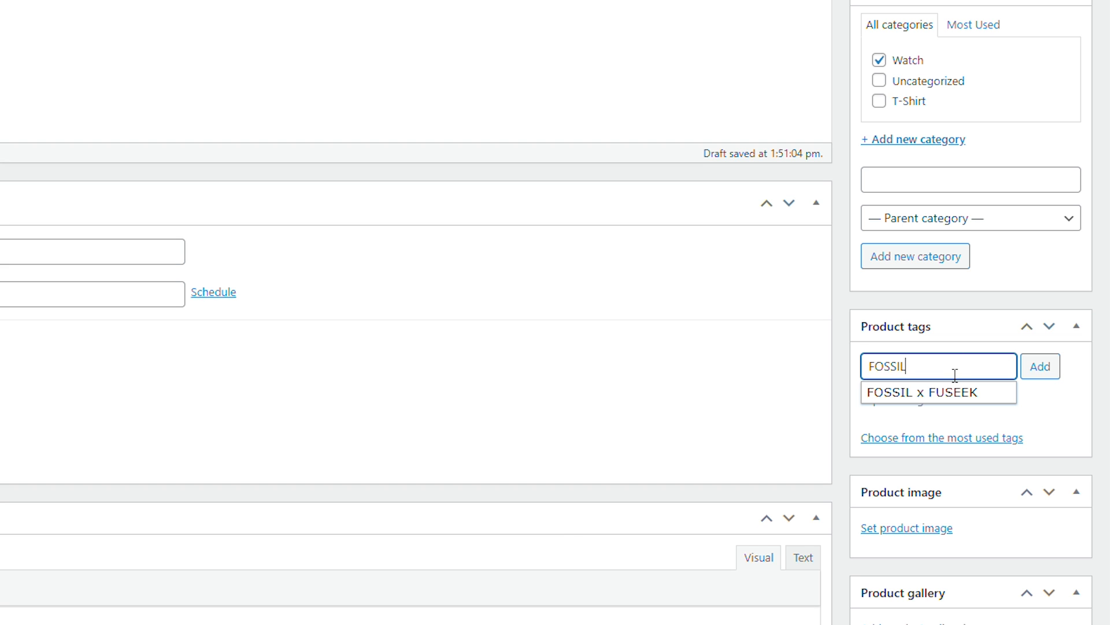
left_click(1055, 376)
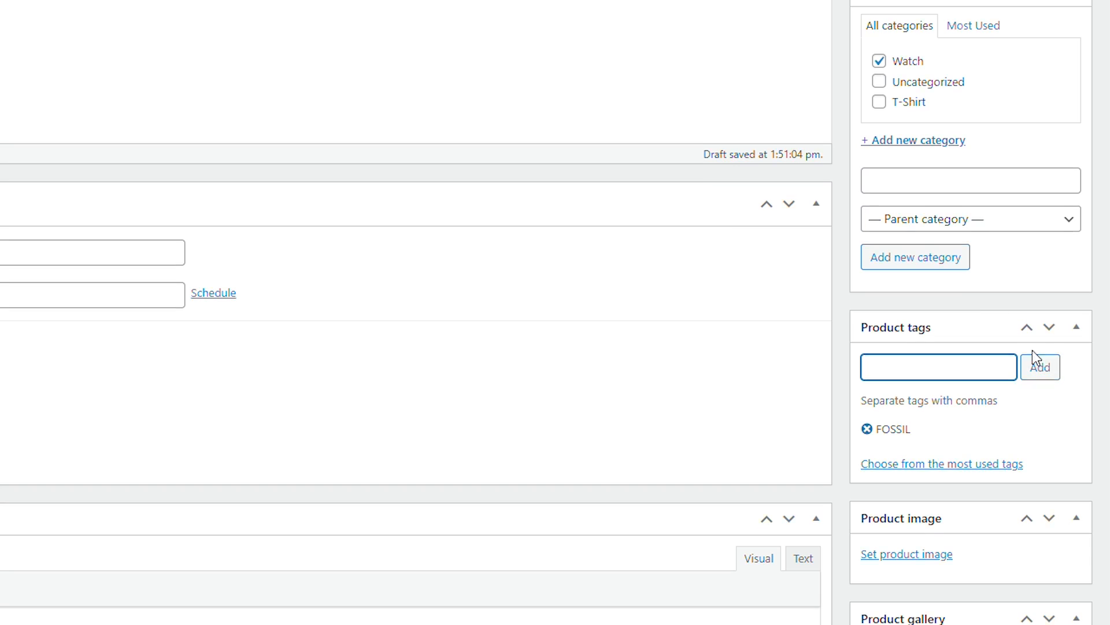
Set watch1.jpg from the media library as the product image
scroll(1040, 352, "up", 5)
scroll(1040, 352, "down", 8)
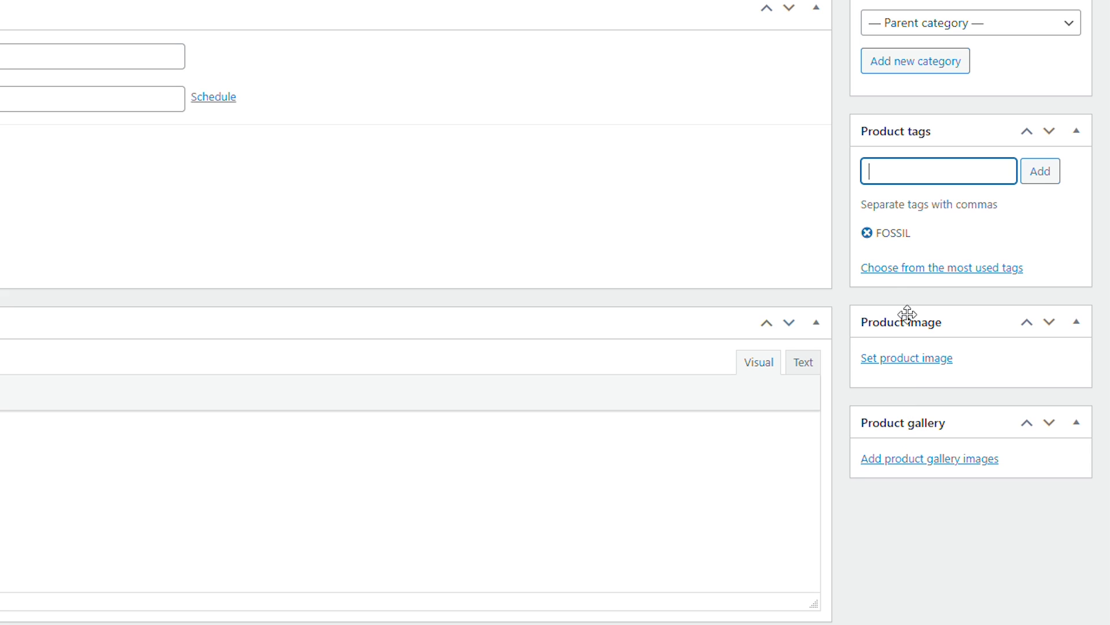
left_click(896, 362)
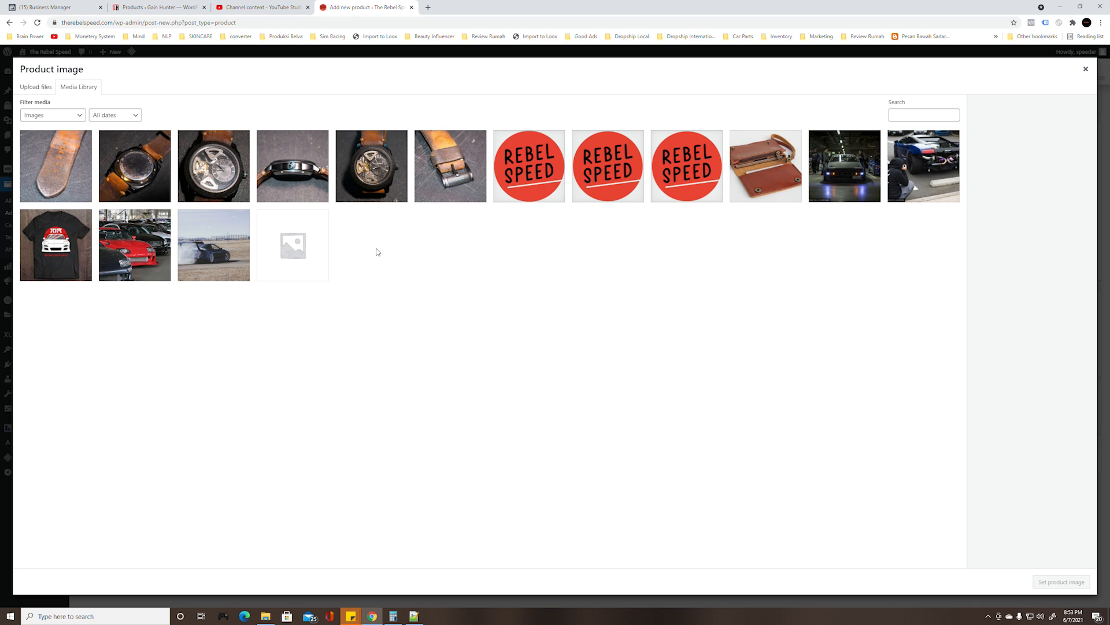
left_click(372, 178)
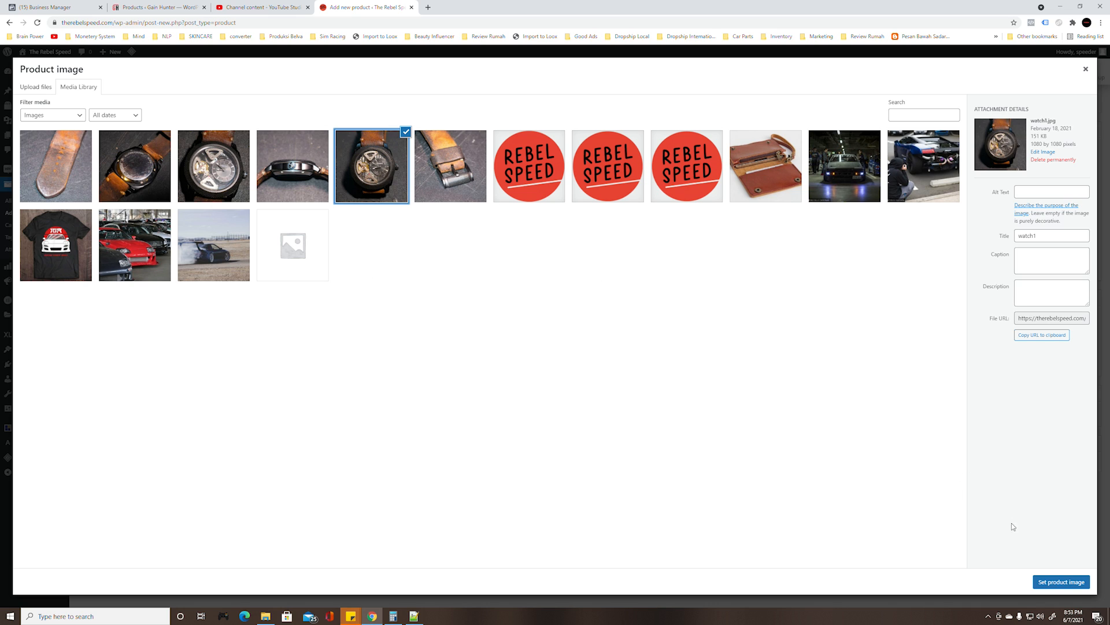
left_click(1055, 583)
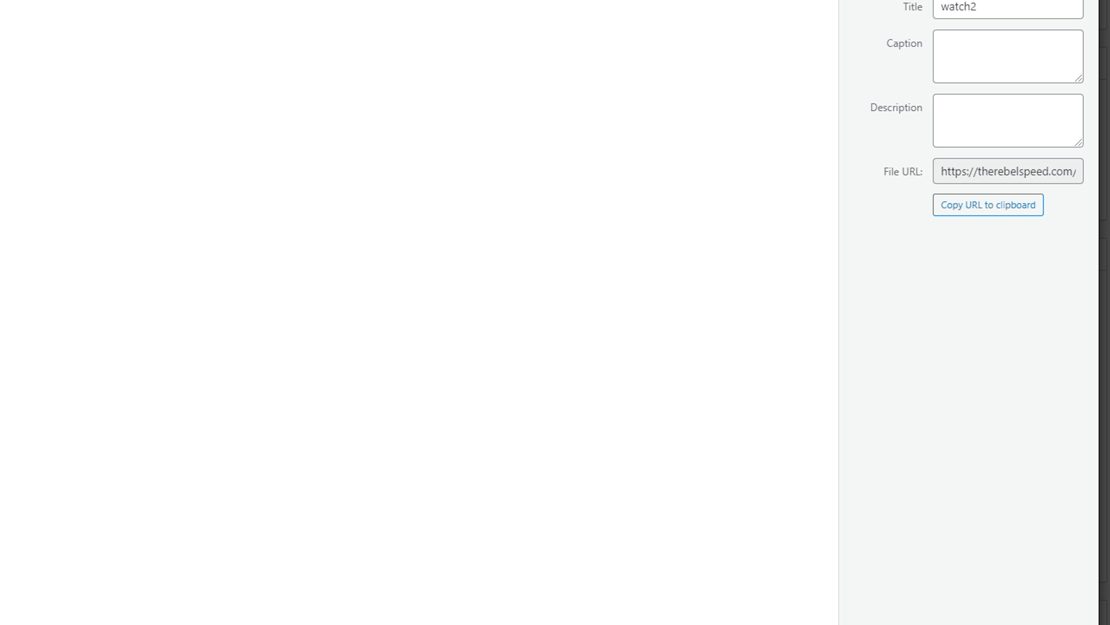
Add the other watch photos from the media library, including side, case back and strap buckle views, to the product gallery
key("BackSpace")
type("4")
key("BackSpace")
type("6")
left_click(1044, 623)
scroll(1016, 509, "down", 1)
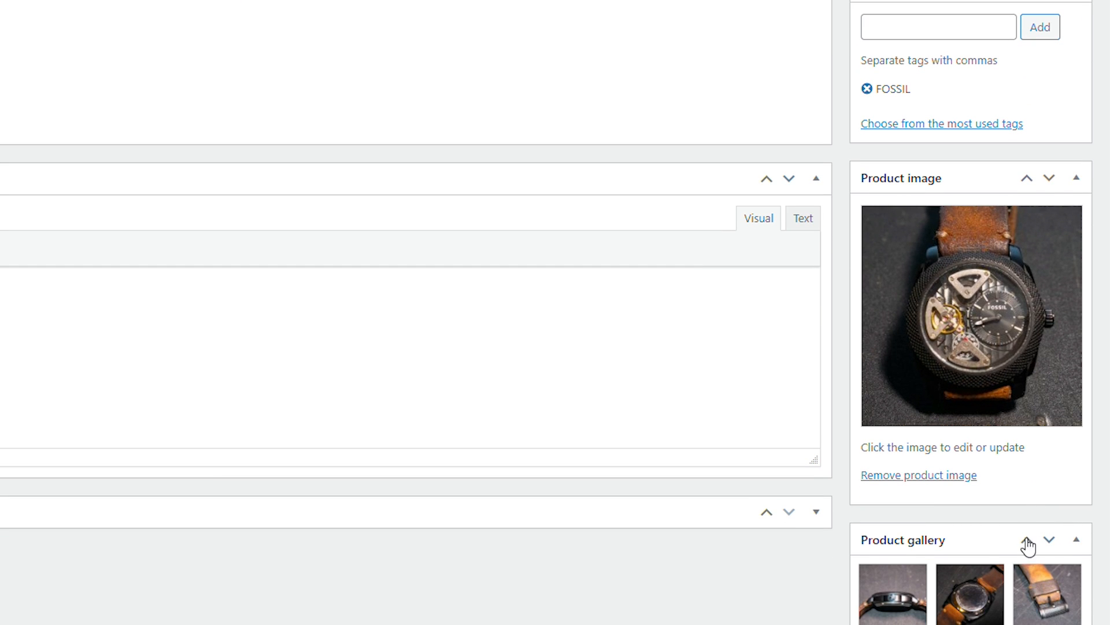
Publish the FOSSIL x FUSEEK product
scroll(905, 434, "up", 7)
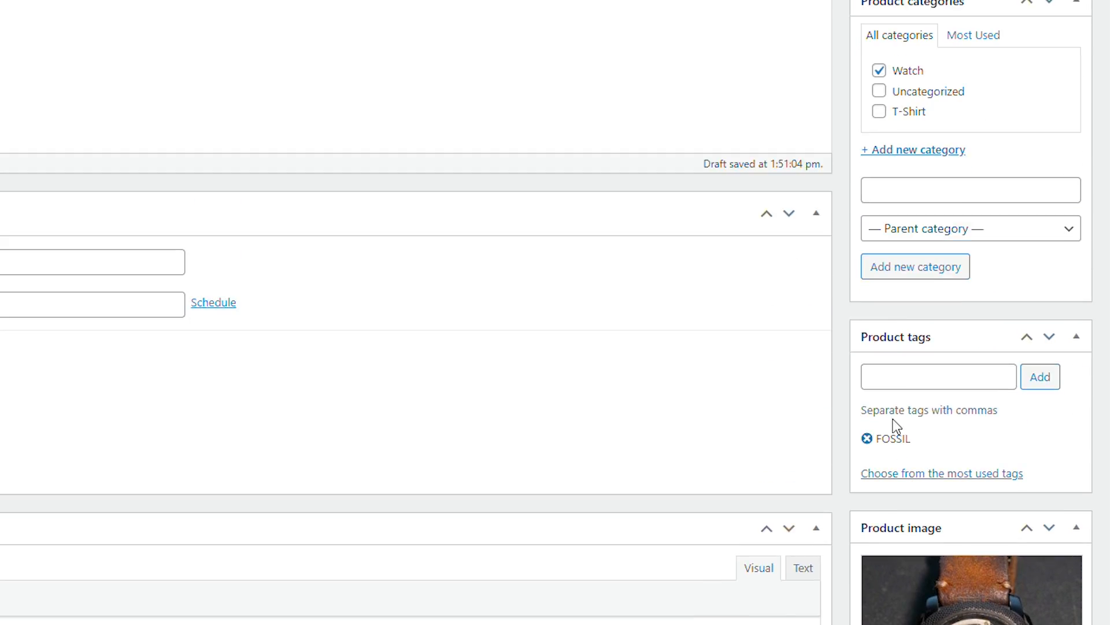
scroll(902, 428, "up", 3)
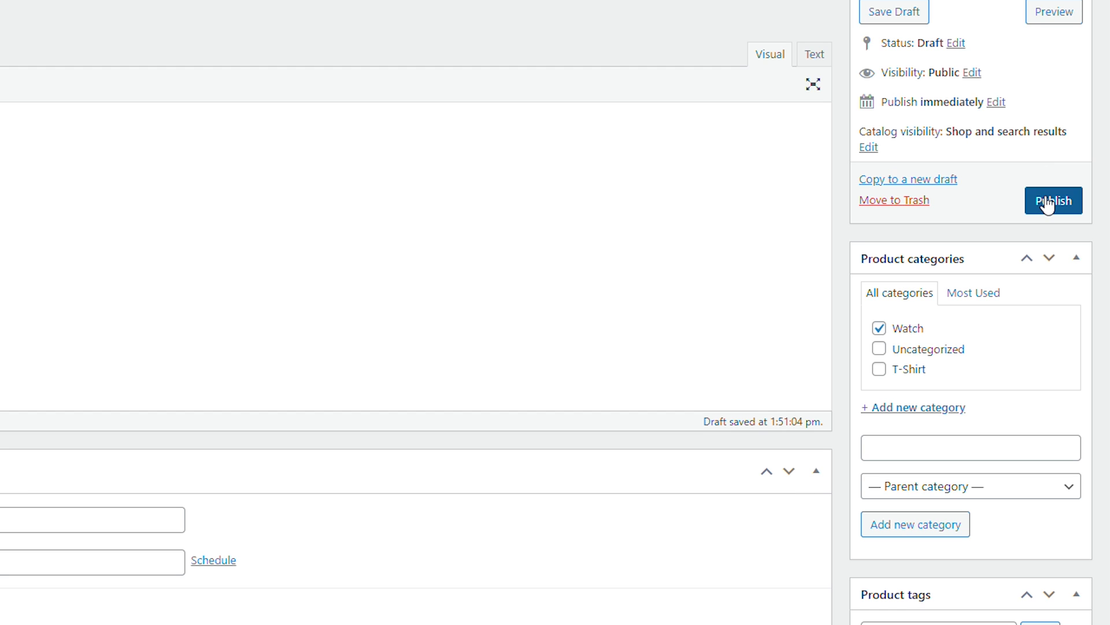
left_click(1046, 201)
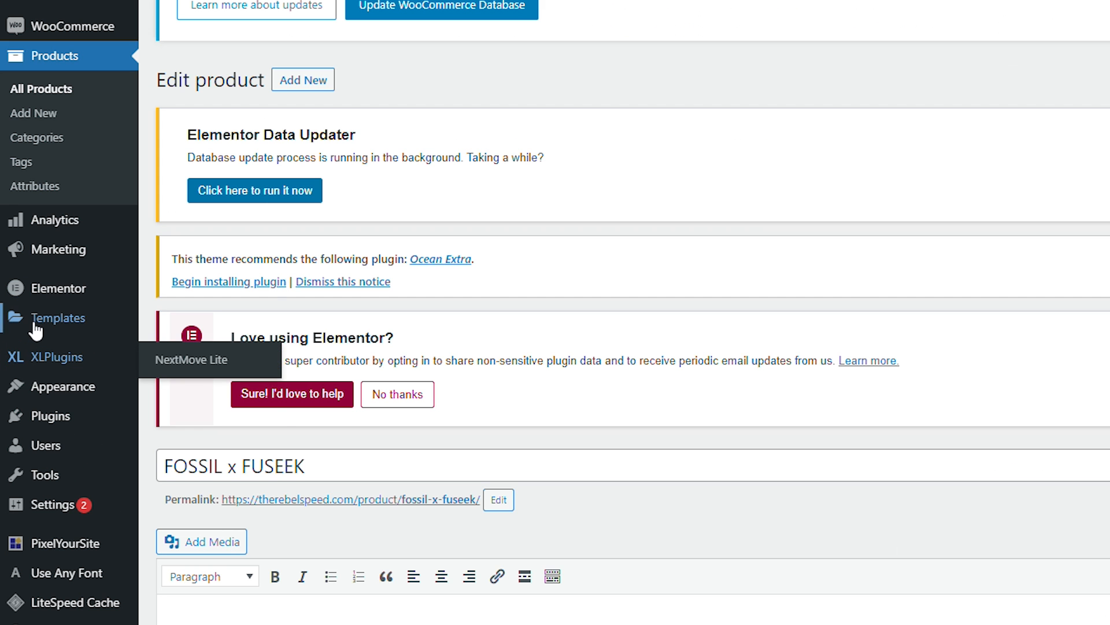
Create a Single Product template named "FOSSIL x FUSEEK" in the Theme Builder
mouse_move(17, 318)
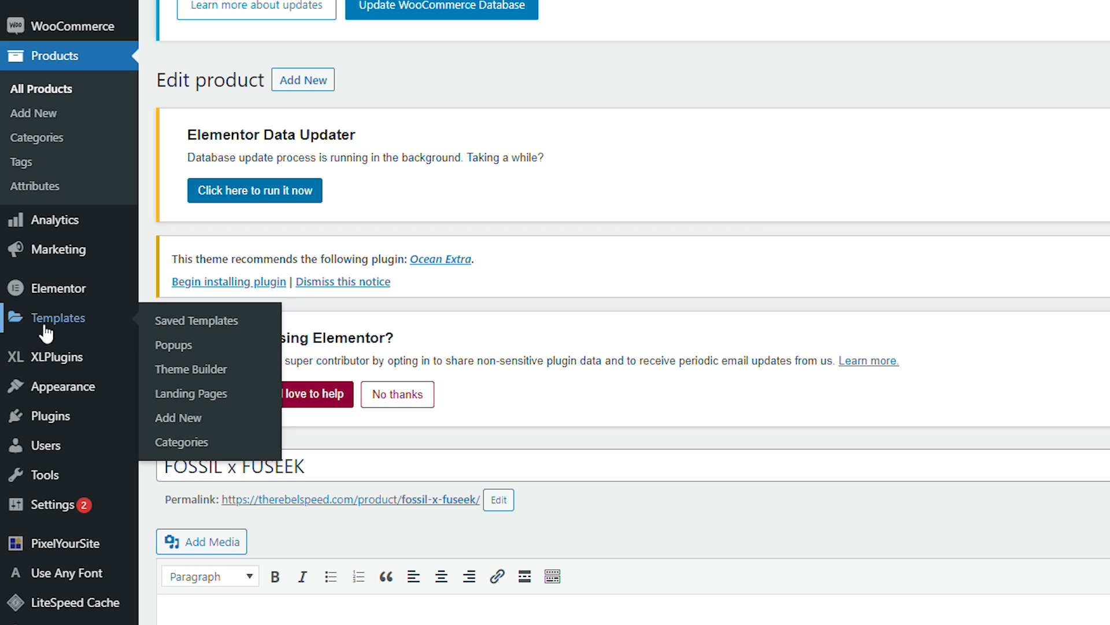
left_click(196, 372)
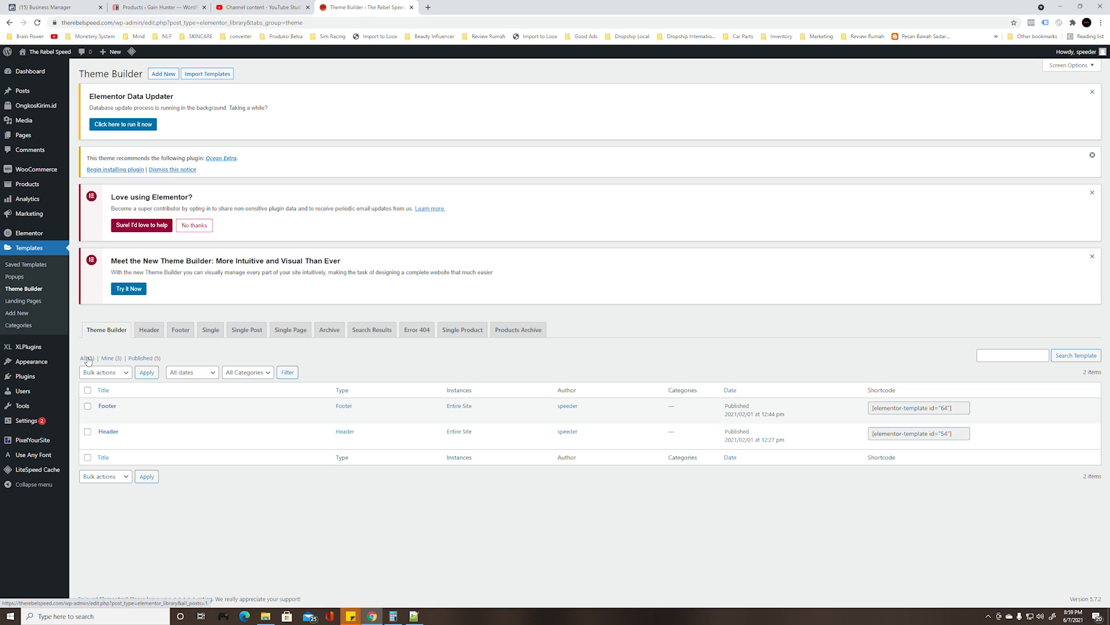
left_click(164, 74)
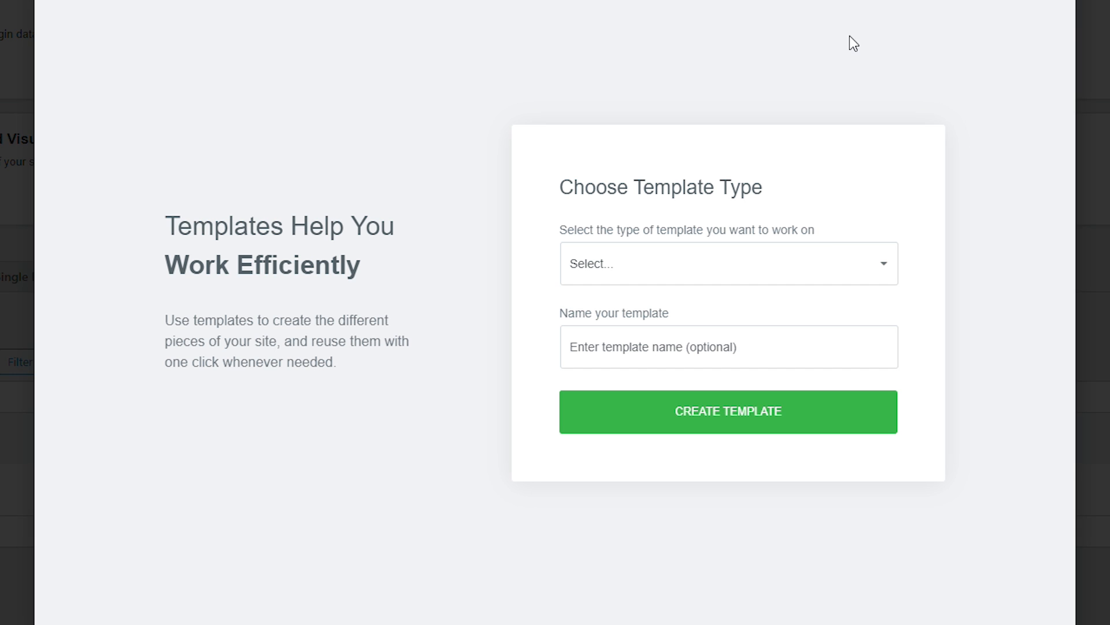
left_click(792, 265)
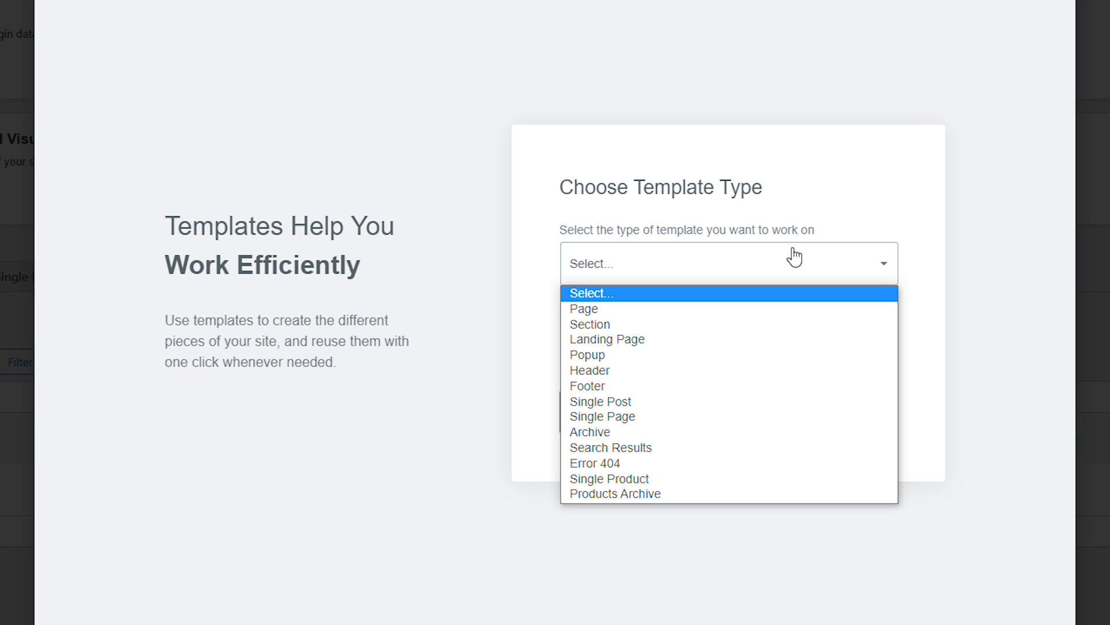
left_click(598, 477)
left_click(648, 341)
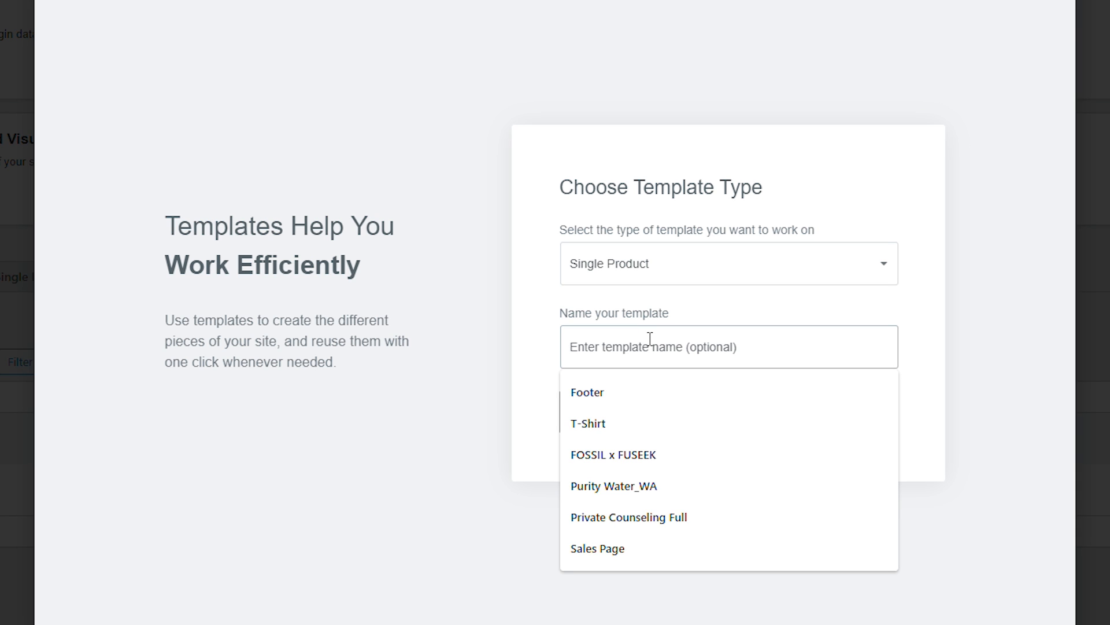
type("FOSSIL x FUSEEK")
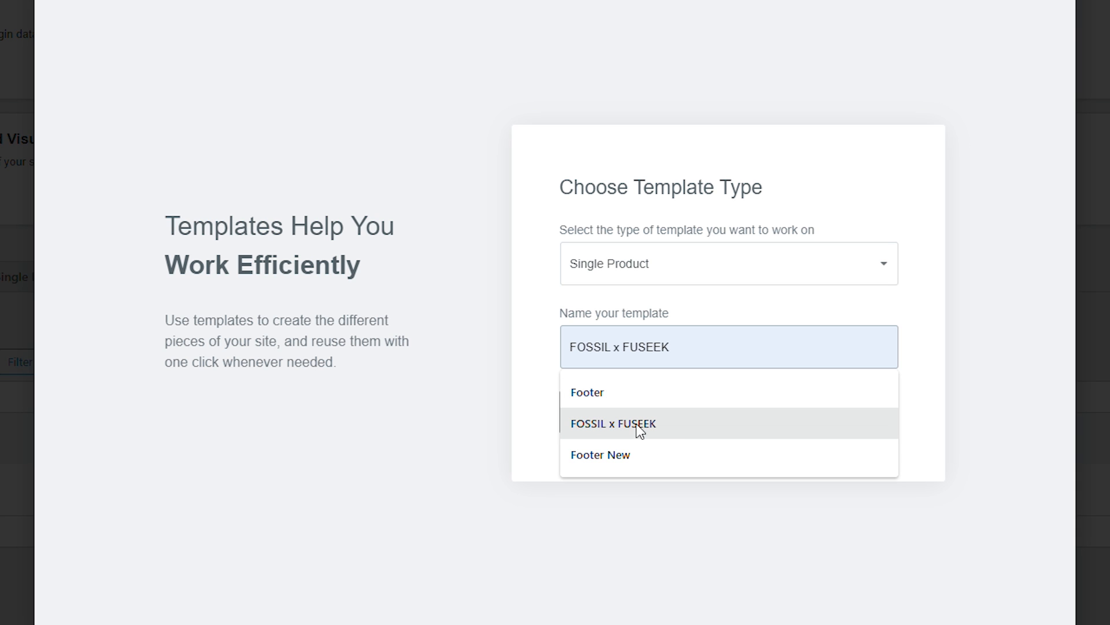
left_click(638, 424)
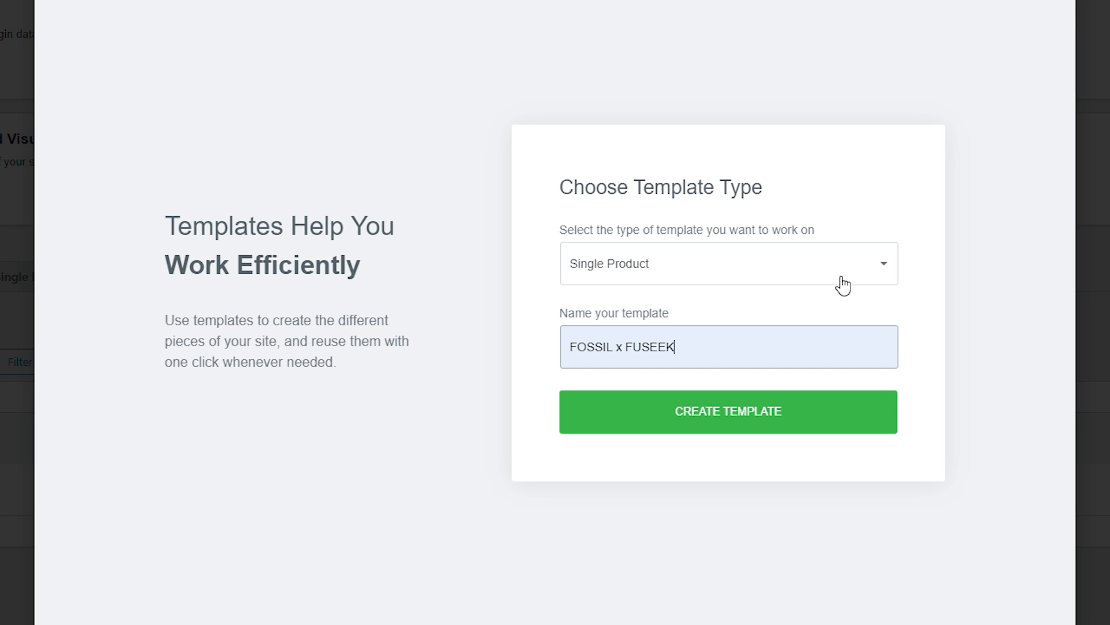
left_click(759, 418)
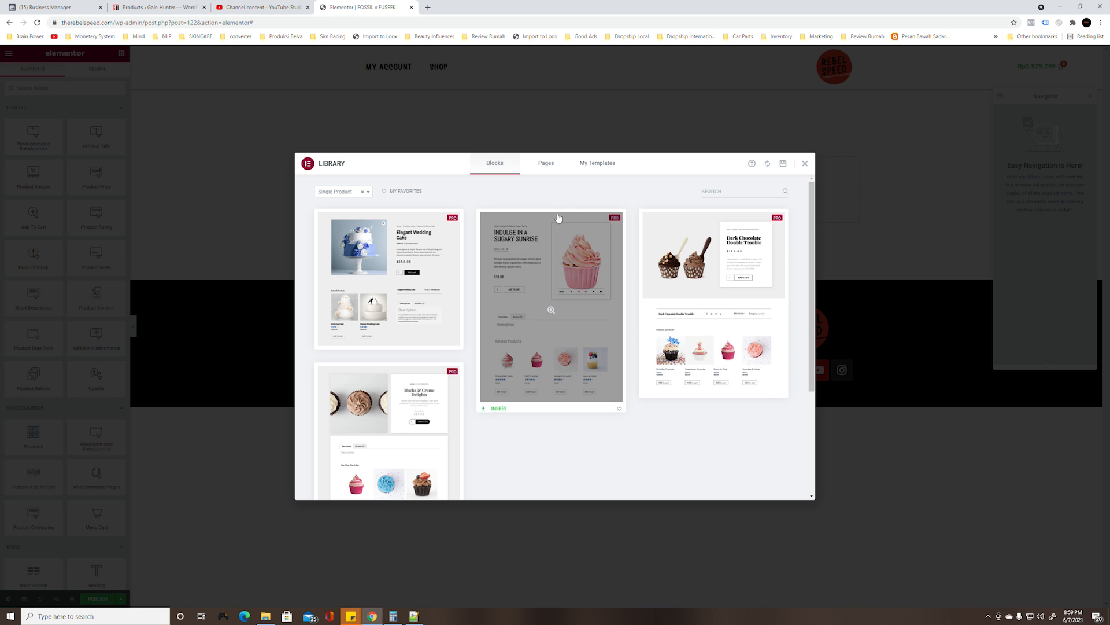
Look through the library's page templates and saved templates, and close the library without inserting one
left_click(547, 164)
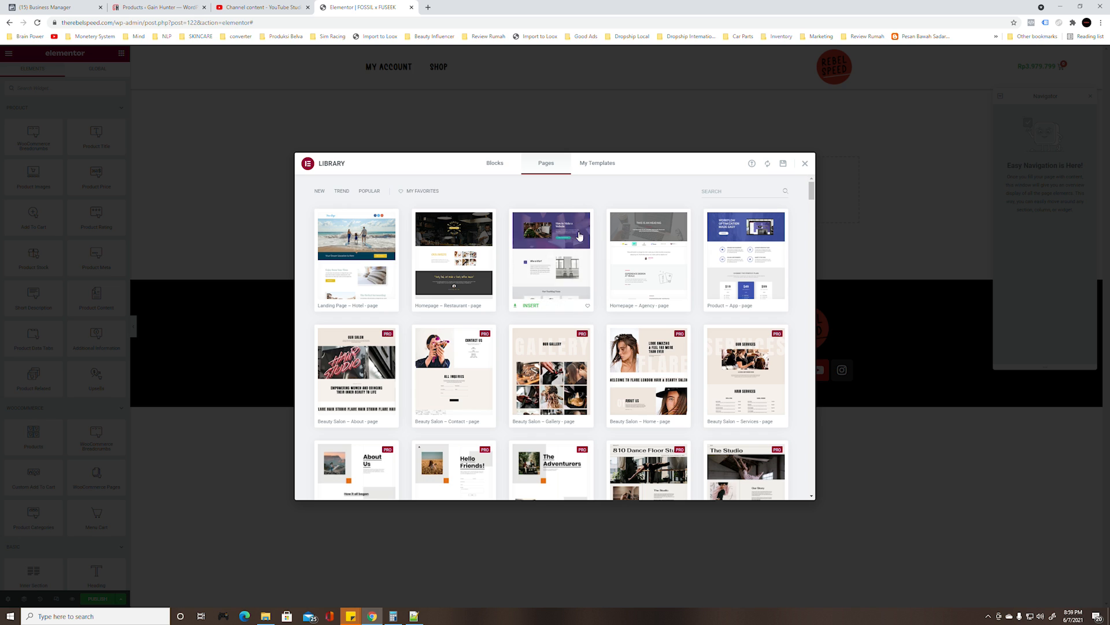
left_click(598, 163)
left_click(805, 164)
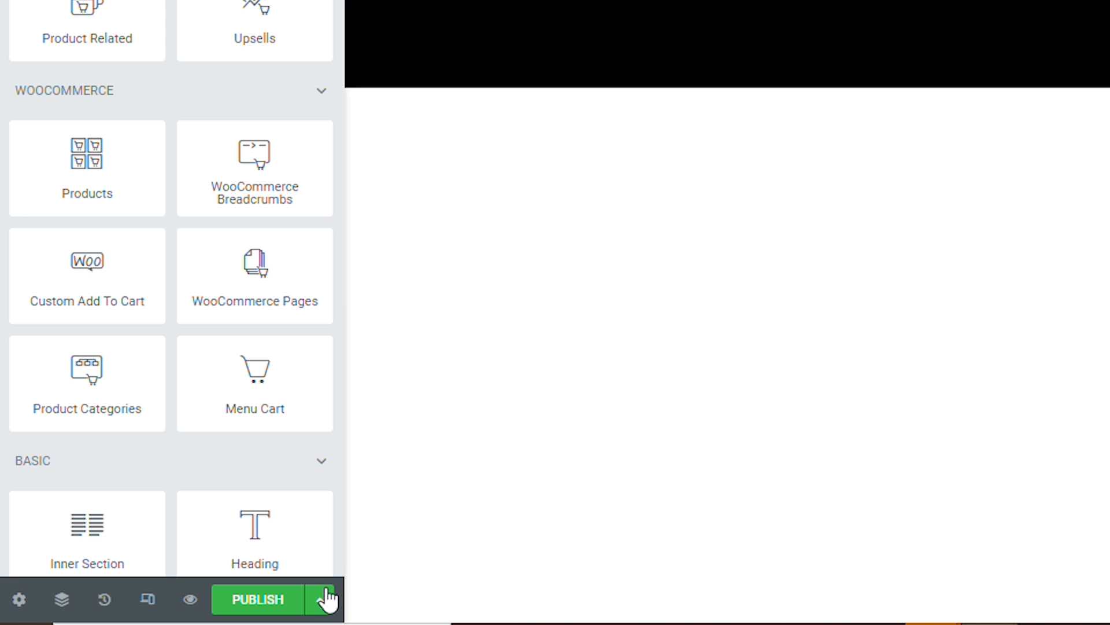
Add a display condition that includes products in the tag FOSSIL, and save the template's publish settings
left_click(324, 599)
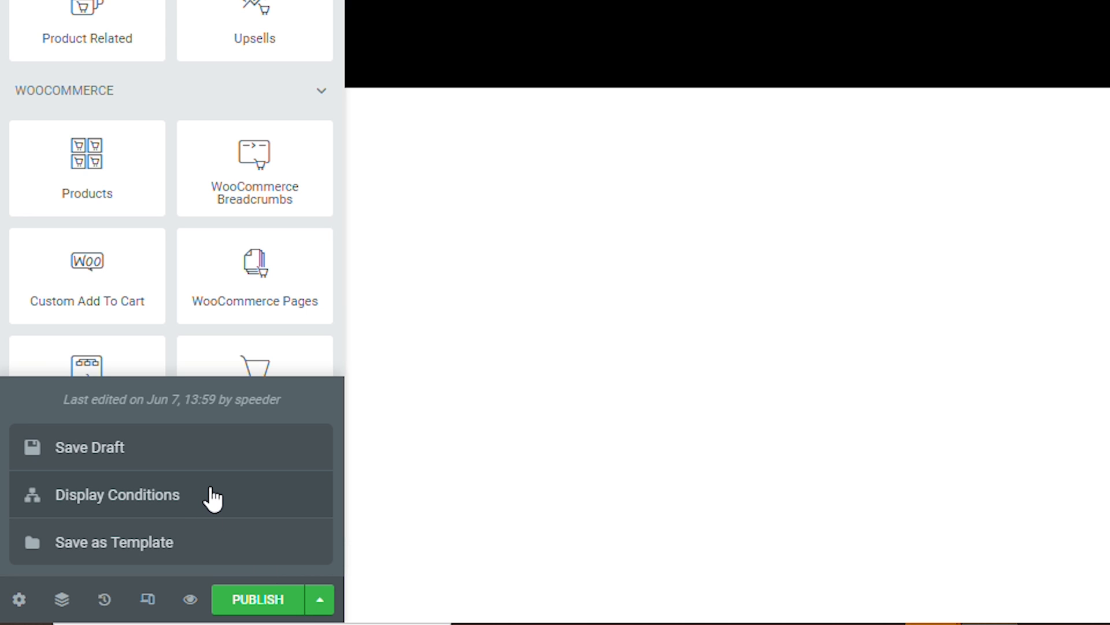
left_click(214, 496)
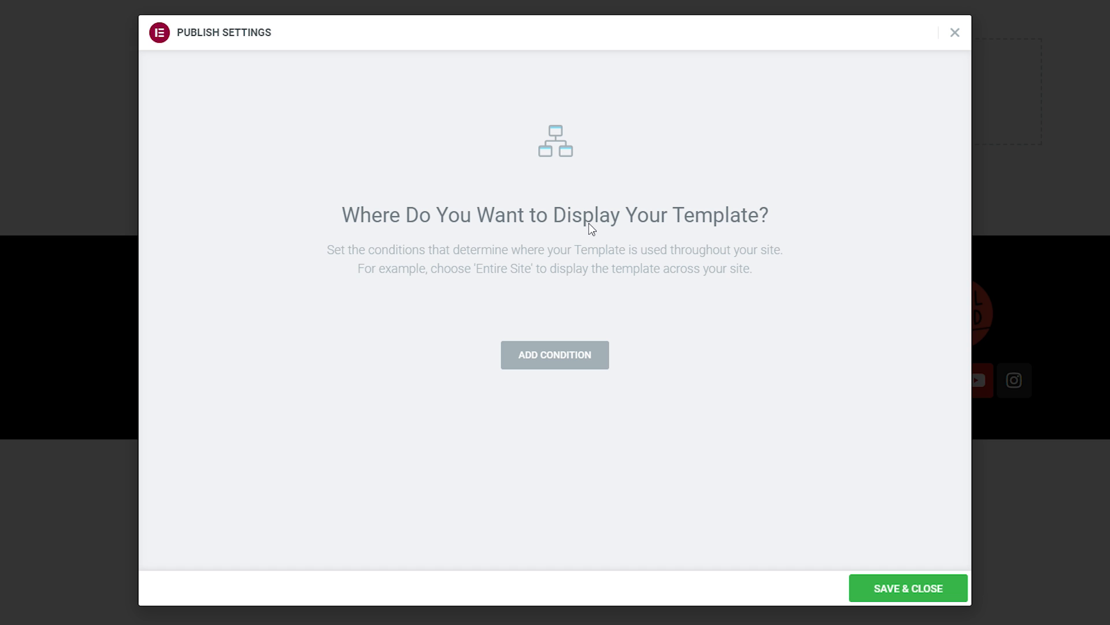
left_click(528, 355)
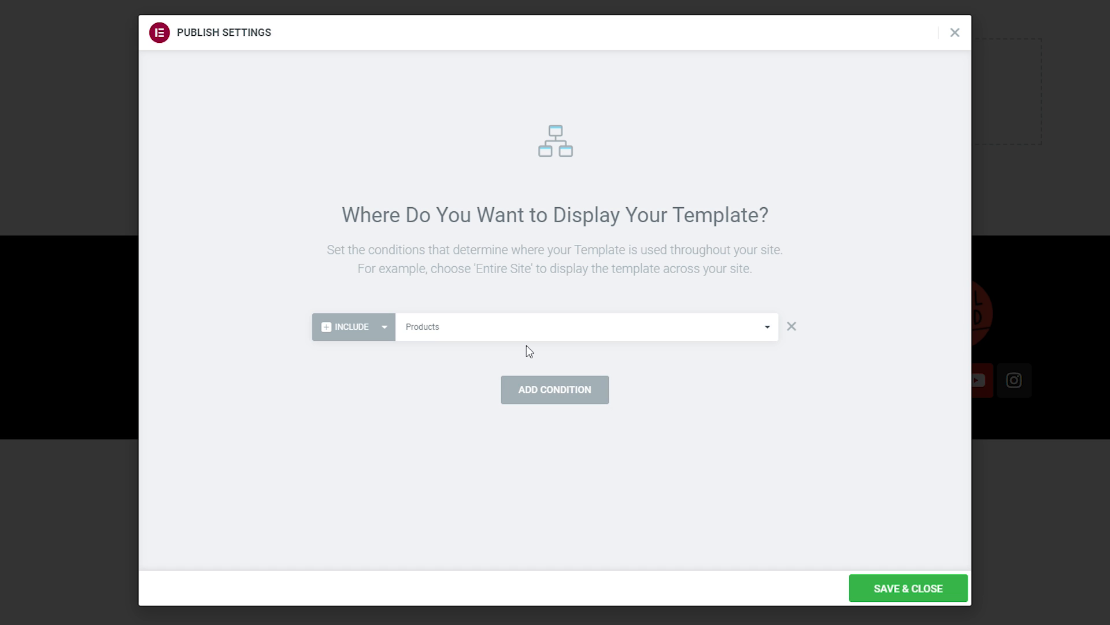
left_click(748, 327)
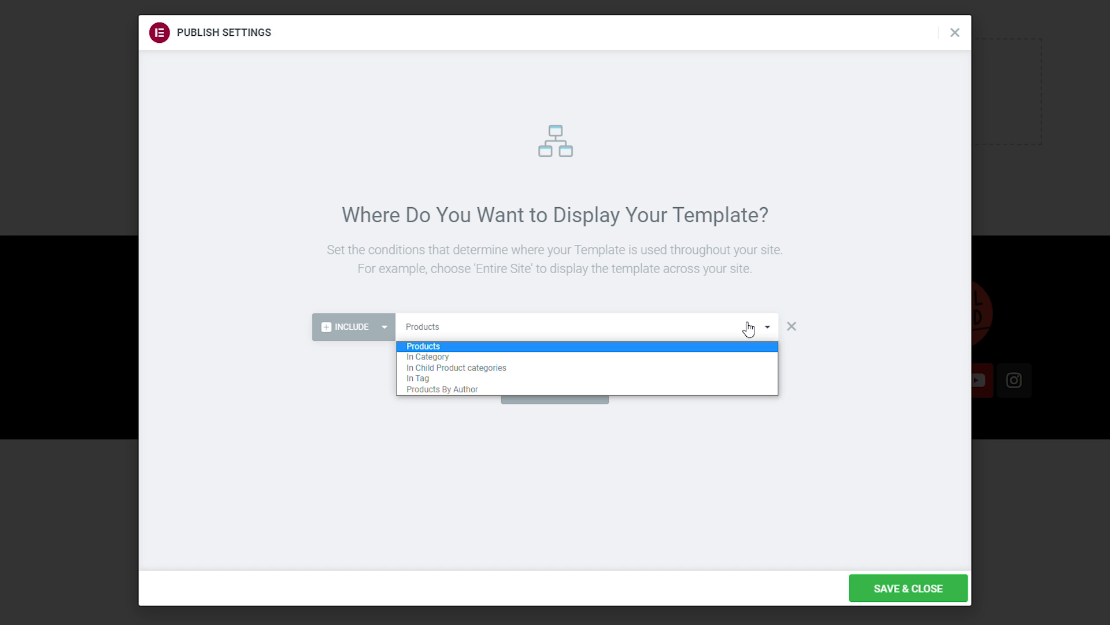
left_click(442, 379)
left_click(664, 331)
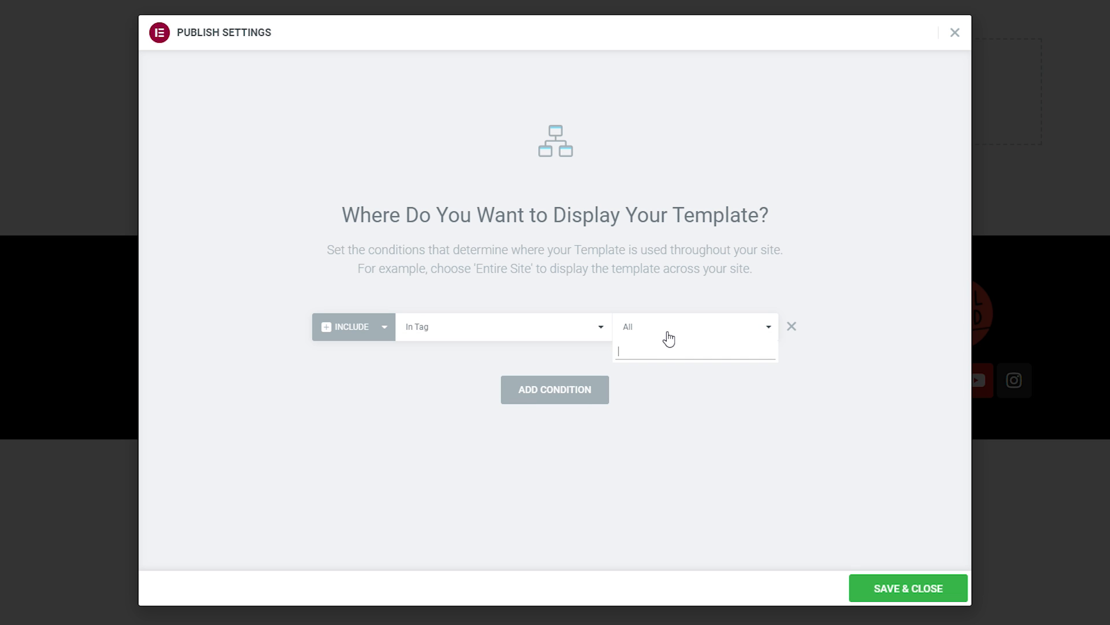
type("fossil")
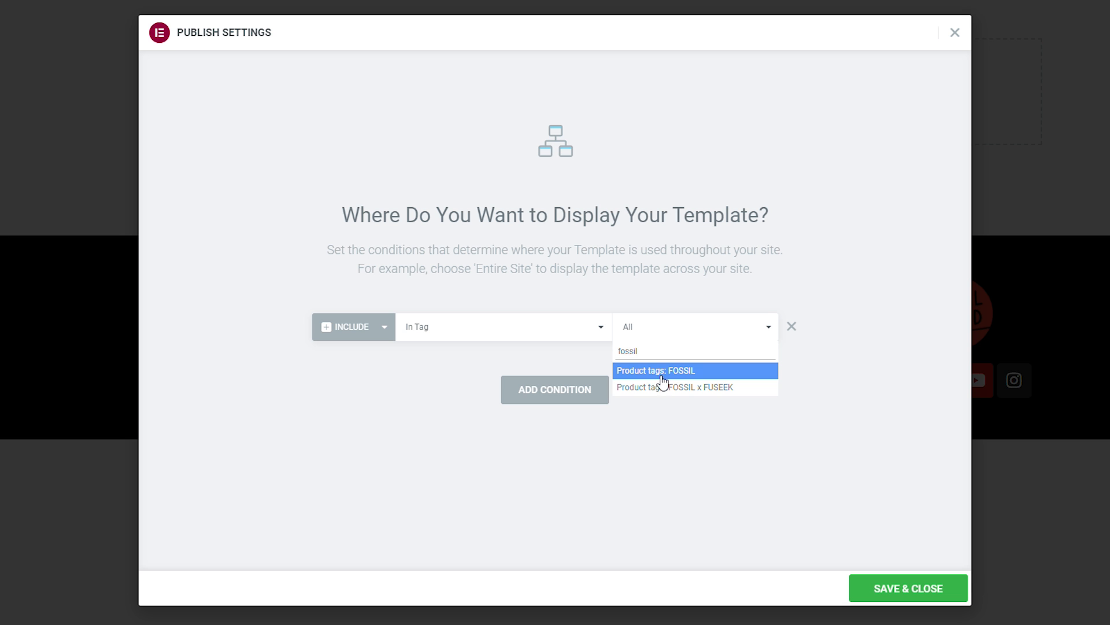
key("Return")
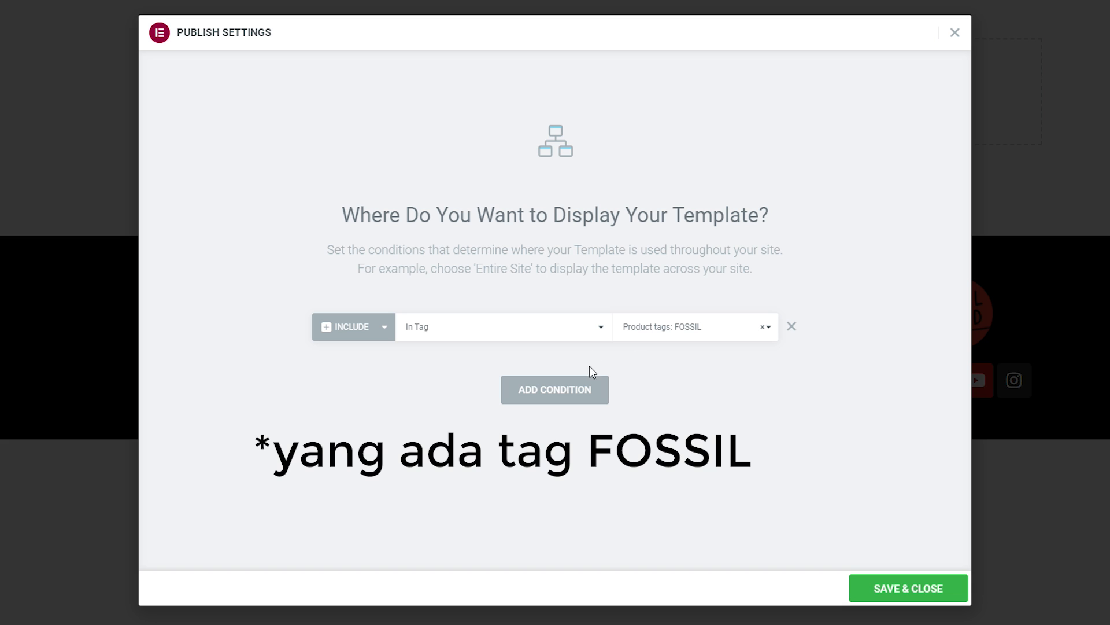
left_click(903, 602)
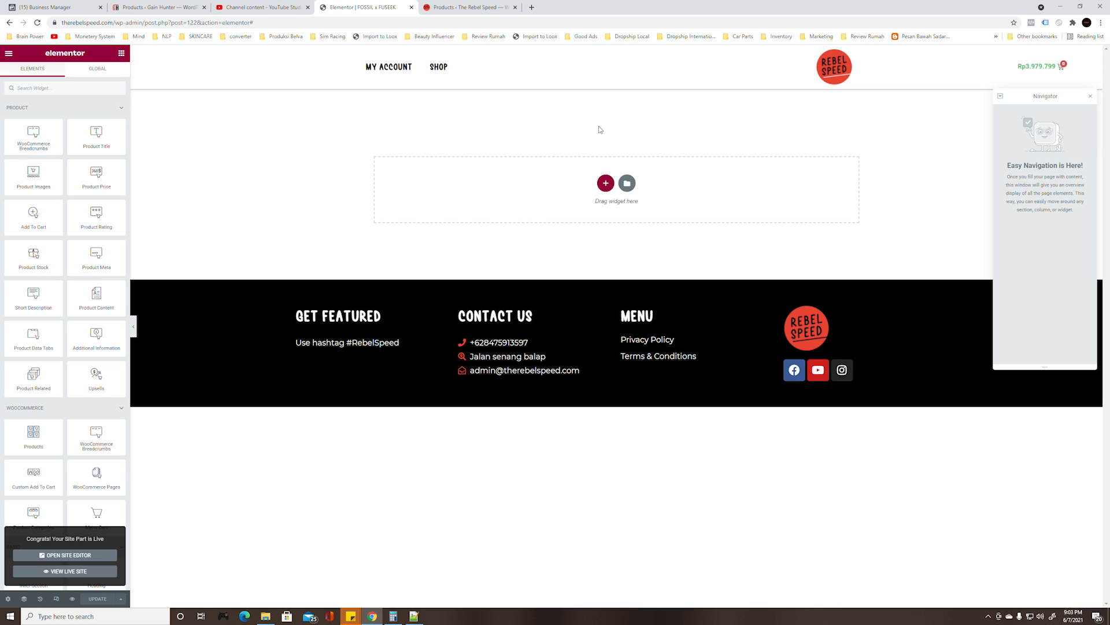
Add a single-column section with Full Width content and turn on Stretch Section
left_click(606, 184)
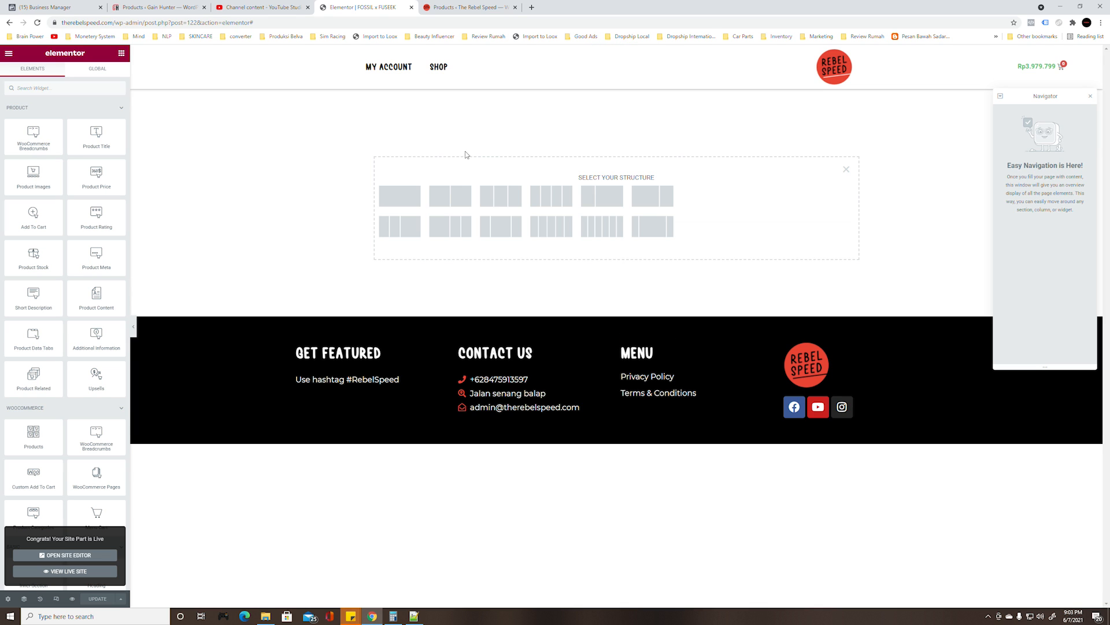
left_click(400, 200)
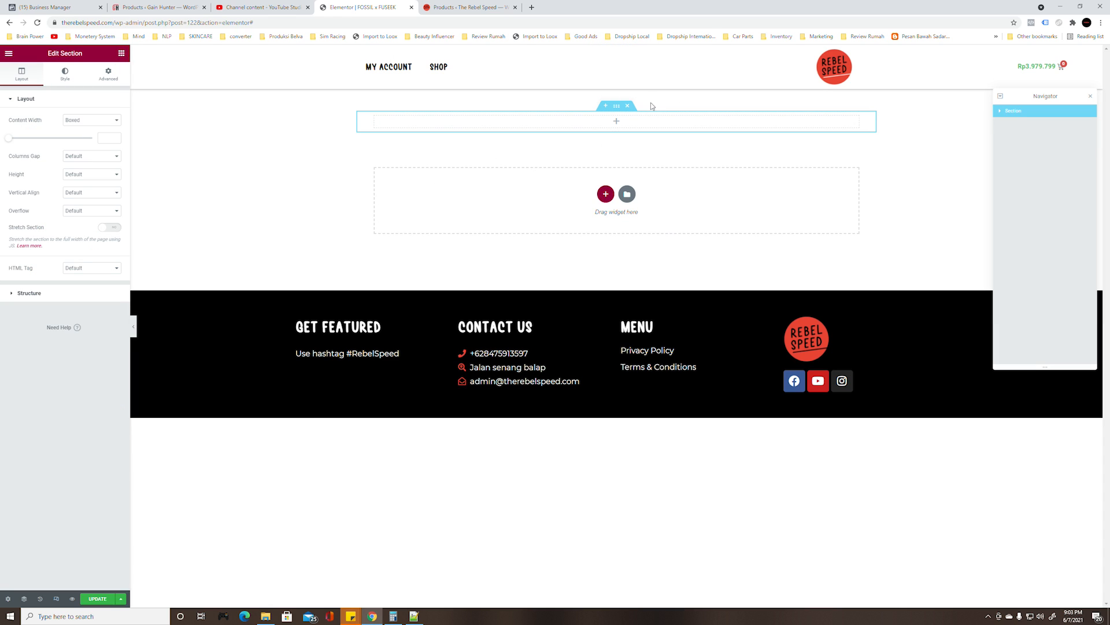
left_click(67, 123)
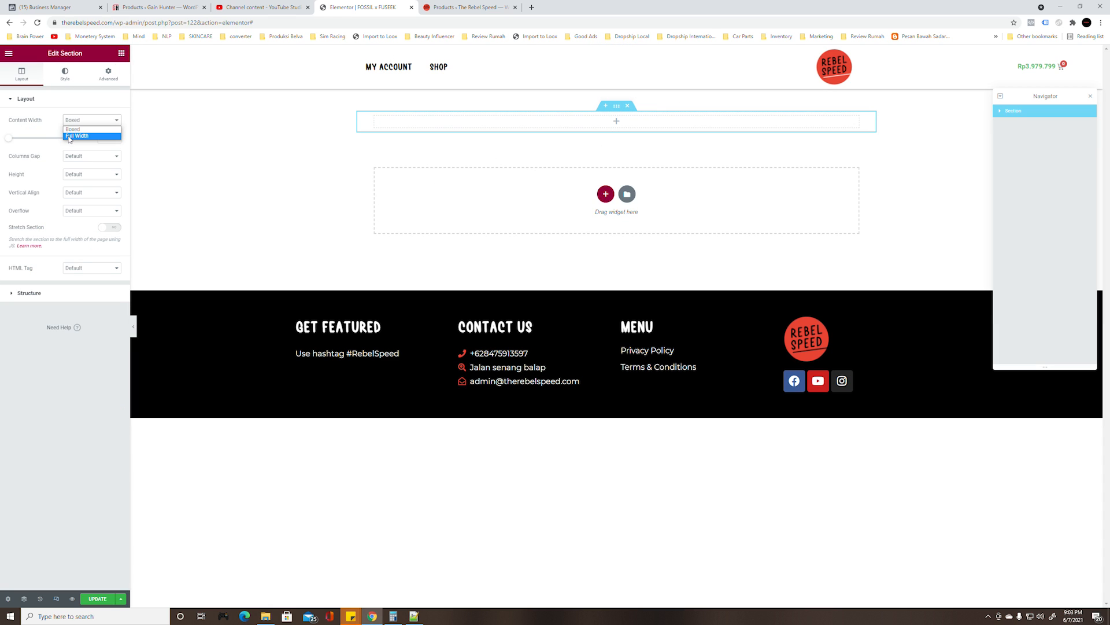
left_click(69, 136)
left_click(110, 210)
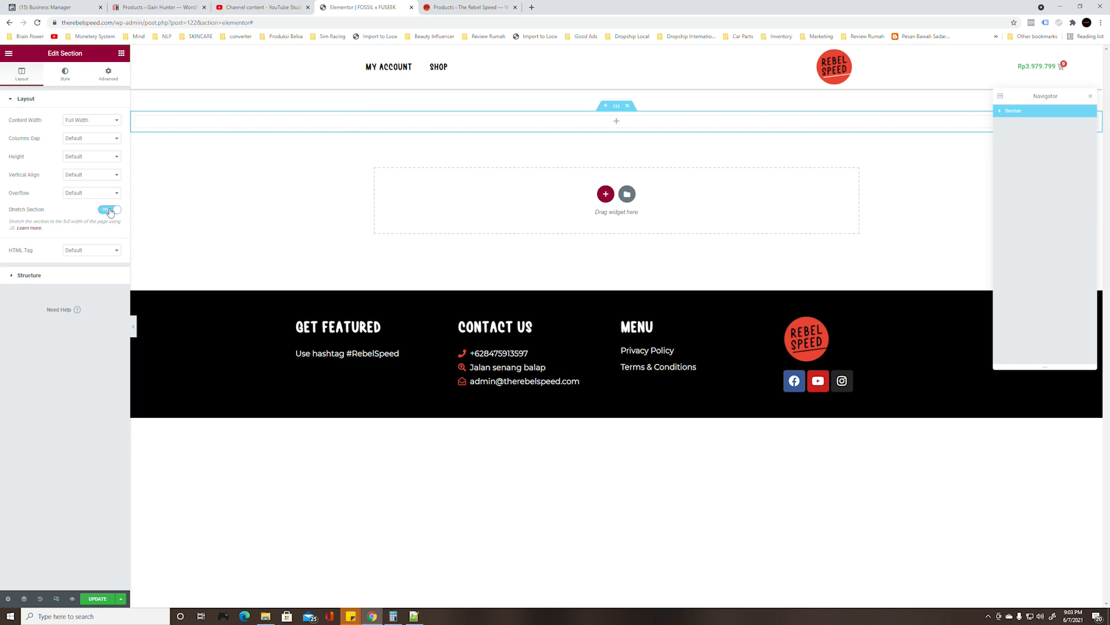
Place an Inner Section inside the new section and set its boxed content width to 1600
left_click(121, 53)
left_click(38, 88)
type("sec")
left_click_drag(29, 115, 607, 125)
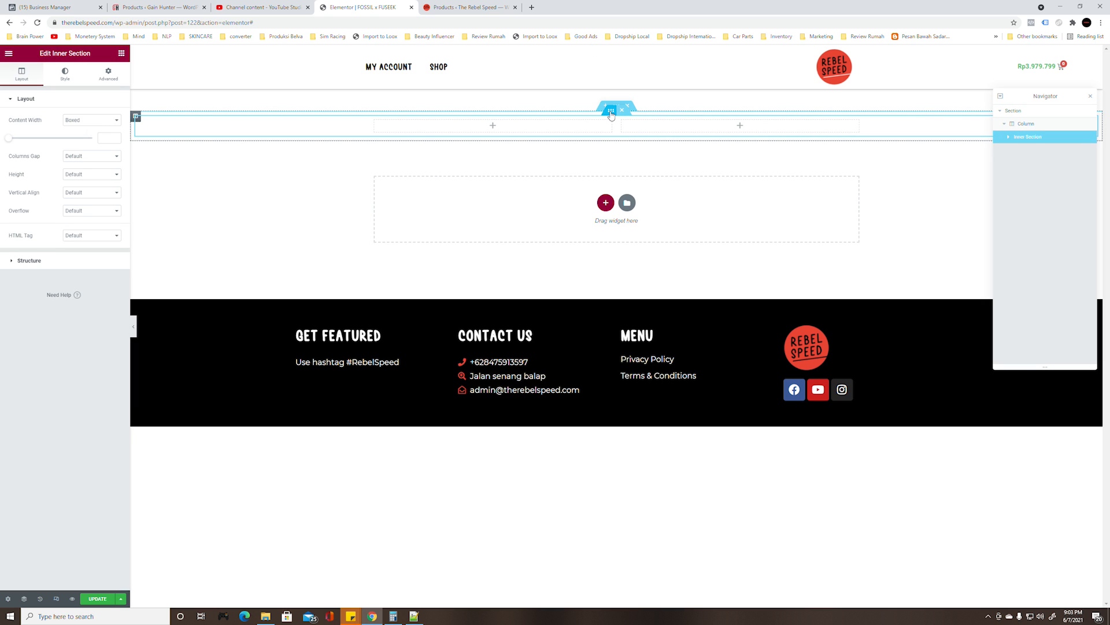
left_click(103, 138)
type("1600")
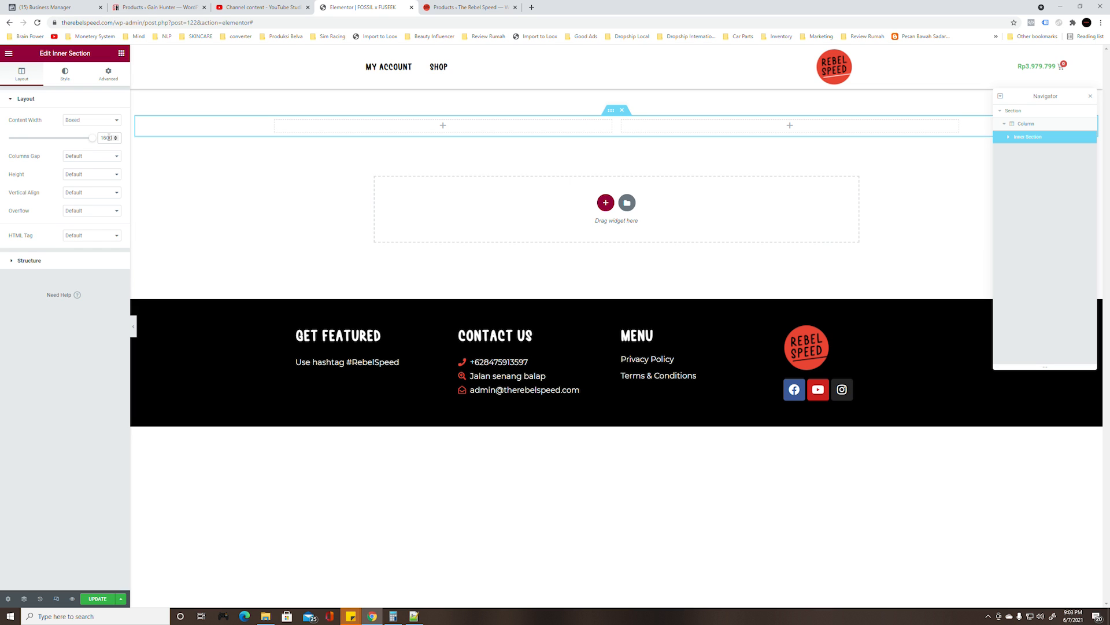
Add the Product Images widget to the first column of the inner section
left_click(123, 55)
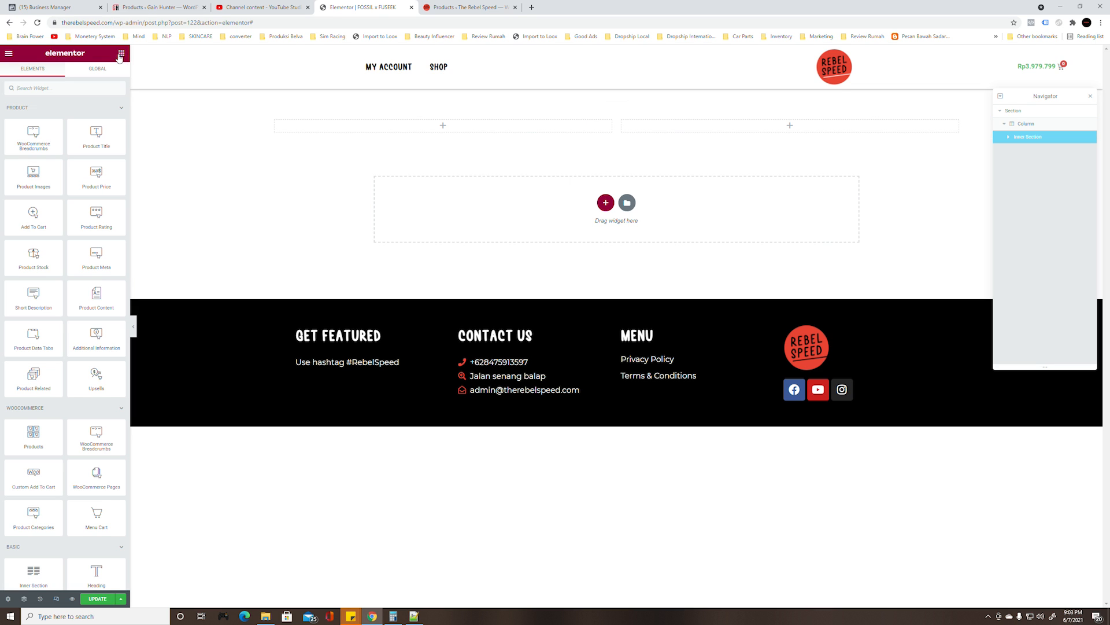
left_click(64, 88)
type("i")
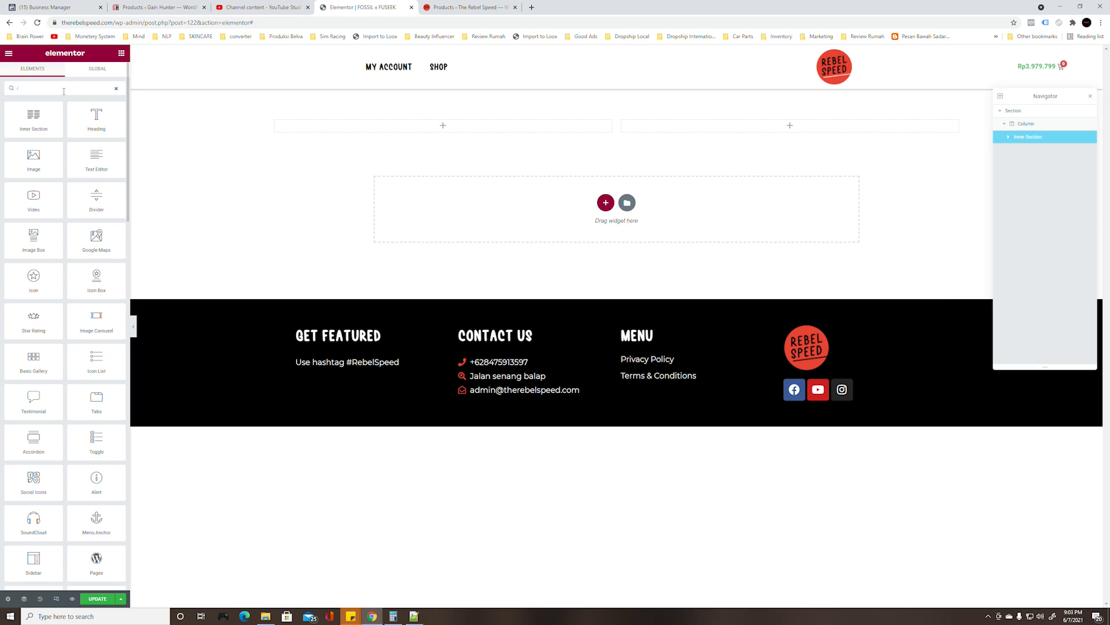
type("ma")
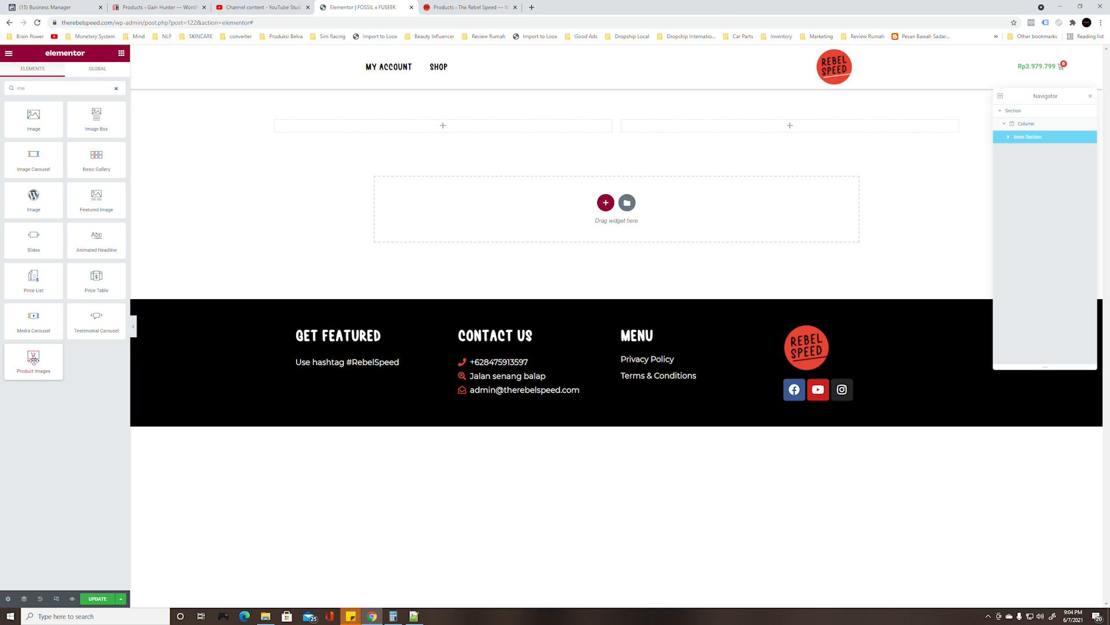
left_click_drag(27, 363, 400, 127)
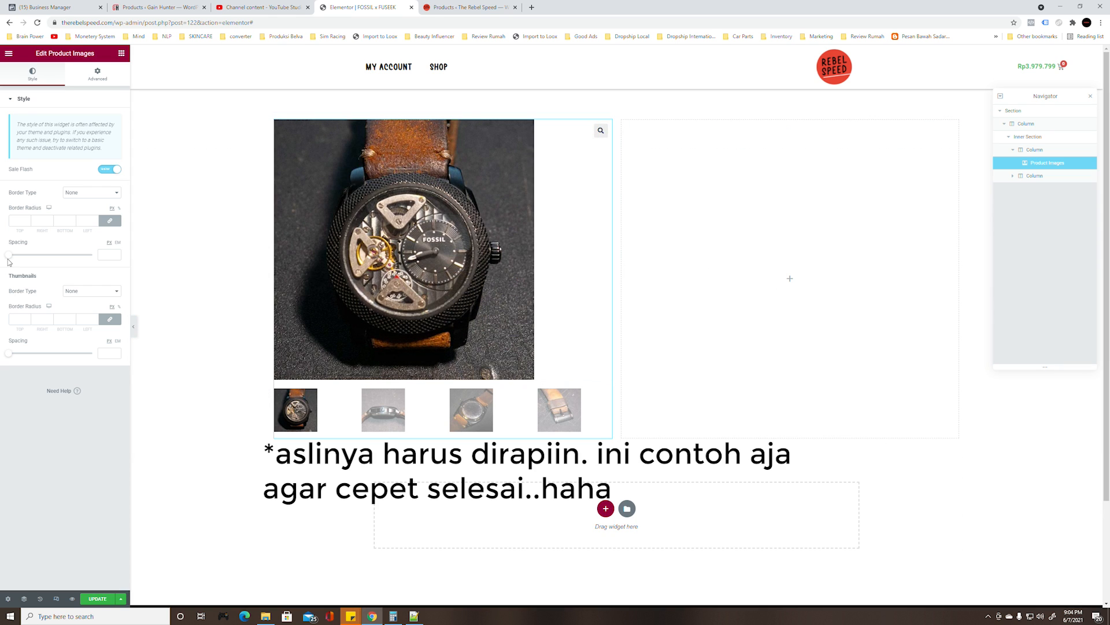
Set the Product Images widget's main spacing to 5 and its thumbnail spacing to 0
mouse_move(10, 256)
left_mouse_down()
mouse_move(35, 255)
mouse_move(14, 255)
left_mouse_up()
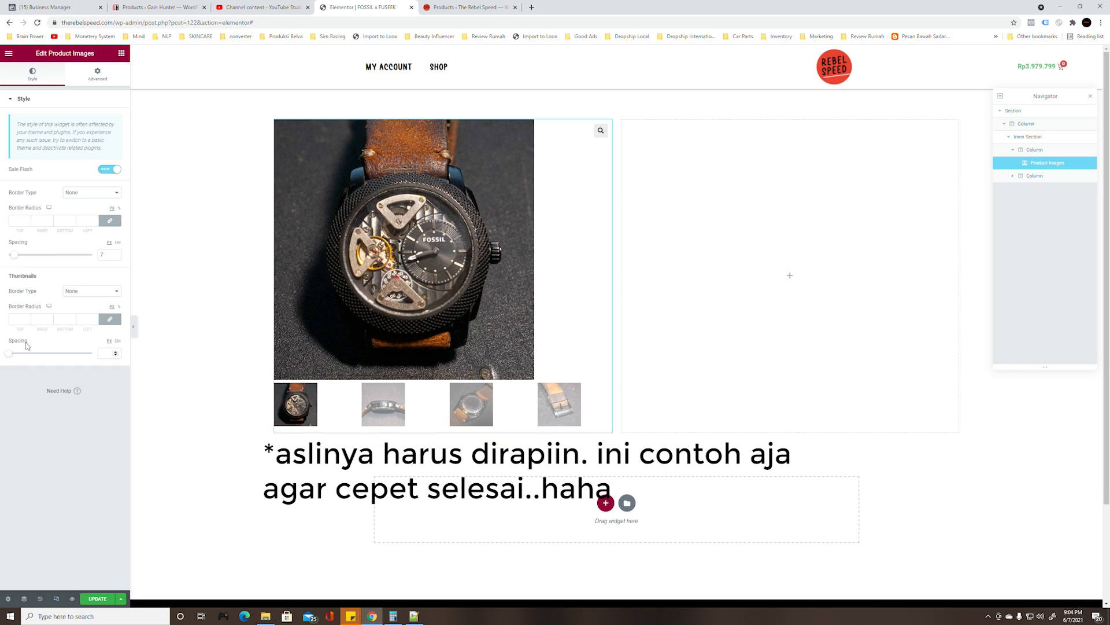
mouse_move(8, 354)
left_mouse_down()
mouse_move(24, 353)
mouse_move(2, 354)
left_mouse_up()
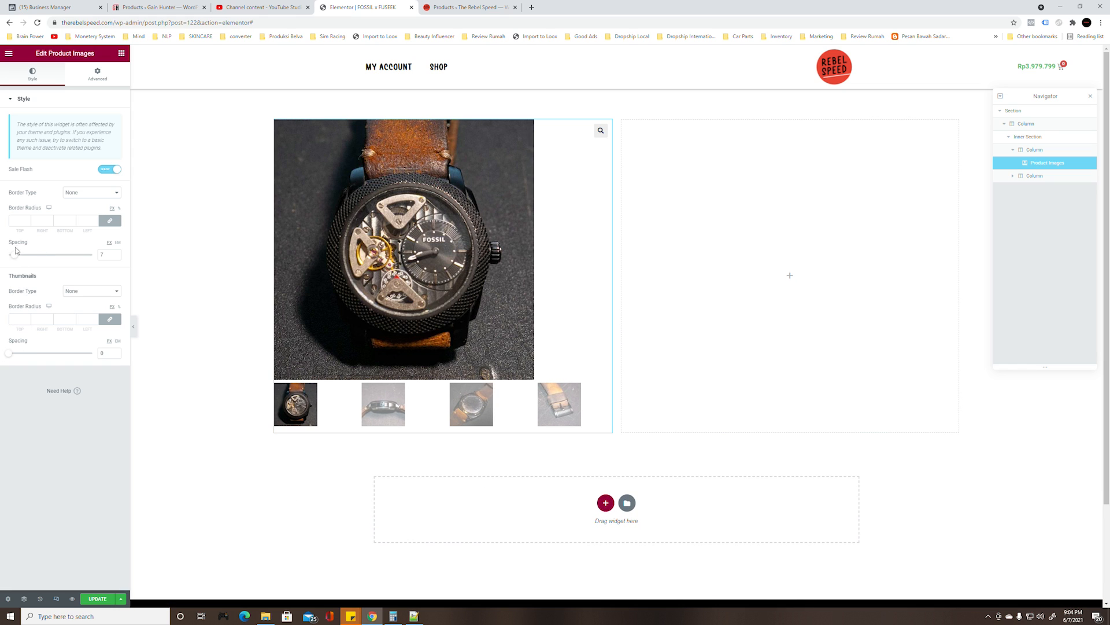
left_click_drag(14, 257, 14, 257)
Try a Solid border on the product image thumbnails and set the border type back to None
left_click(89, 291)
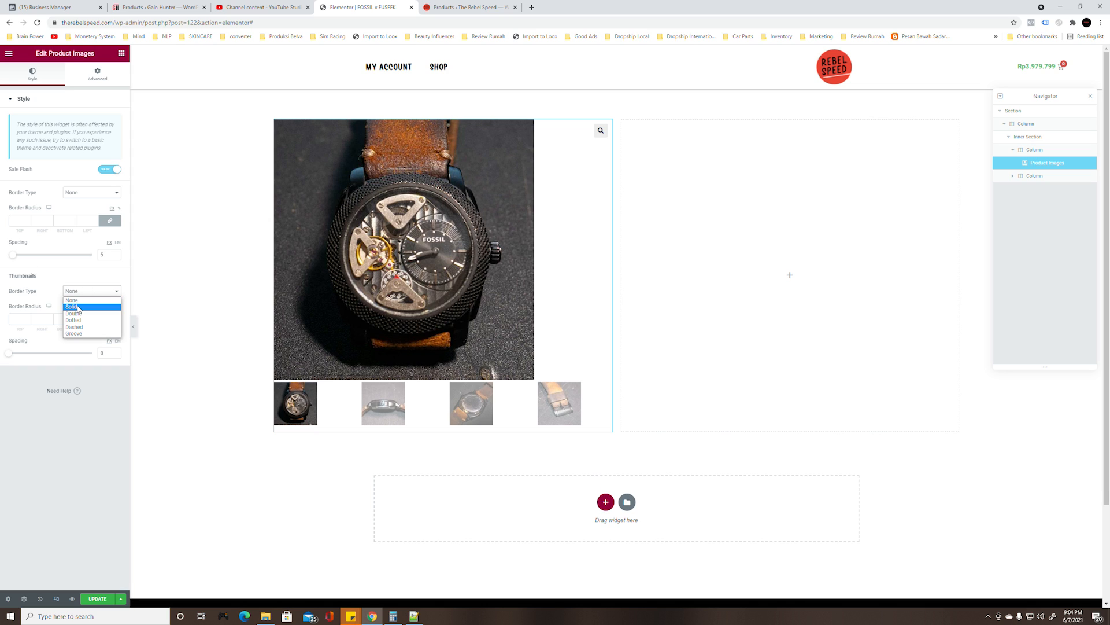
left_click(79, 308)
left_click(82, 295)
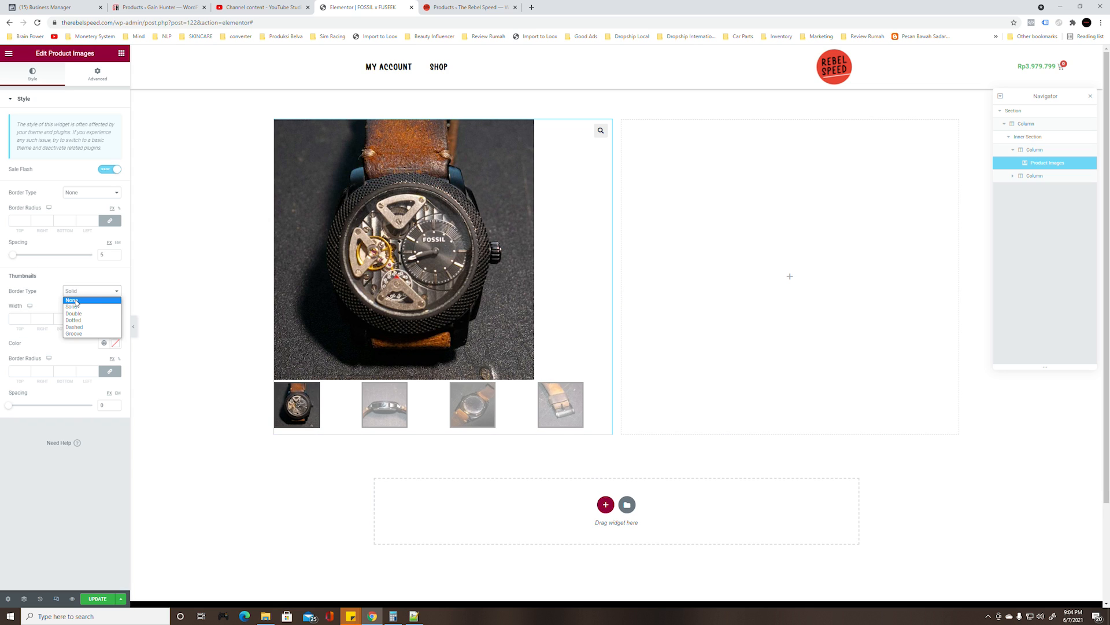
left_click(75, 303)
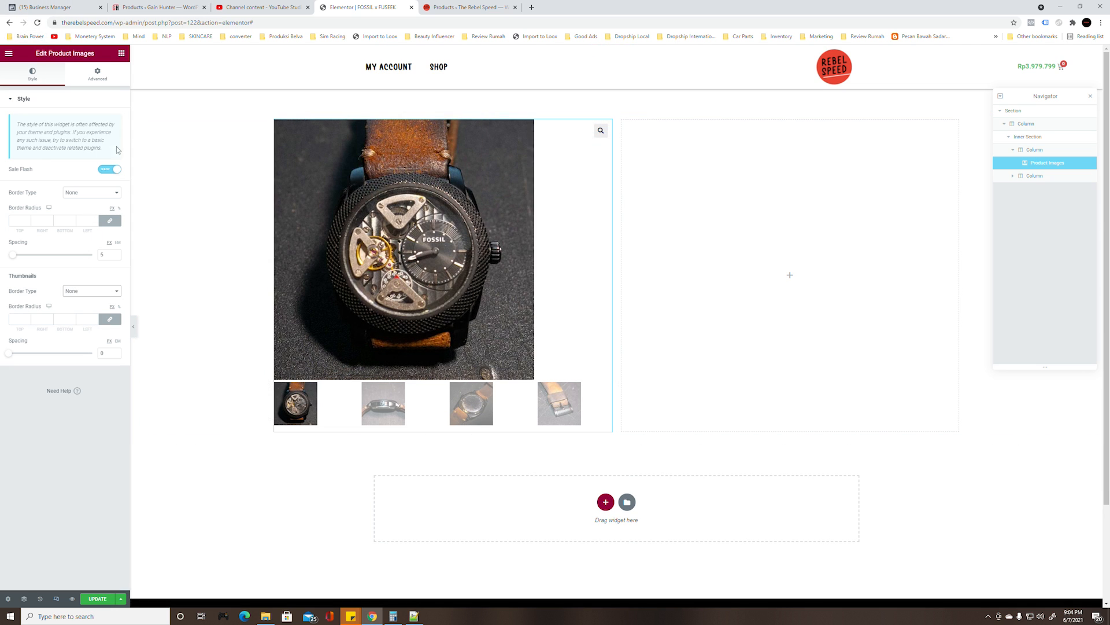
Turn off Sale Flash for the Product Images widget and return to the widget list
left_click(114, 171)
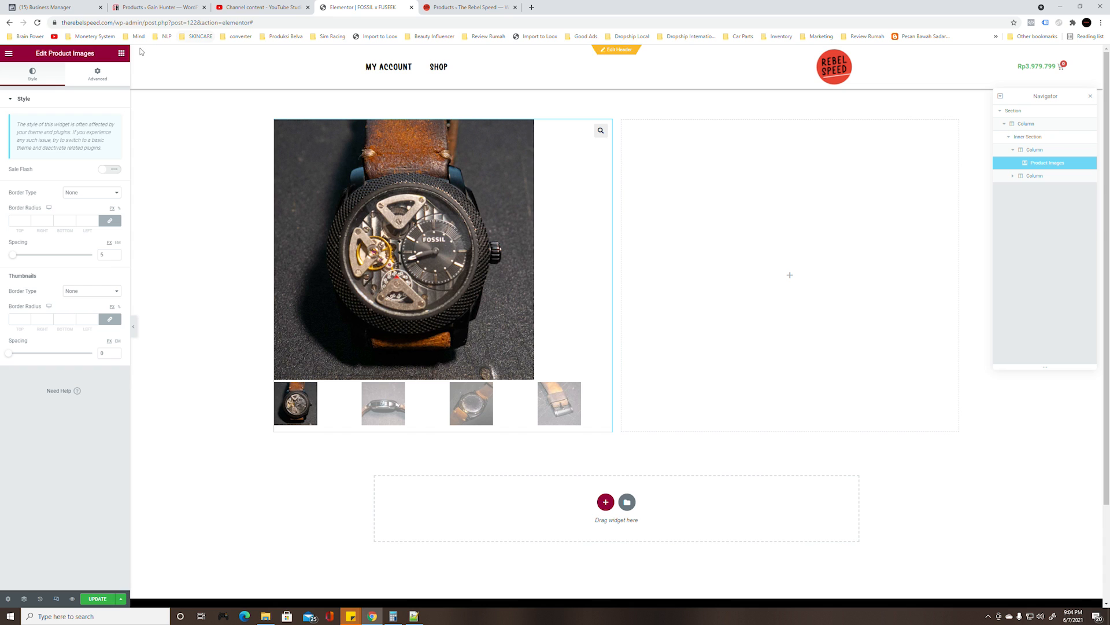
left_click(121, 53)
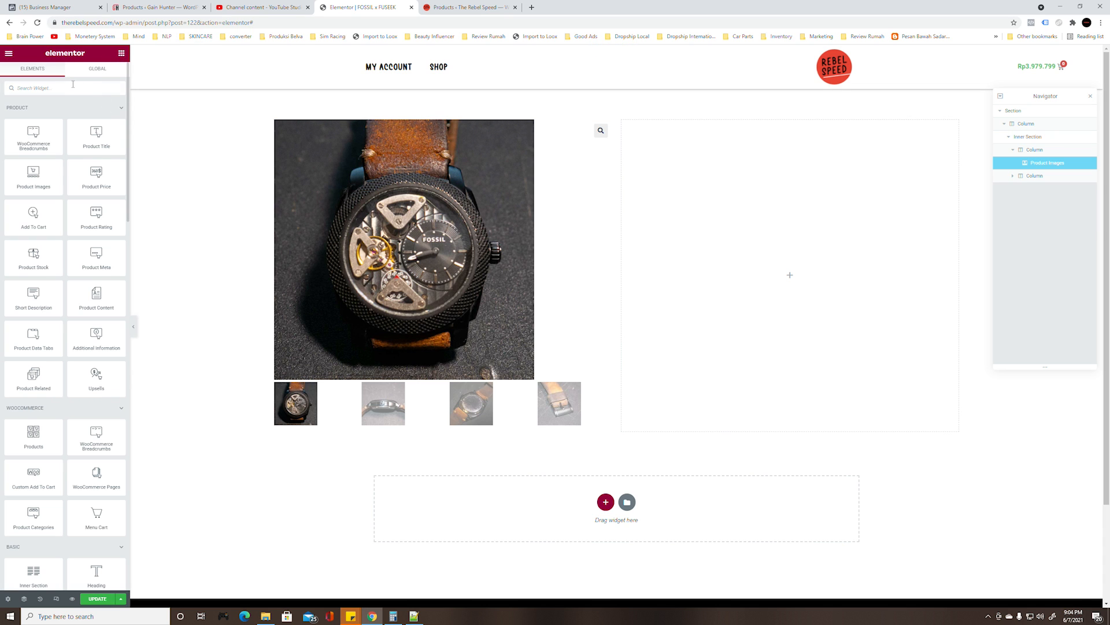
Find the Heading widget and add it to the second column of the inner section
type("t")
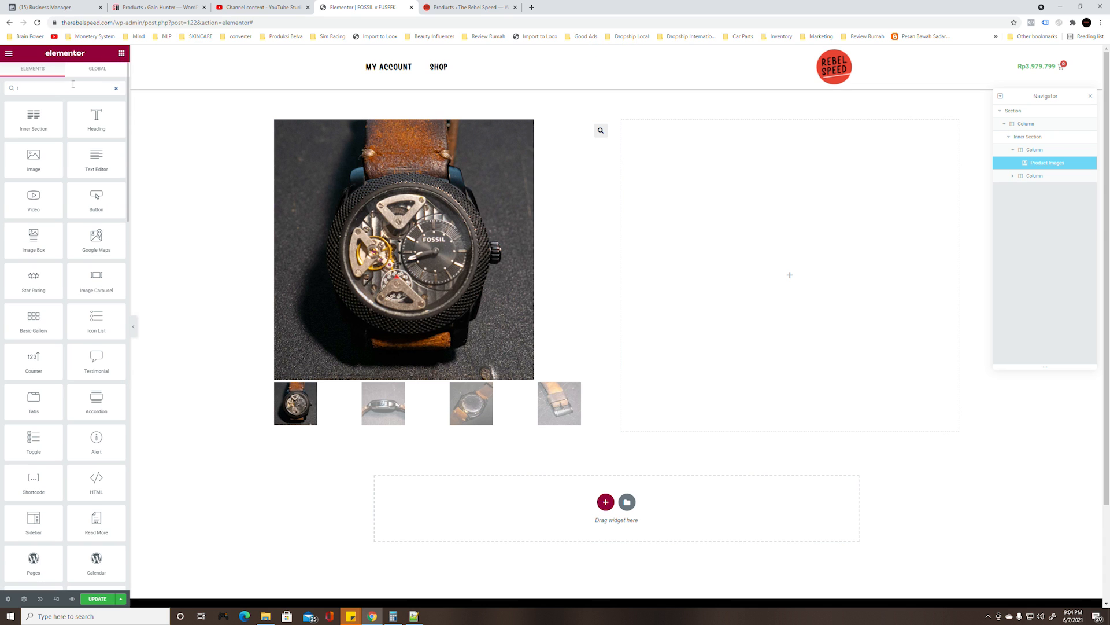
key("BackSpace")
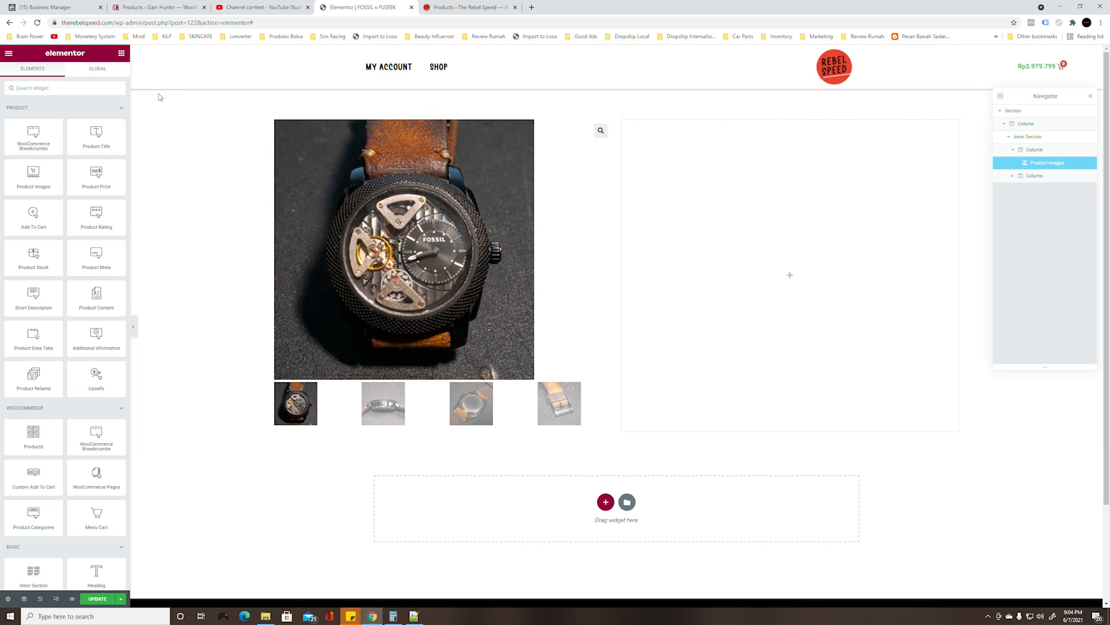
type("tex")
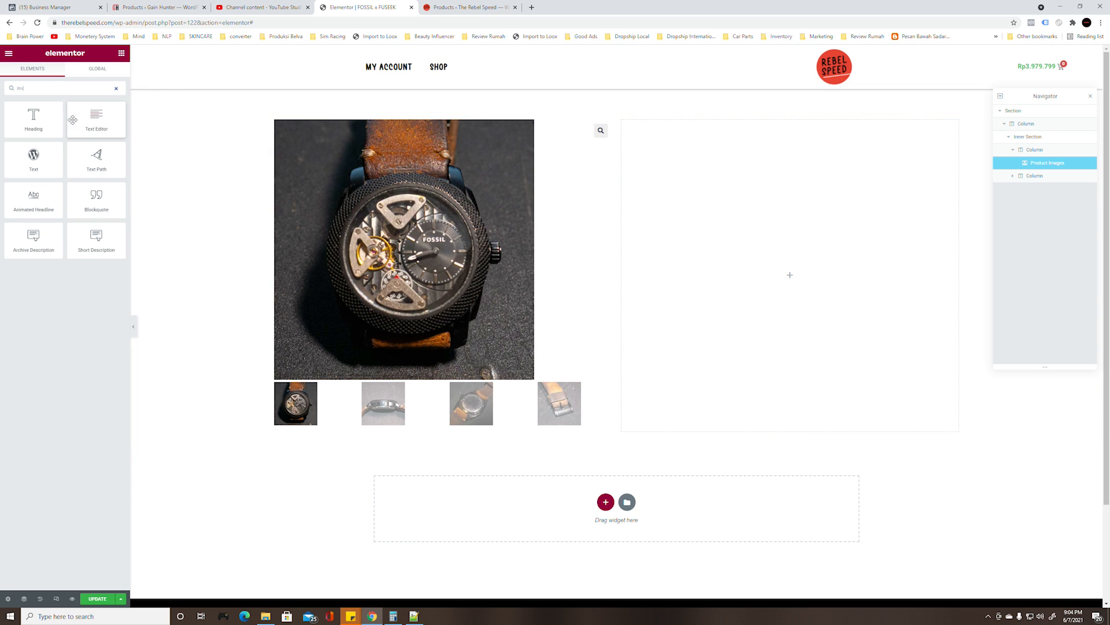
left_click_drag(56, 128, 681, 172)
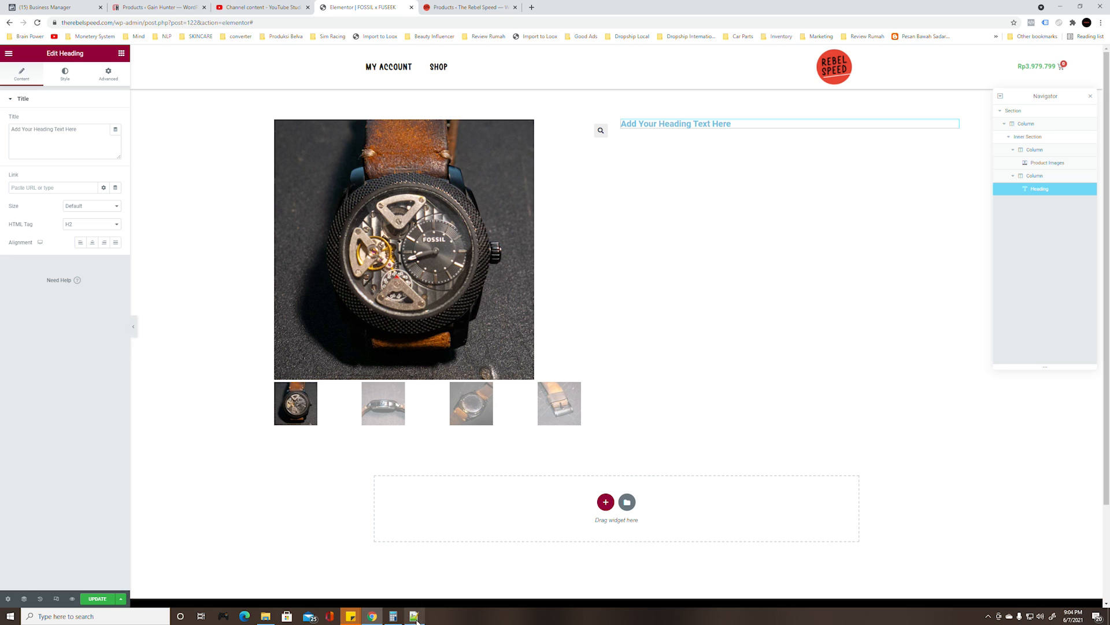
Copy "FOSSIL ME1121 x FUSEEK" from the Notepad++ notes and use it as the heading's title in Elementor
left_click(414, 616)
left_click_drag(781, 158, 616, 158)
key("ctrl+c")
left_click(80, 134)
key("ctrl+a")
key("ctrl+v")
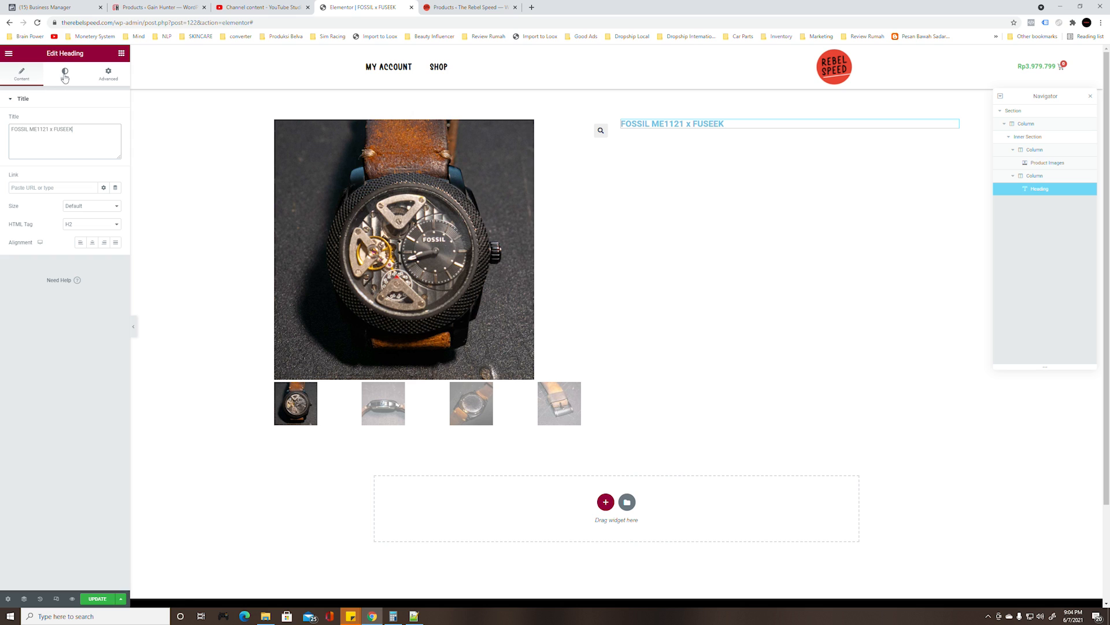
Style the title heading with the Black global color, Bold weight and a font size of 30
left_click(65, 74)
left_click(103, 121)
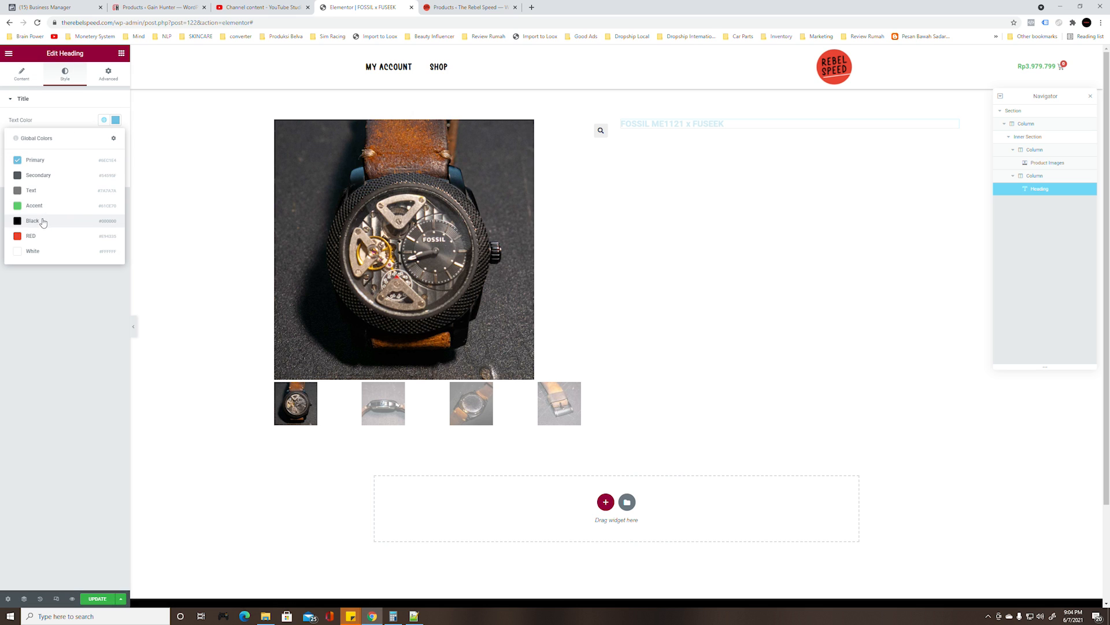
left_click(35, 221)
left_click(116, 139)
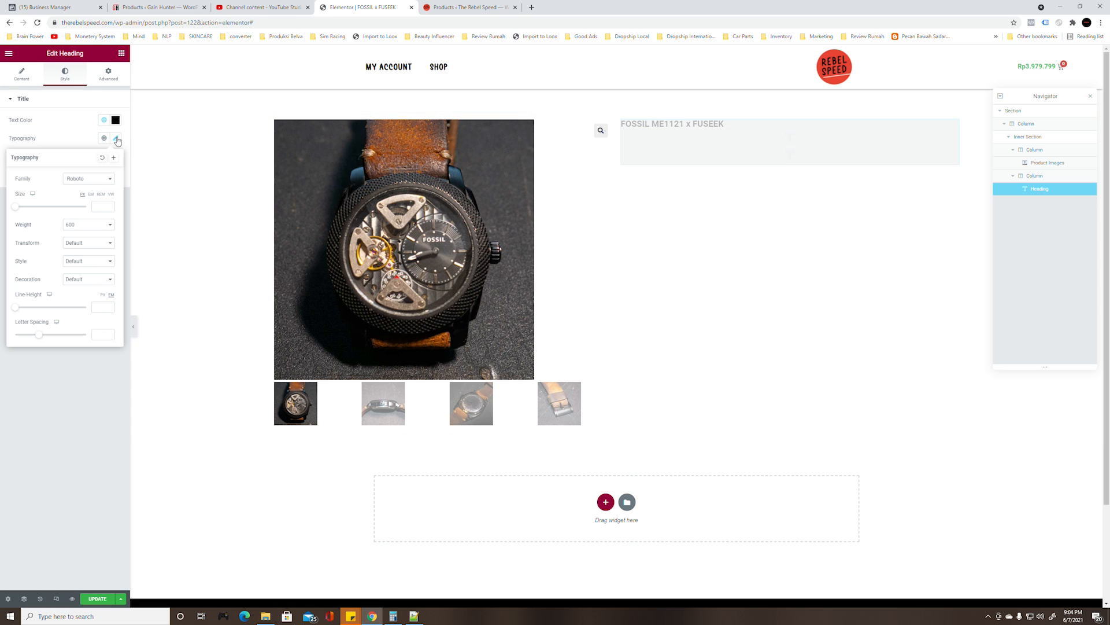
left_click(98, 224)
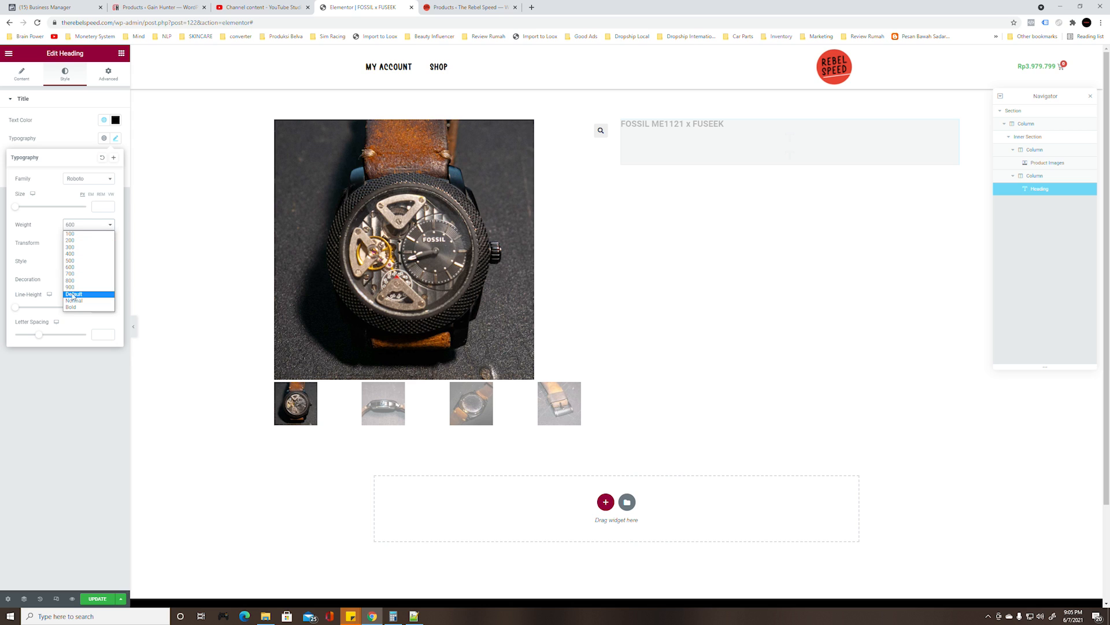
left_click(75, 310)
left_click(95, 207)
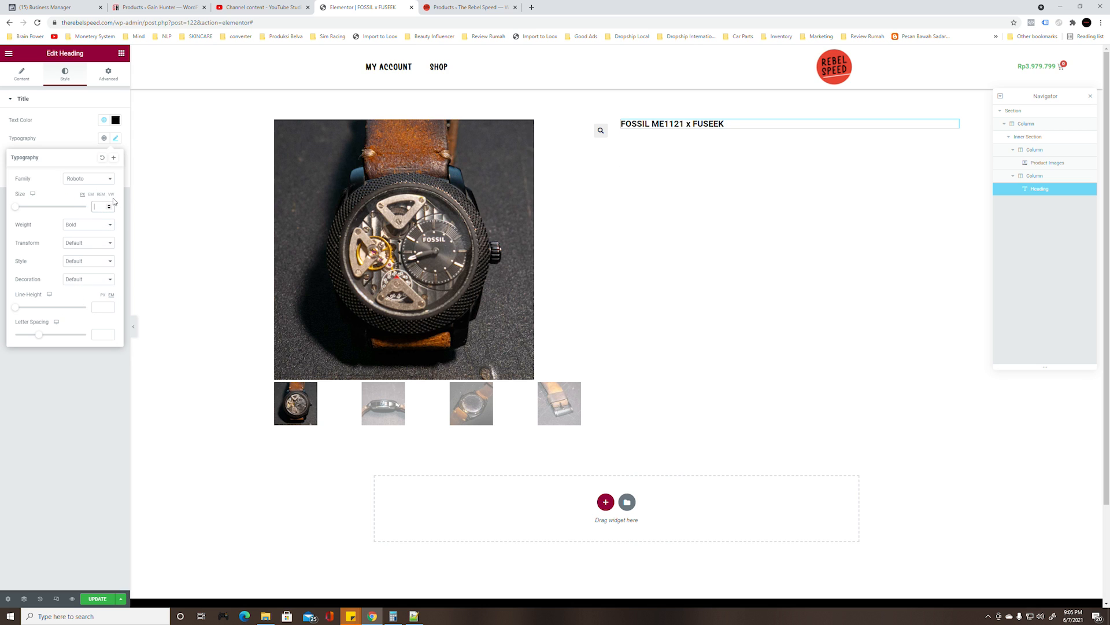
type("30")
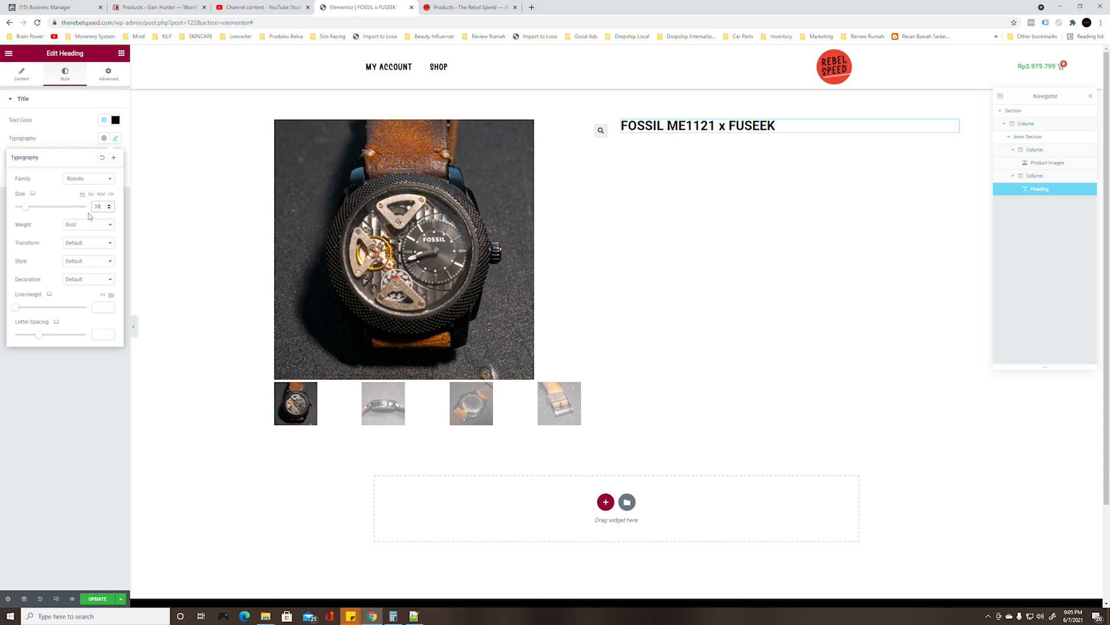
left_click(86, 440)
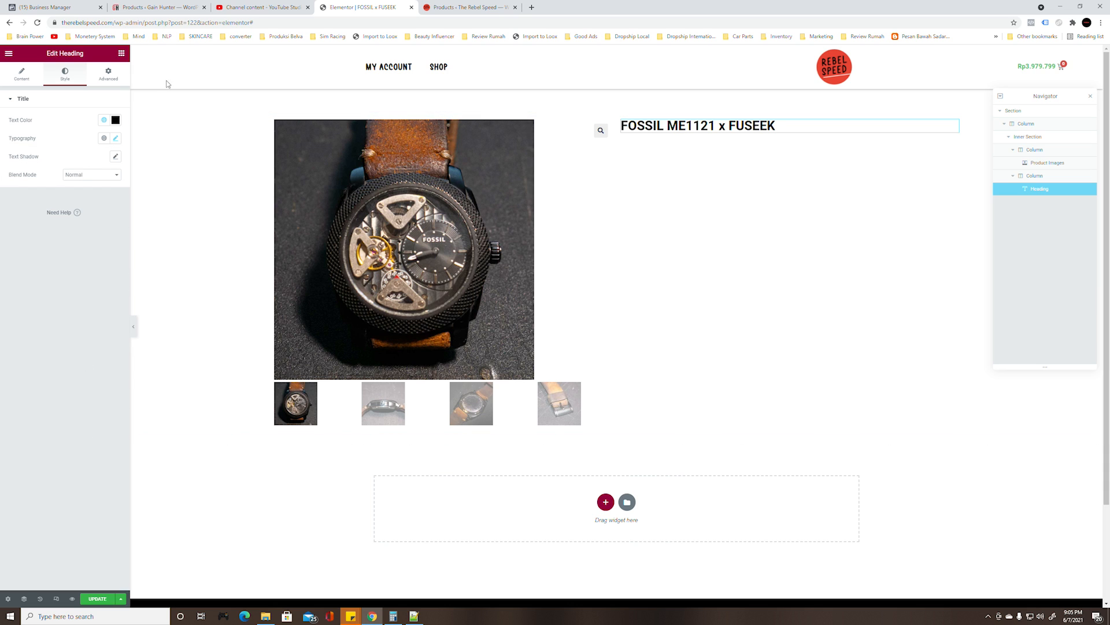
Try the first System font on the title heading, and set its font family to Default
left_click(114, 140)
left_click(91, 181)
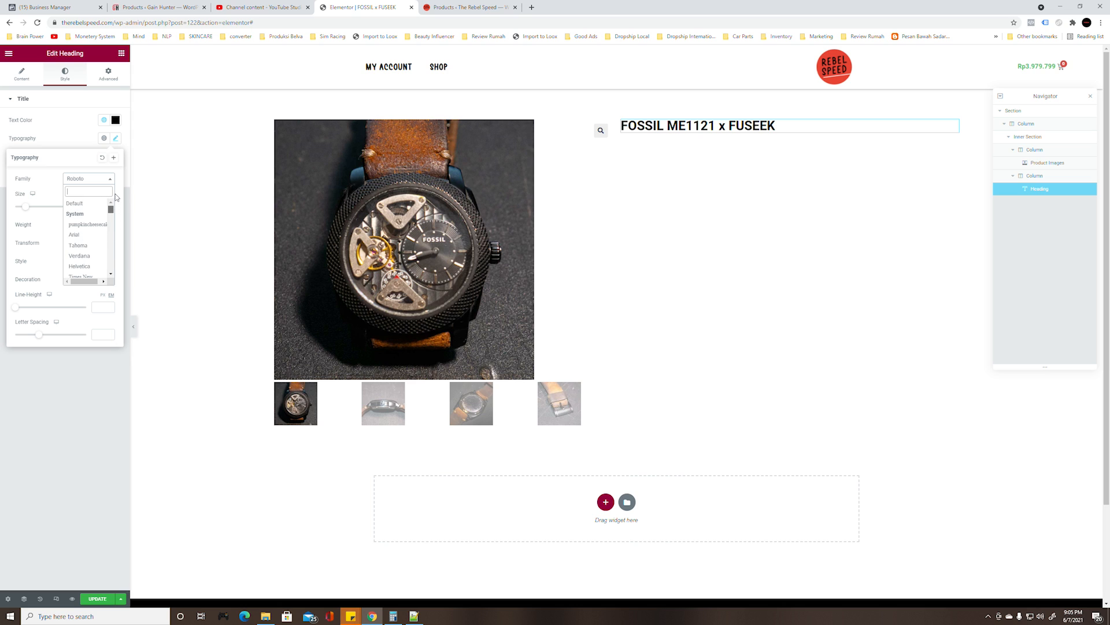
left_click(88, 225)
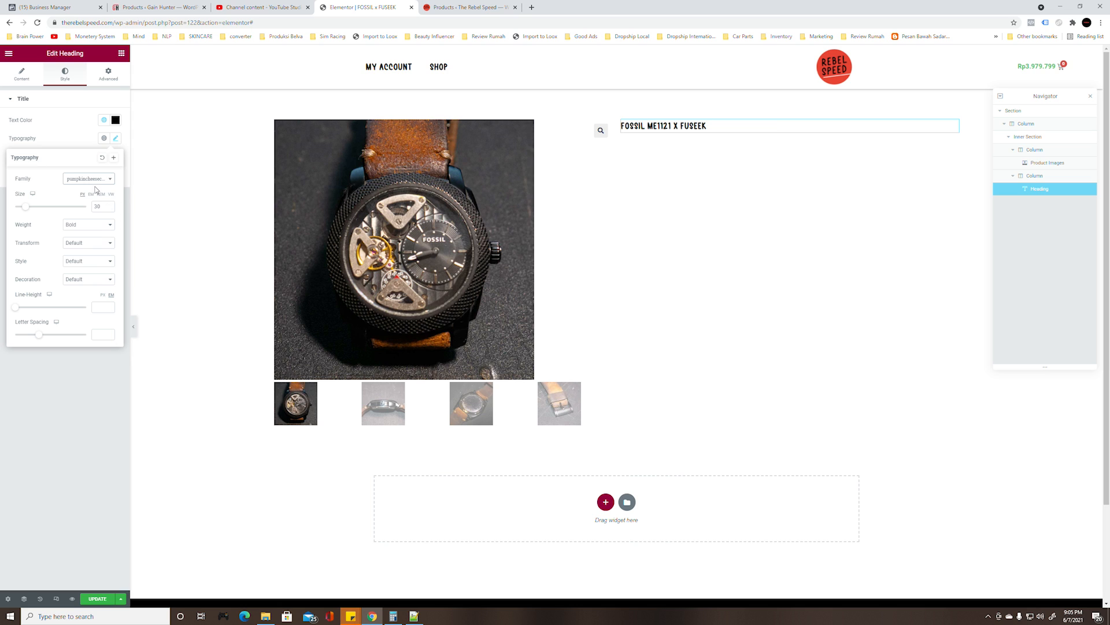
left_click(95, 185)
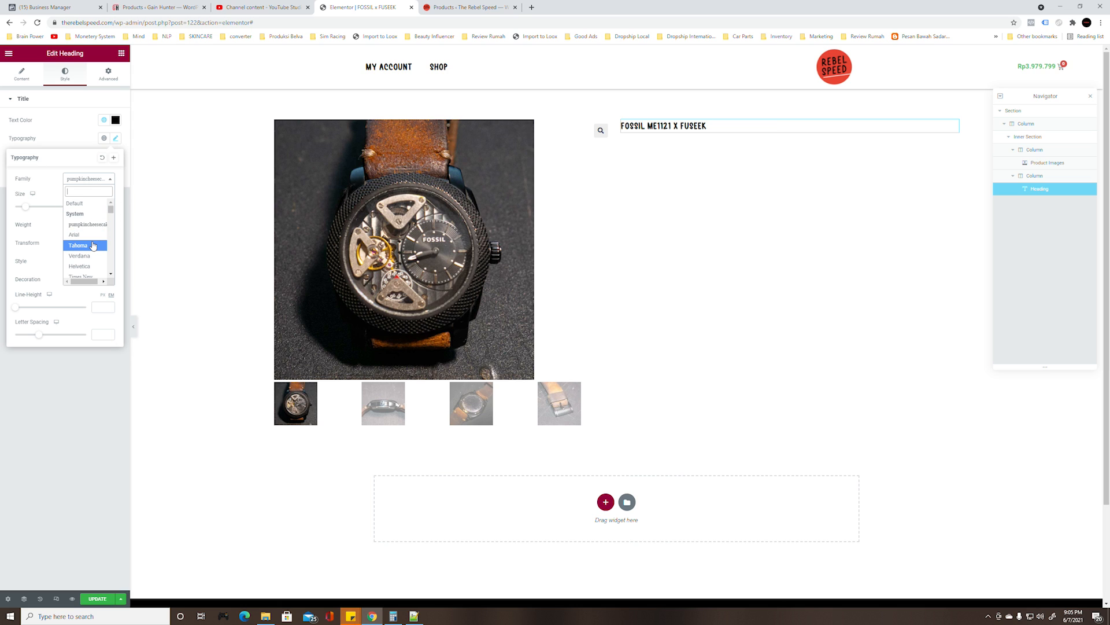
left_click(75, 204)
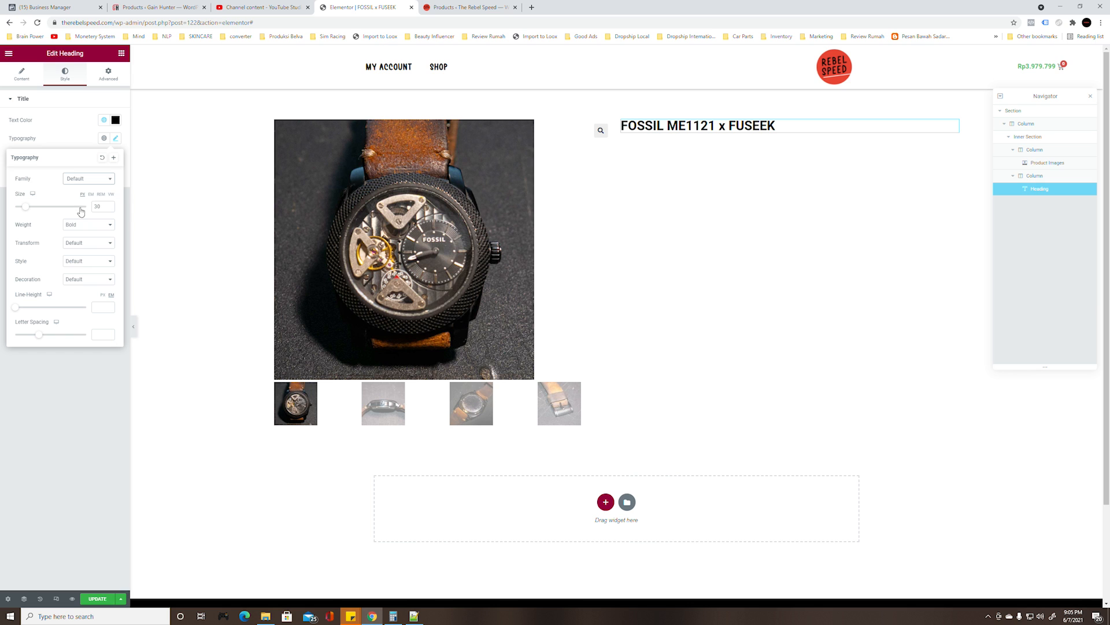
left_click(64, 461)
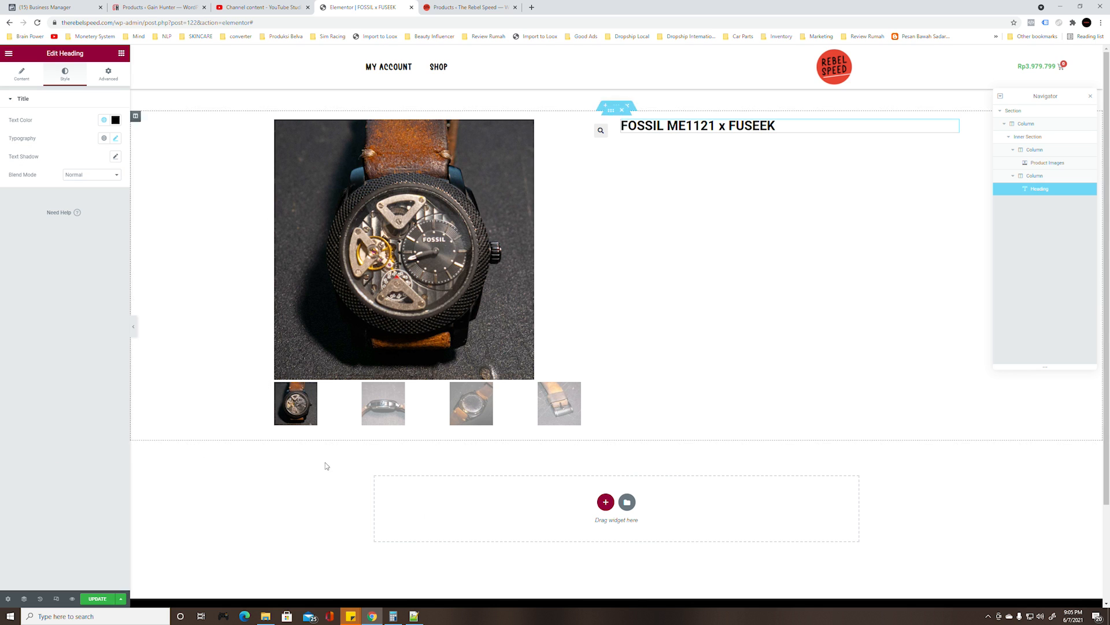
Check the product notes in Notepad++ and try the Product Price widget below the title heading in Elementor
left_click(415, 618)
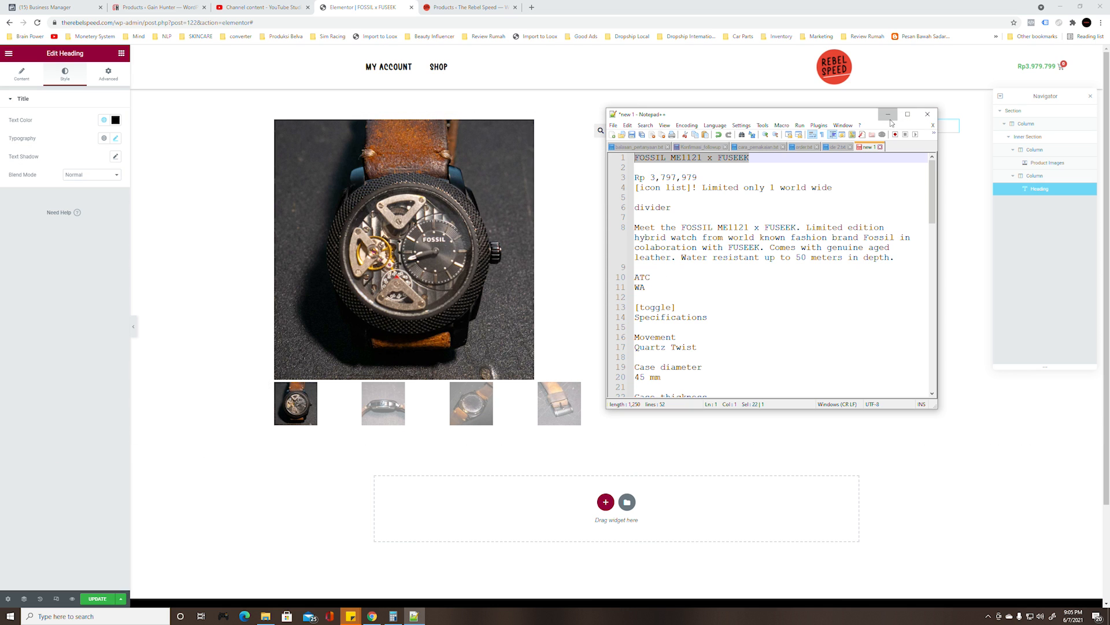
left_click(888, 115)
left_click(122, 53)
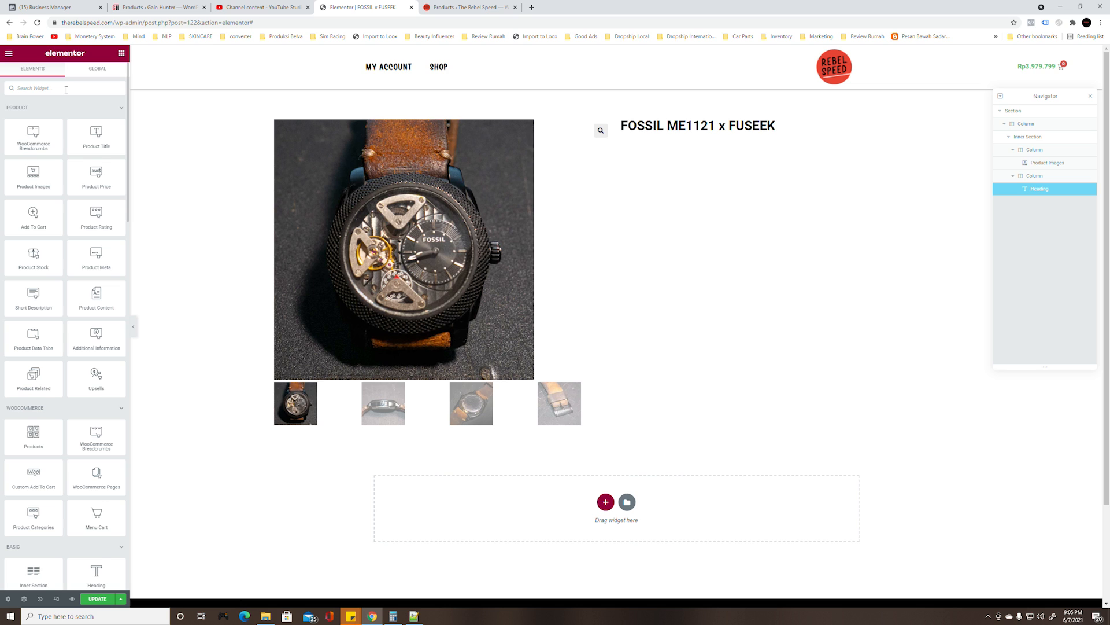
type("price")
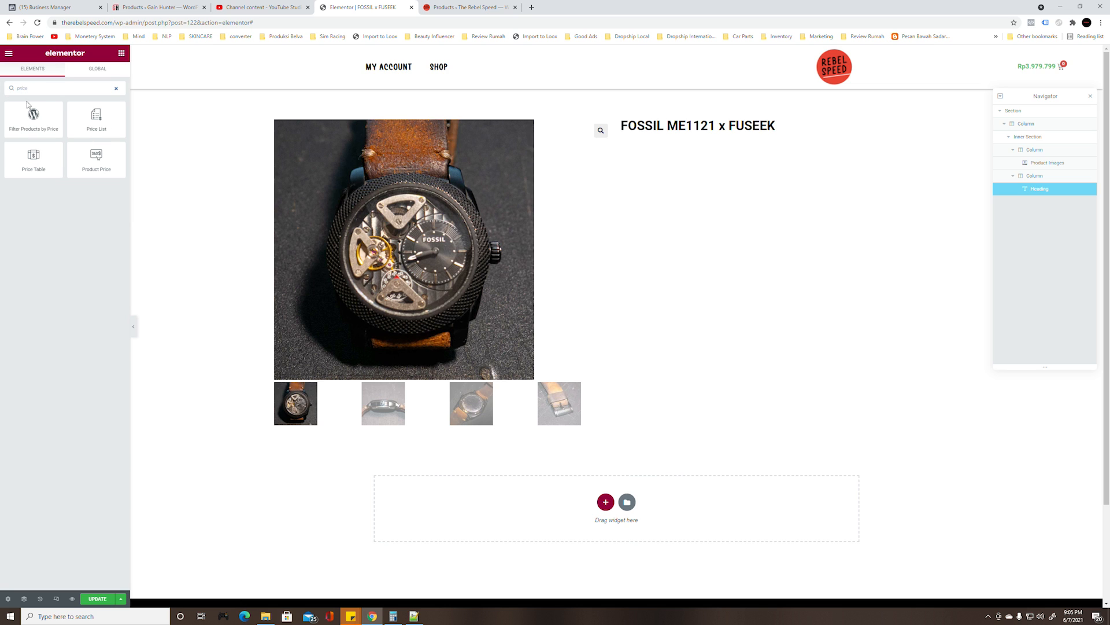
left_click_drag(92, 161, 681, 129)
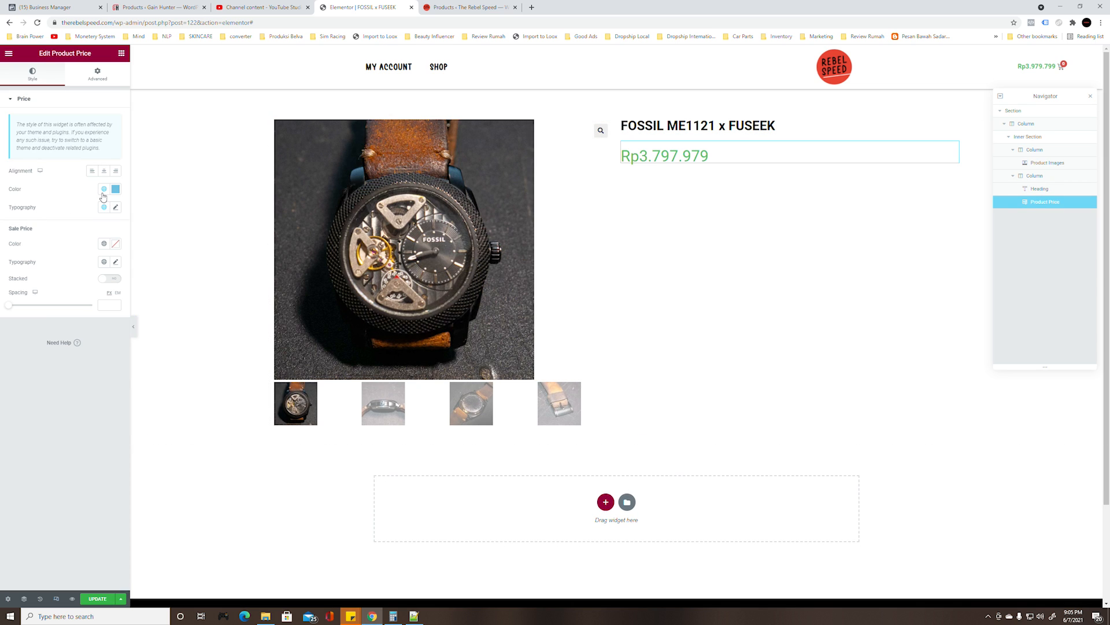
Try the RED global color on the Product Price widget's price and sale price, and delete the widget
left_click(104, 191)
left_click(39, 304)
left_click(102, 244)
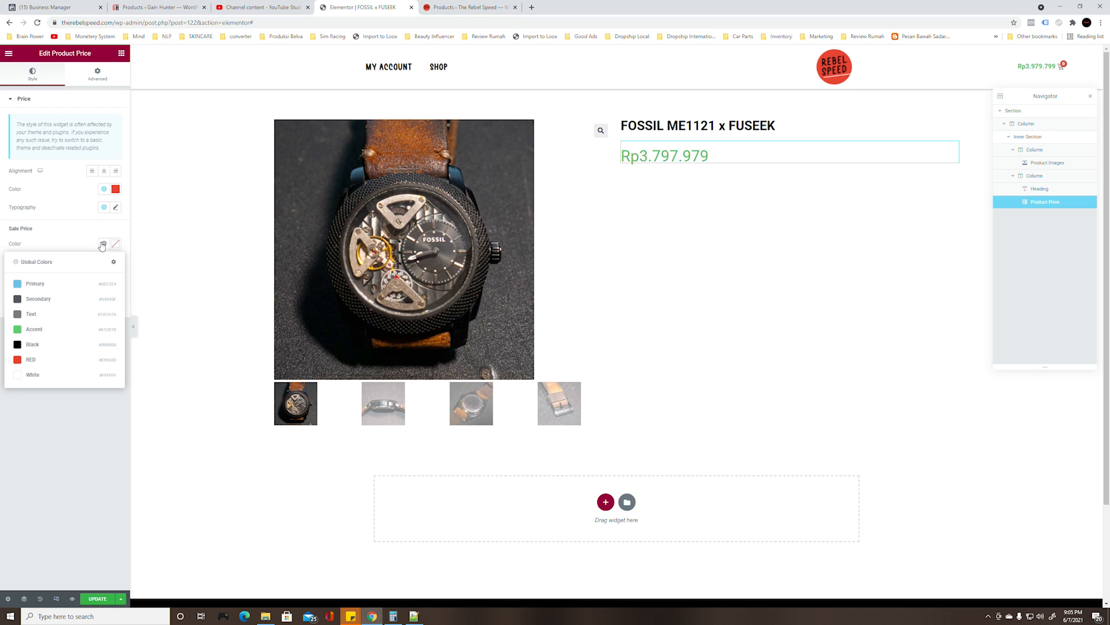
left_click(36, 359)
right_click(953, 151)
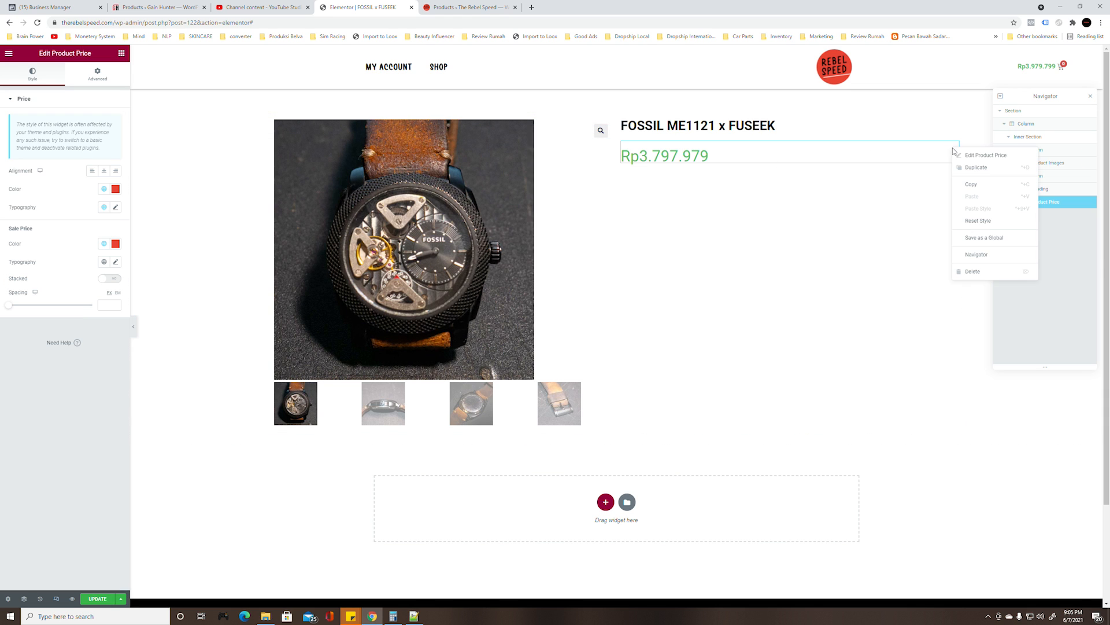
left_click(971, 271)
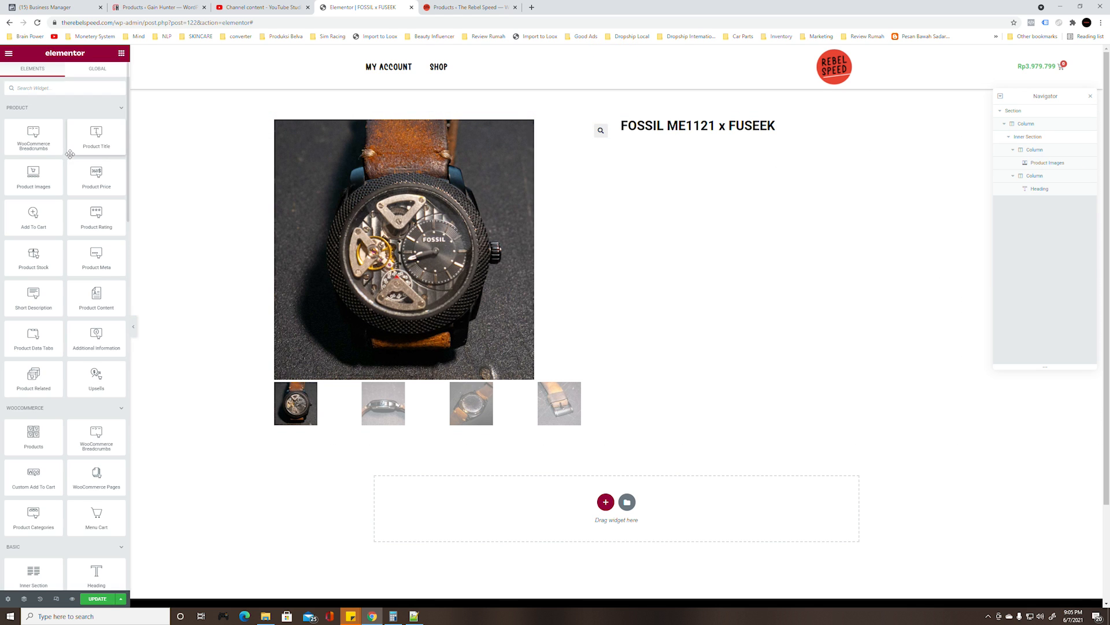
Find the Heading widget and add a second heading below the title heading in the second column
left_click(36, 87)
type("te")
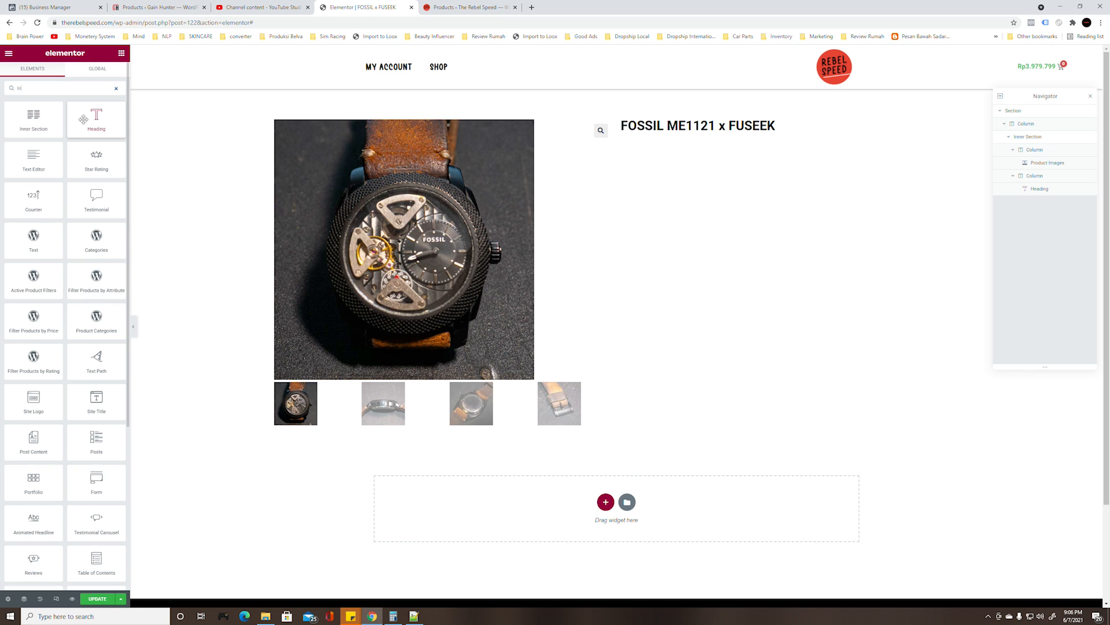
left_click_drag(96, 119, 670, 132)
Copy the price "Rp 3,797,979" from the Notepad++ notes and use it as the second heading's title in Elementor
left_click_drag(82, 131, 15, 150)
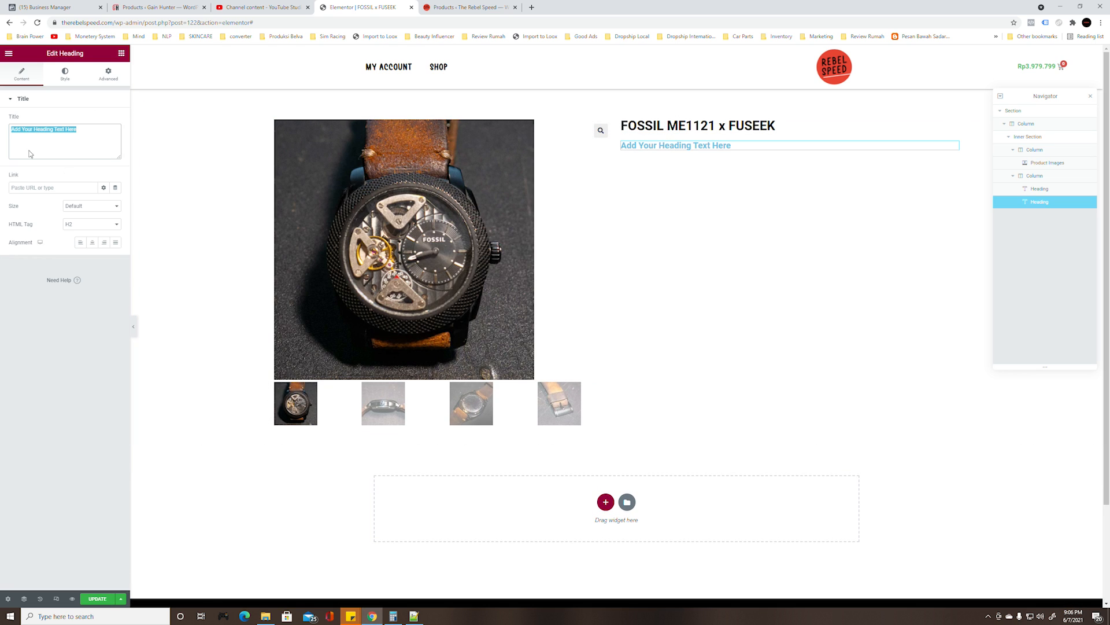
left_click(411, 617)
left_click_drag(698, 177, 634, 177)
key("ctrl+c")
left_click(87, 132)
key("ctrl+a")
key("ctrl+v")
Set the price heading's text color to the RED global color and its font weight to 500
left_click(65, 74)
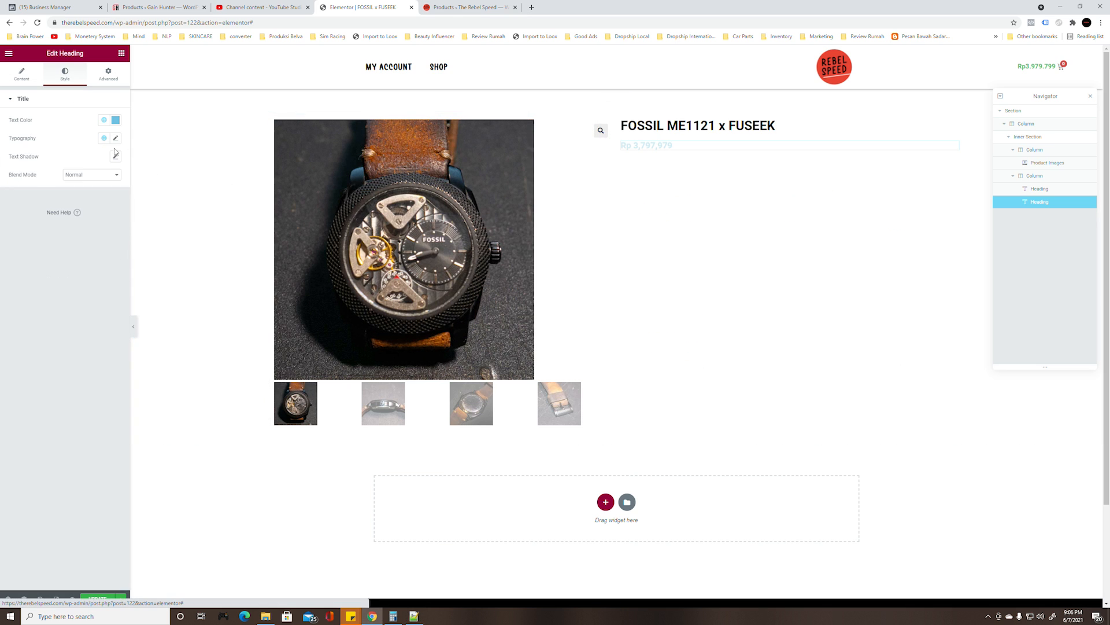
left_click(104, 120)
left_click(26, 235)
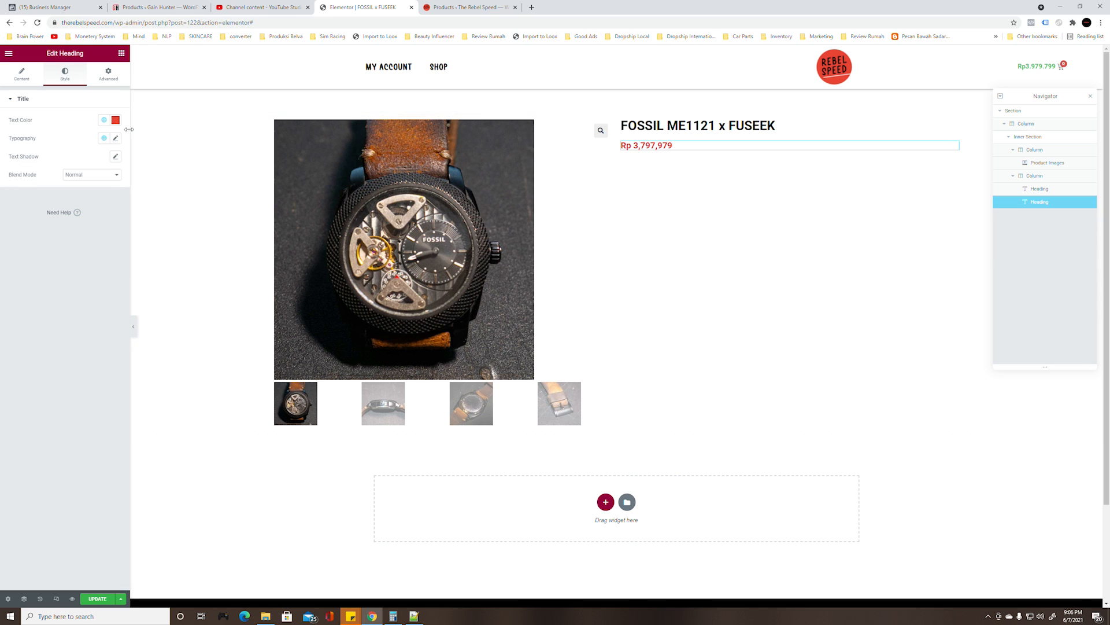
left_click(115, 139)
left_click(89, 225)
left_click(76, 311)
left_click(85, 226)
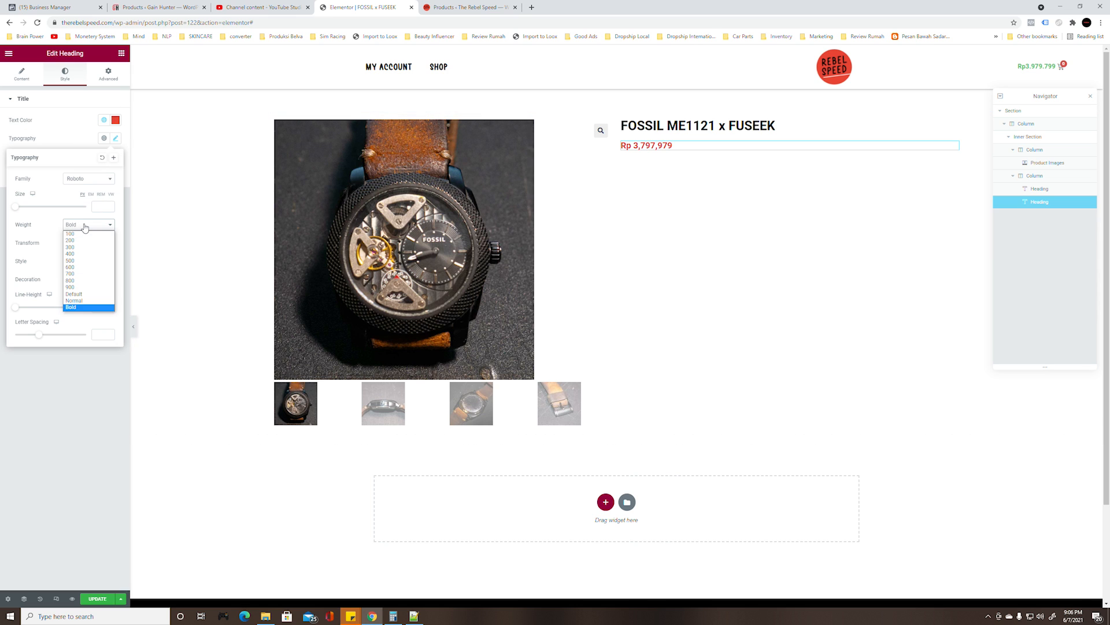
left_click(85, 295)
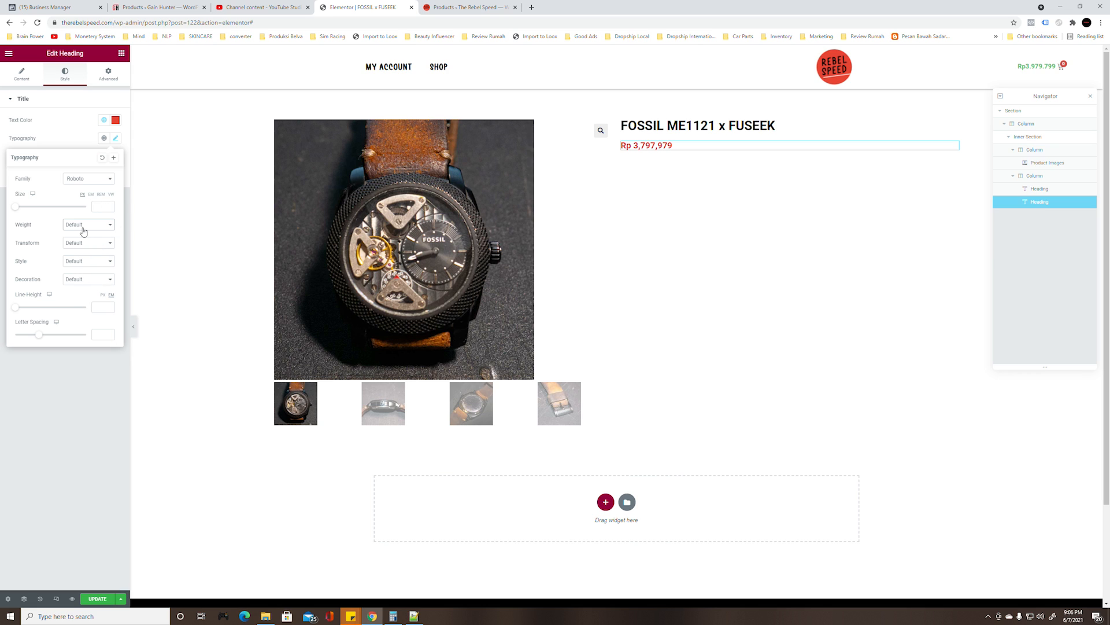
left_click(84, 231)
left_click(82, 262)
Set the price heading's font size to 25 and its letter spacing to 1
left_click_drag(93, 209, 87, 212)
type("25")
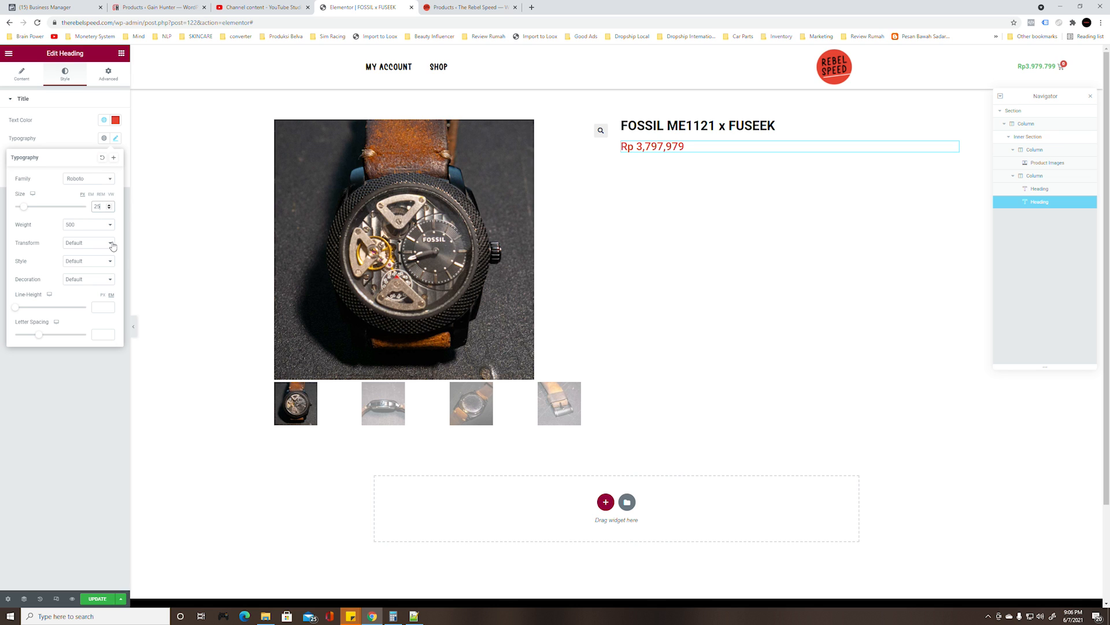
left_click(100, 334)
type("1")
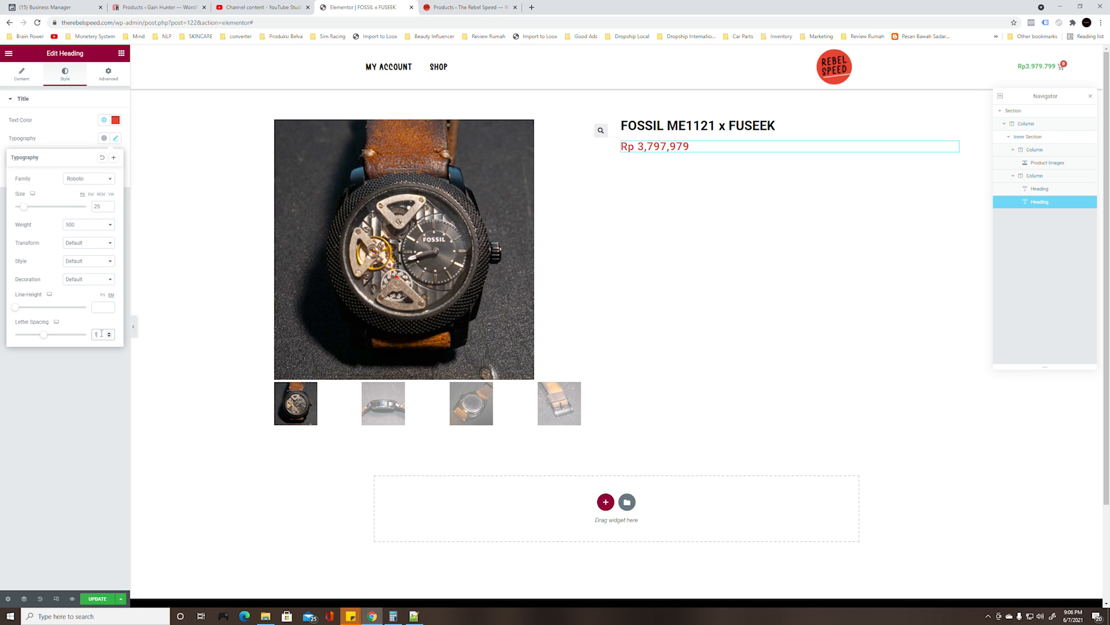
left_click(64, 426)
Switch to the Notepad++ notes and copy the line "! Limited only 1 world wide", leaving out the [icon list] tag
left_click(414, 615)
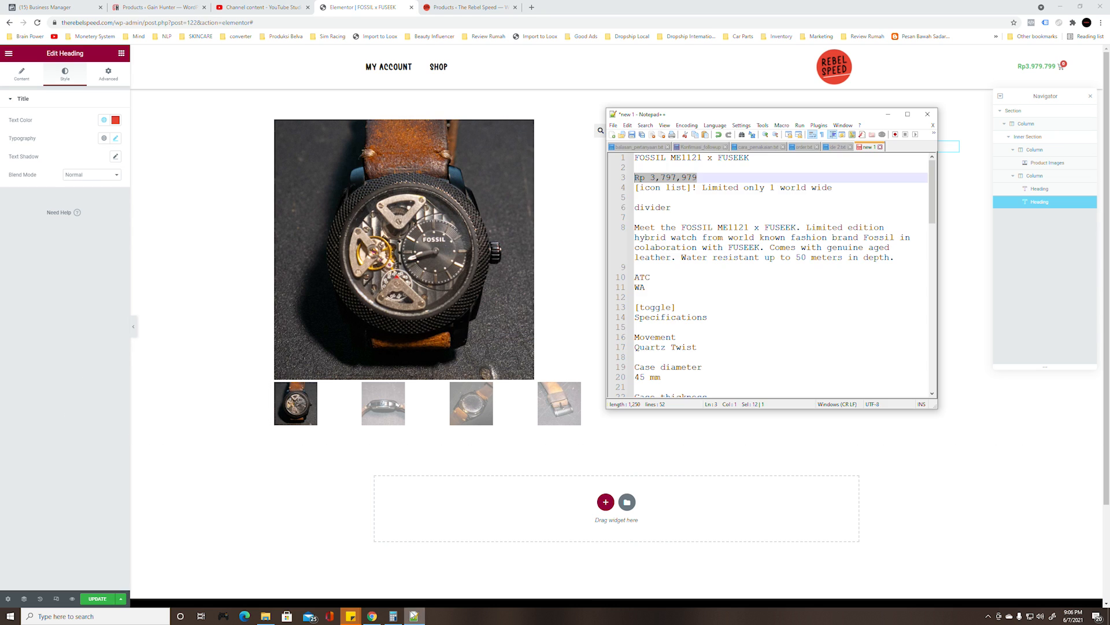
left_click(792, 187)
left_click_drag(857, 191, 688, 188)
key("ctrl+c")
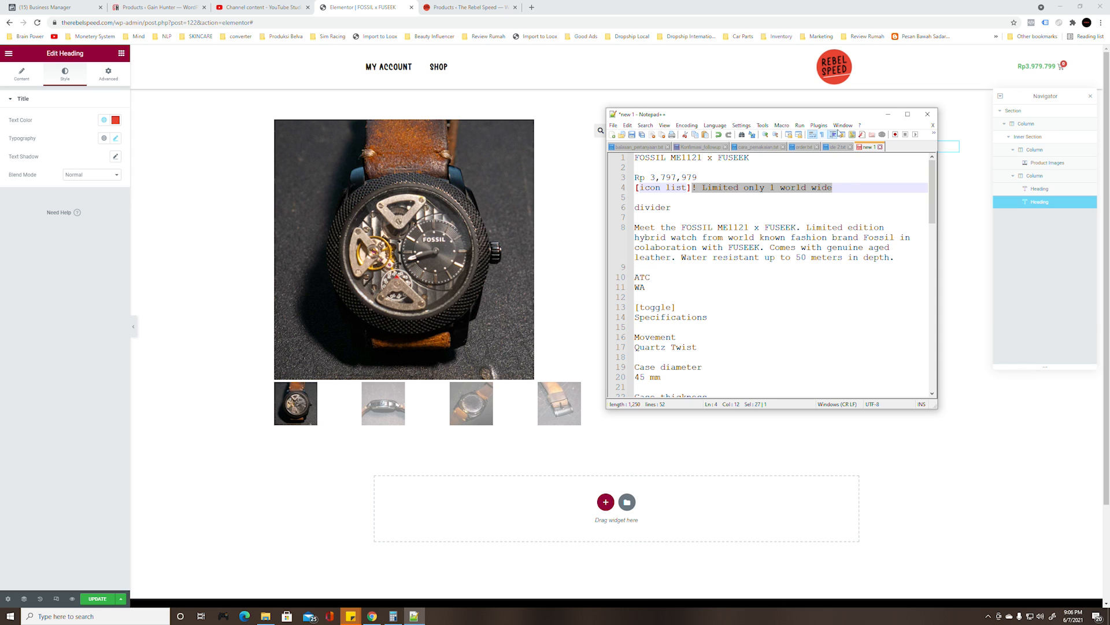
left_click(888, 114)
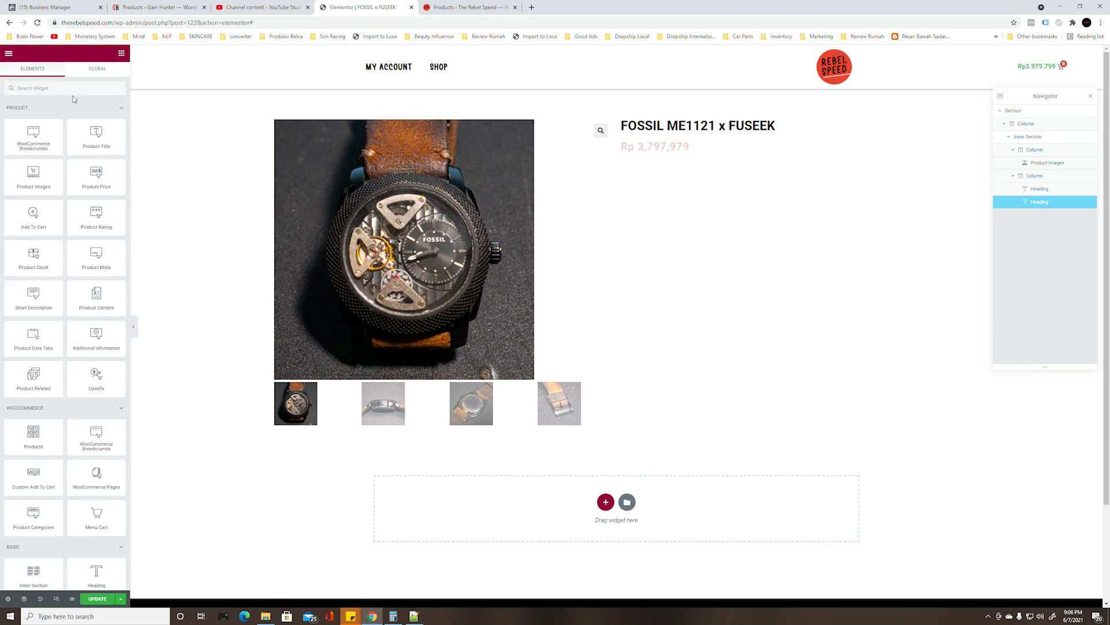
In Elementor, add an Icon List widget below the price heading and delete its second and third items
type("icon")
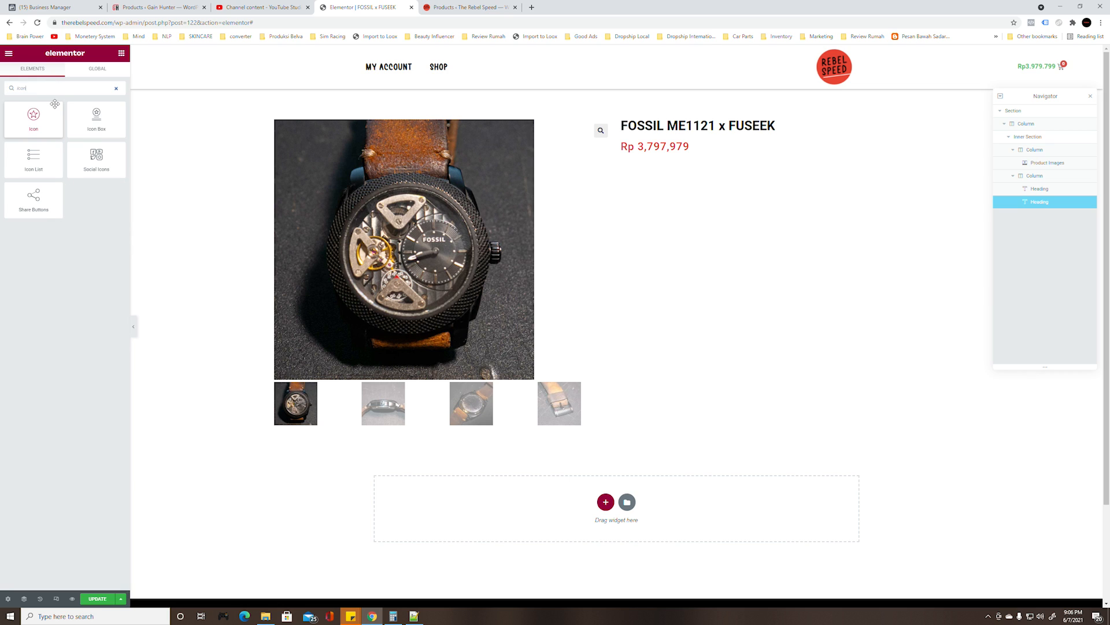
left_click_drag(33, 166, 655, 153)
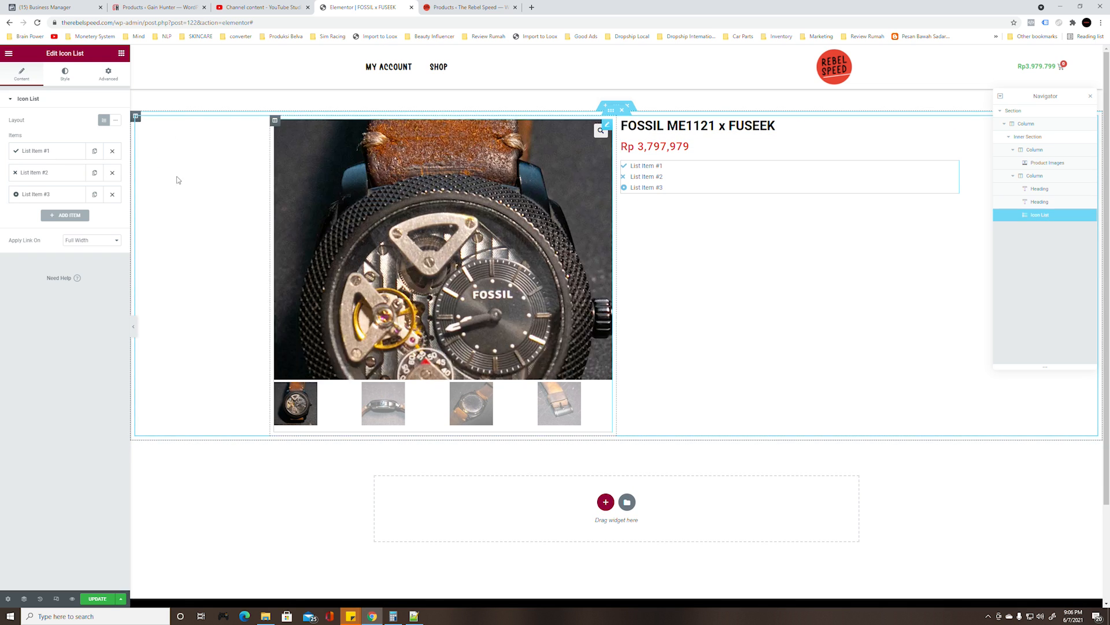
left_click(112, 195)
left_click(112, 173)
Change the remaining list item's icon to the solid exclamation mark from the icon library
left_click(66, 152)
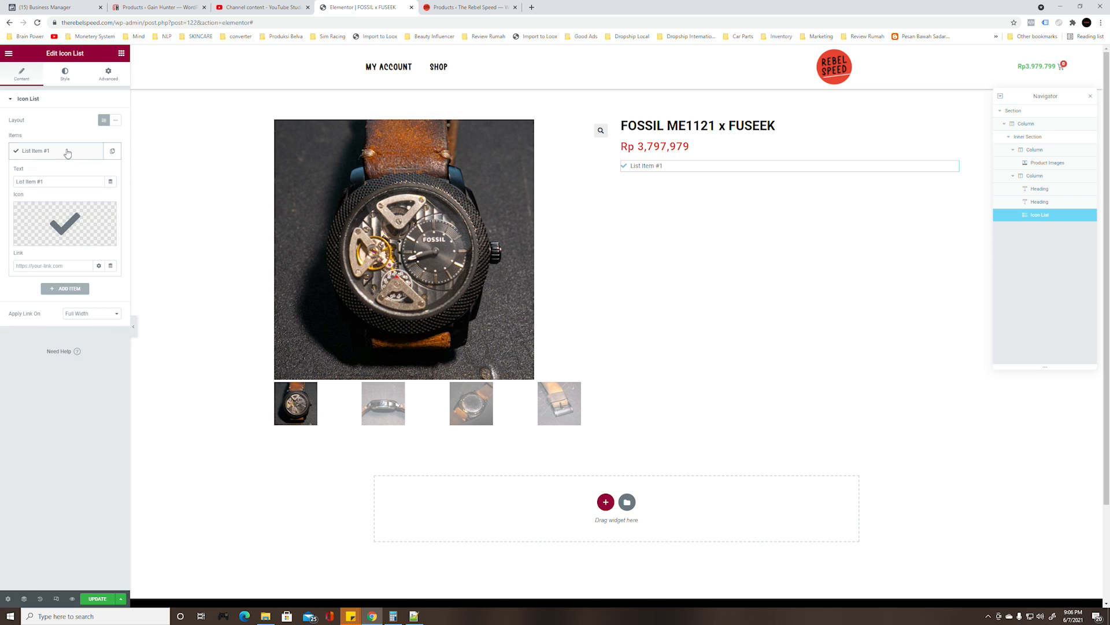
left_click(65, 223)
scroll(618, 298, "up", 10)
scroll(618, 298, "down", 15)
left_click(570, 411)
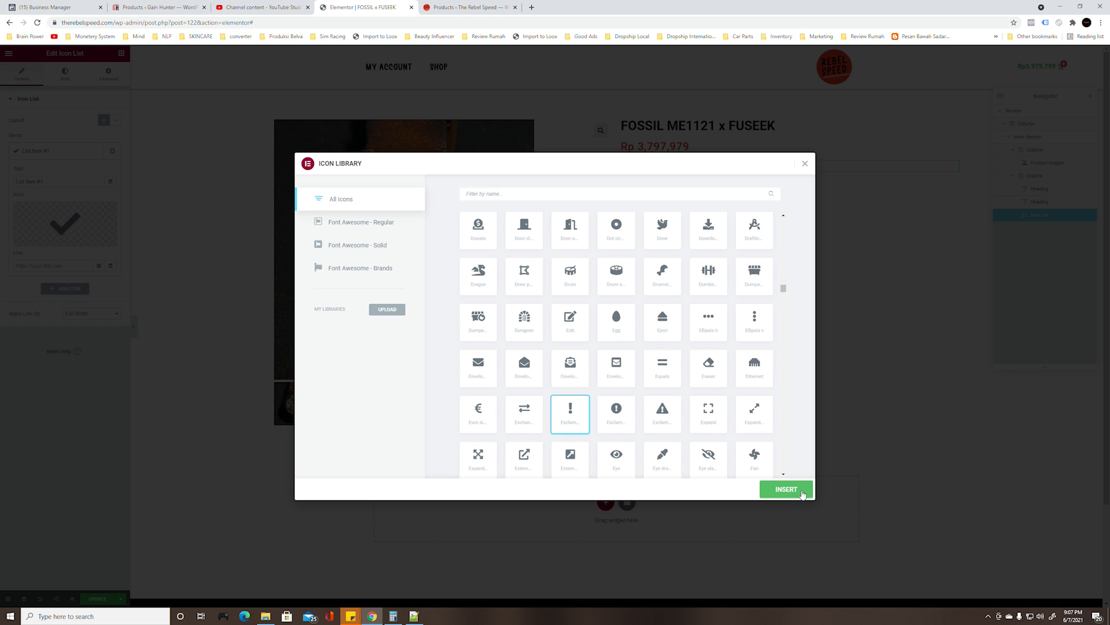
left_click(786, 490)
Replace the list item's text with the copied line and remove its leading exclamation mark, leaving "Limited only 1 world wide"
left_click_drag(58, 182, 1, 181)
key("ctrl+v")
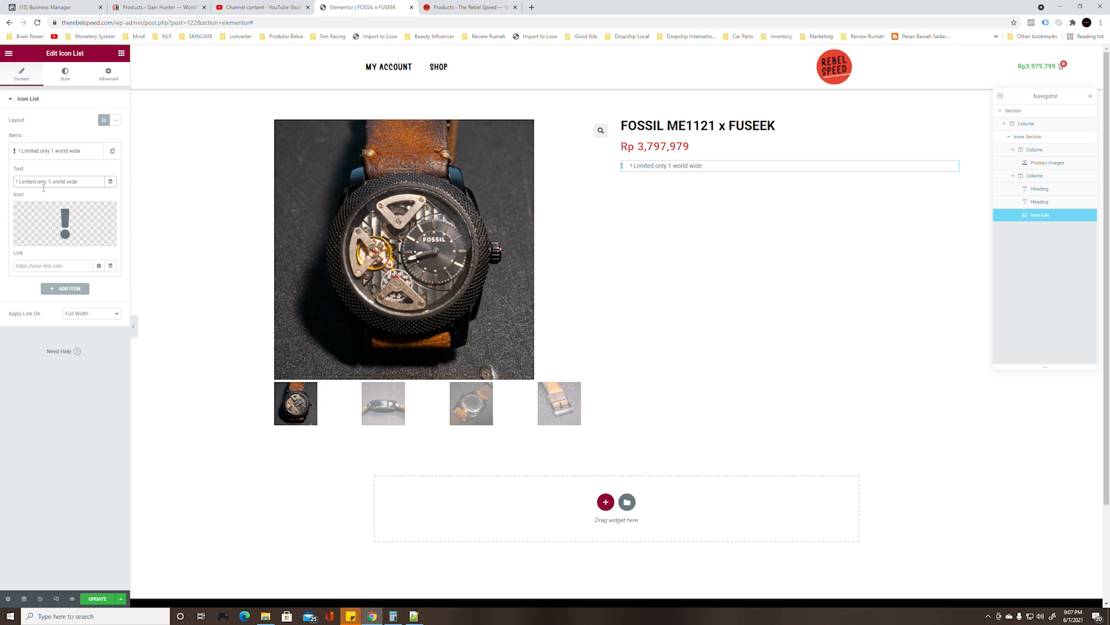
key("Home")
key("Delete")
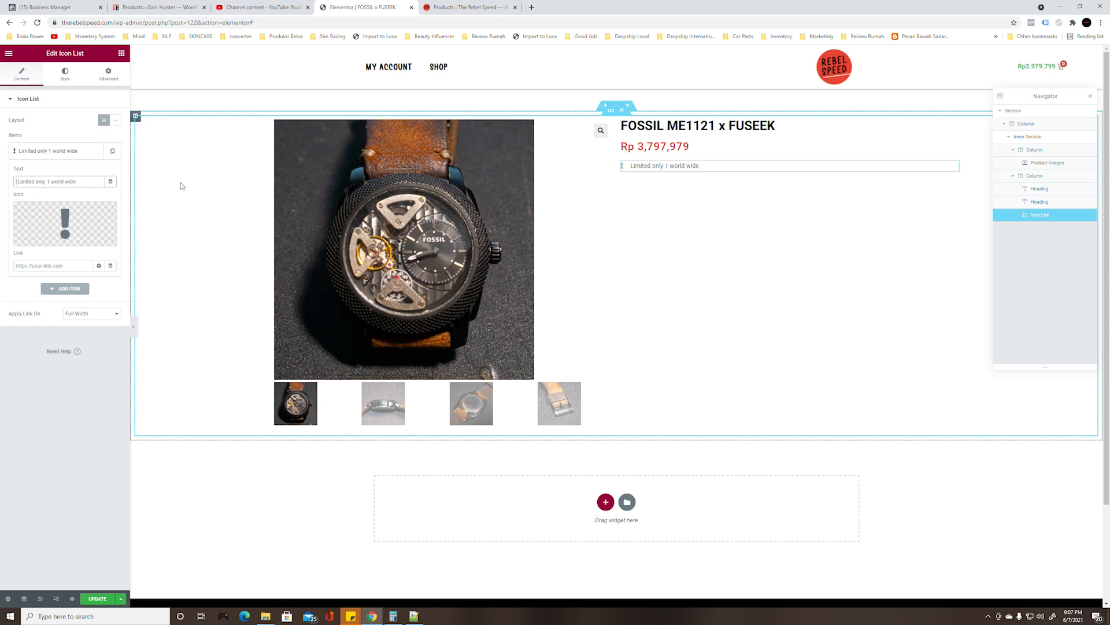
Set the icon list's icon color to the RED global color
left_click(65, 74)
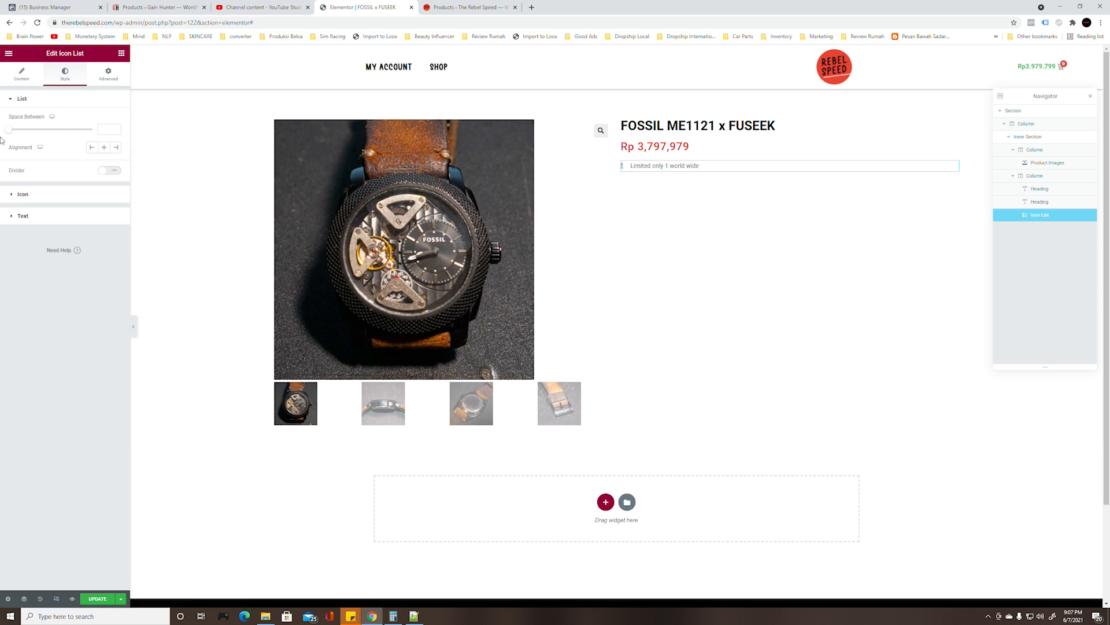
mouse_move(13, 133)
left_mouse_down()
mouse_move(33, 134)
mouse_move(6, 134)
left_mouse_up()
left_click(116, 172)
left_click(116, 171)
left_click(48, 196)
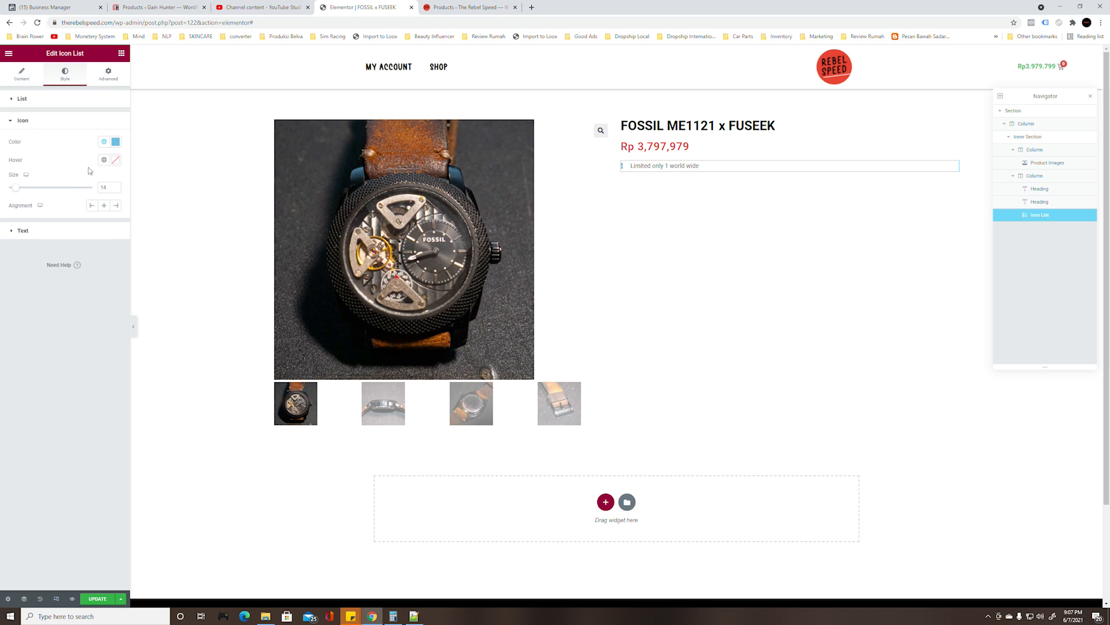
left_click(105, 141)
left_click(51, 255)
Set the icon list's text color to the Black global color
left_click(36, 234)
left_click(104, 163)
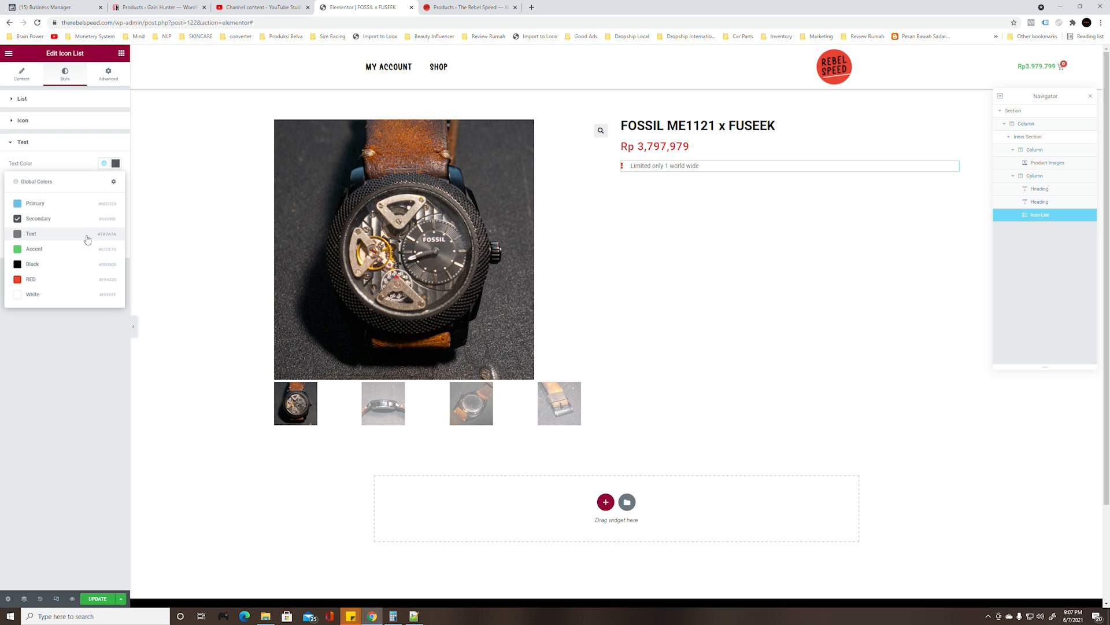
left_click(28, 281)
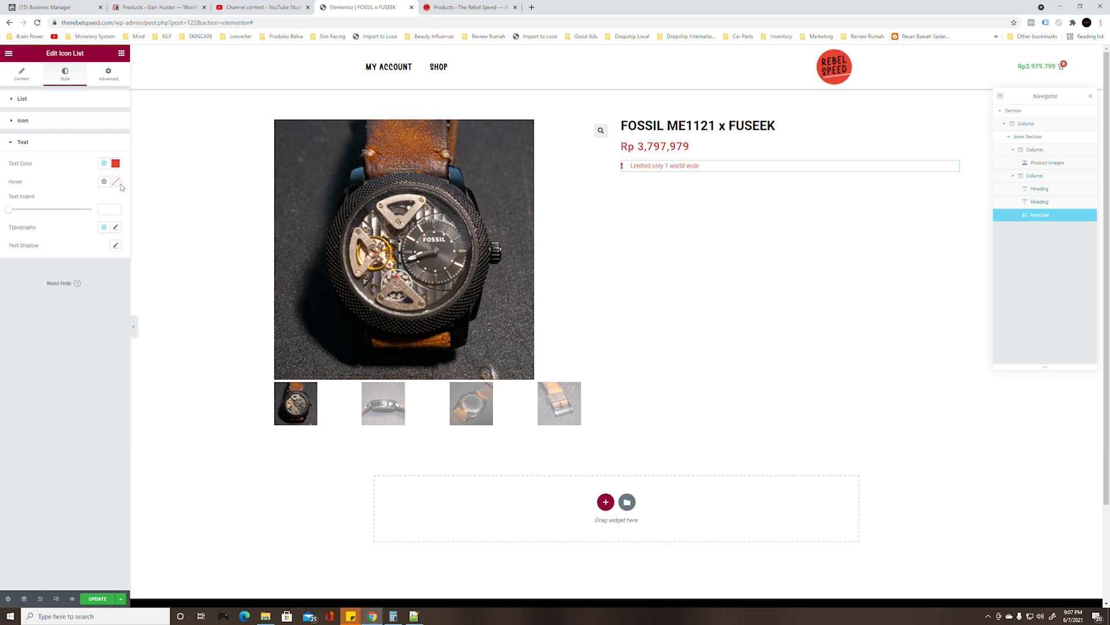
left_click(101, 147)
left_click(101, 146)
left_click(104, 163)
left_click(28, 263)
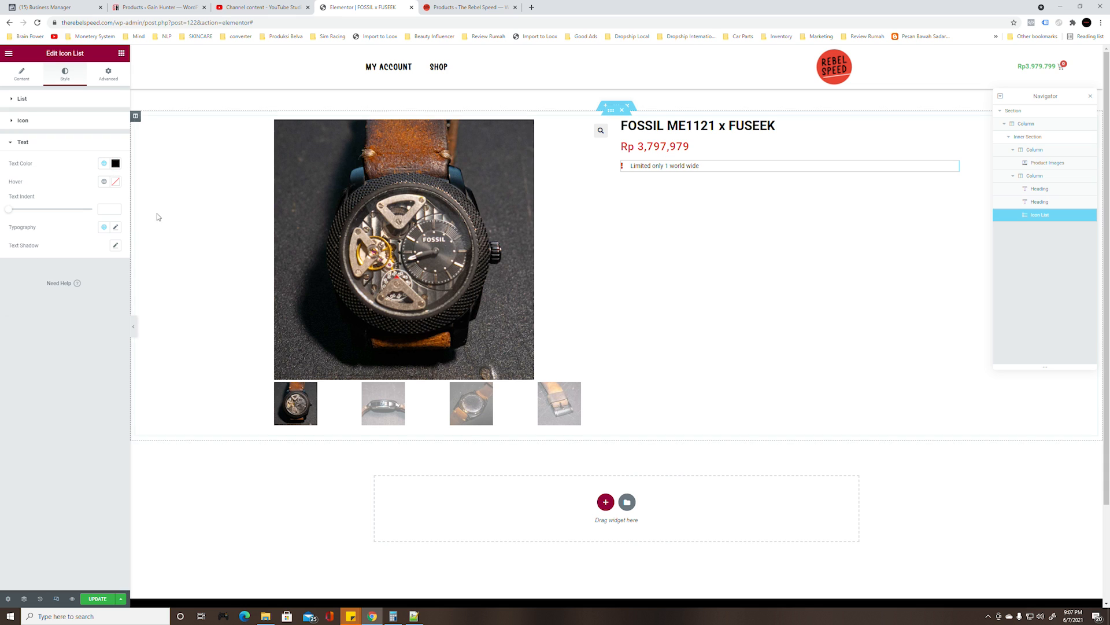
Set the icon list's text to Bold weight and size 15, and its icon size to 20
left_click(114, 228)
left_click(75, 314)
left_click(79, 399)
left_click(101, 294)
type("20")
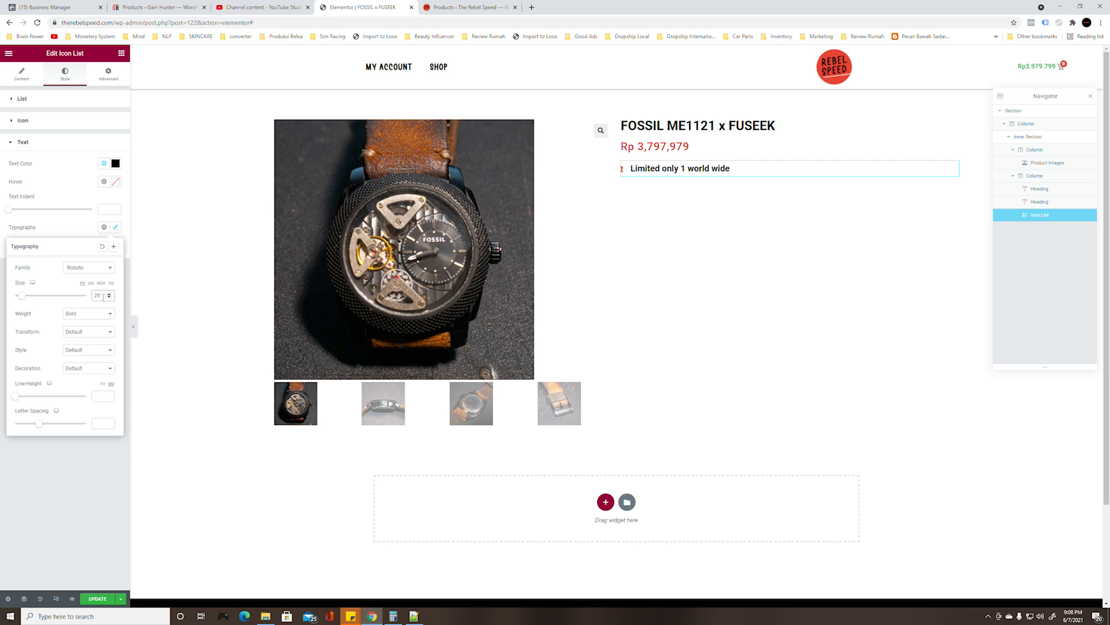
left_click_drag(104, 295, 84, 300)
type("15")
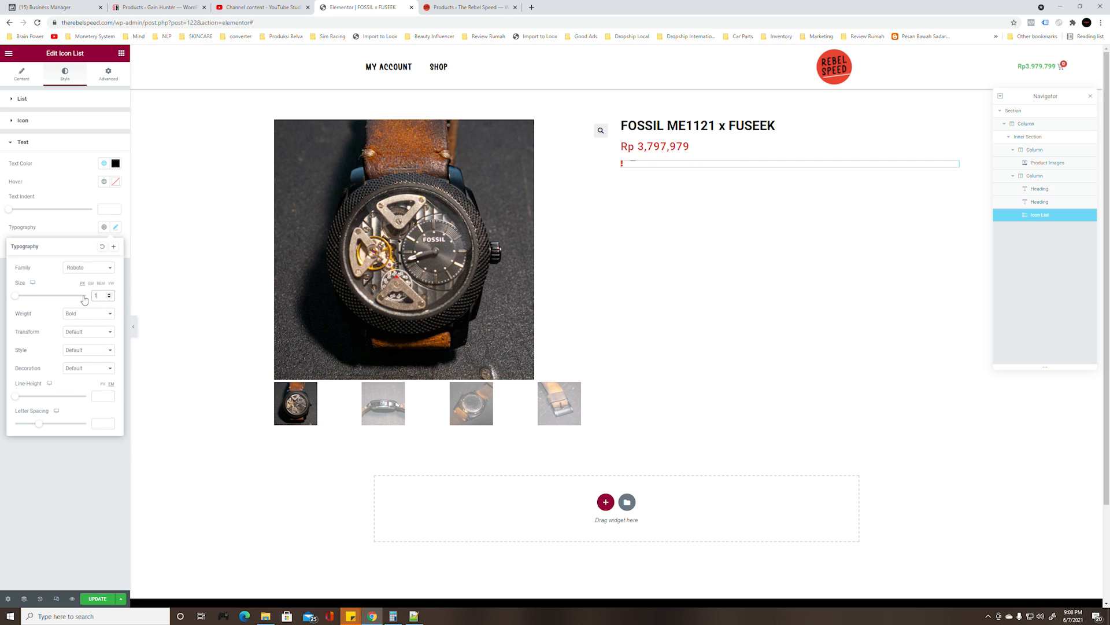
left_click(103, 423)
type("1")
key("BackSpace")
left_click(70, 460)
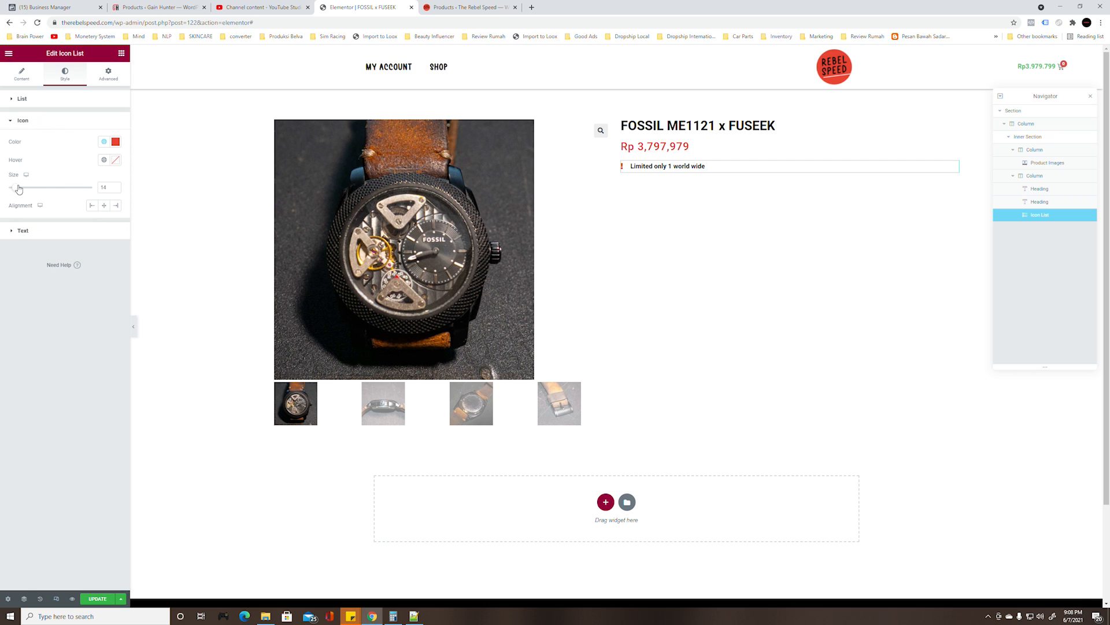
left_click_drag(16, 188, 25, 191)
Check the notes for the next element and add a Divider widget below the icon list in Elementor
left_click(414, 616)
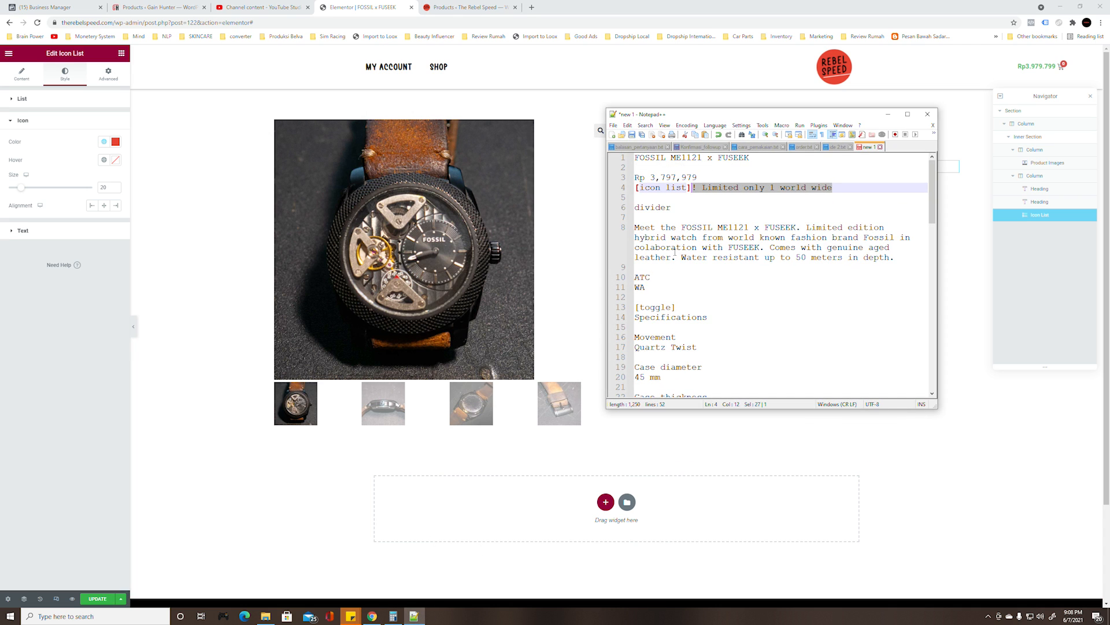
left_click(666, 217)
left_click(122, 53)
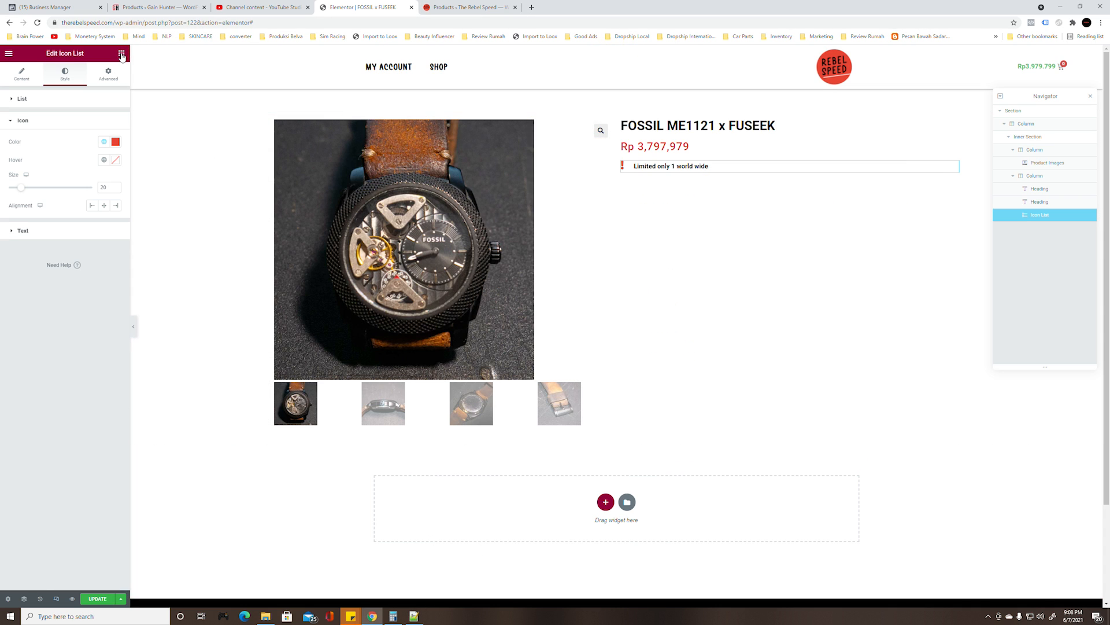
type("divid")
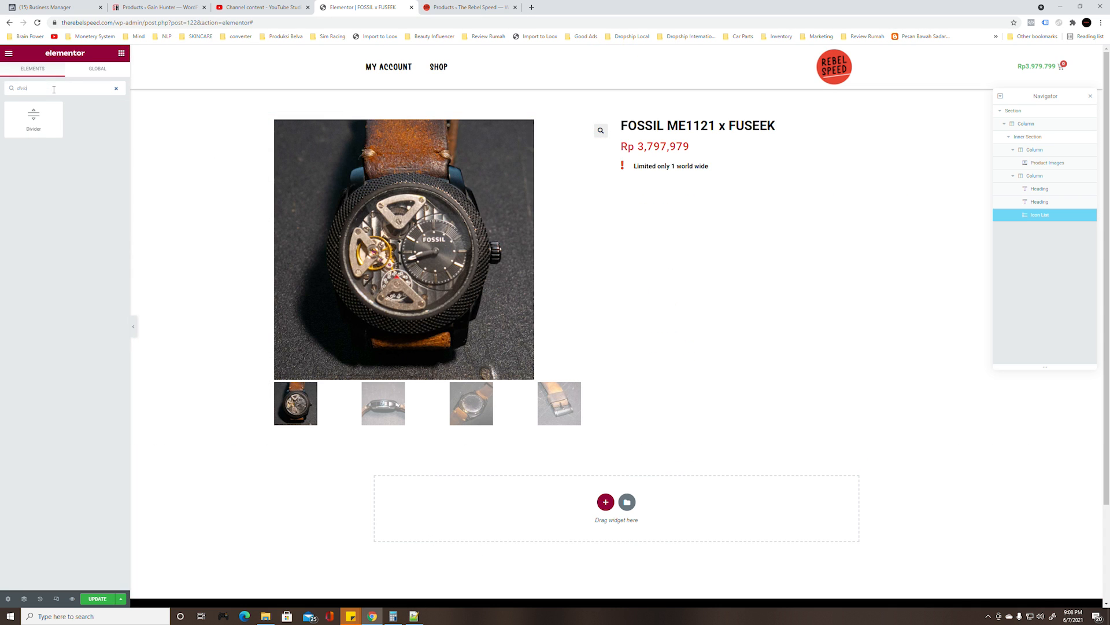
left_click_drag(33, 117, 681, 177)
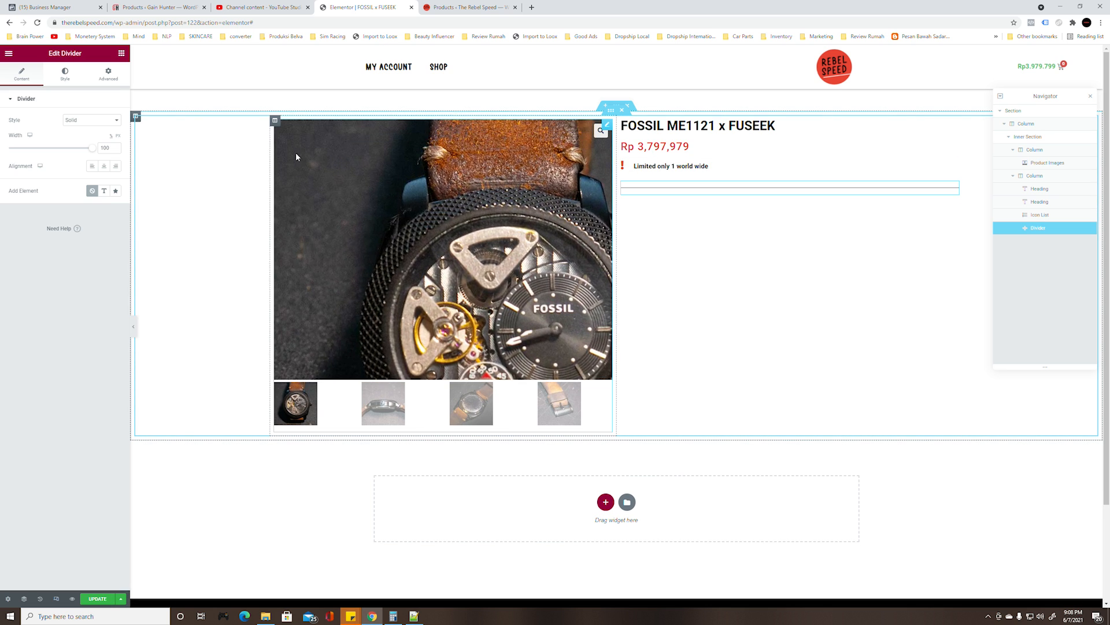
Copy the product description paragraph starting "Meet the FOSSIL ME1121 x FUSEEK" from the Notepad++ notes
left_click(121, 53)
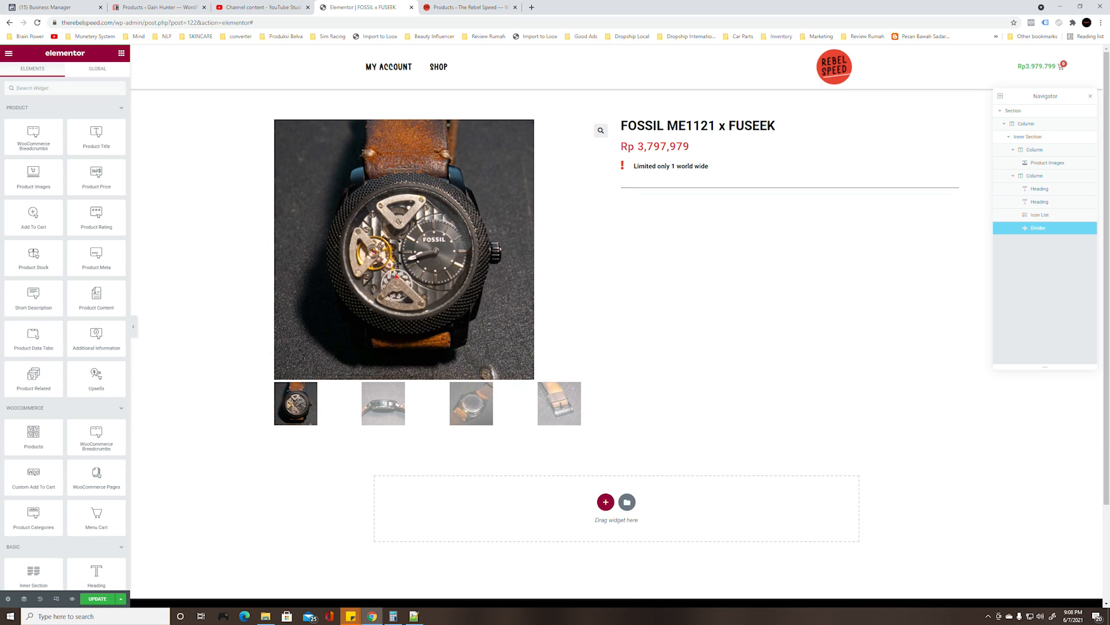
left_click(423, 620)
left_click(760, 237)
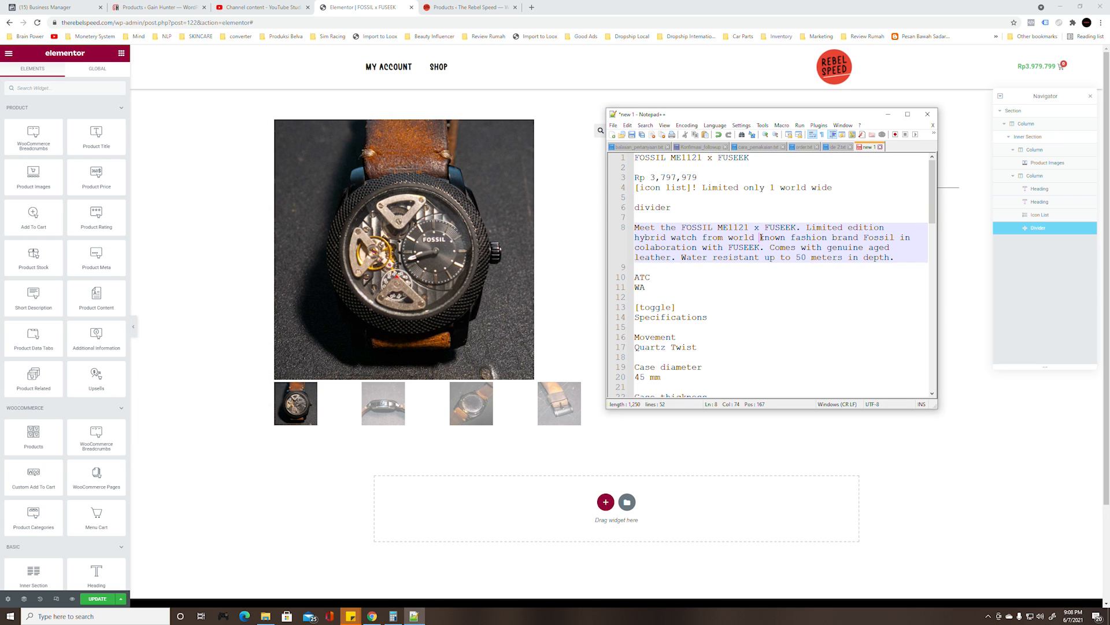
left_click_drag(909, 263, 618, 227)
key("ctrl+c")
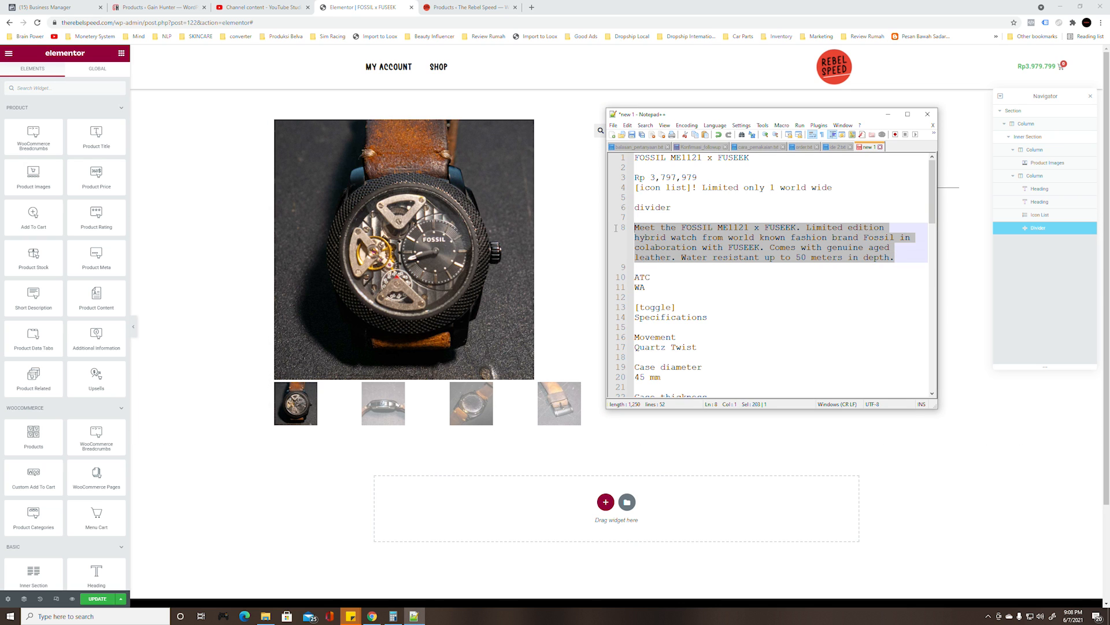
In Elementor, add a Text Editor widget below the divider and replace its placeholder text with the copied description
left_click(120, 54)
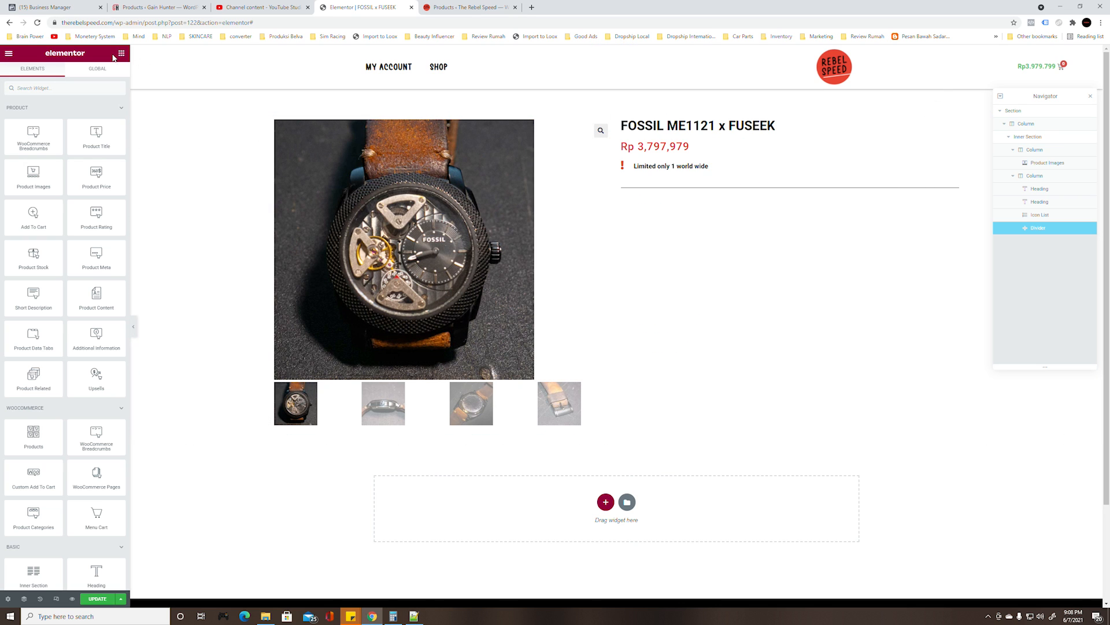
left_click(22, 89)
type("te")
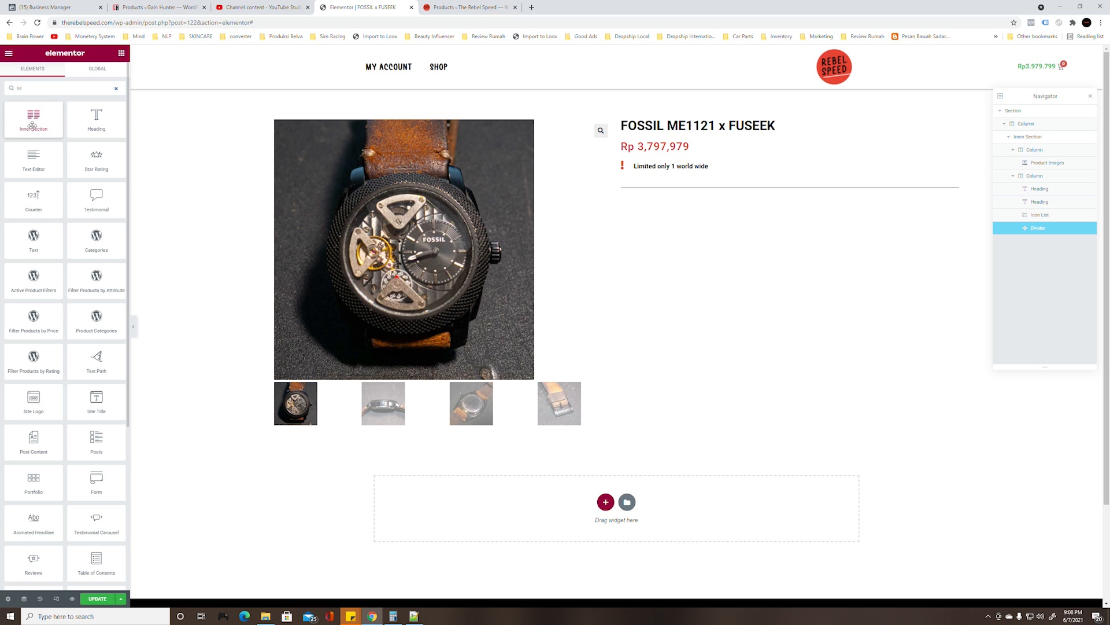
left_click_drag(33, 158, 709, 194)
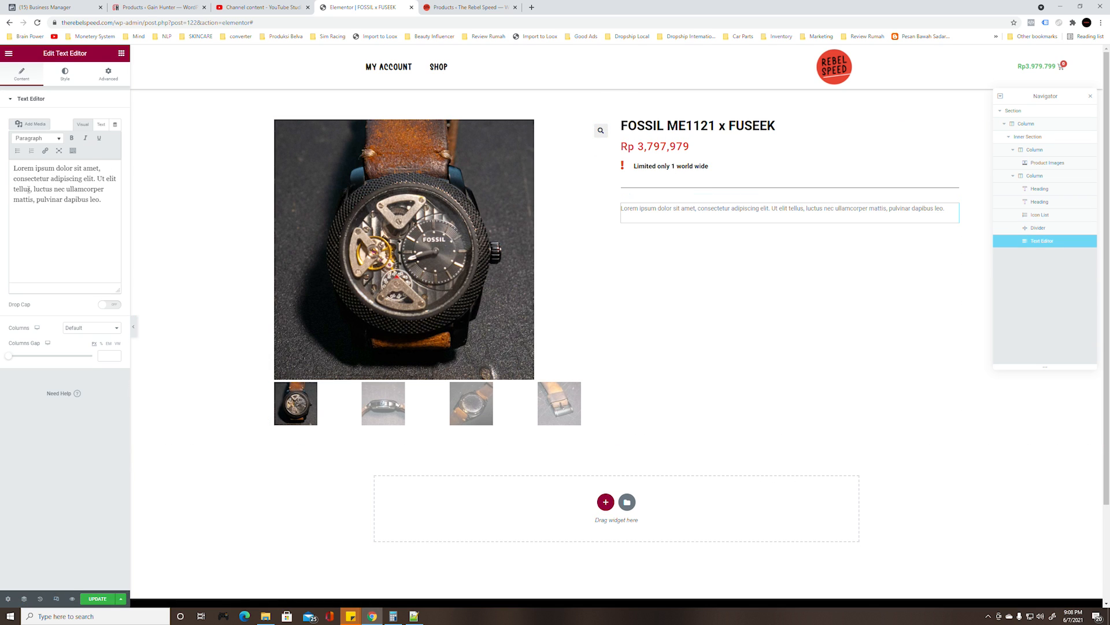
key("ctrl+a")
key("ctrl+v")
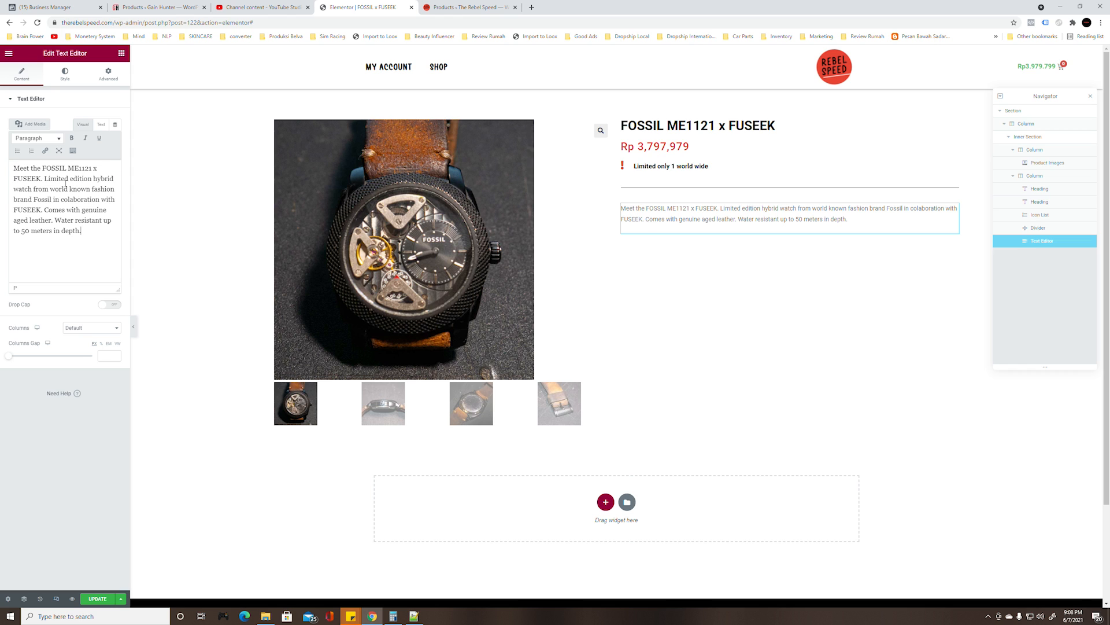
Set the description's text color to the Black global color
left_click(65, 73)
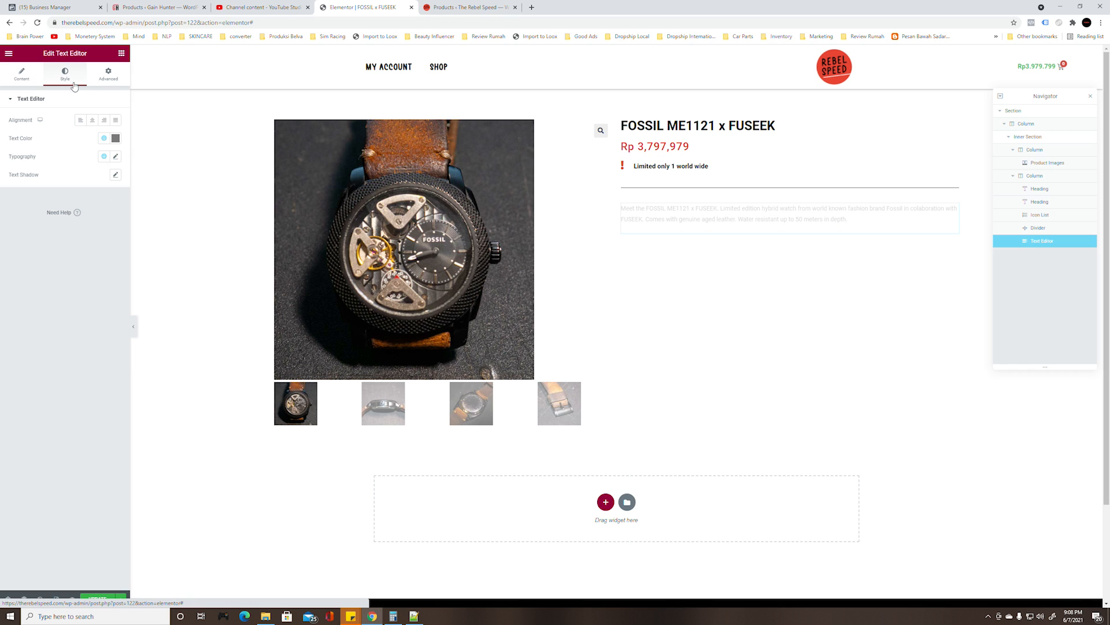
left_click(104, 138)
left_click(41, 243)
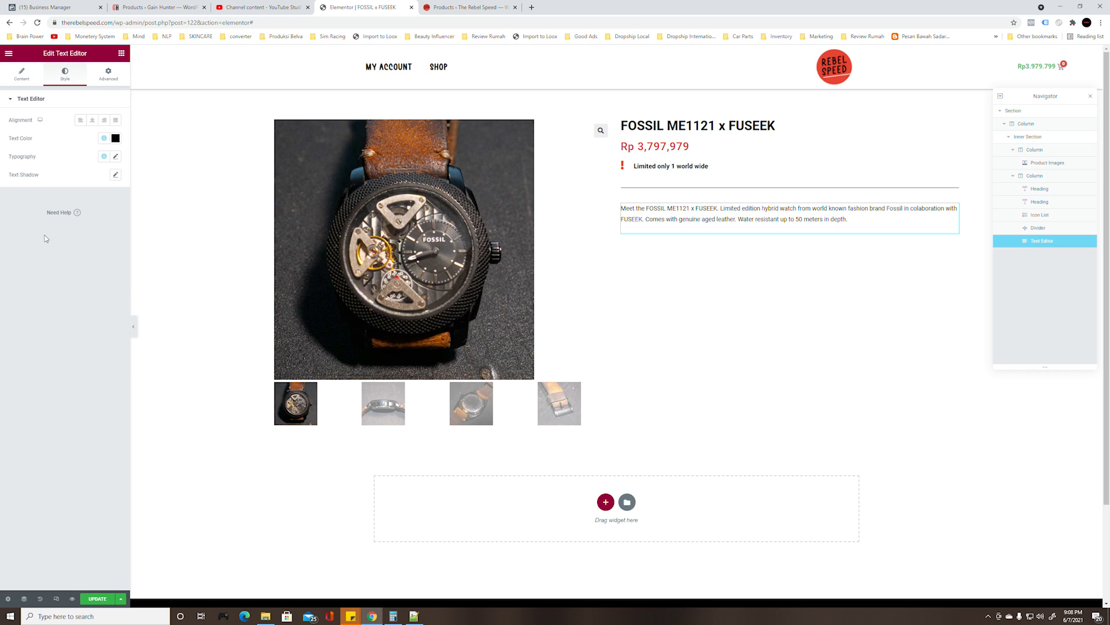
Adjust the description's typography: choose a font weight, set the size to 20 and the letter spacing to 1
left_click(116, 156)
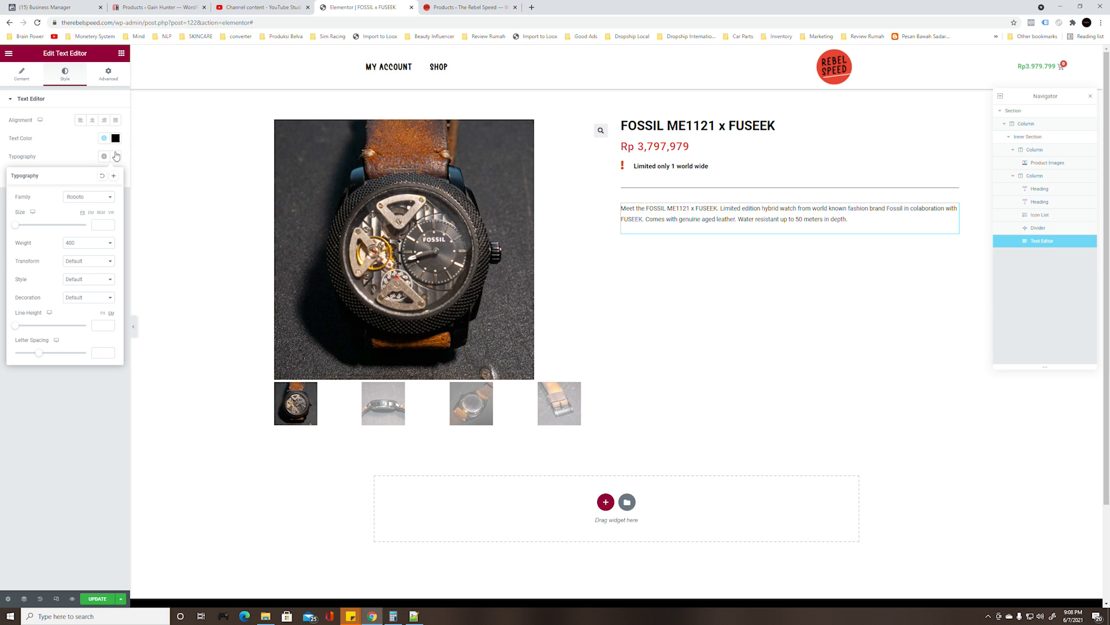
left_click(86, 243)
left_click(81, 319)
left_click(99, 225)
type("20")
left_click(102, 352)
type("1")
left_click(68, 424)
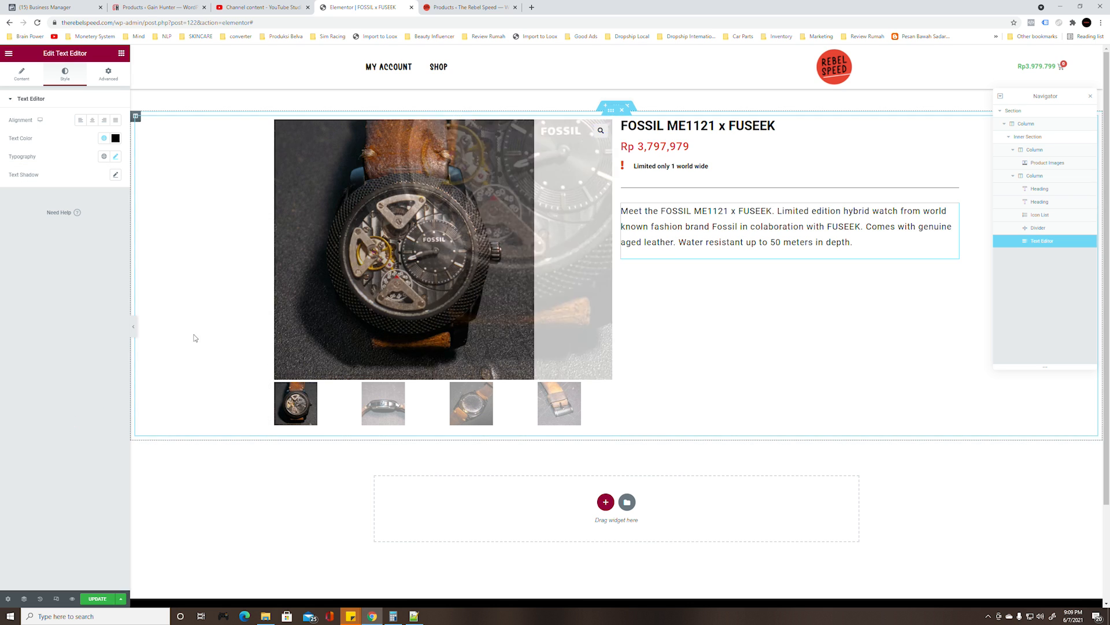
Check the next item in the Notepad++ notes, and in Elementor add a Custom Add To Cart widget below the description
left_click(414, 616)
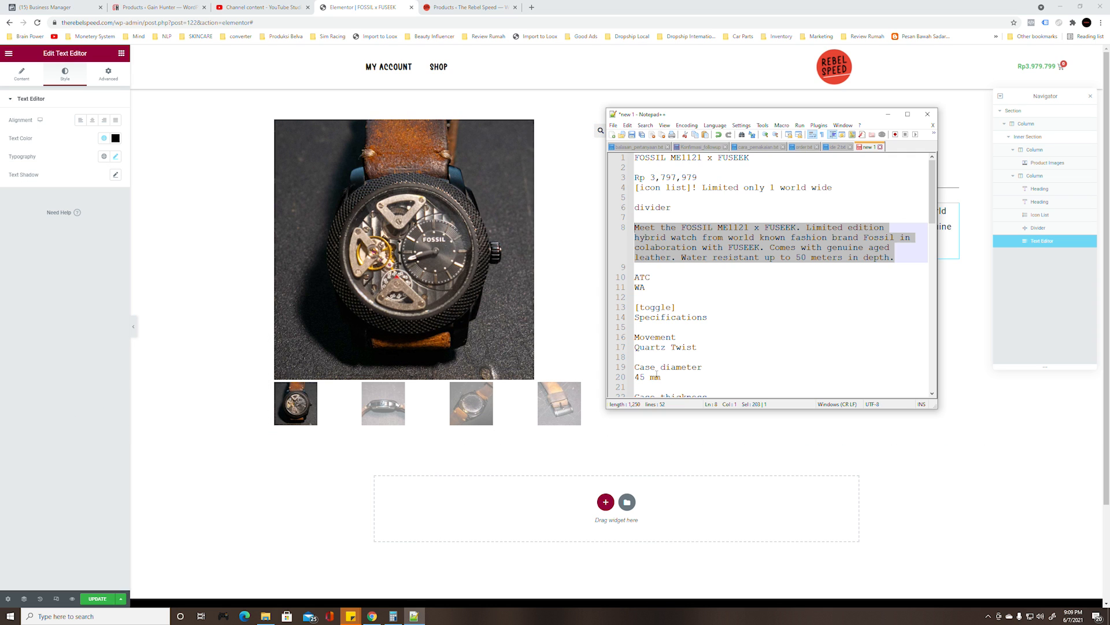
left_click(667, 285)
left_click(888, 114)
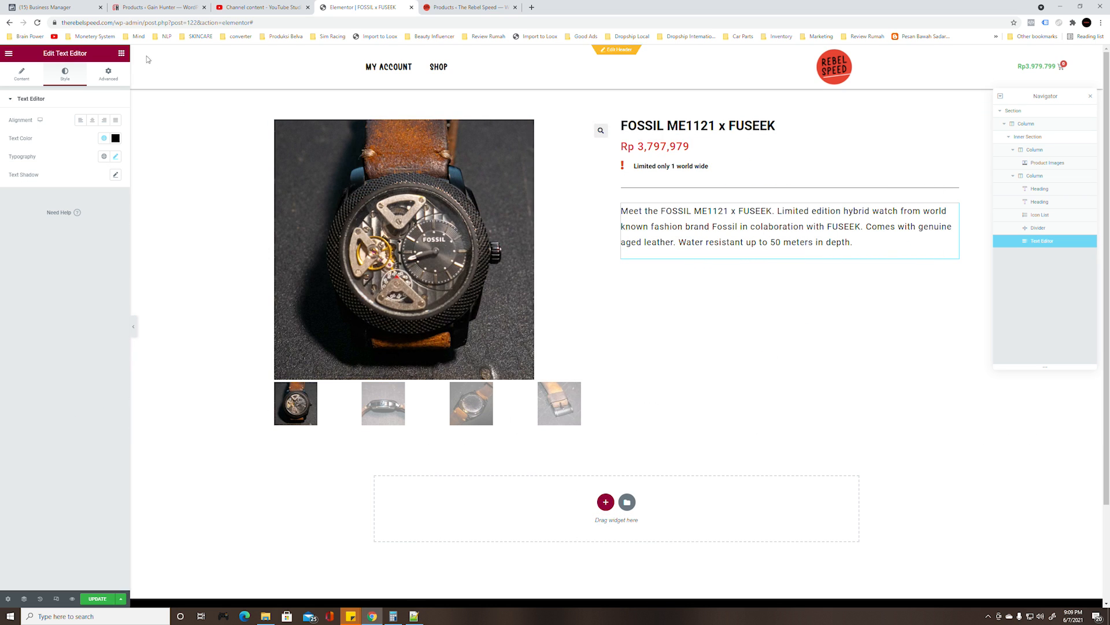
left_click(121, 52)
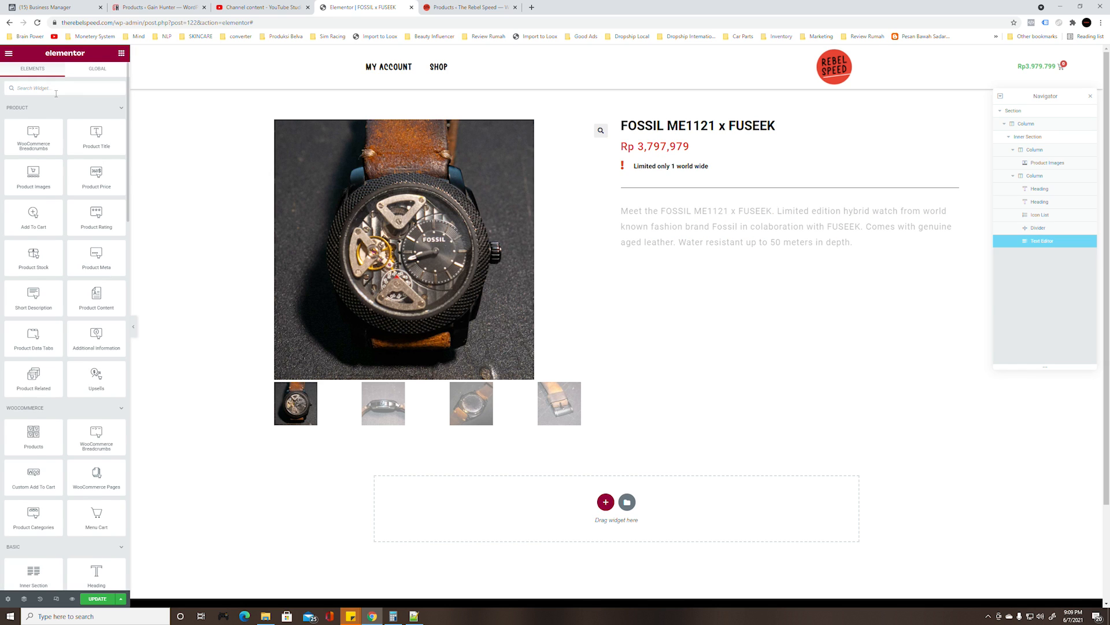
type("add")
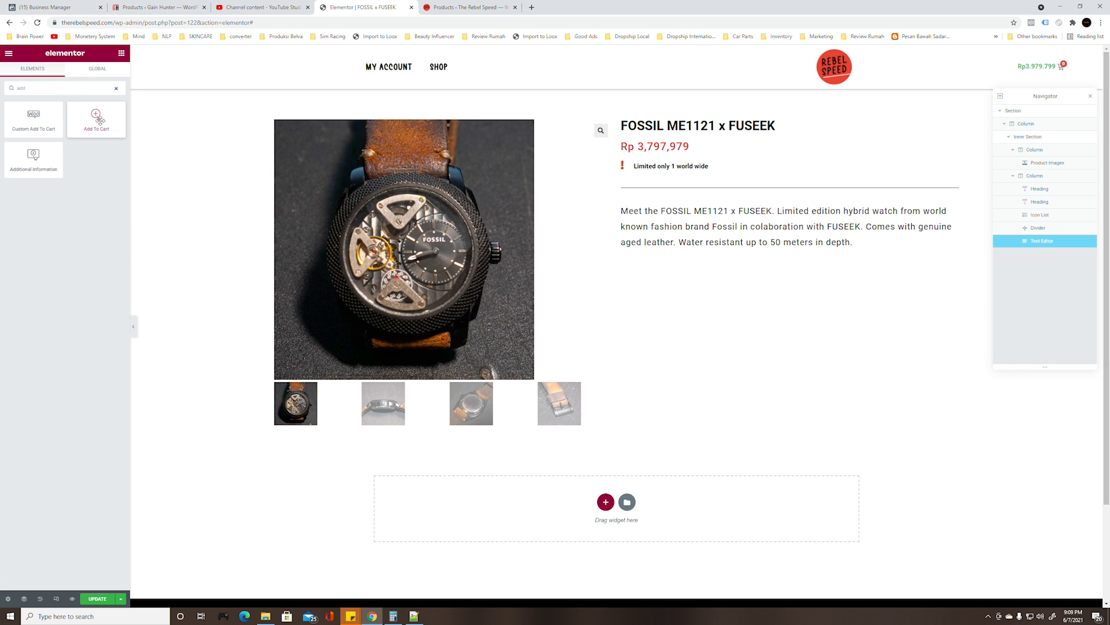
left_click_drag(38, 123, 723, 247)
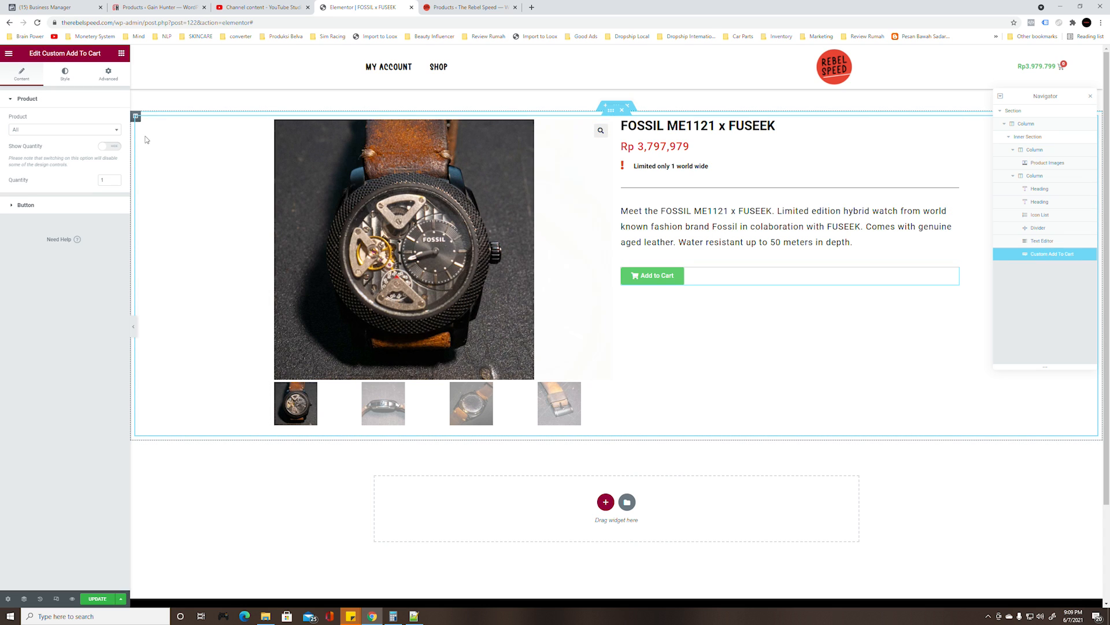
Assign the product FOSSIL x FUSEEK to the Add to Cart widget, and try the Show Quantity option before switching it back off
left_click(98, 131)
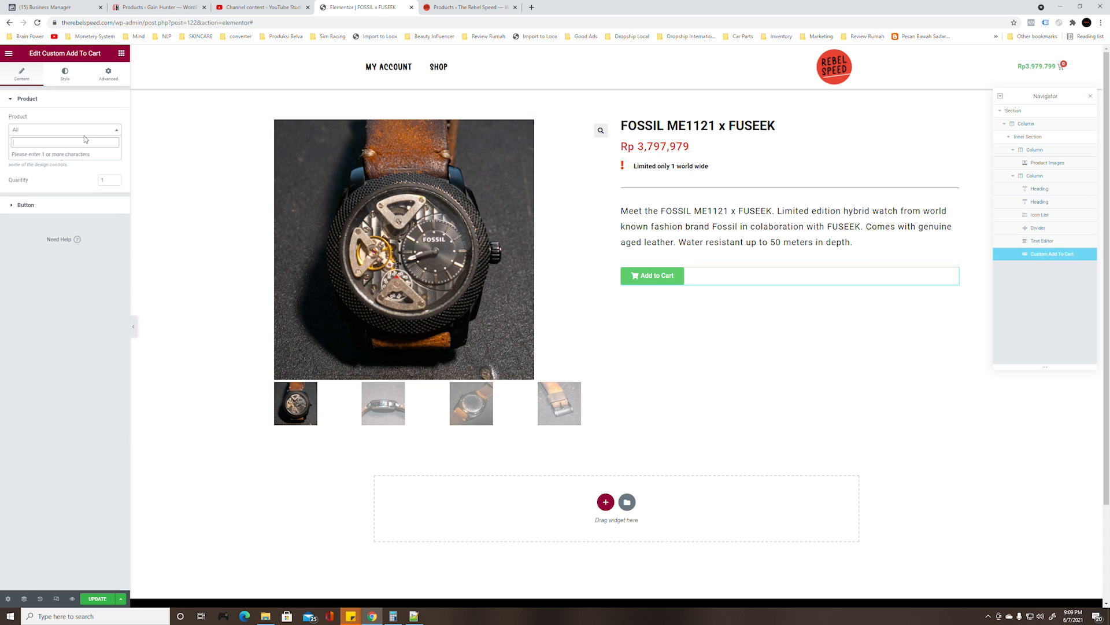
type("f")
left_click(59, 155)
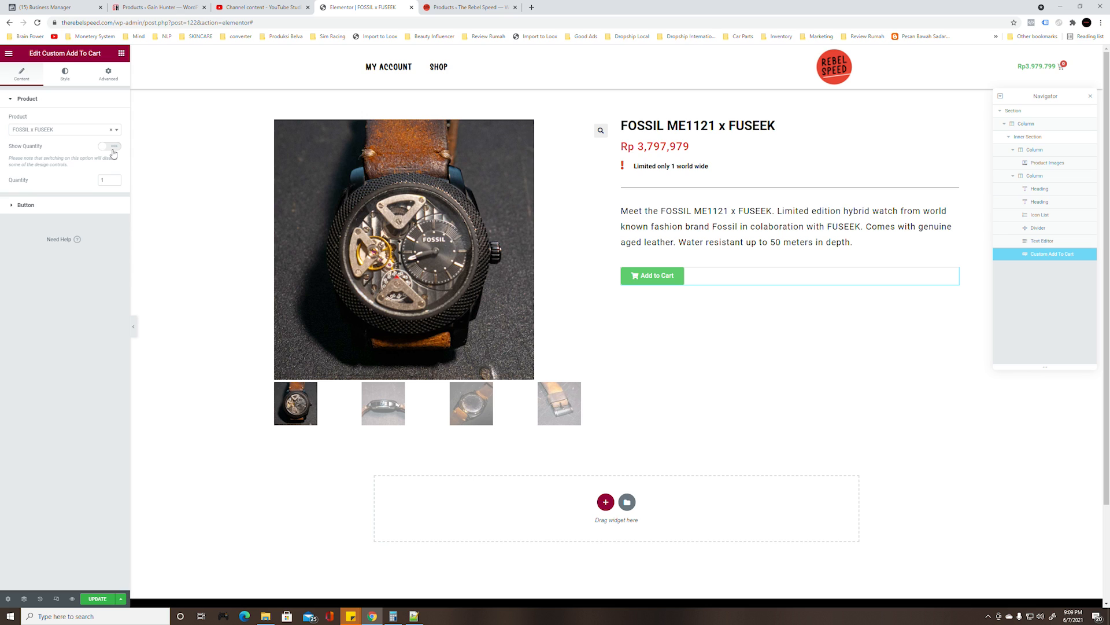
left_click(111, 146)
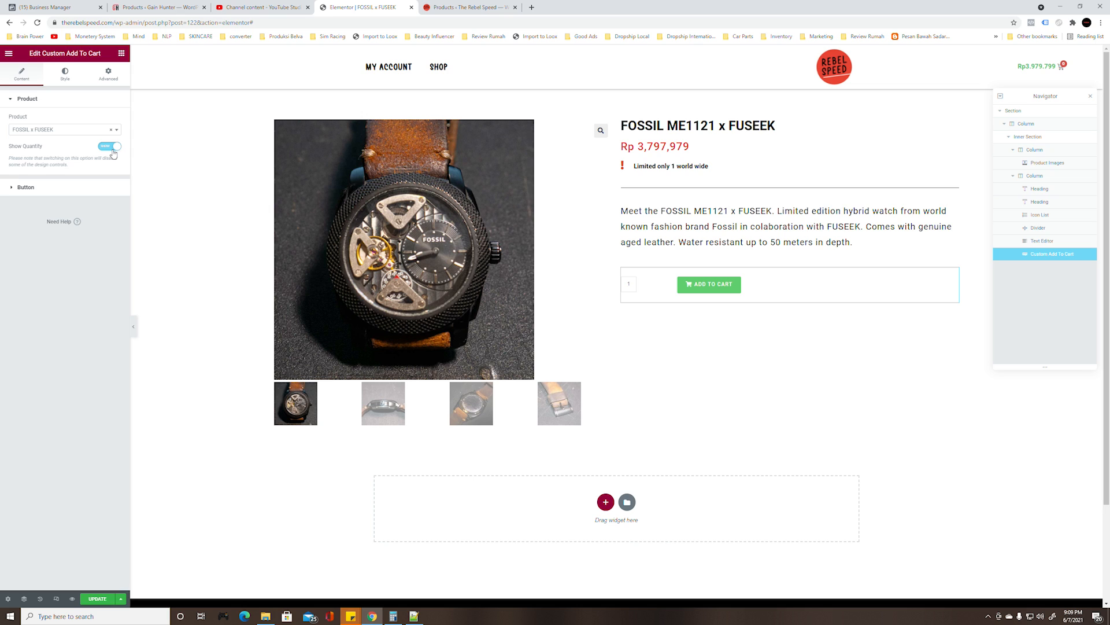
left_click(113, 148)
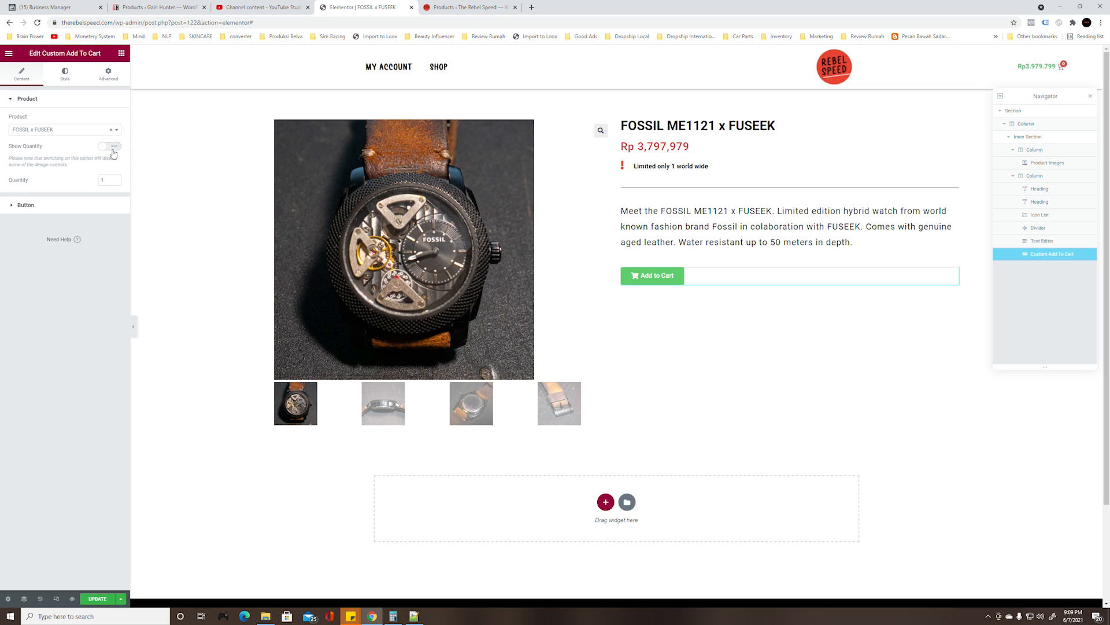
Justify the Add to Cart button across the column and set its background color to the RED global color
left_click(65, 215)
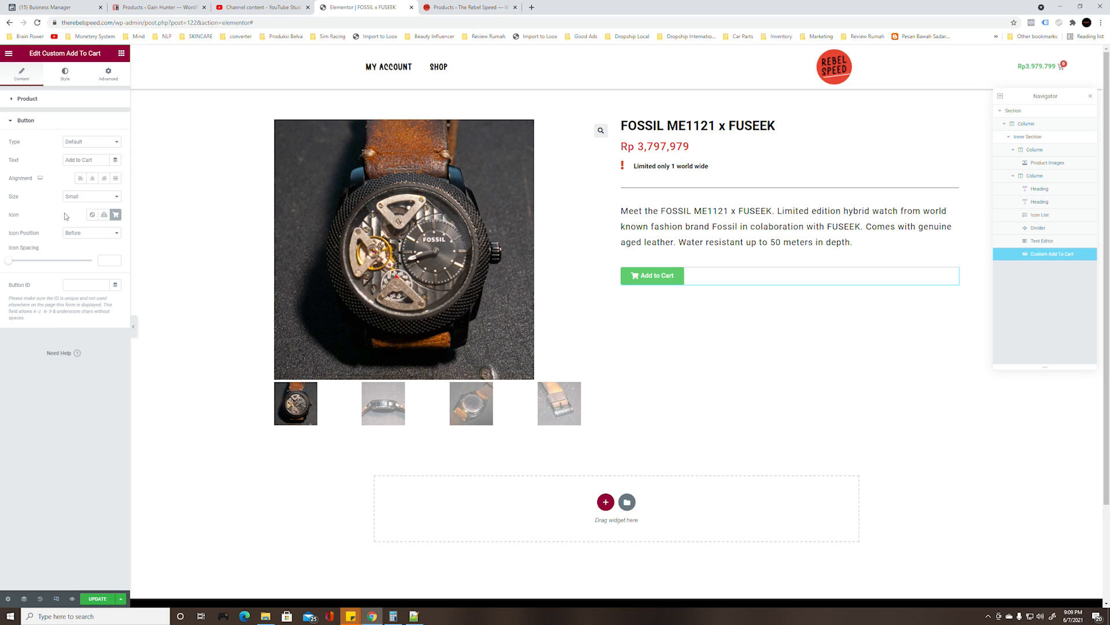
left_click(116, 178)
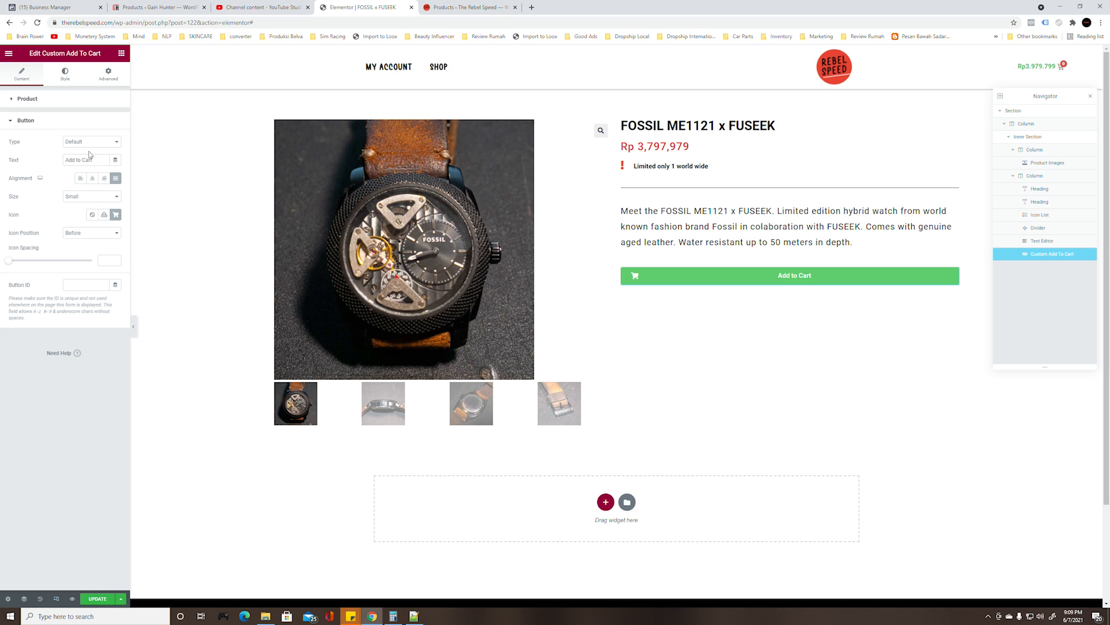
left_click(64, 74)
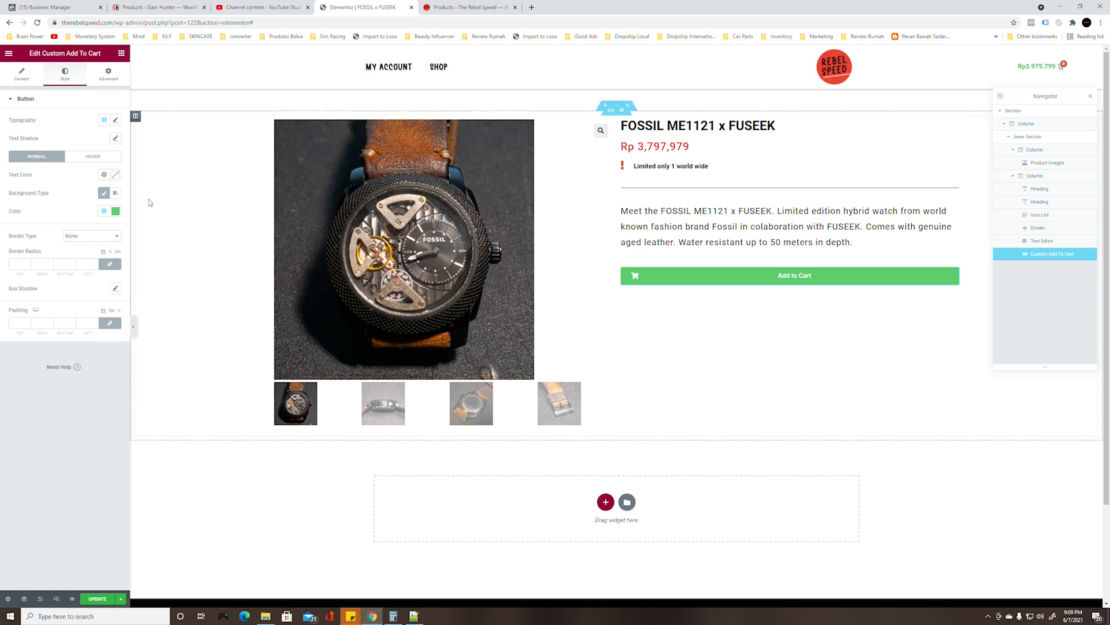
left_click(104, 211)
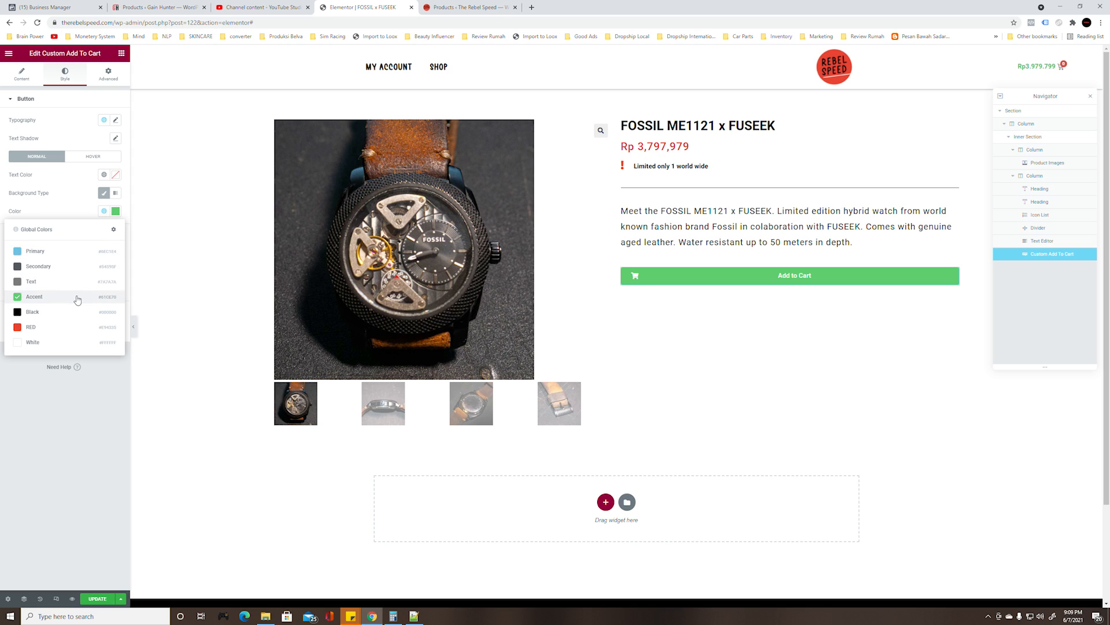
left_click(45, 328)
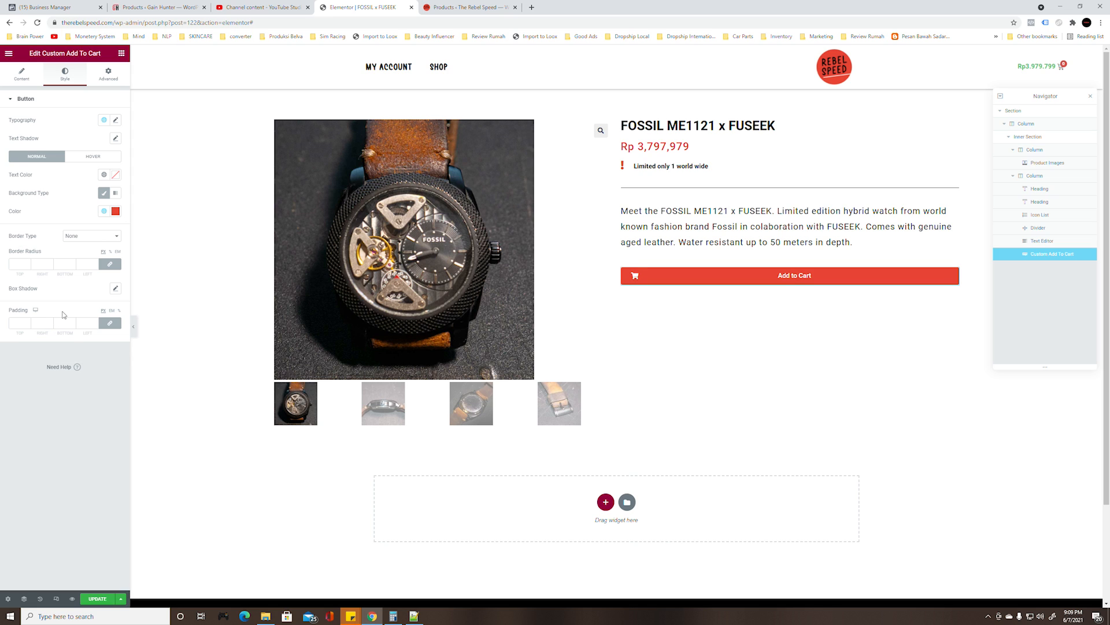
Set the Add to Cart button's typography to Bold weight with a font size of 15
left_click(116, 120)
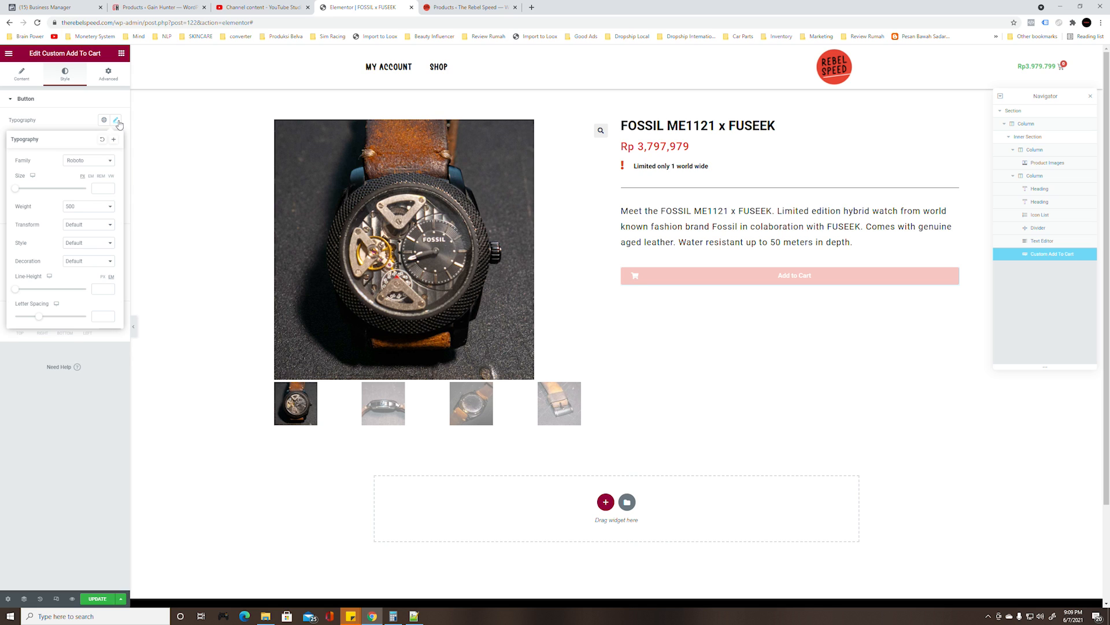
left_click(85, 162)
left_click(85, 163)
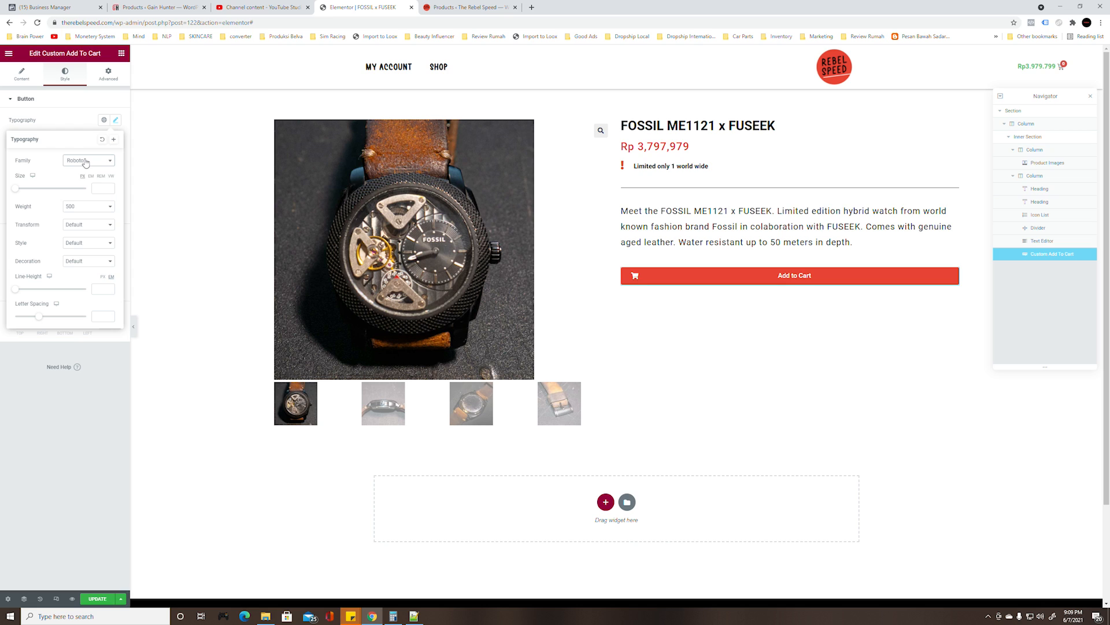
left_click(88, 208)
left_click(72, 288)
left_click(103, 190)
type("20")
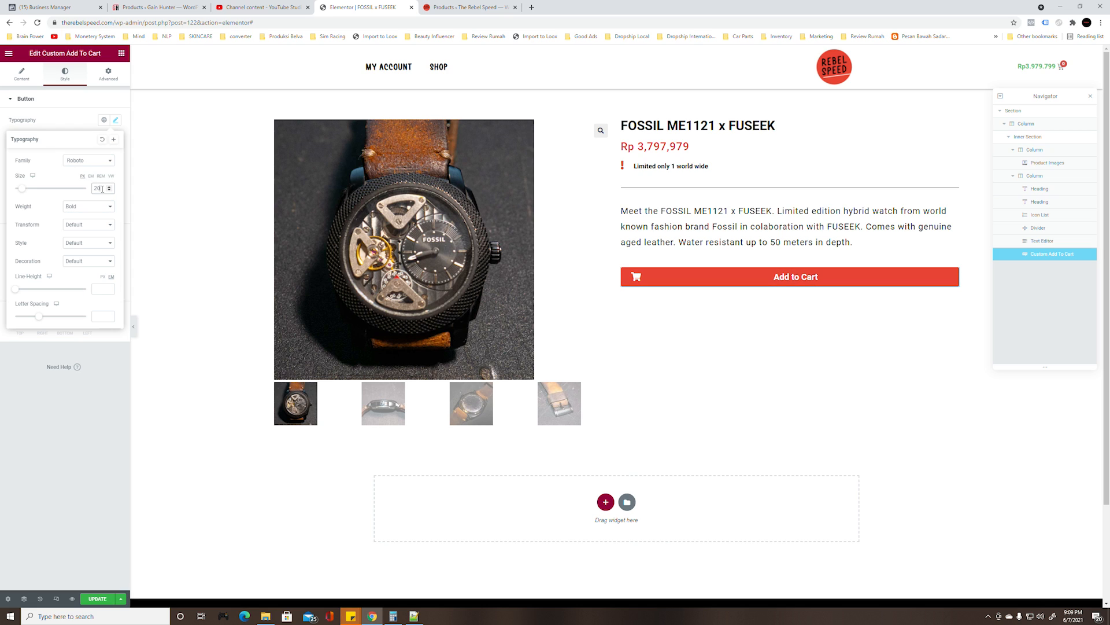
left_click(108, 190)
left_click(108, 190)
left_click_drag(103, 189, 90, 192)
type("15")
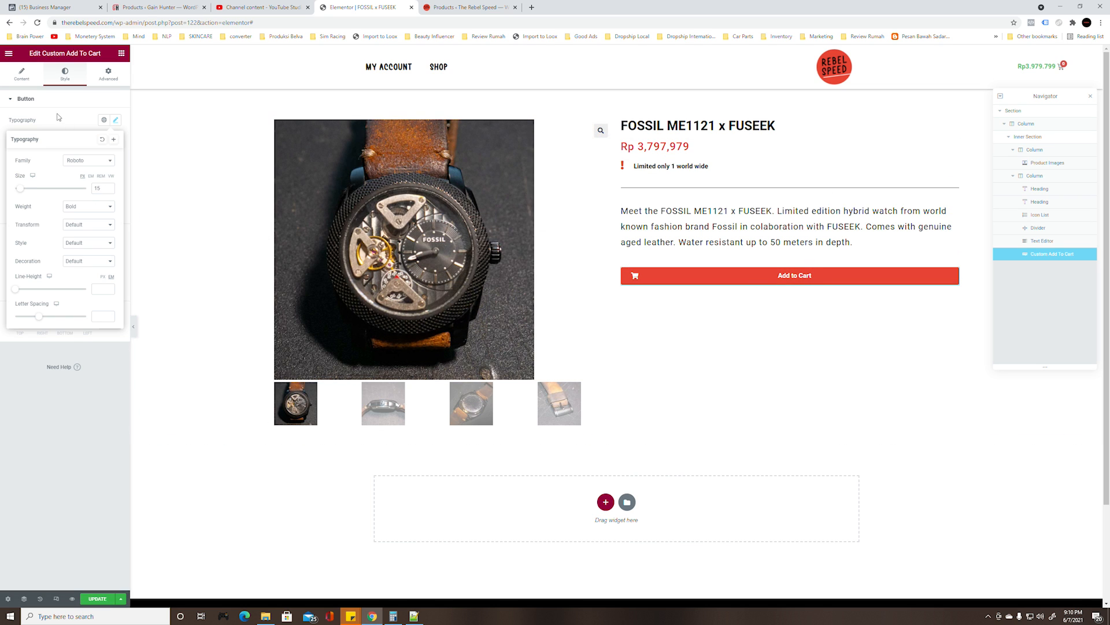
Try the Grow hover animation on the Add to Cart button, and set it to Shrink instead
left_click(24, 75)
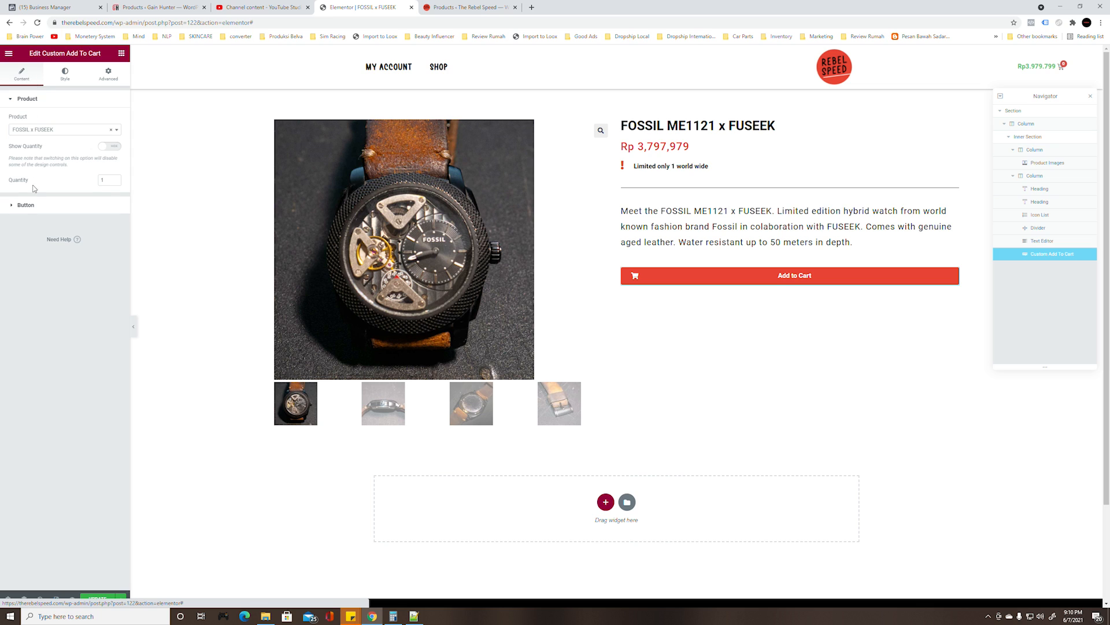
left_click(28, 206)
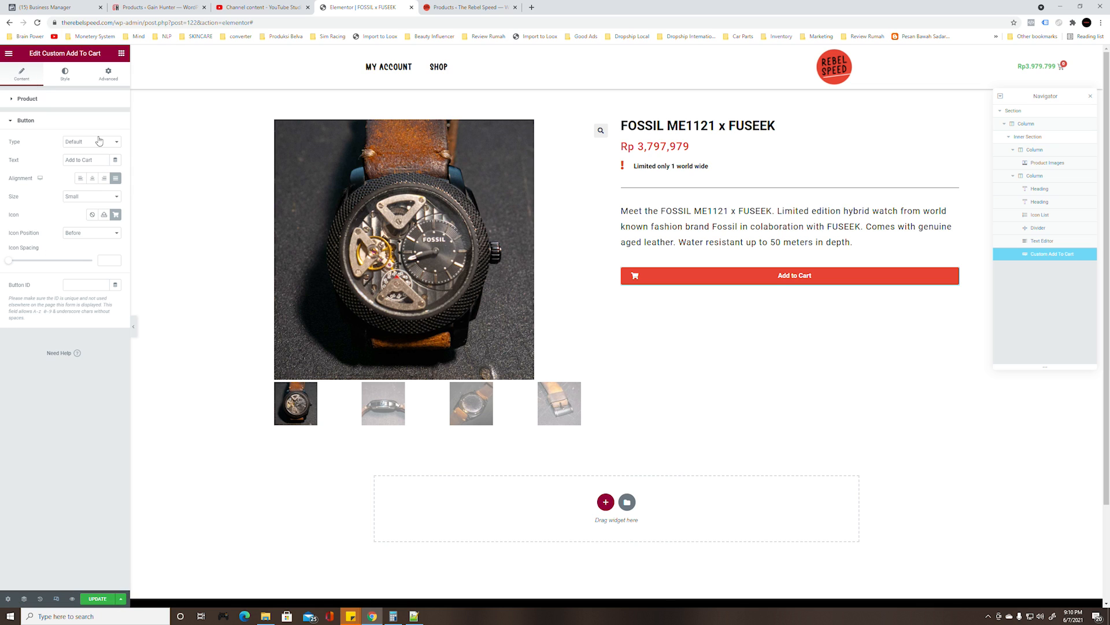
left_click(65, 74)
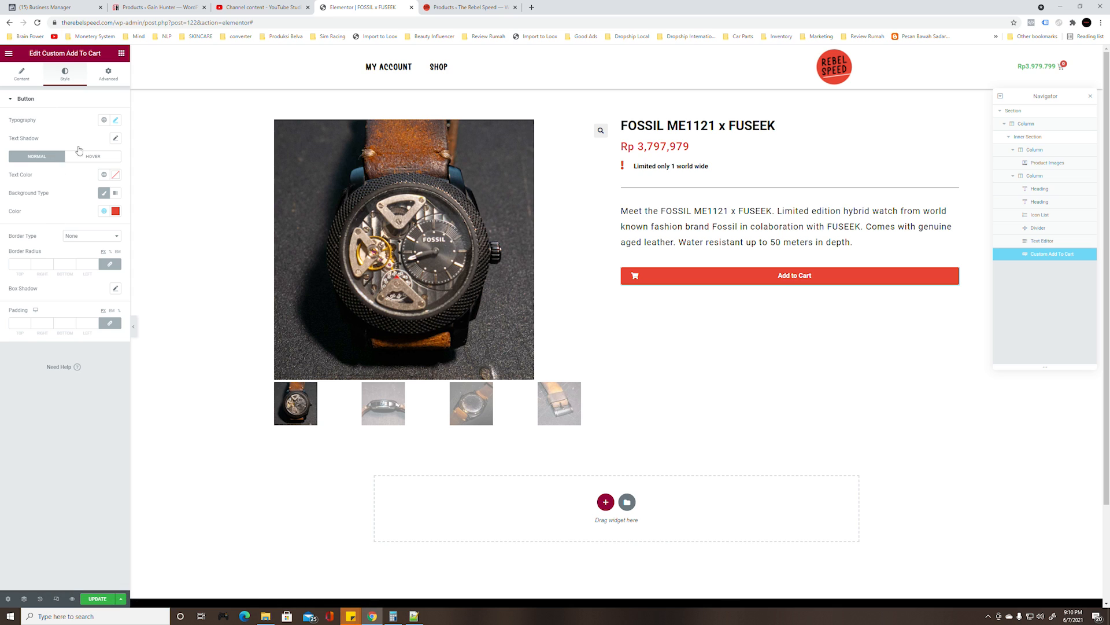
left_click(95, 155)
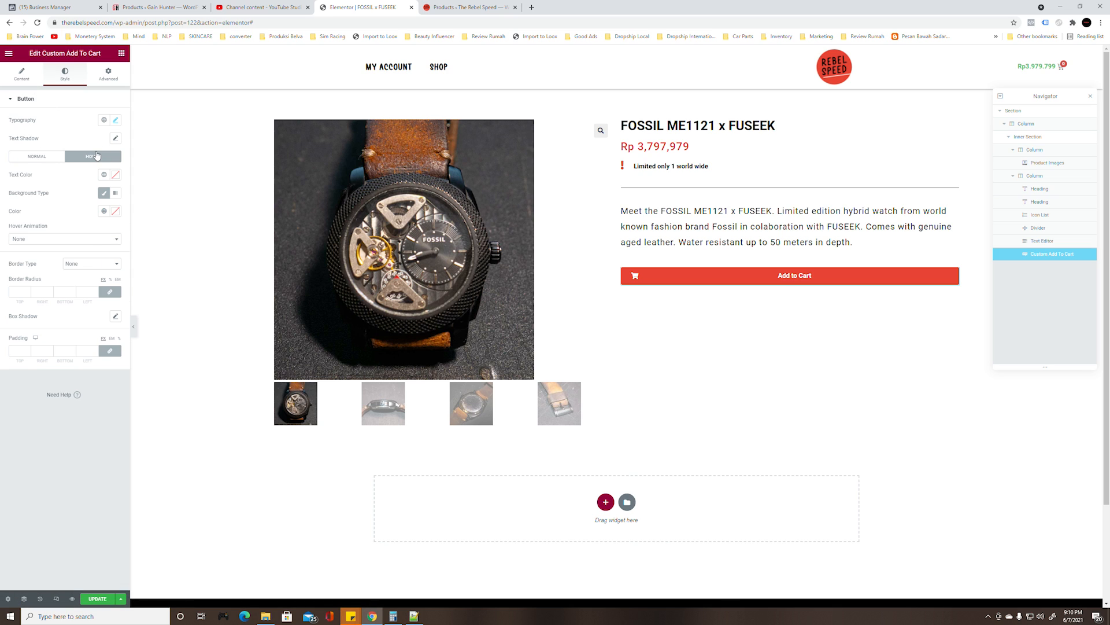
left_click(49, 242)
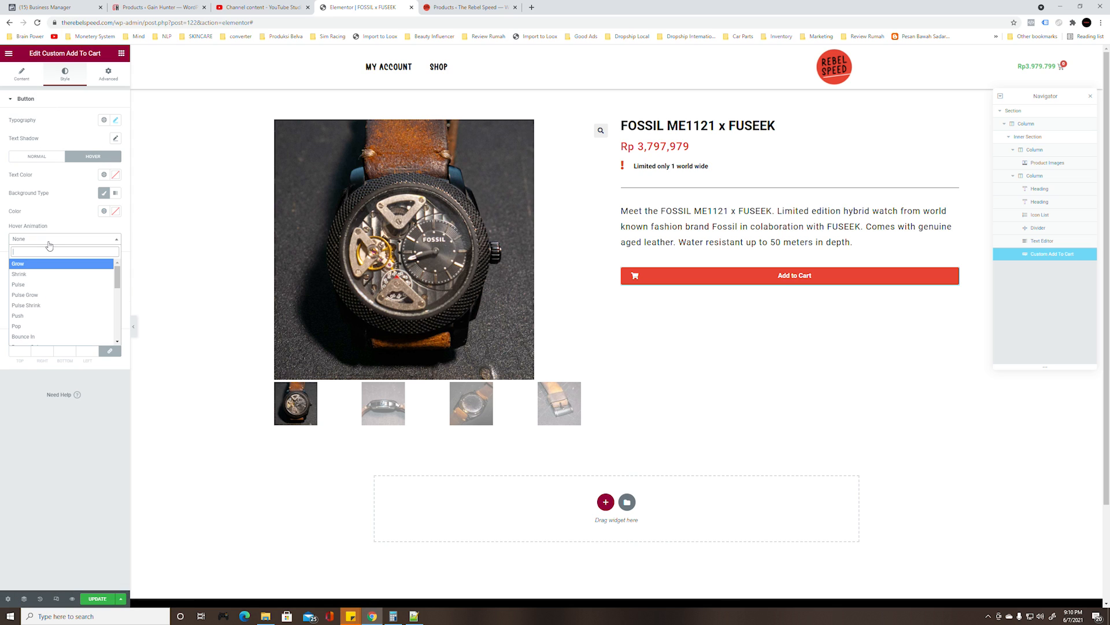
left_click(26, 265)
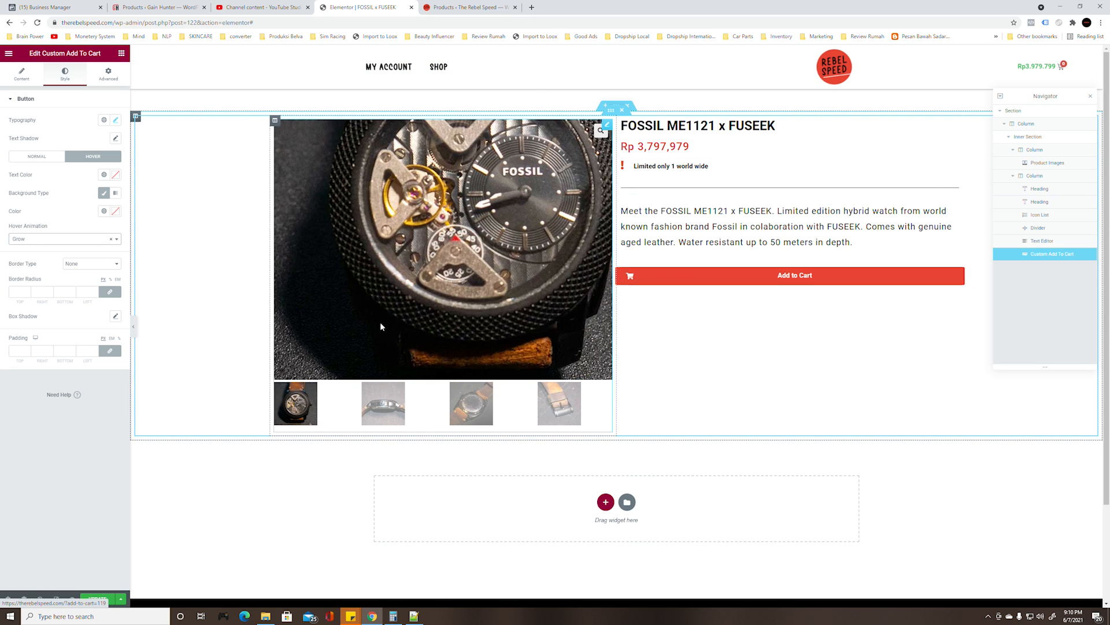
left_click(52, 242)
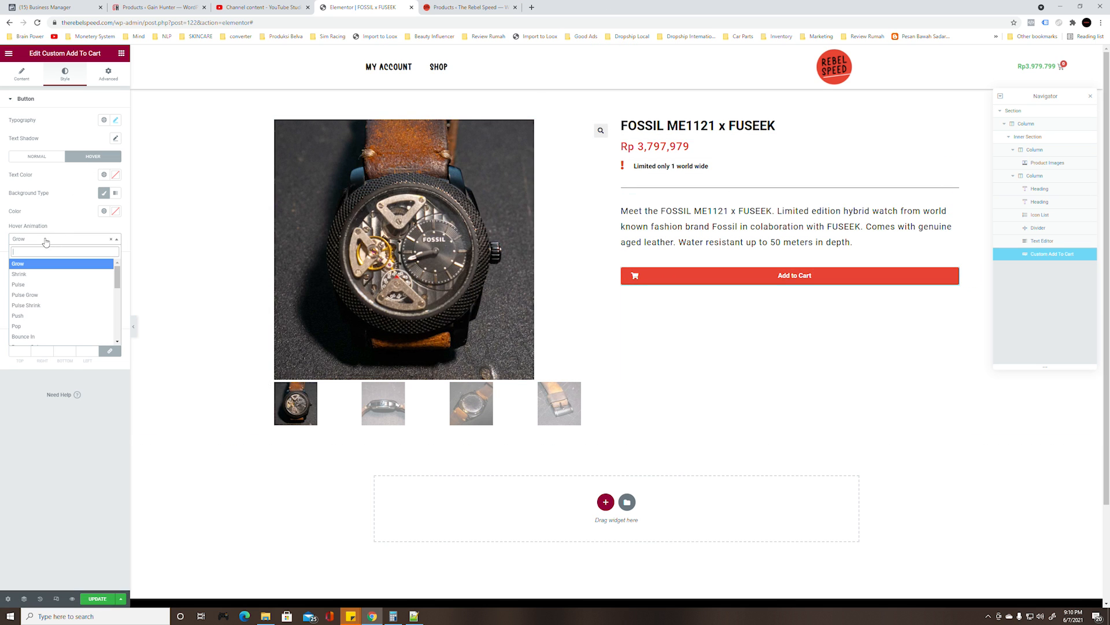
left_click(24, 275)
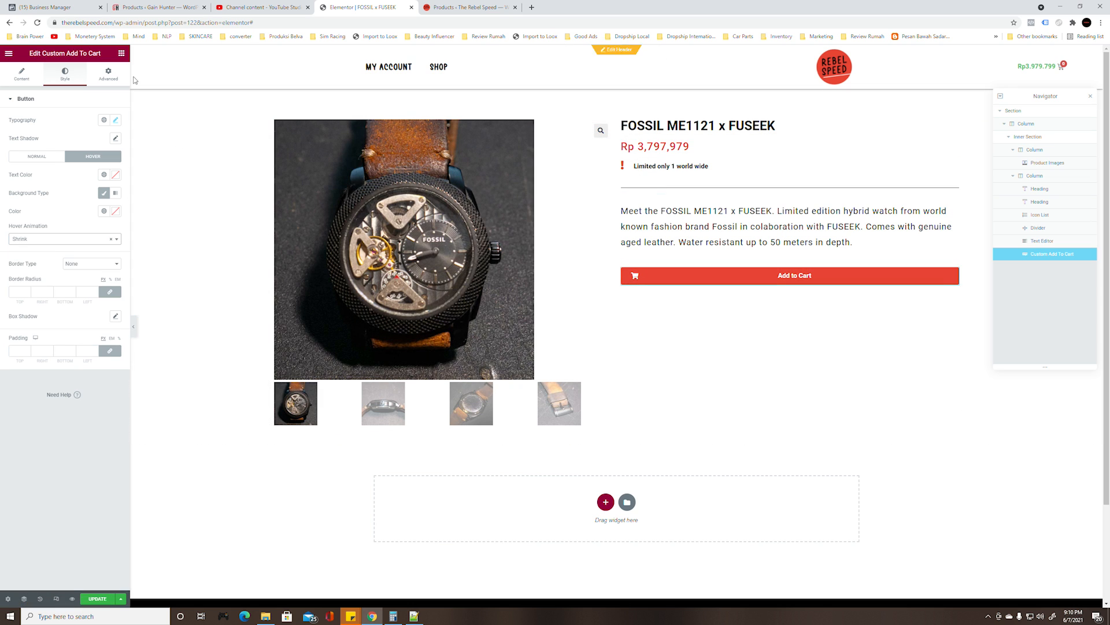
Check the WA entry in the Notepad++ notes, and in Elementor add a Button widget below the Add to Cart button
left_click(121, 53)
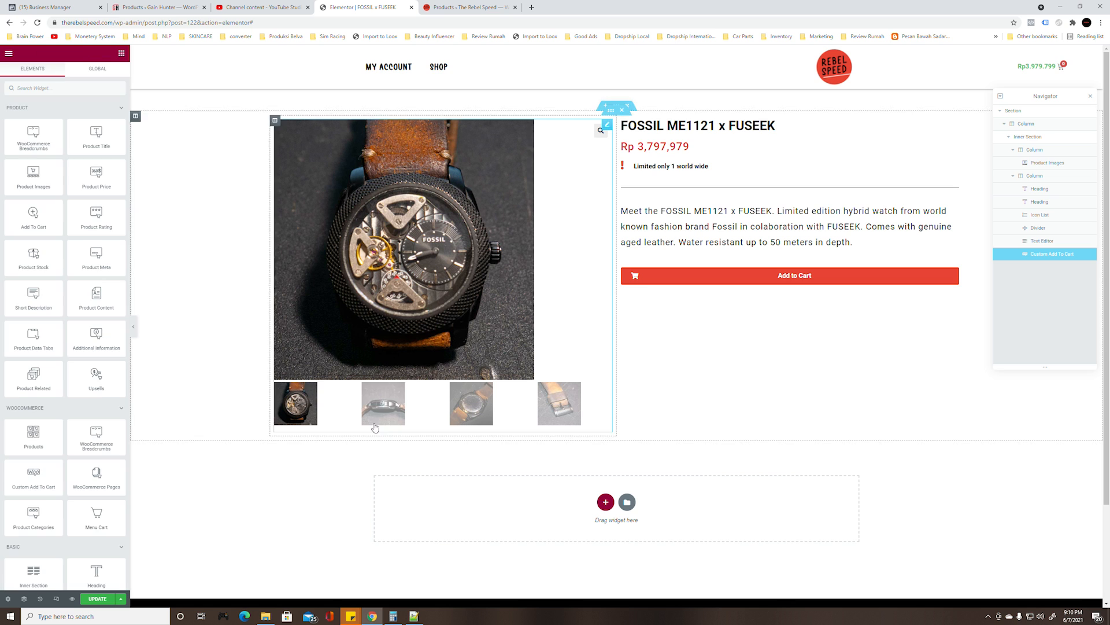
left_click(412, 616)
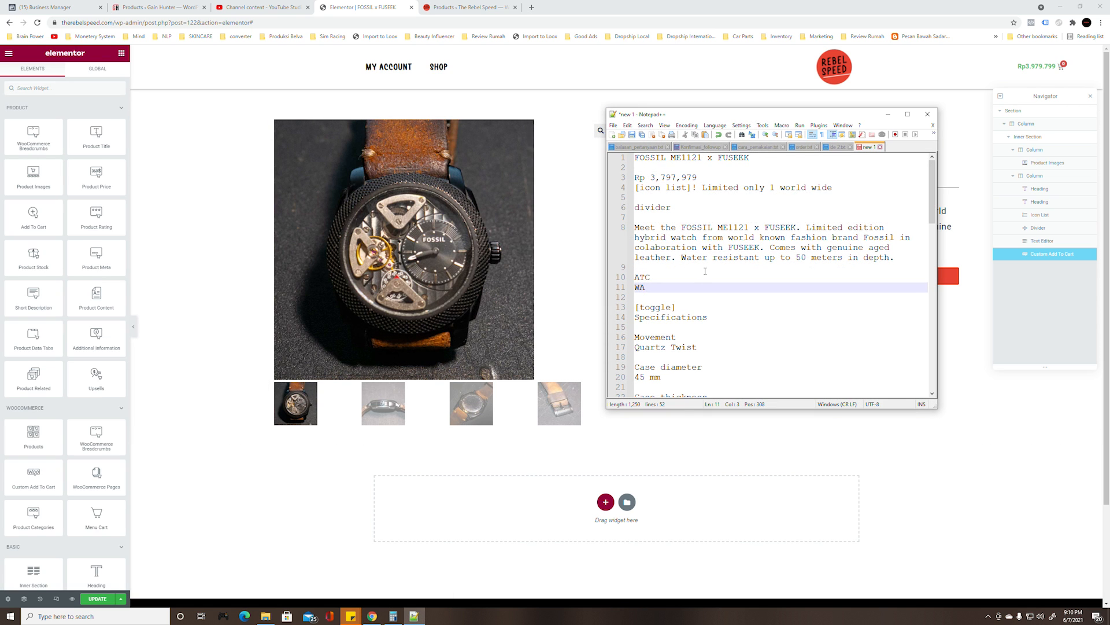
left_click(888, 114)
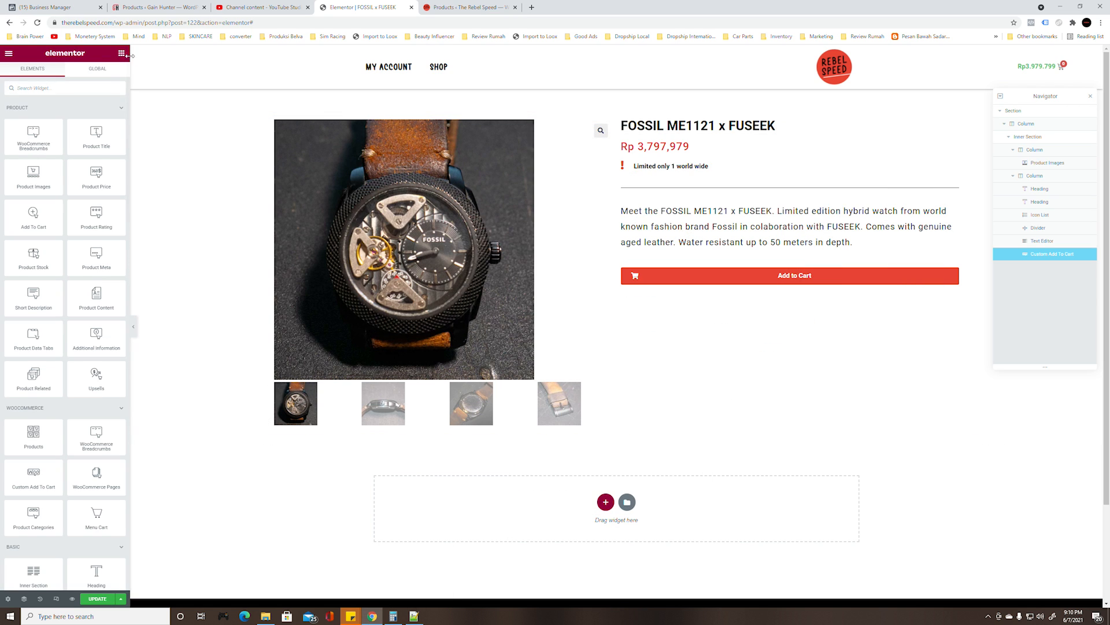
left_click(39, 89)
type("butt")
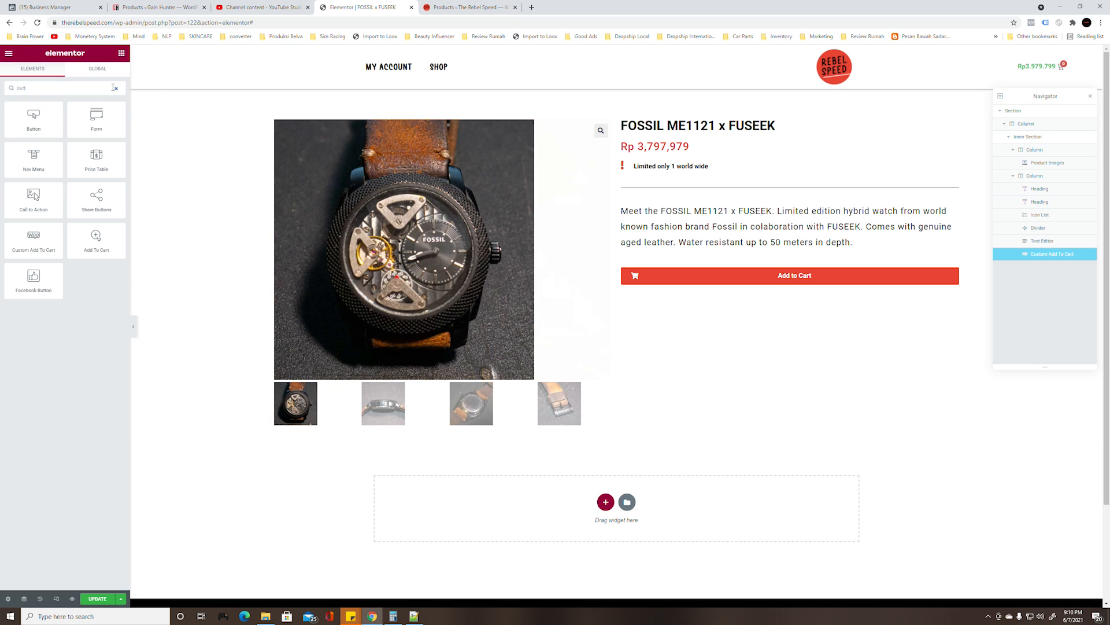
left_click_drag(18, 118, 749, 287)
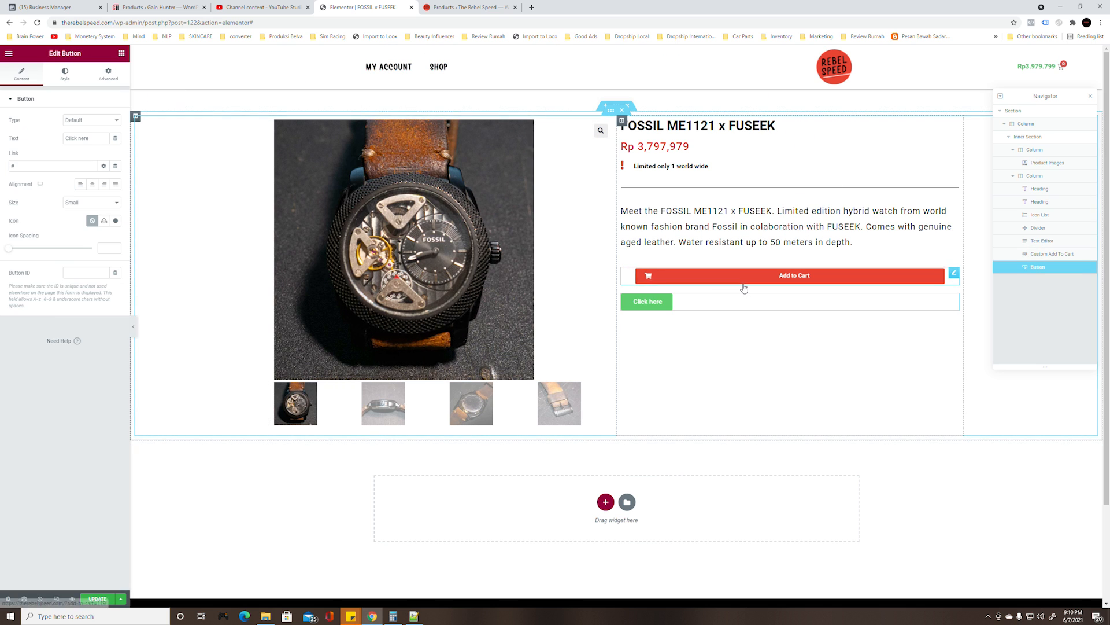
Justify the new button across the column, set its text to "Chat WA" and clear the placeholder from its link
left_click(115, 184)
left_click_drag(90, 134, 51, 145)
type("Chat WA")
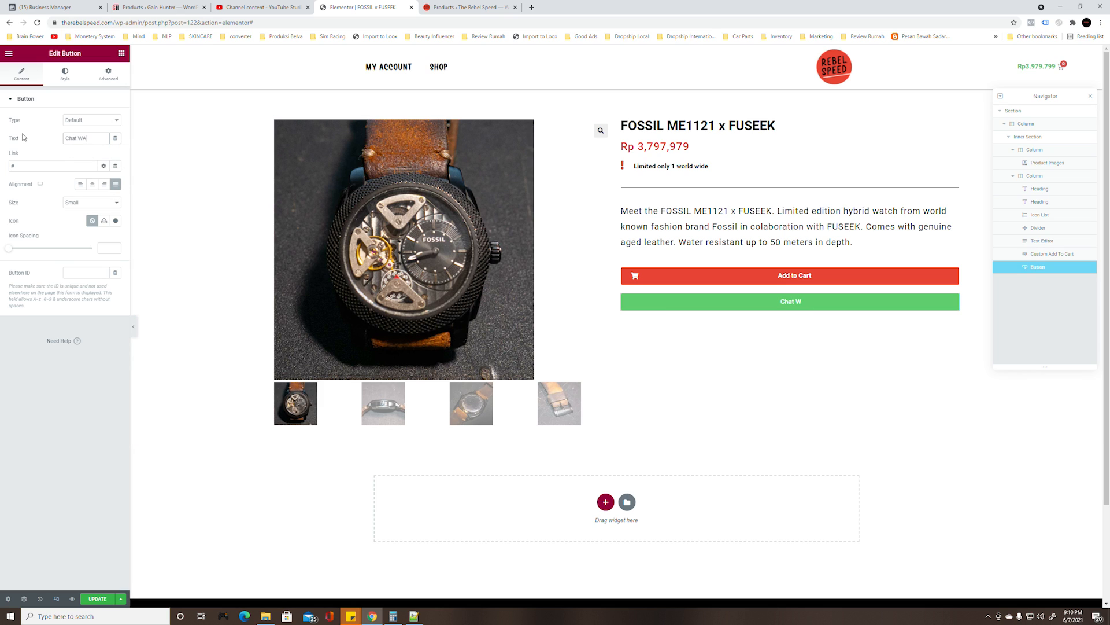
left_click(31, 167)
key("BackSpace")
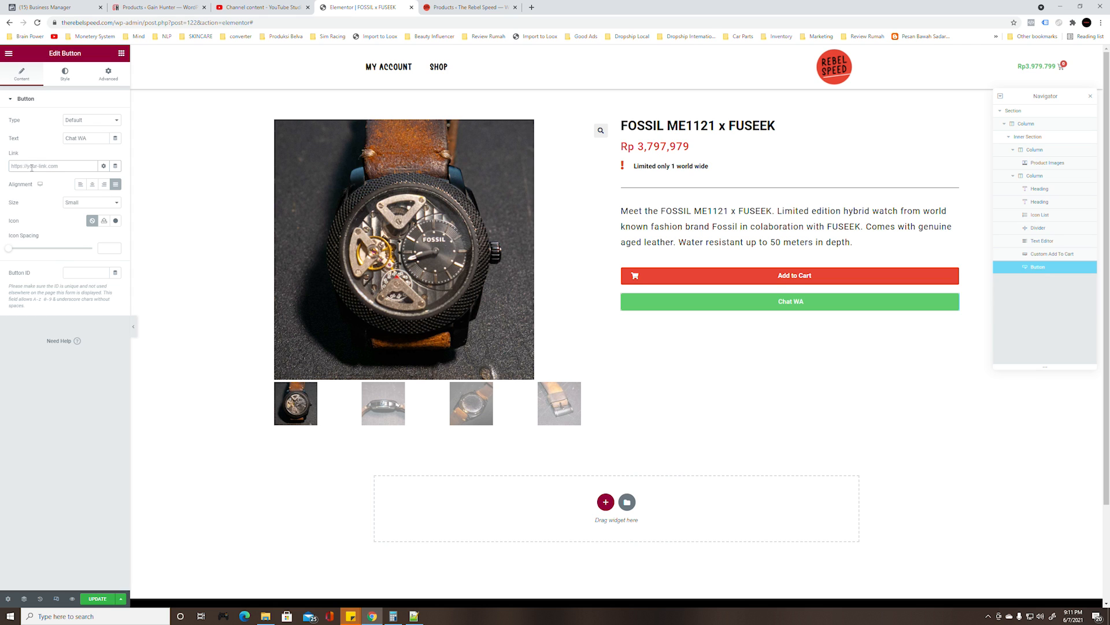
left_click(27, 387)
Try the Text global color as the Chat WA button's background, and restore the Accent color
left_click(75, 80)
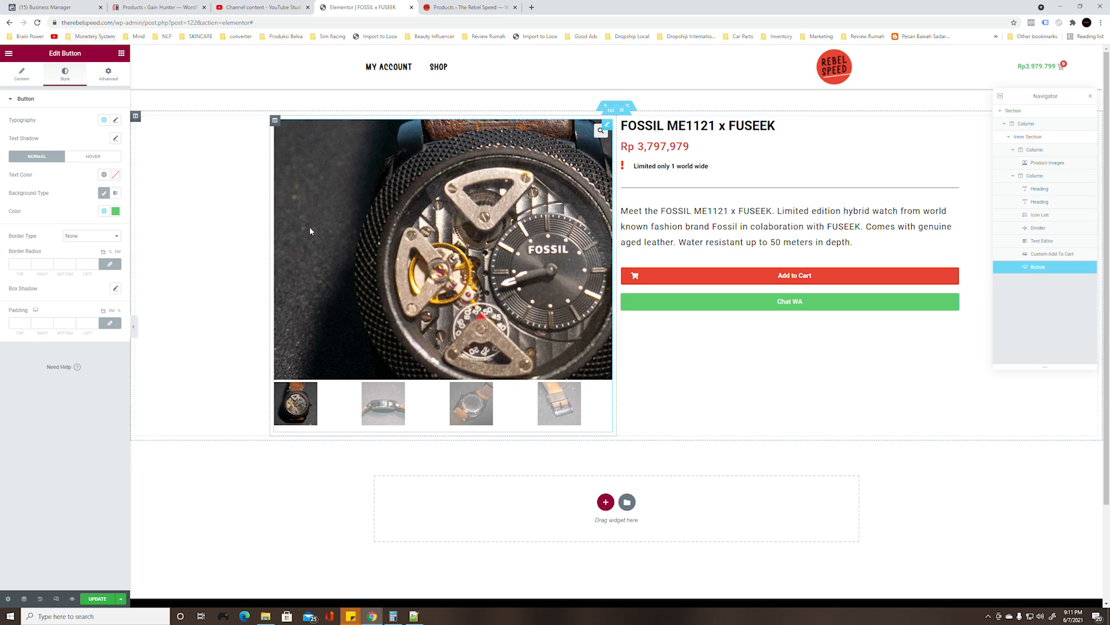
left_click(104, 211)
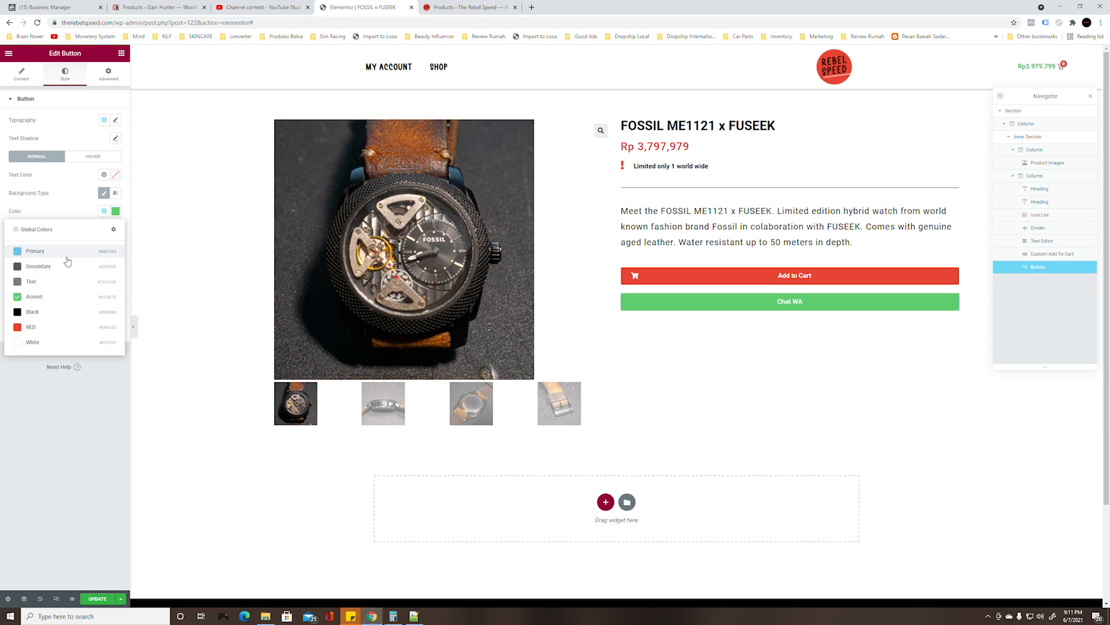
left_click(43, 281)
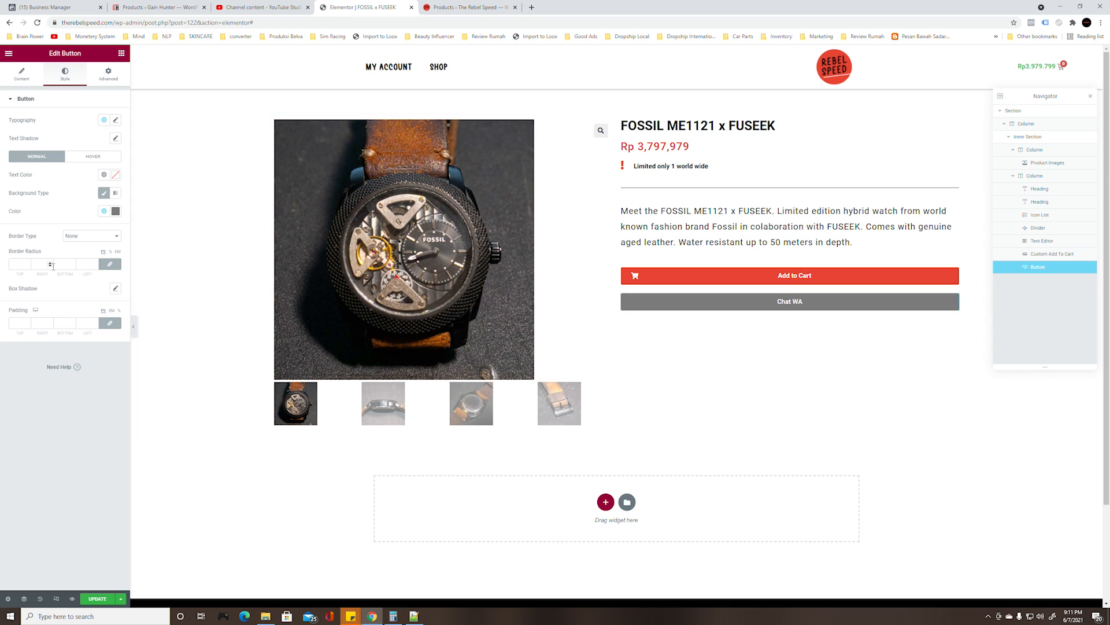
left_click(104, 211)
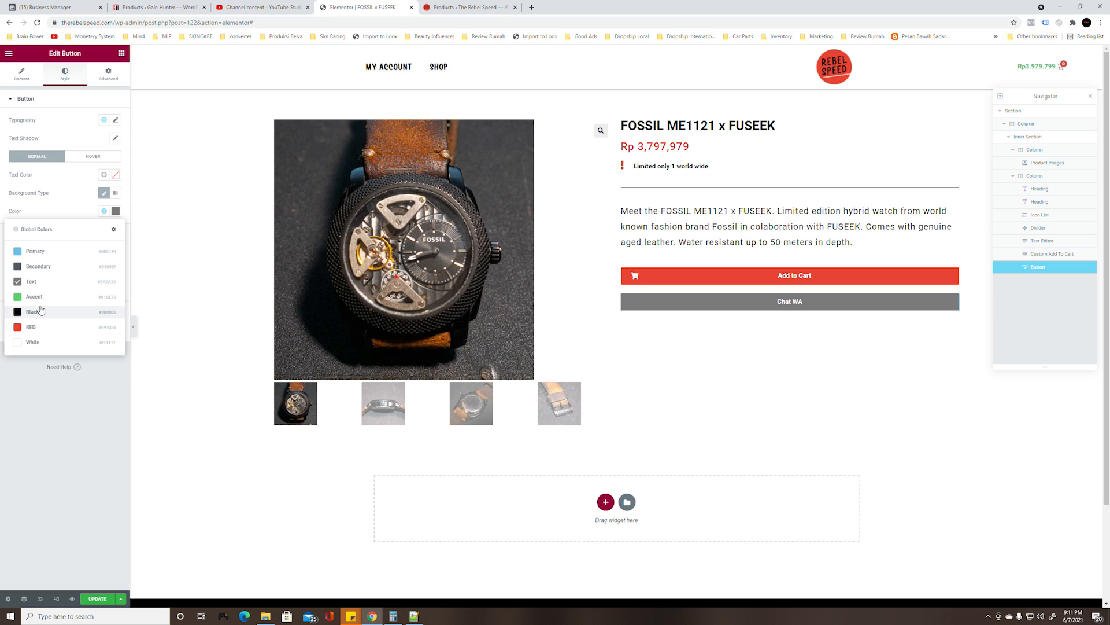
left_click(43, 297)
left_click(104, 211)
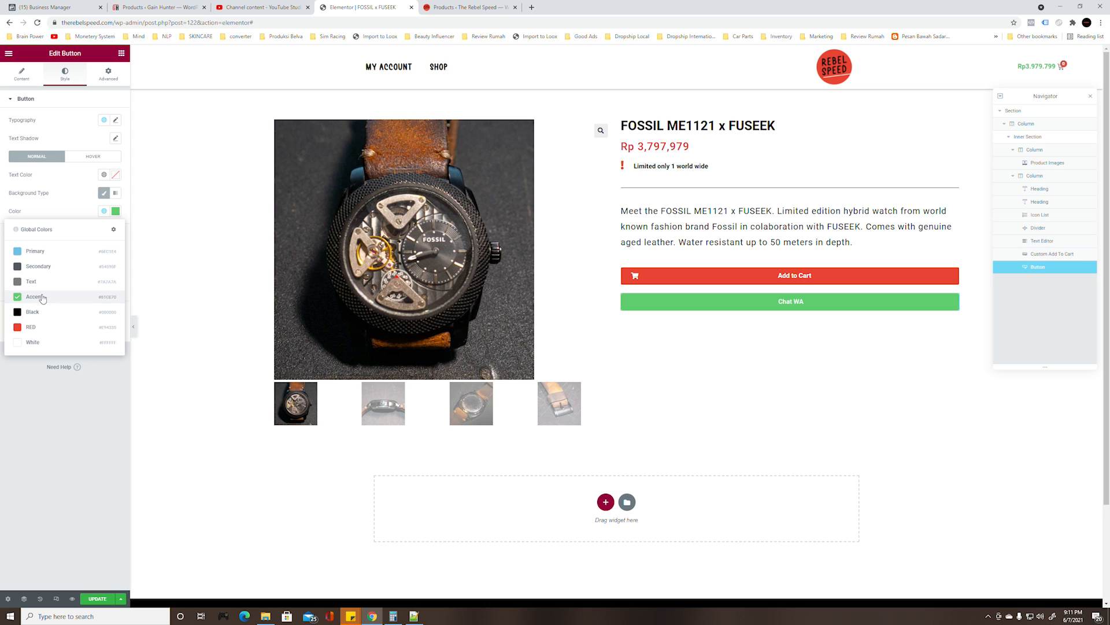
left_click(78, 459)
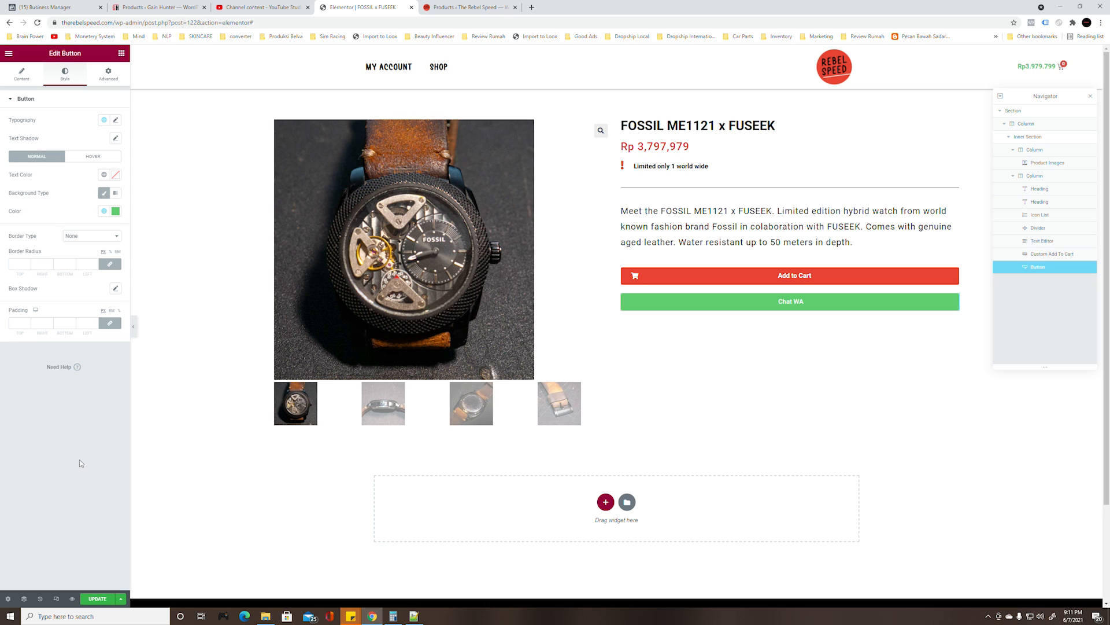
Check the toggle entry in the Notepad++ notes, and in Elementor add a Toggle widget below the Chat WA button
left_click(415, 616)
scroll(740, 279, "down", 2)
left_click(716, 259)
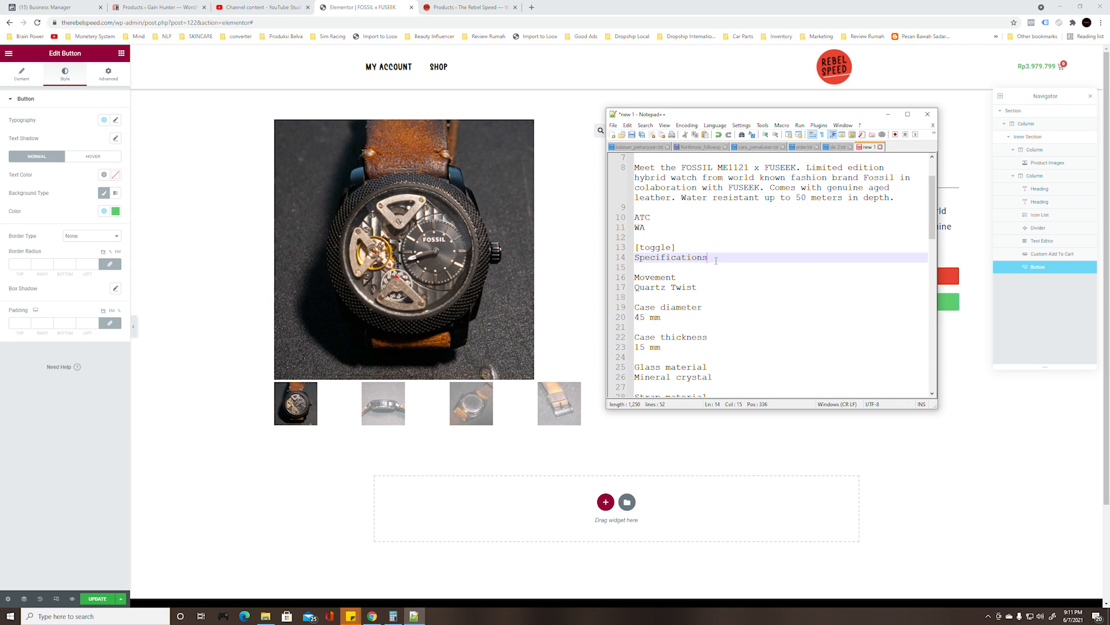
left_click(888, 114)
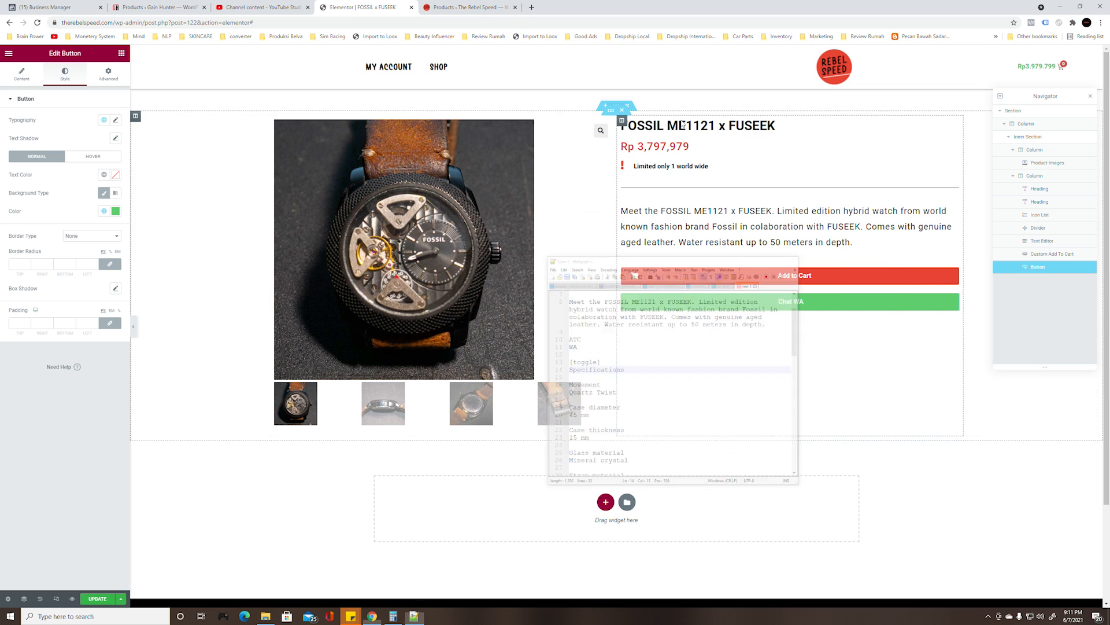
left_click(121, 53)
type("to")
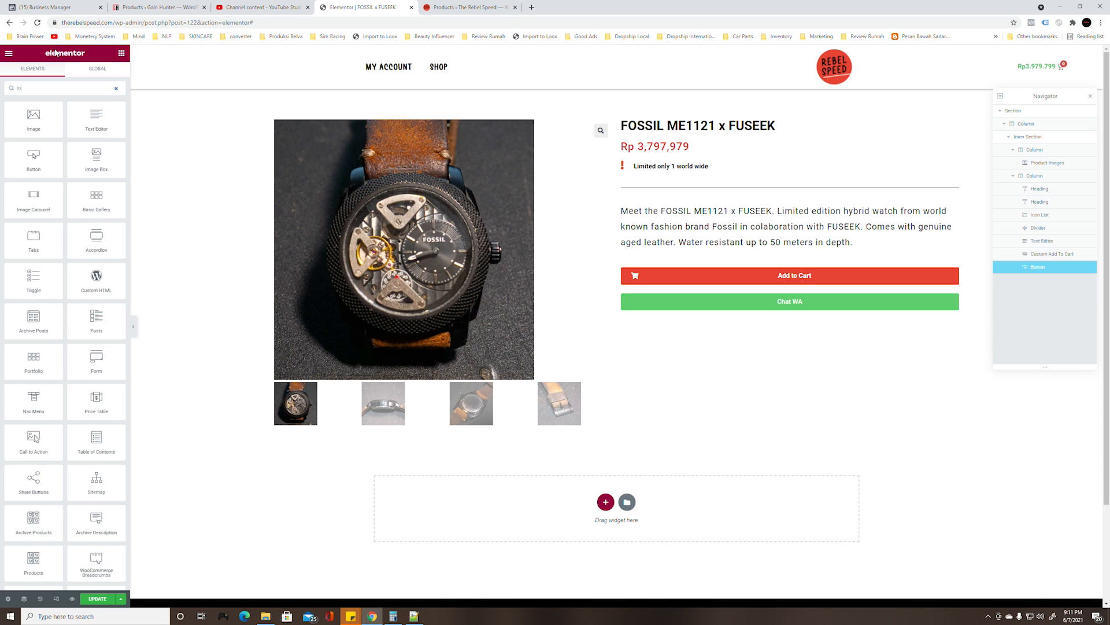
type("ff")
key("BackSpace")
type("ggl")
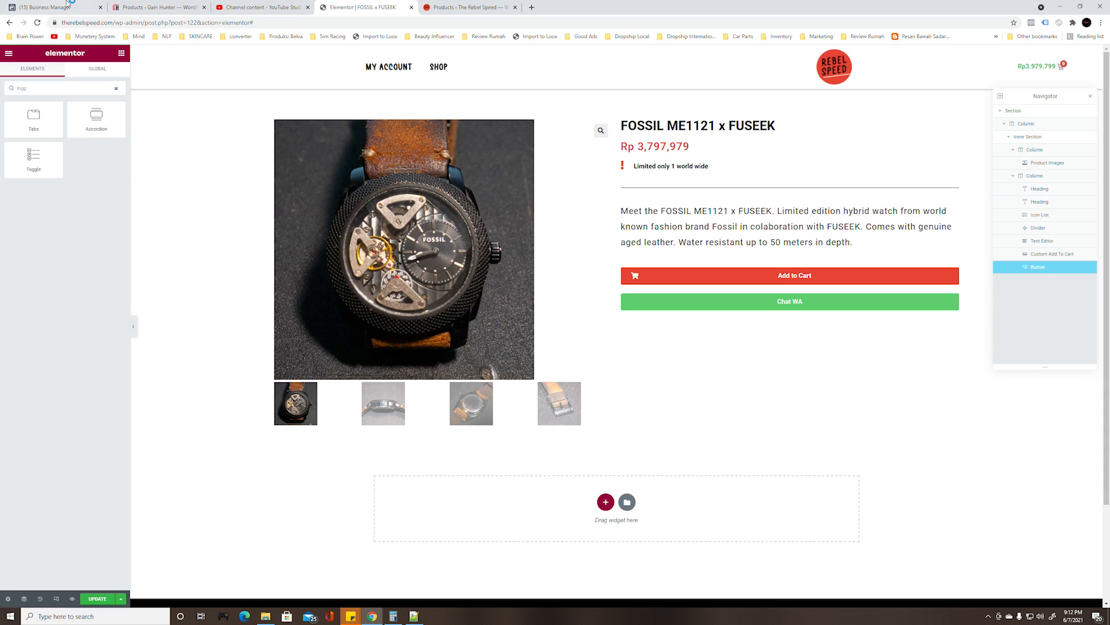
left_click_drag(33, 160, 733, 315)
left_click(675, 335)
left_click(674, 330)
Copy "Specifications" from the Notepad++ notes and use it in Elementor as the first toggle item's title
left_click(415, 617)
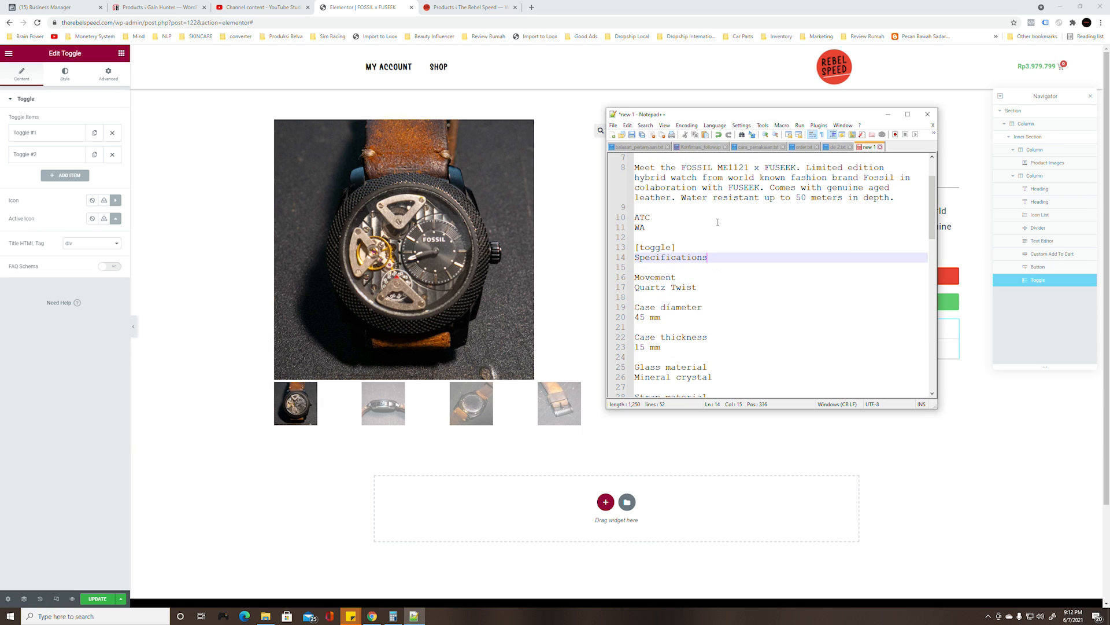
key("shift+Home")
key("ctrl+c")
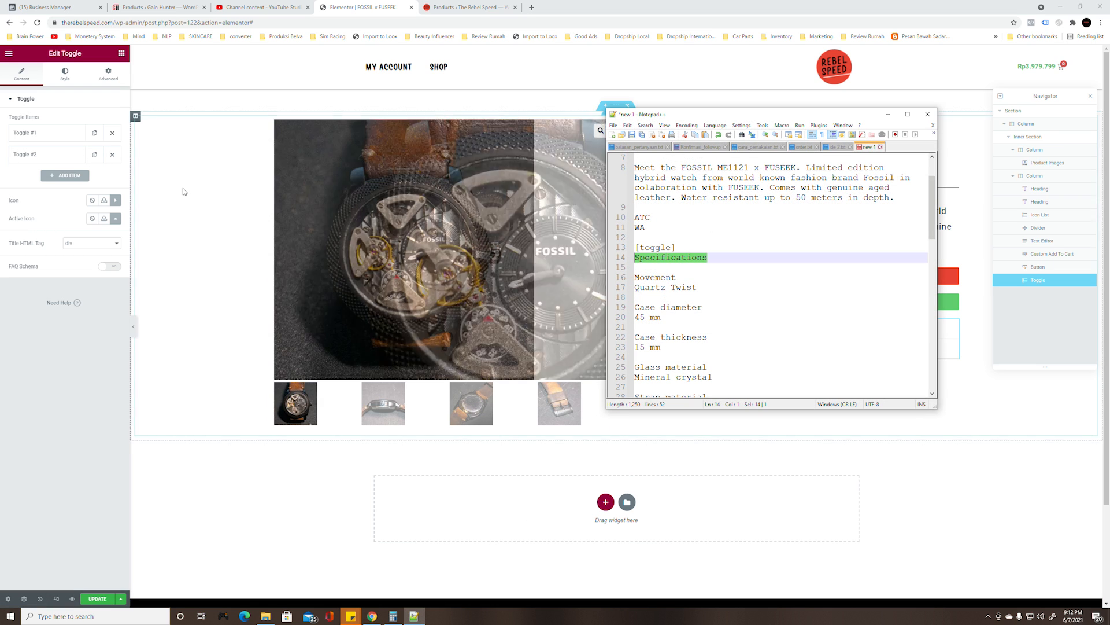
left_click(62, 137)
key("ctrl+a")
key("ctrl+v")
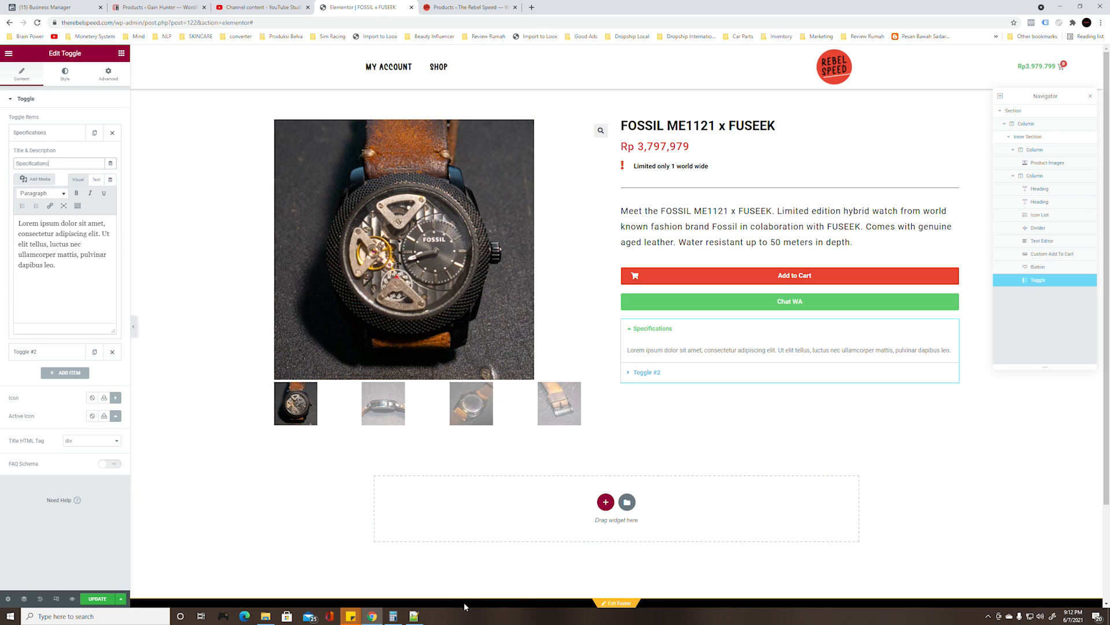
Replace the Specifications item's placeholder text with the notes from Movement through Strap material, Genuine Aged Leather
left_click(413, 616)
scroll(697, 305, "down", 3)
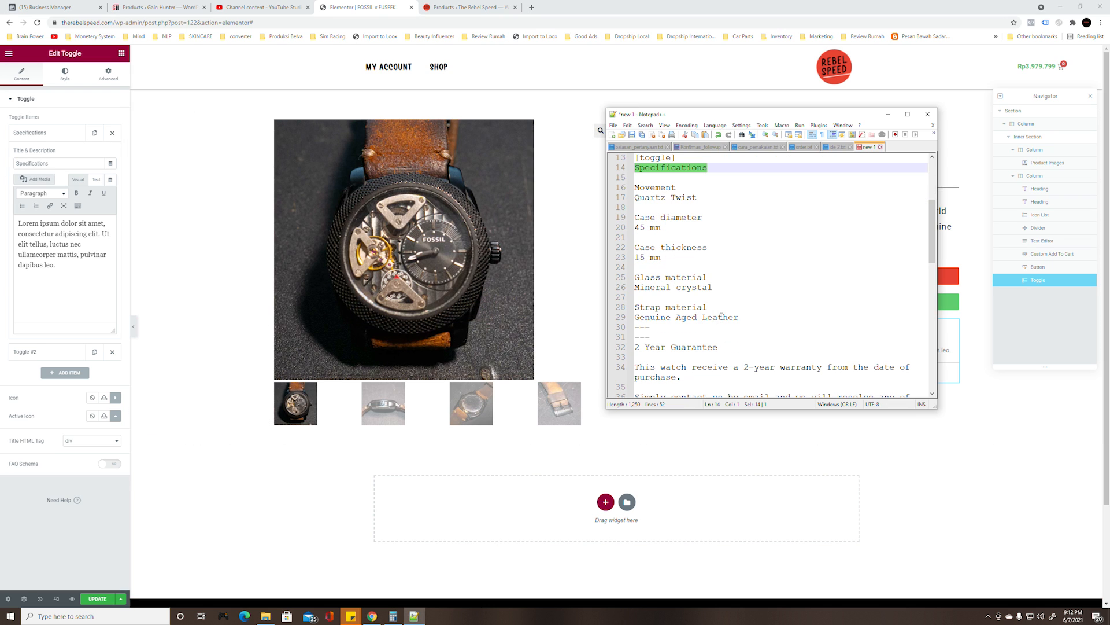
scroll(740, 317, "up", 2)
left_click_drag(744, 316, 628, 241)
key("ctrl+c")
left_click(79, 250)
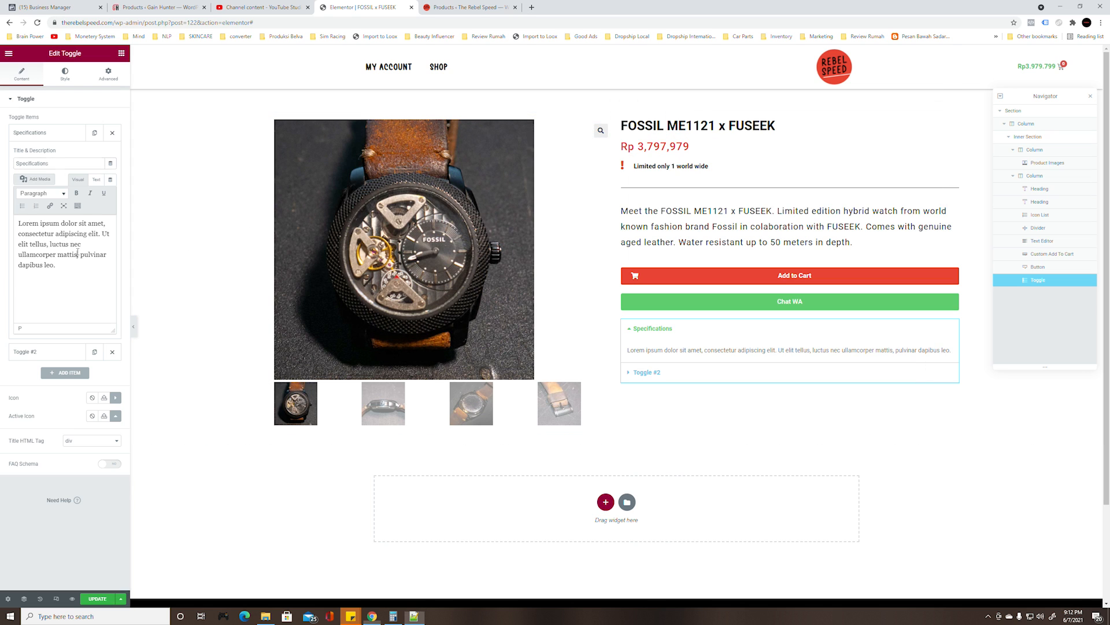
key("ctrl+a")
key("ctrl+v")
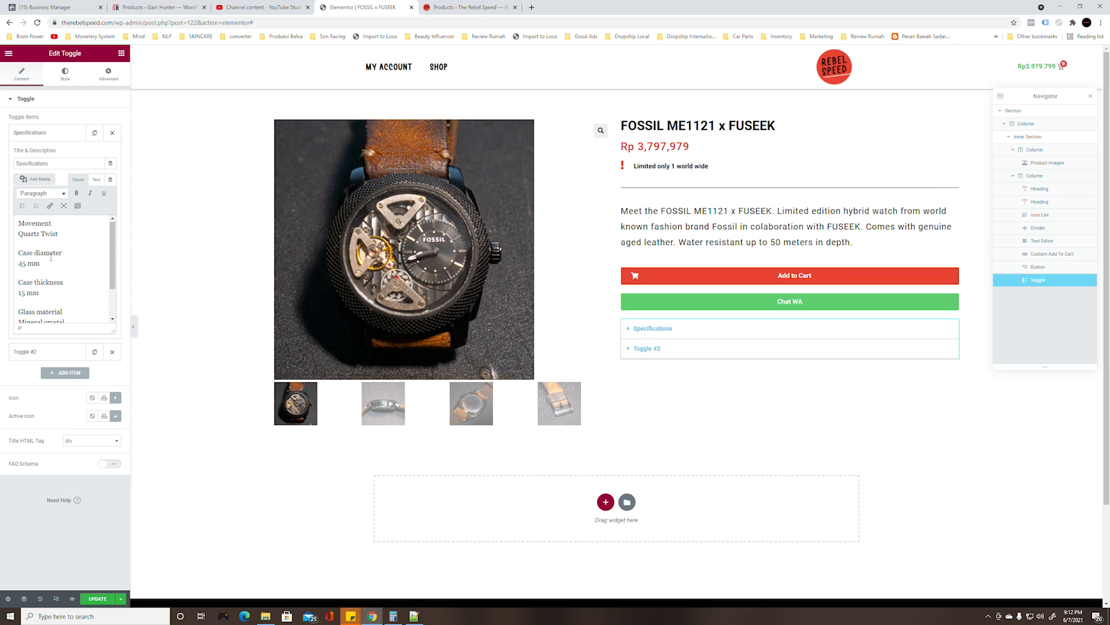
Make the Movement, Case diameter, Case thickness, Glass material and Strap material labels bold in the Specifications description
left_click_drag(56, 222, 18, 223)
left_click(76, 192)
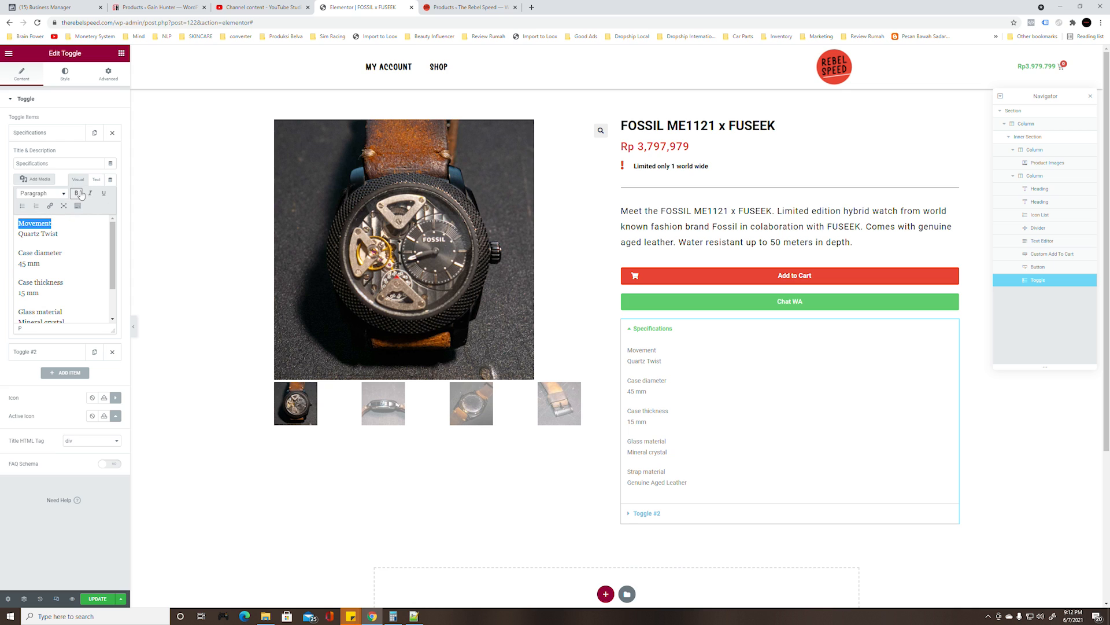
left_click_drag(63, 253, 22, 282)
left_click(77, 192)
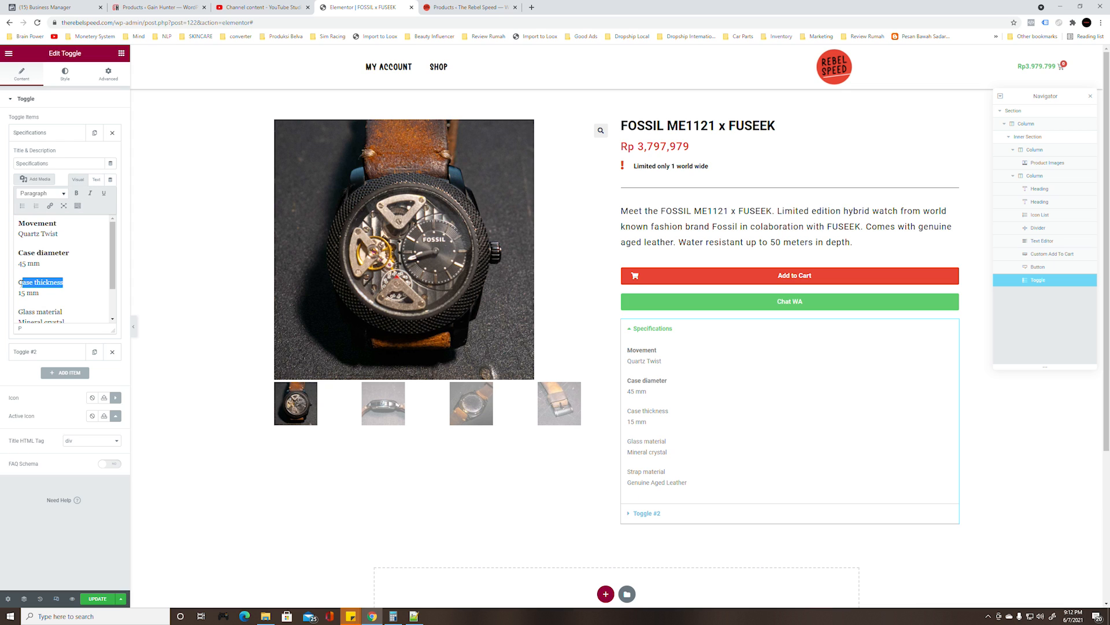
left_click(77, 192)
scroll(63, 260, "down", 1)
left_click(74, 267)
left_click_drag(74, 267, 18, 269)
left_click(76, 193)
left_click_drag(62, 298, 18, 298)
left_click(76, 193)
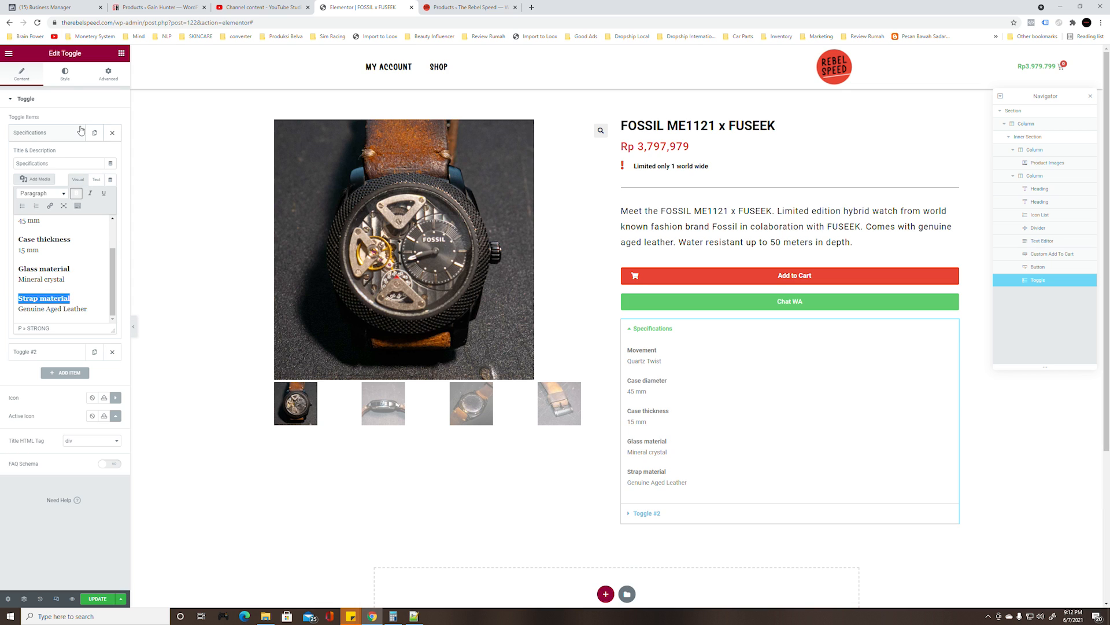
Set the second toggle item's title to "2 Year Guarantee", taken from the Notepad++ notes
left_click(66, 73)
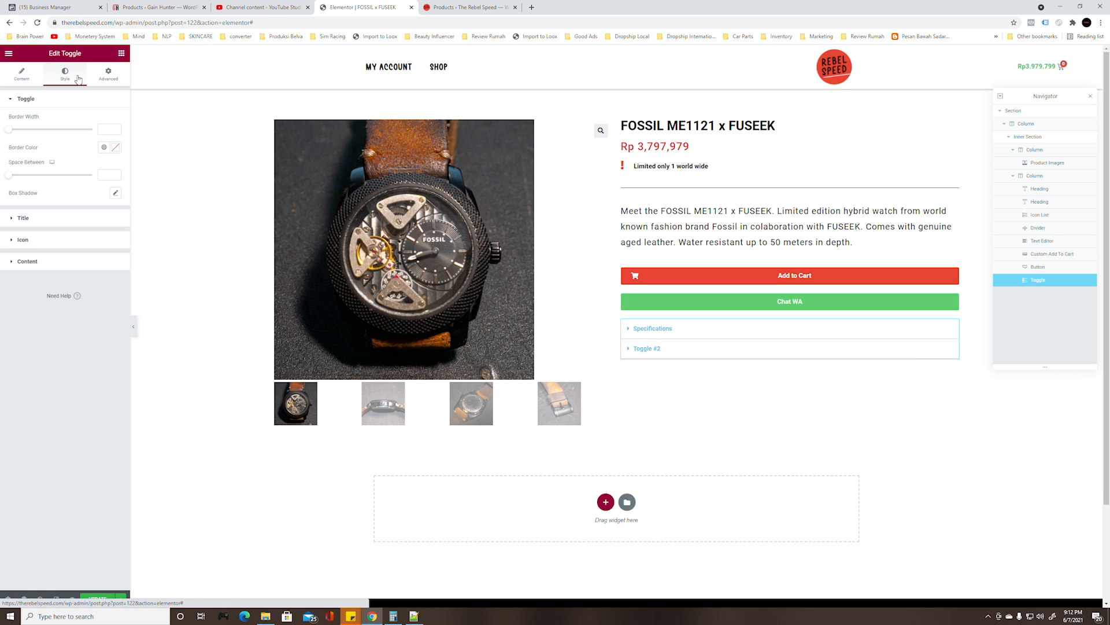
left_click(22, 75)
left_click(24, 98)
left_click(24, 98)
left_click(39, 157)
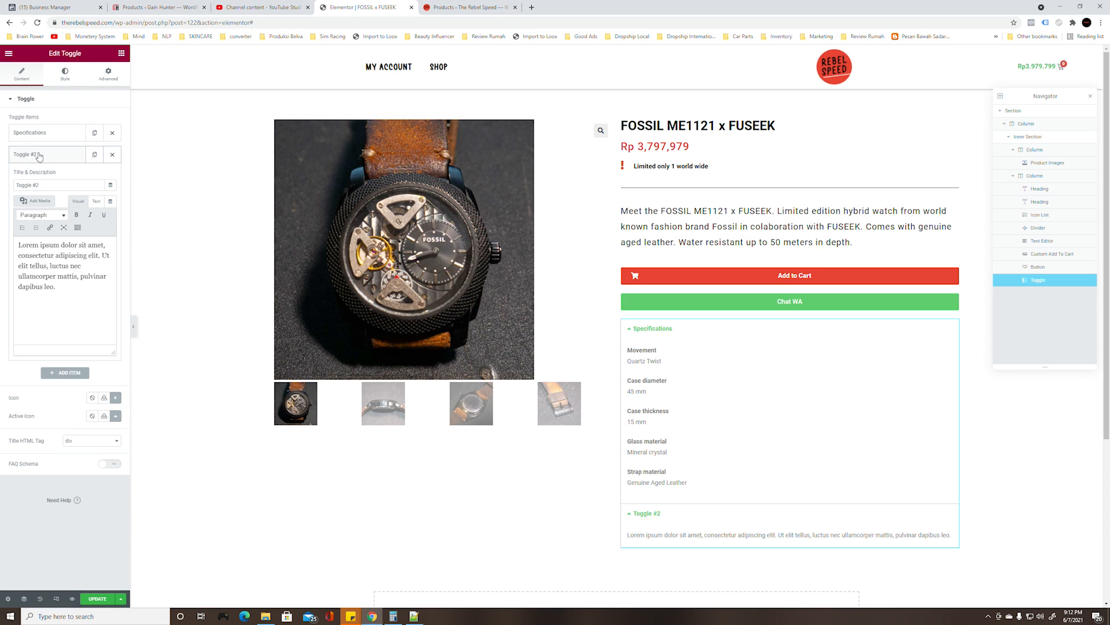
left_click(414, 616)
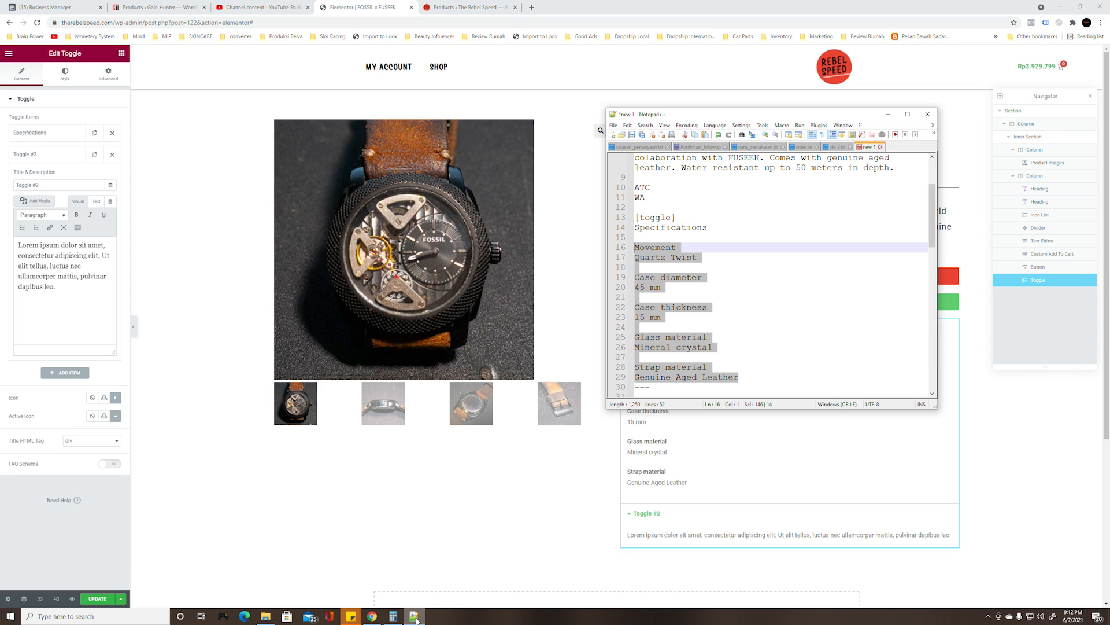
scroll(741, 322, "down", 4)
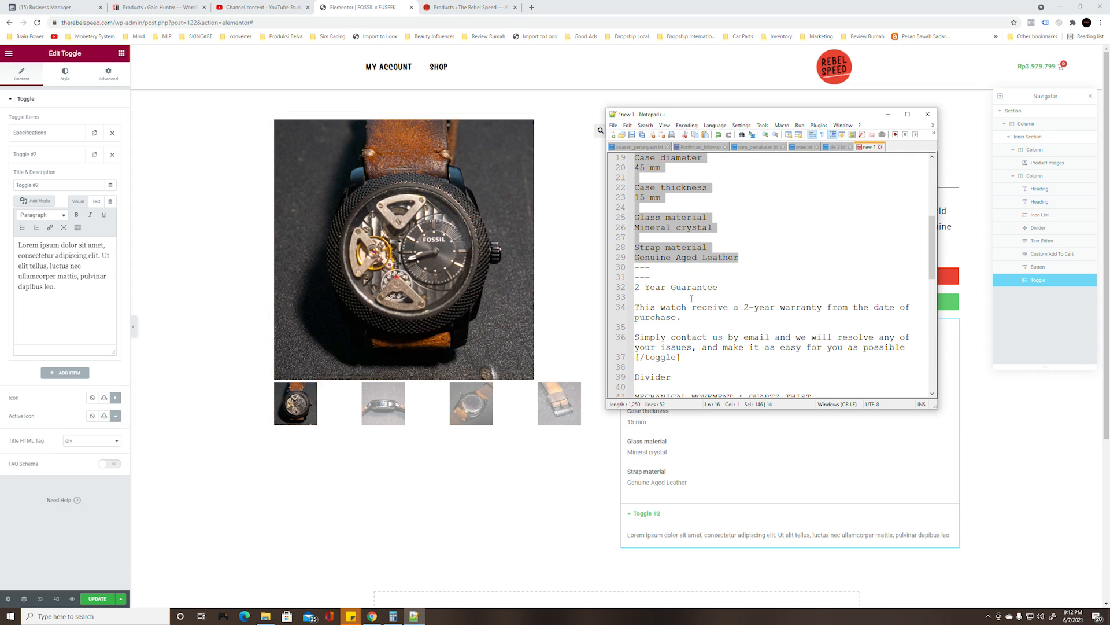
left_click_drag(733, 293, 639, 292)
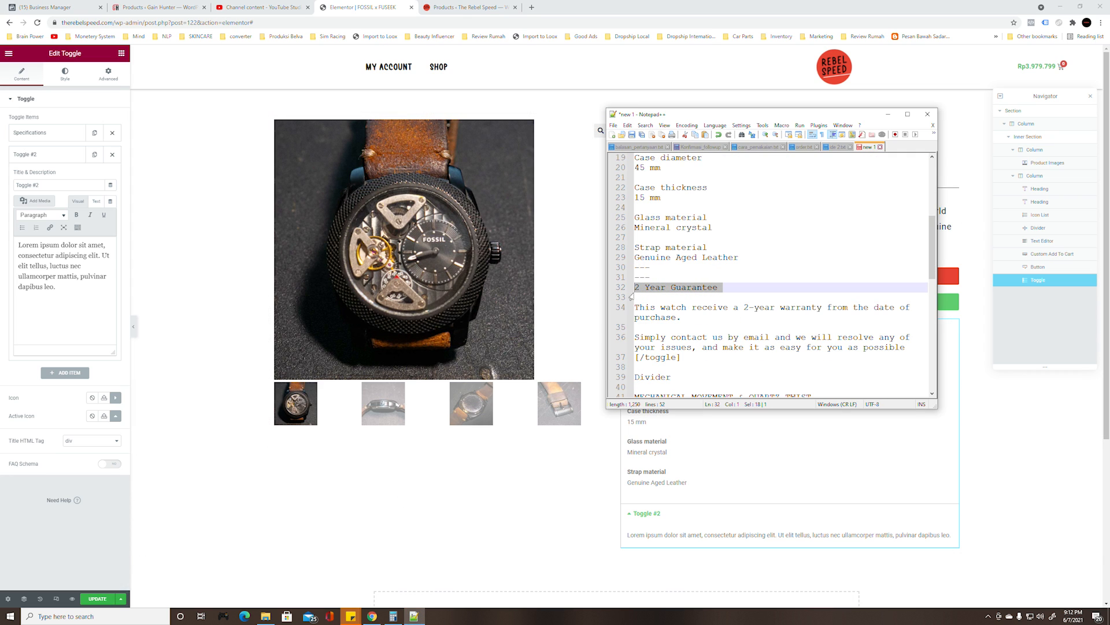
left_click_drag(42, 185, 13, 186)
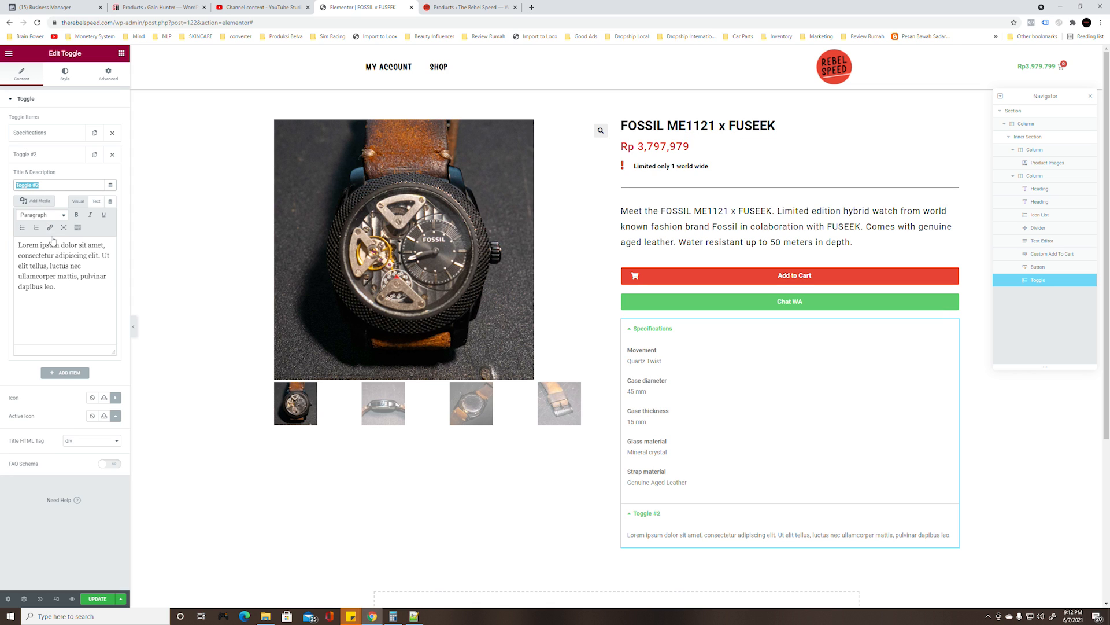
type("2 Year Guarantee")
Replace the 2 Year Guarantee item's placeholder text with the two warranty paragraphs from the Notepad++ notes
left_click(414, 616)
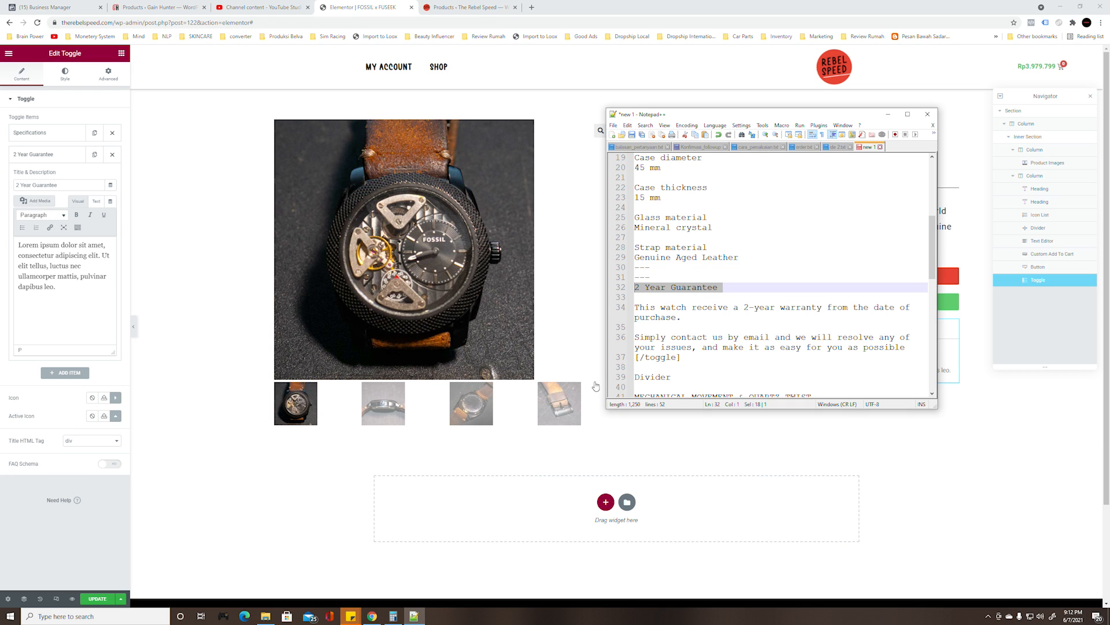
scroll(689, 270, "down", 2)
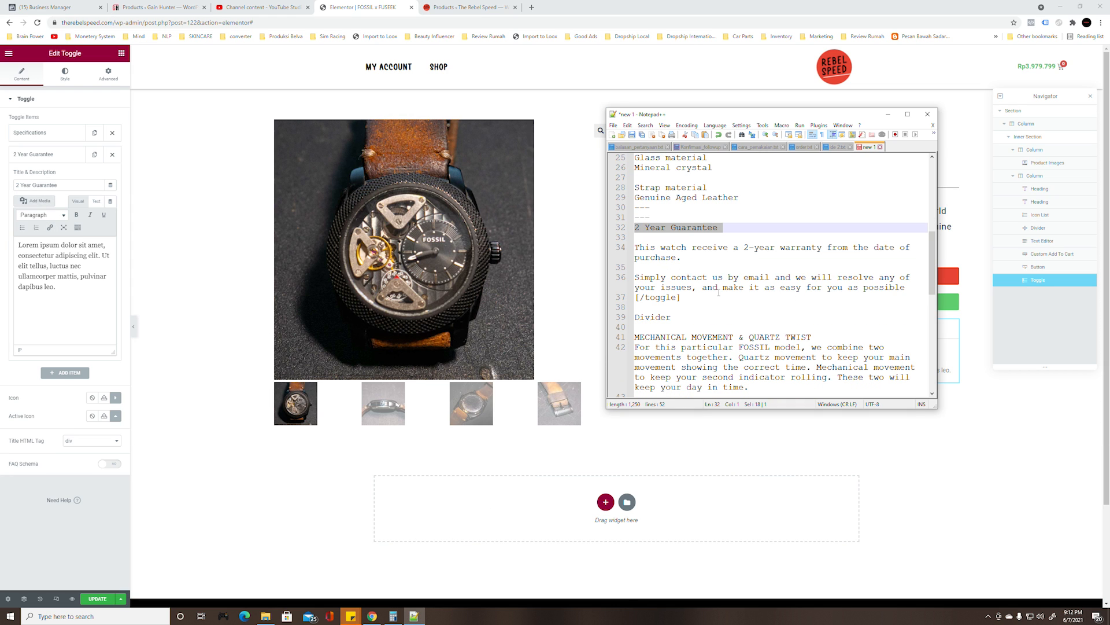
left_click_drag(907, 288, 654, 247)
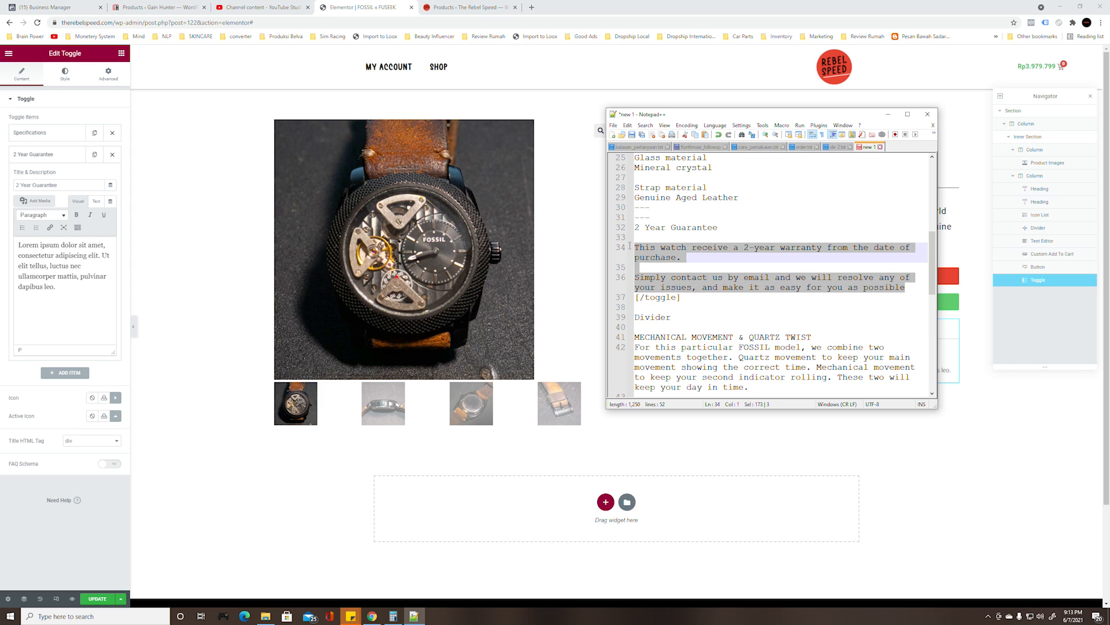
left_click(49, 265)
key("ctrl+a")
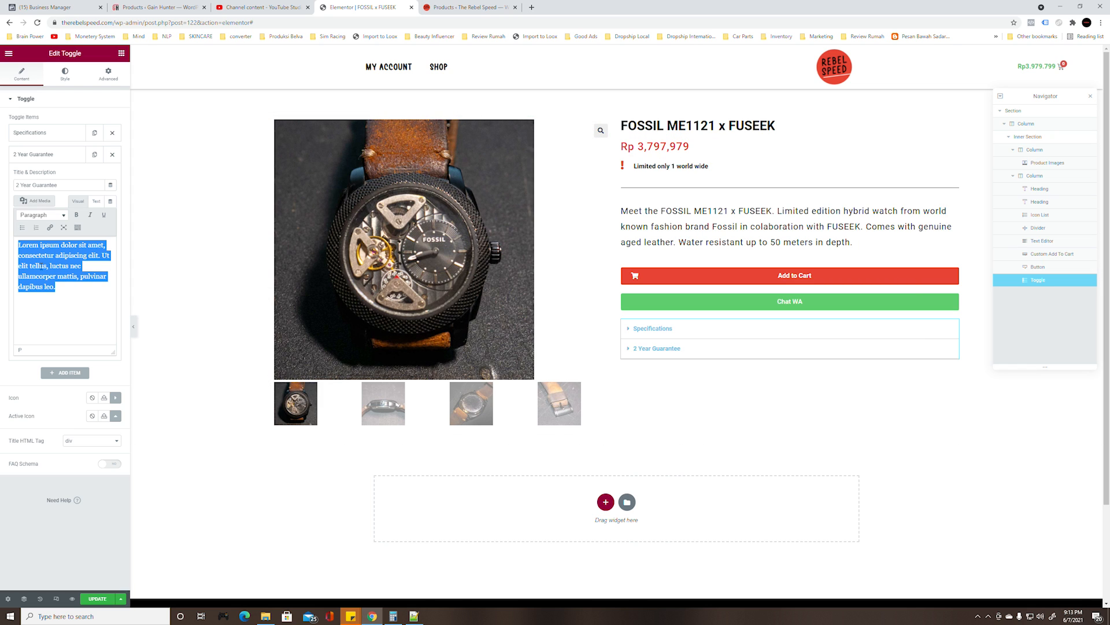
type("This watch receive a 2-year warranty from the date of purchase.  Simply contact us by email and we will resolve any of your issues, and make it as easy for you as possible")
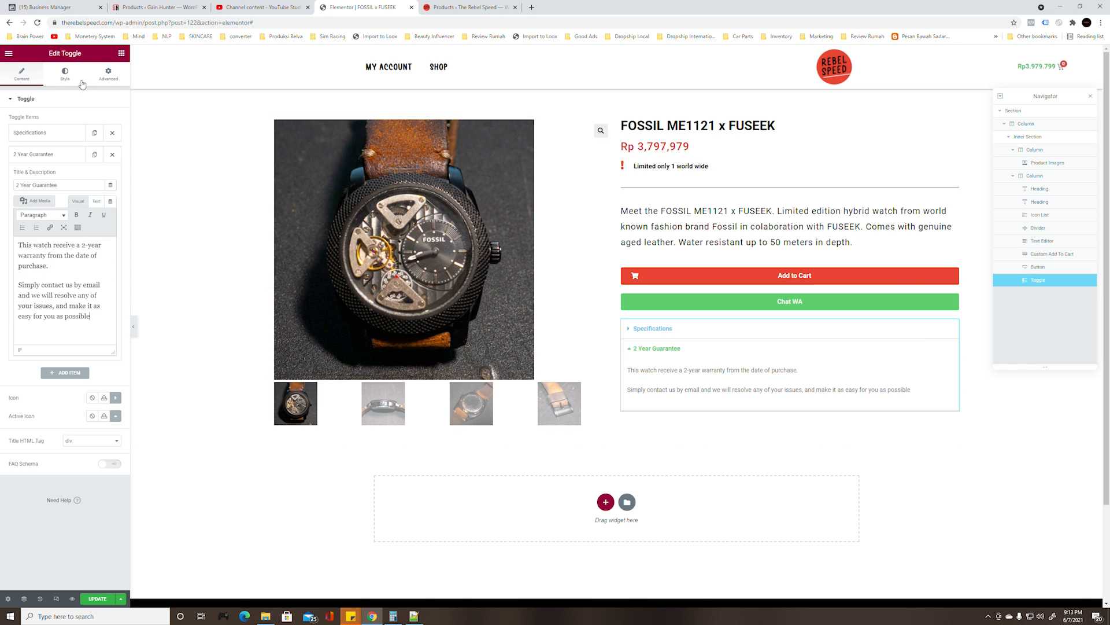
Set the toggle title color to the global Black, and test expanding and collapsing the Specifications item
left_click(65, 81)
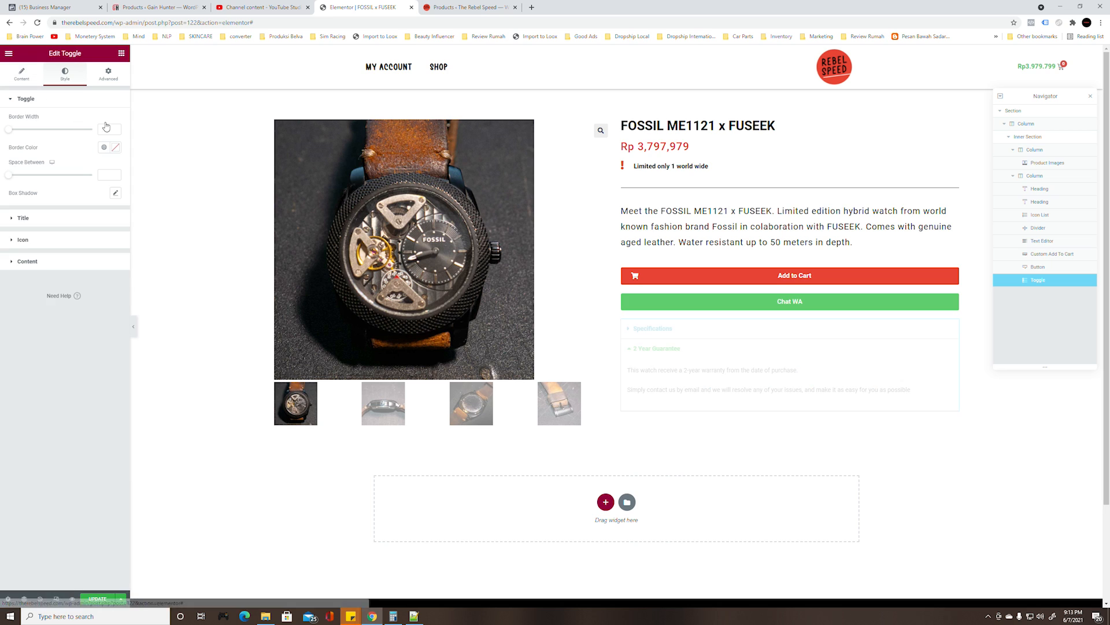
left_click(23, 218)
left_click(104, 160)
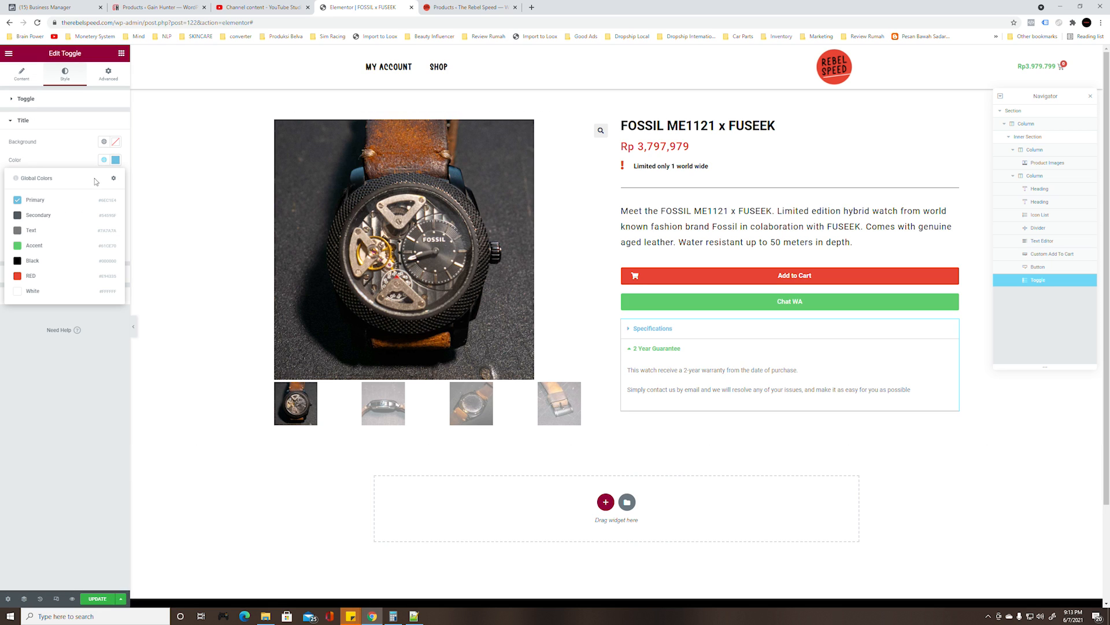
left_click(47, 262)
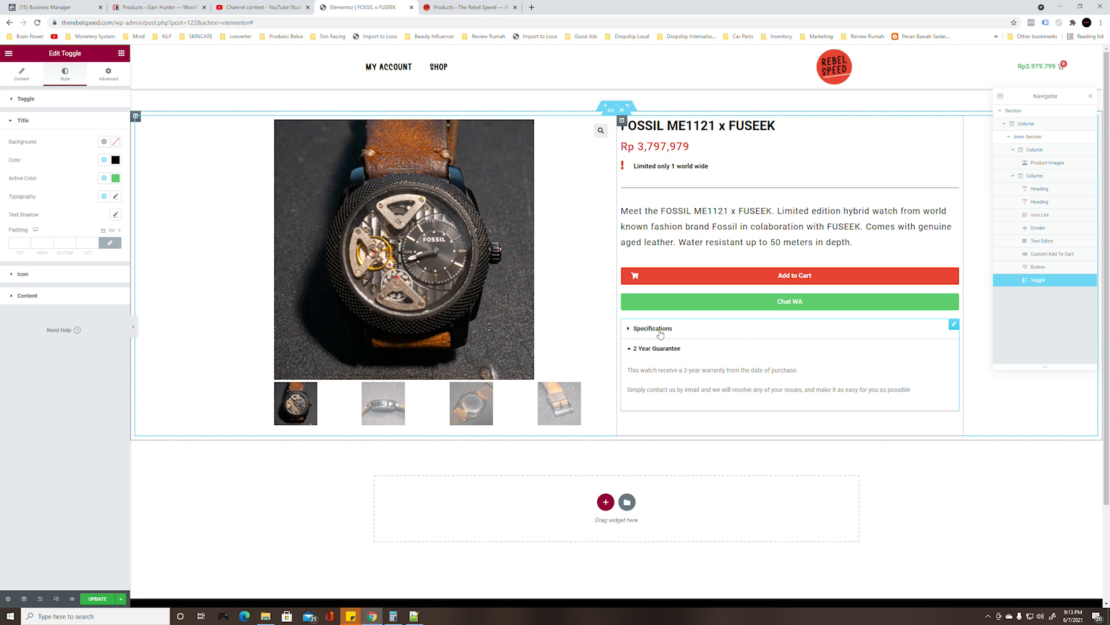
left_click(692, 337)
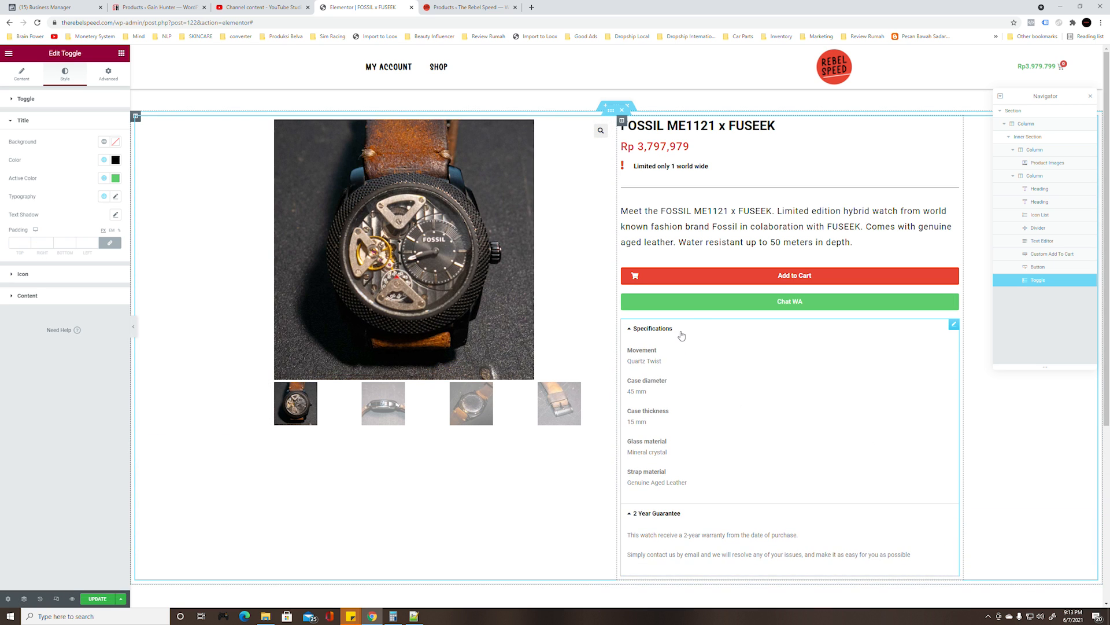
left_click(687, 334)
left_click(671, 333)
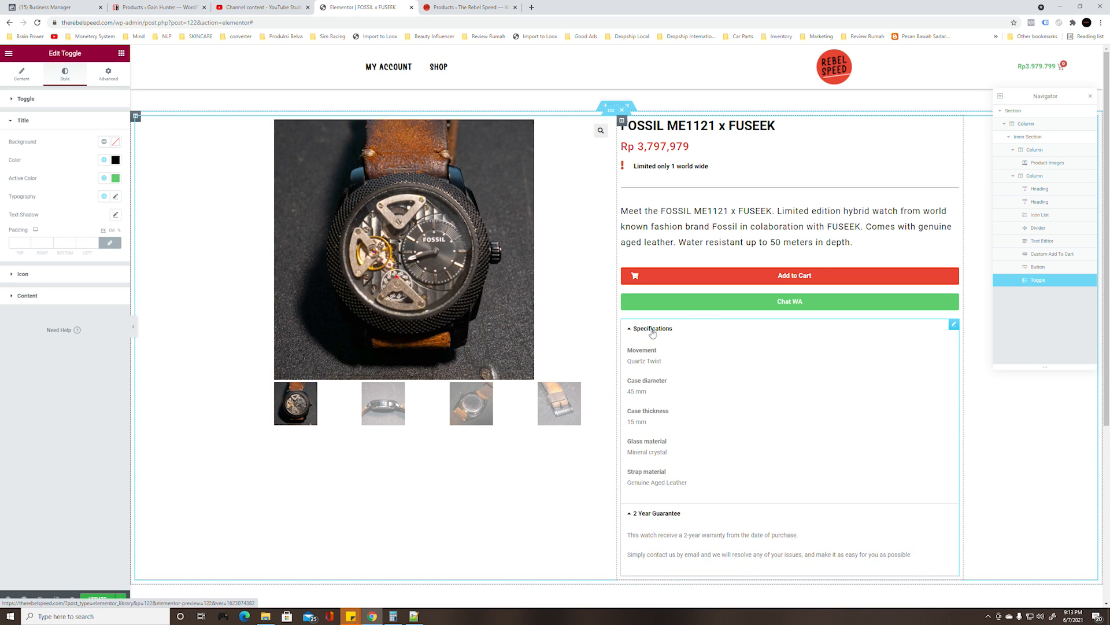
Set the toggle content color to the global Black, and test expanding and collapsing the Specifications and 2 Year Guarantee items
left_click(640, 327)
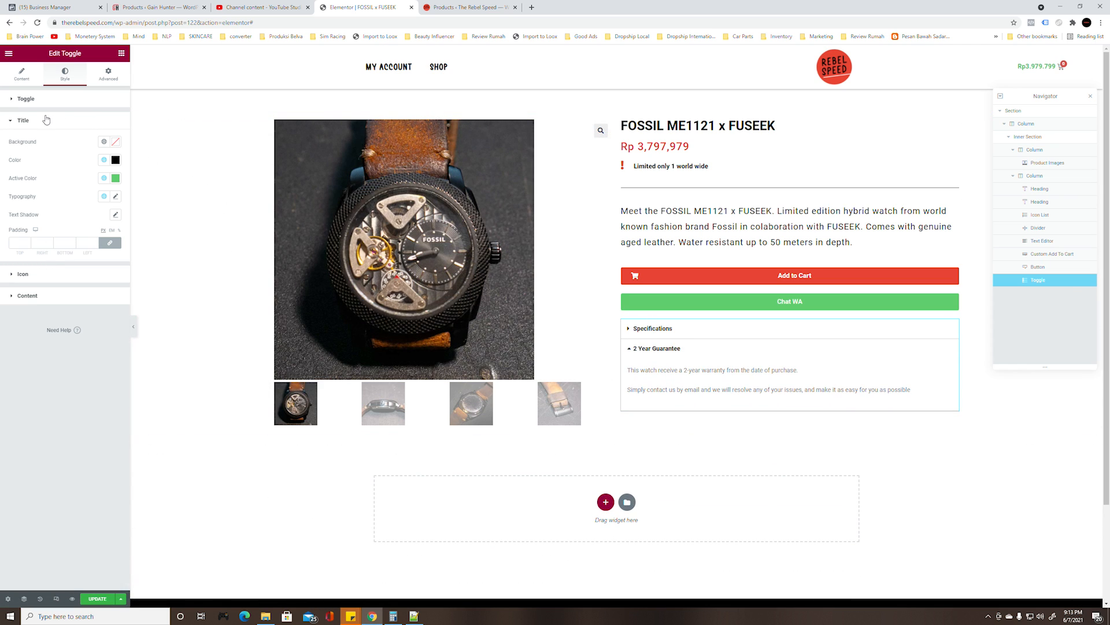
left_click(47, 119)
left_click(42, 164)
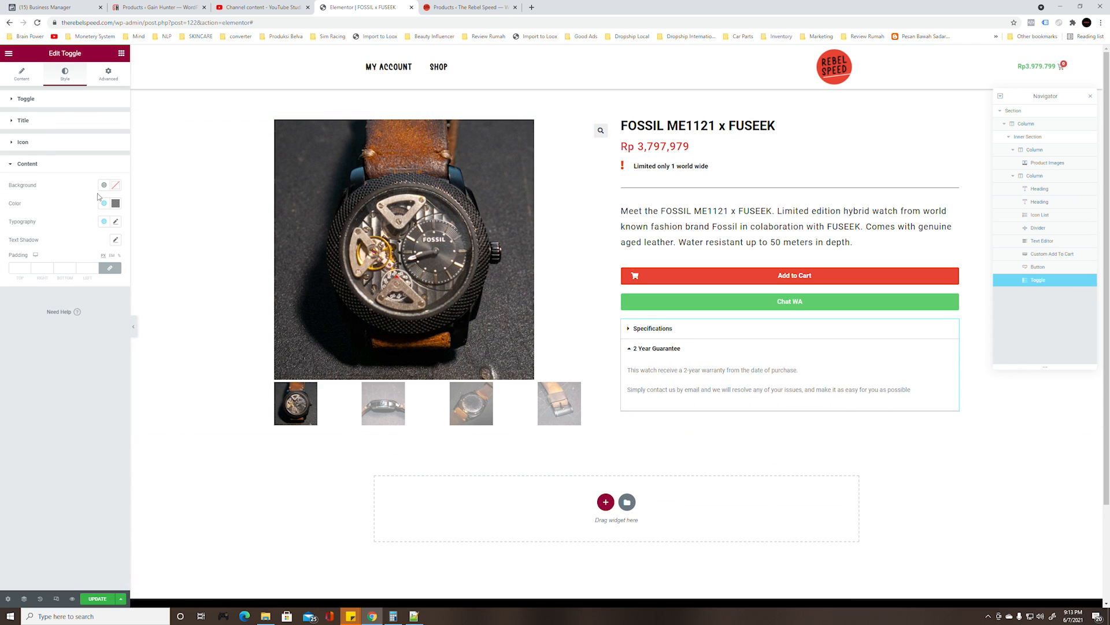
left_click(104, 204)
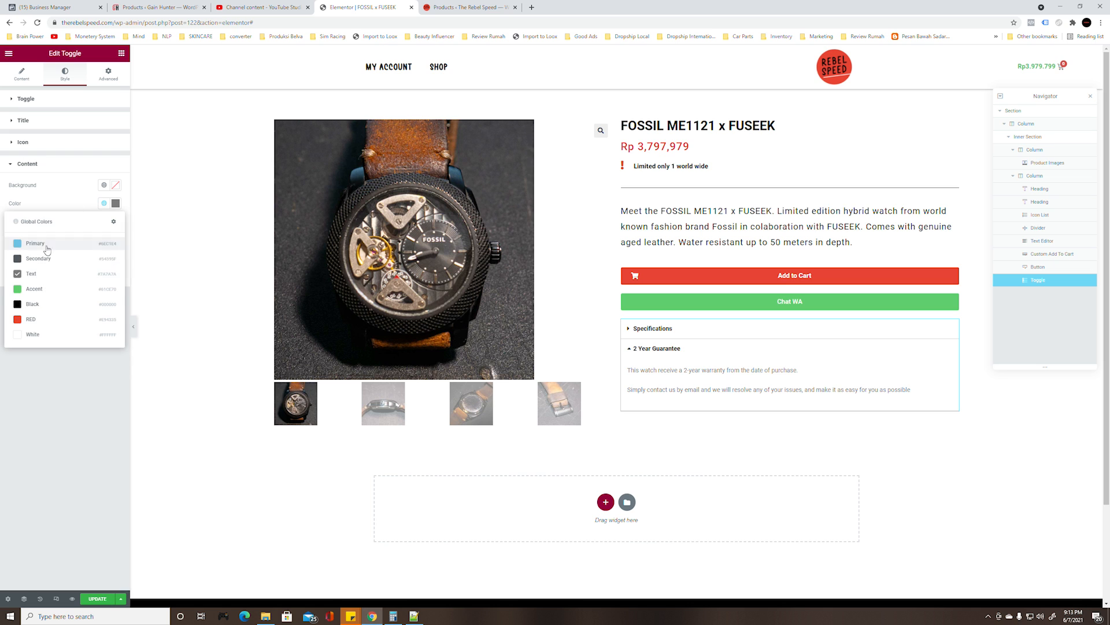
left_click(39, 311)
left_click(685, 333)
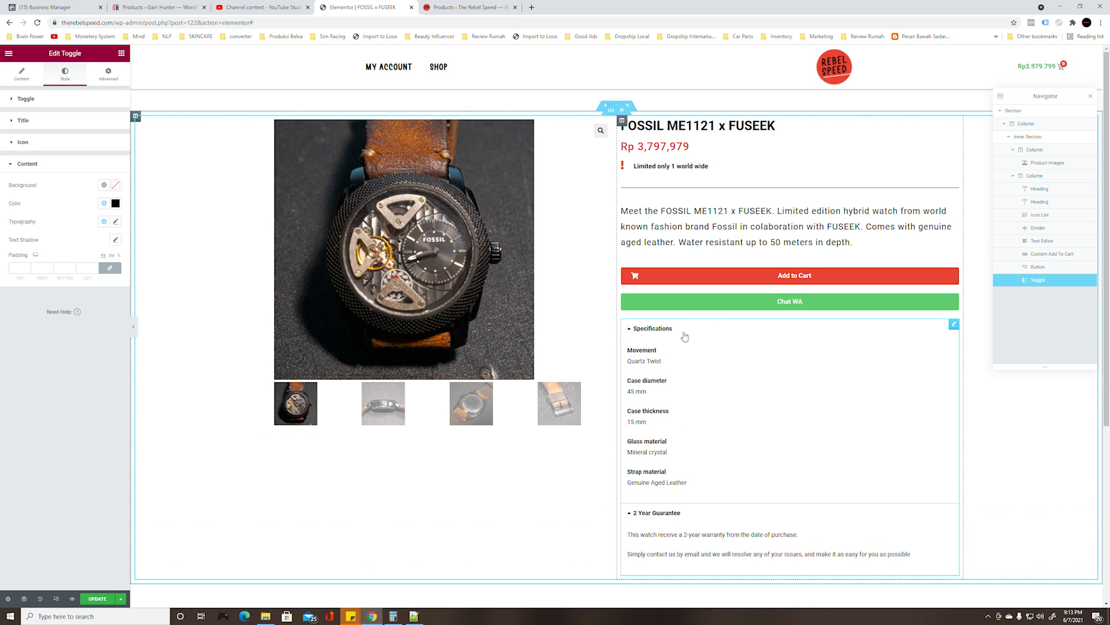
left_click(685, 334)
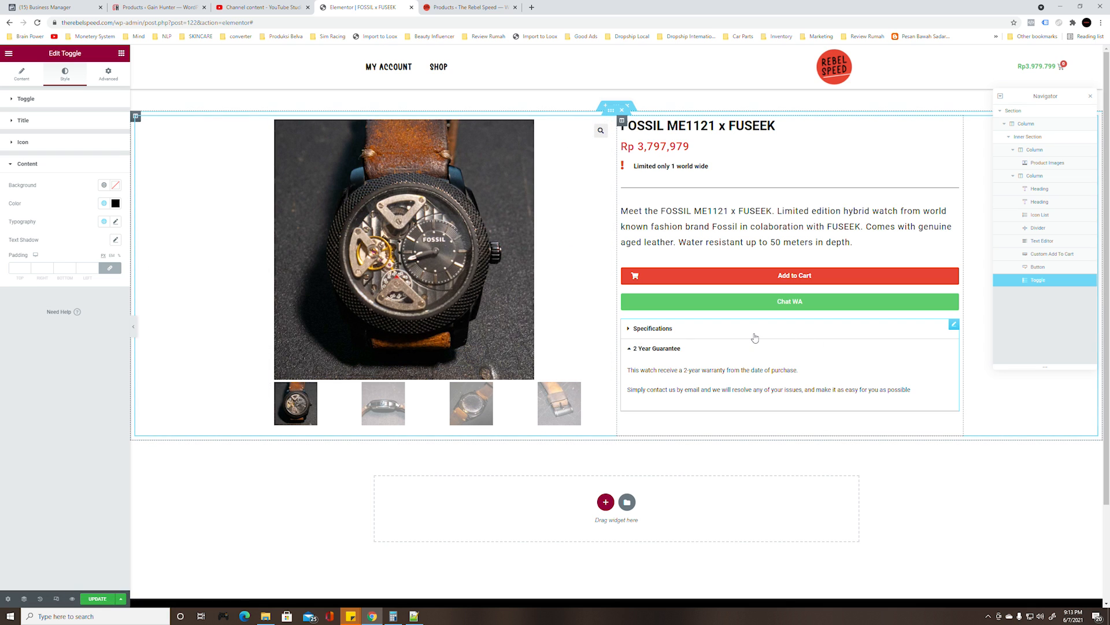
left_click(754, 337)
left_click(755, 338)
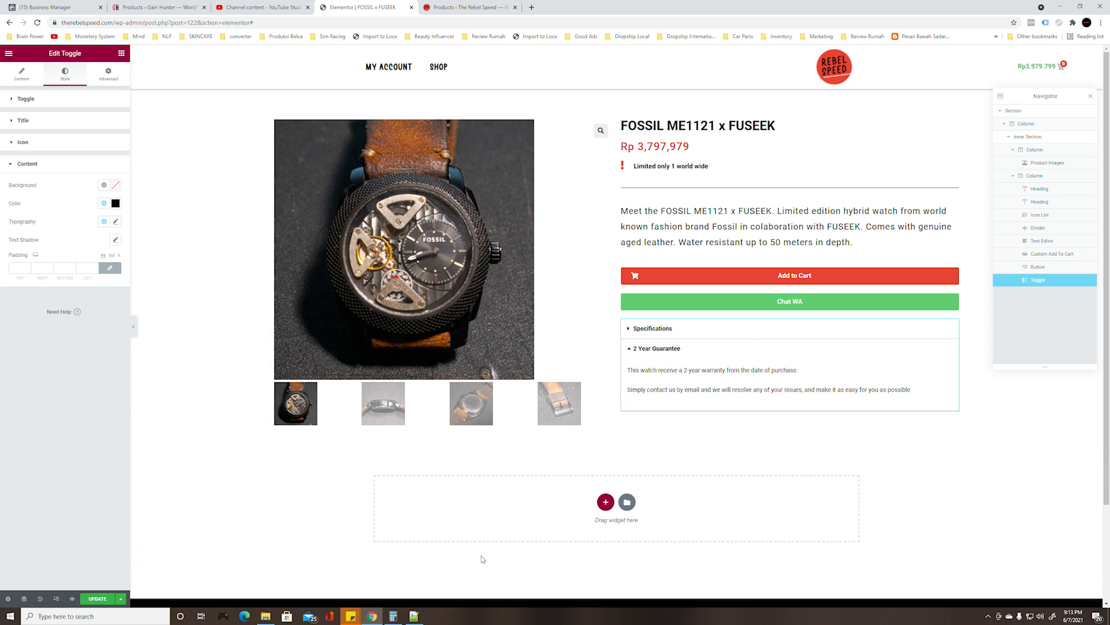
left_click(648, 349)
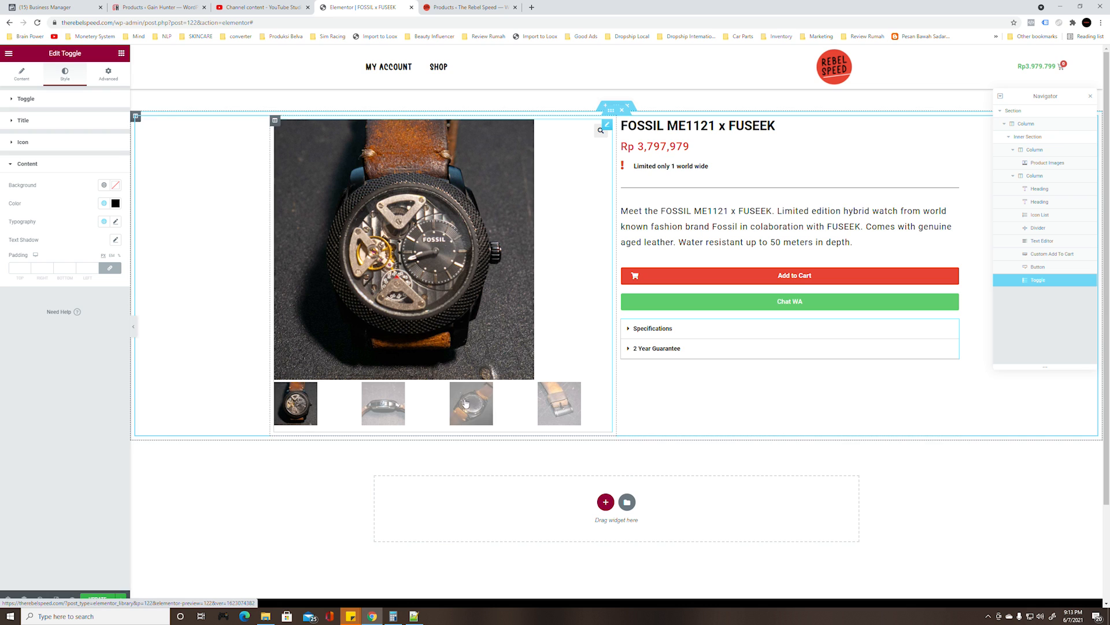
Check the Notepad++ notes for the next element and add a Divider widget below the toggle
left_click(413, 615)
scroll(702, 255, "down", 3)
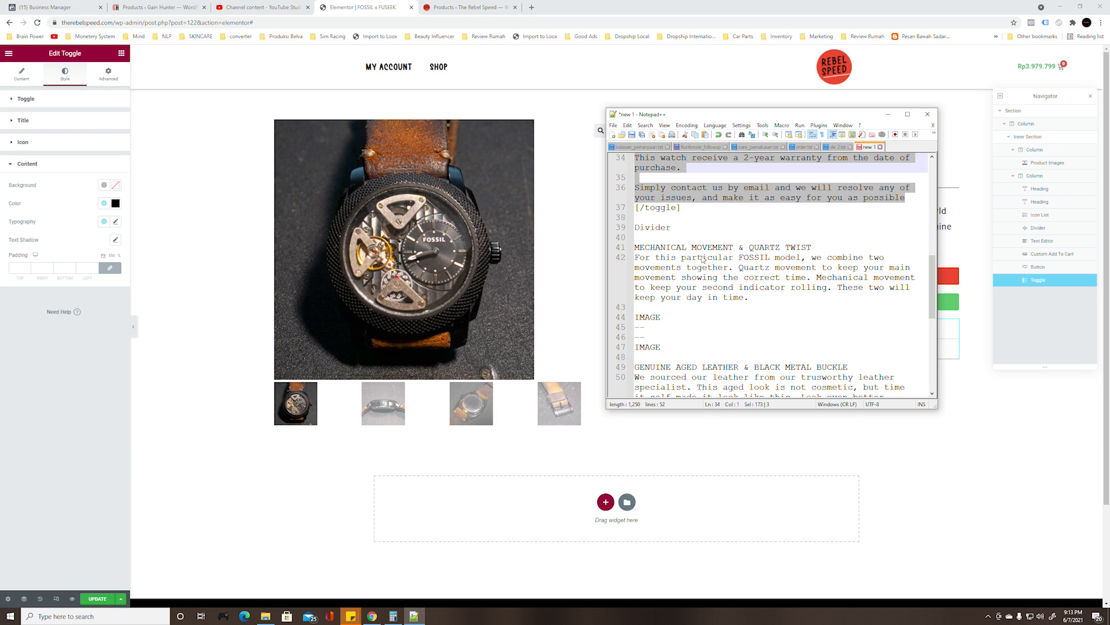
left_click(121, 52)
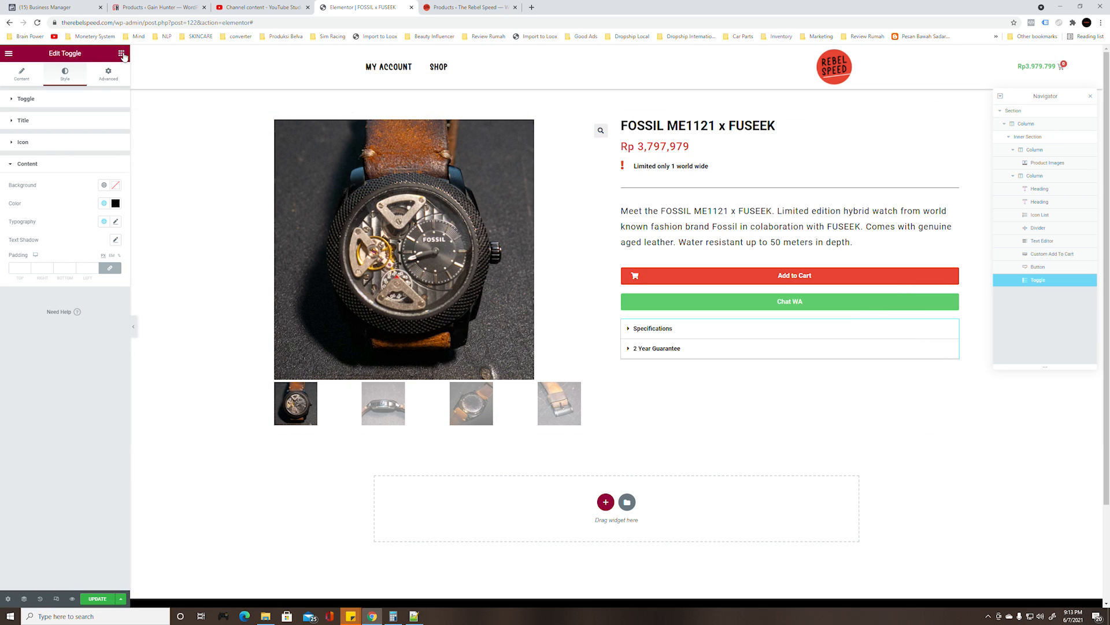
type("divi")
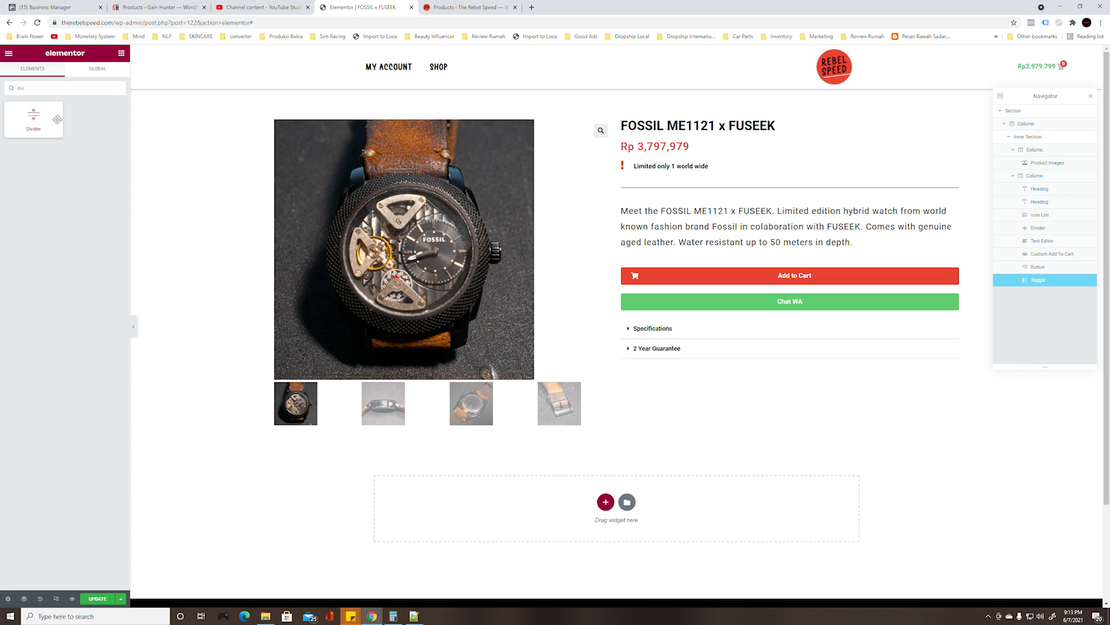
left_click_drag(33, 118, 682, 358)
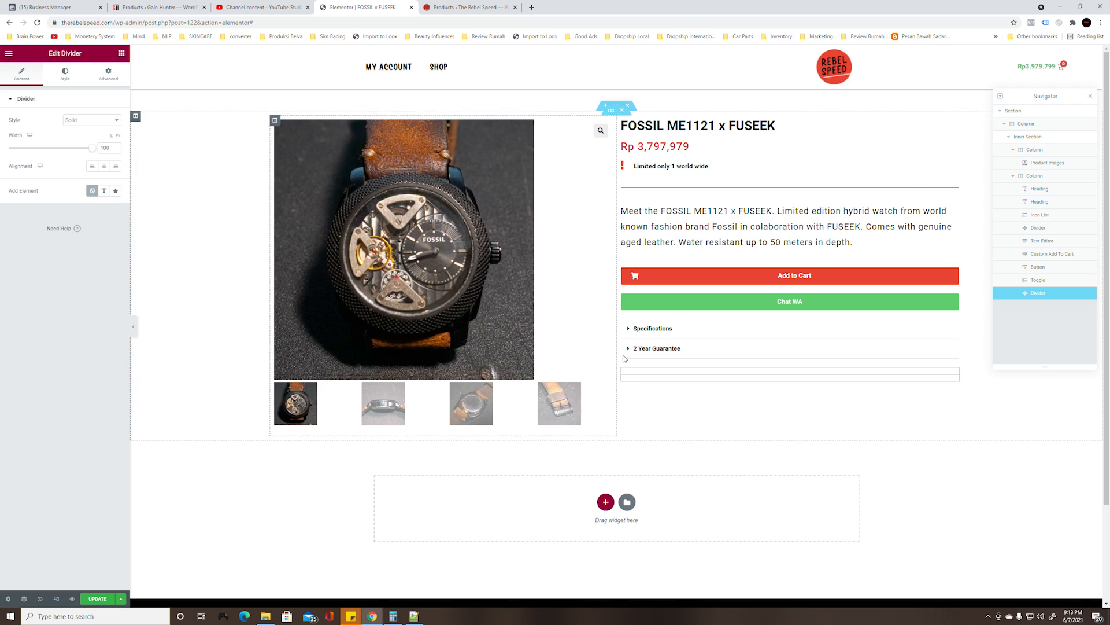
Set the toggle's border width to 1 and the space between its items to 5
left_click(690, 332)
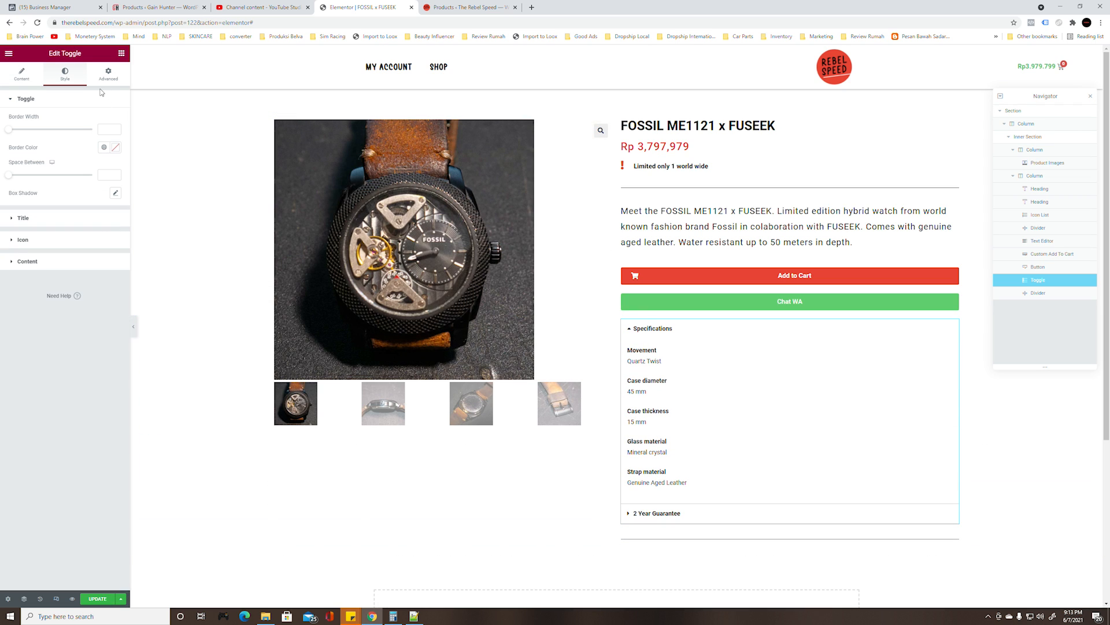
left_click(22, 75)
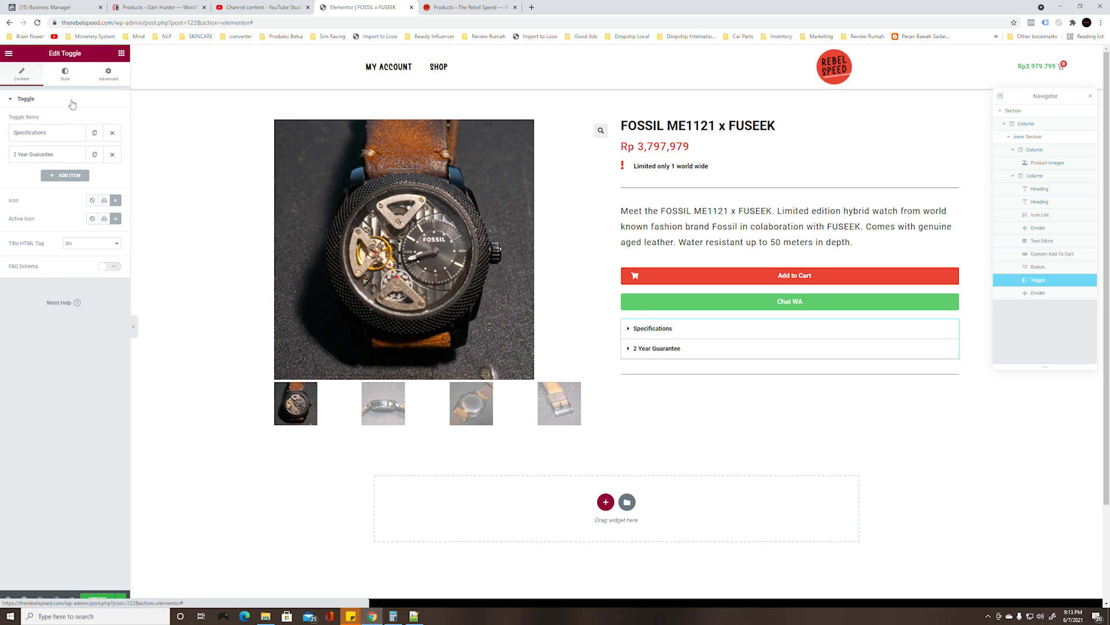
left_click(65, 75)
mouse_move(8, 129)
left_mouse_down()
mouse_move(26, 130)
mouse_move(16, 132)
left_mouse_up()
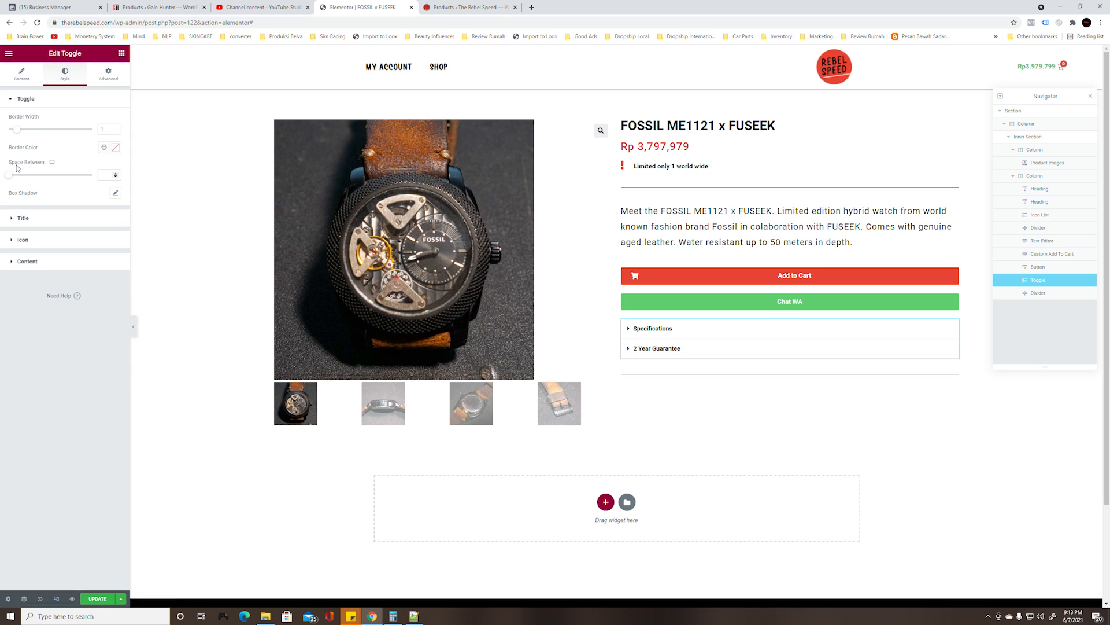
left_click_drag(10, 177, 14, 178)
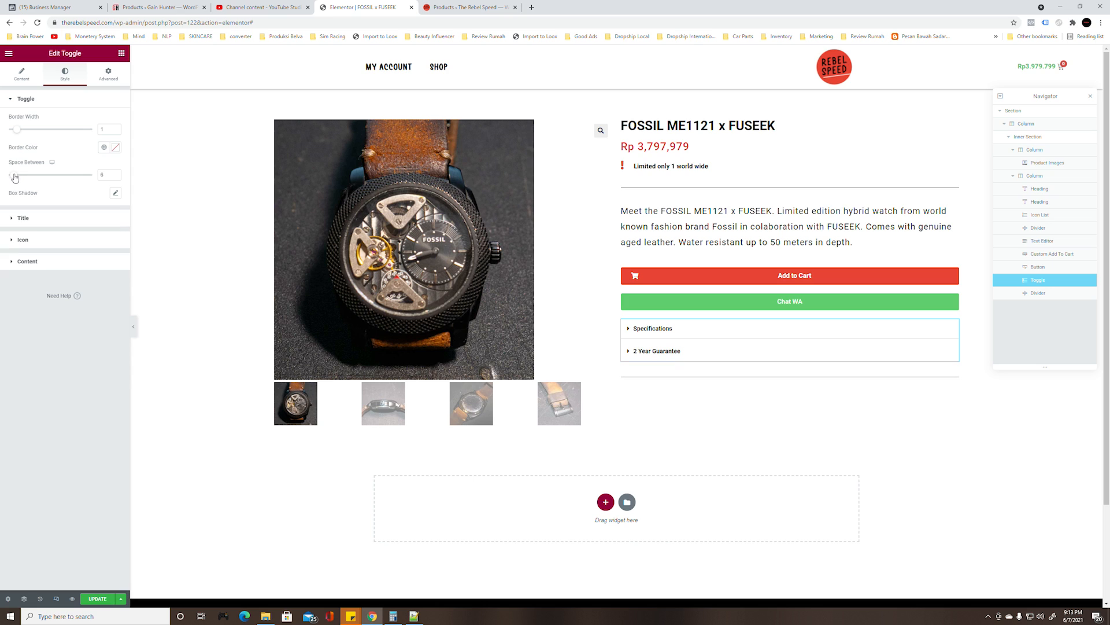
Give the toggle items a box shadow with a blur of 1
left_click(118, 194)
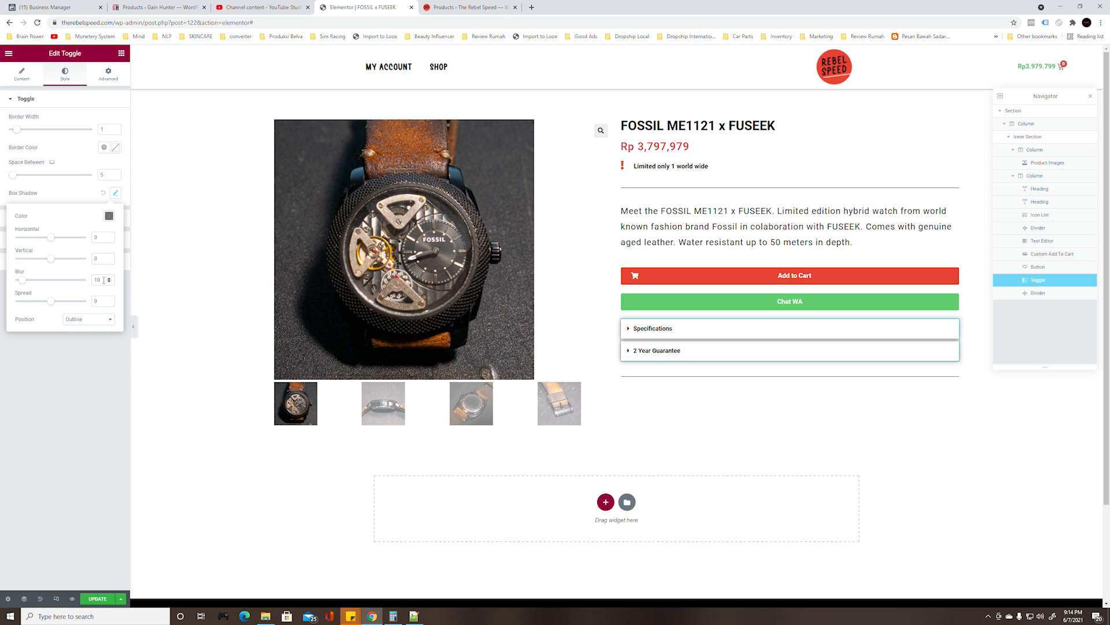
type("5")
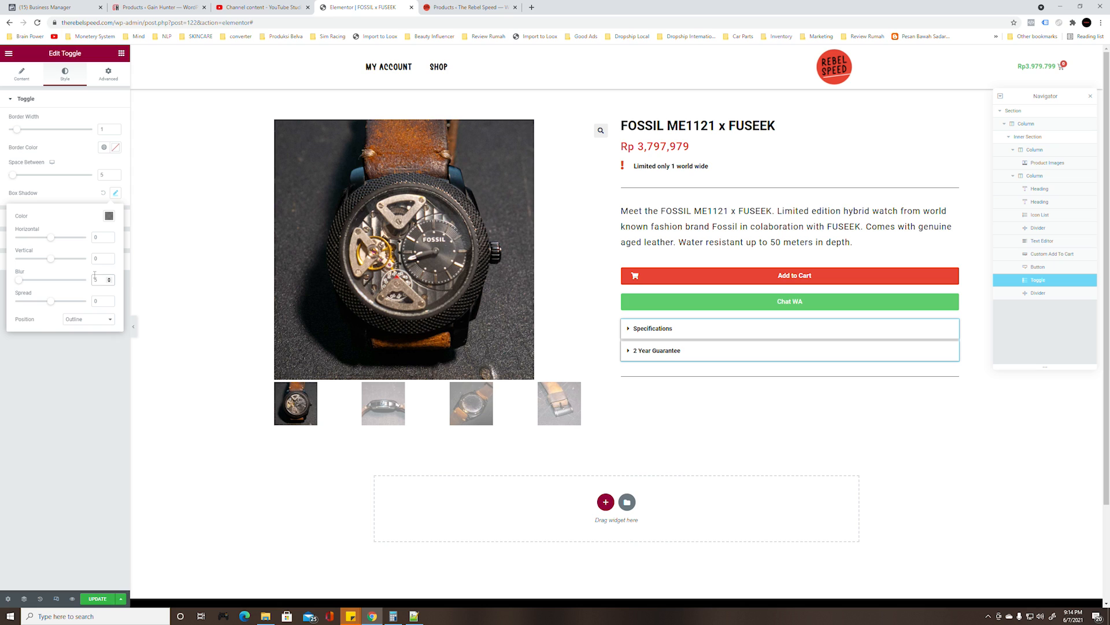
type("1")
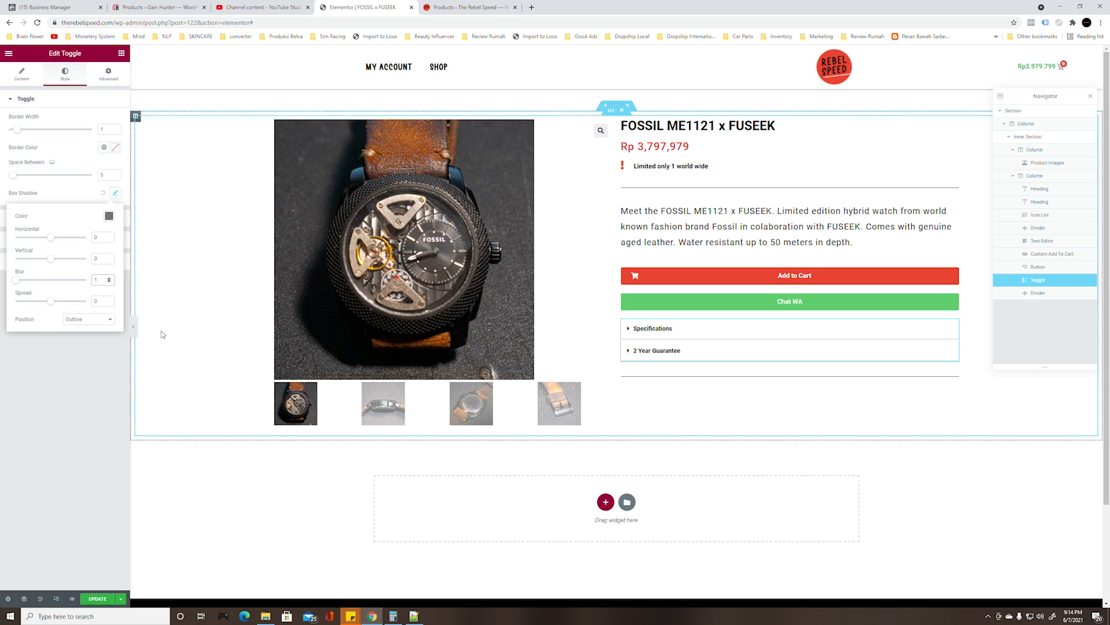
left_click(64, 435)
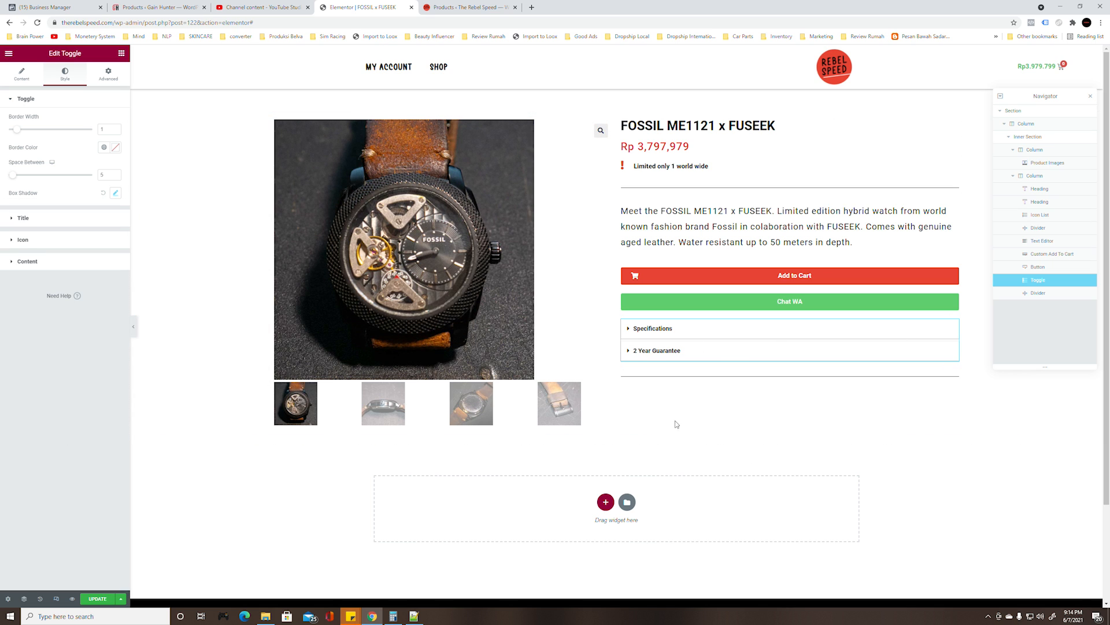
Review the Mechanical Movement & Quartz Twist heading and paragraph in the Notepad++ notes
left_click(122, 53)
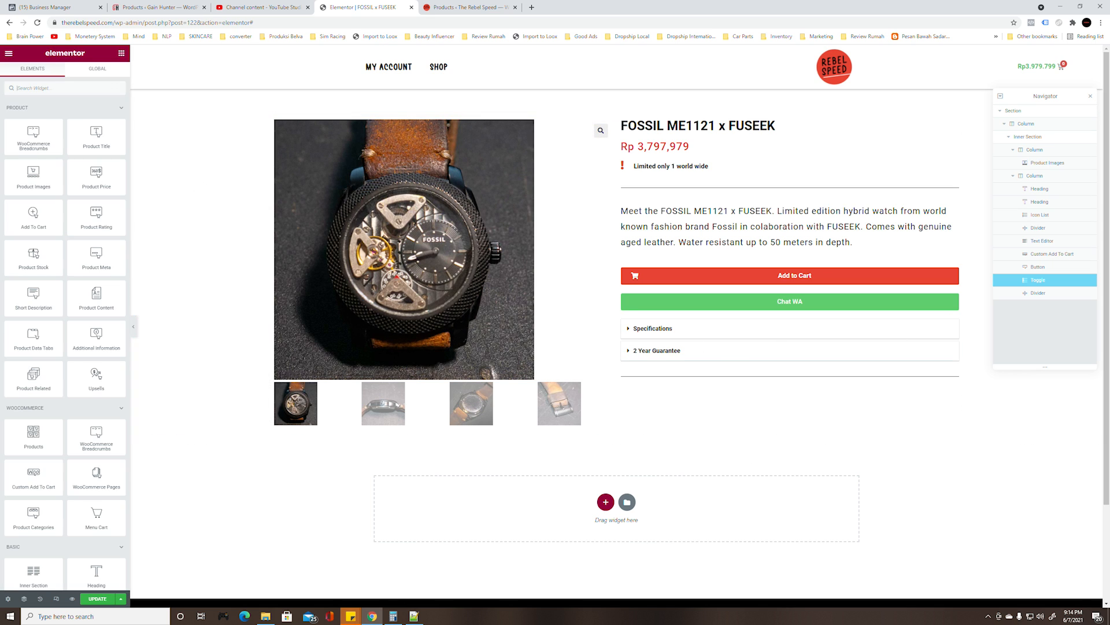
left_click(414, 616)
scroll(730, 247, "down", 1)
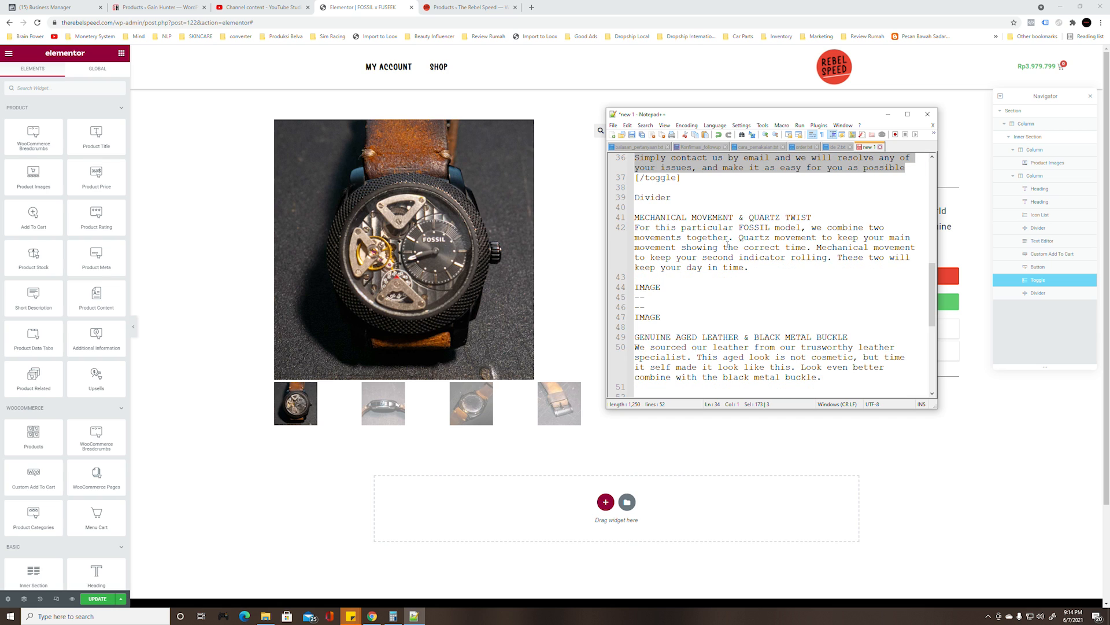
left_click_drag(752, 267, 644, 228)
left_click_drag(816, 219, 633, 216)
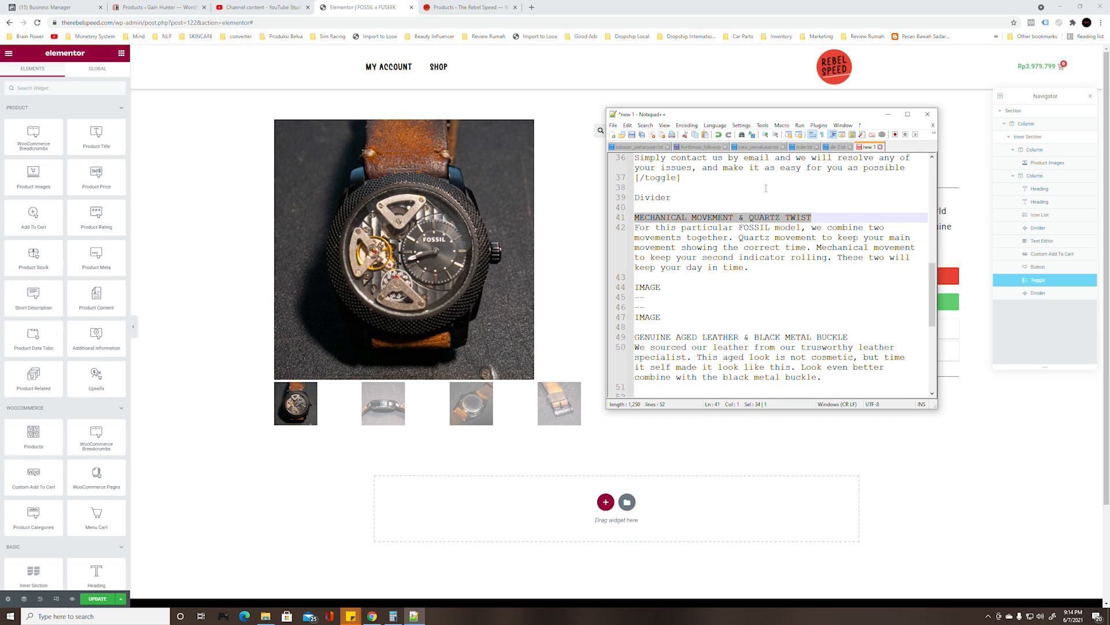
left_click(888, 114)
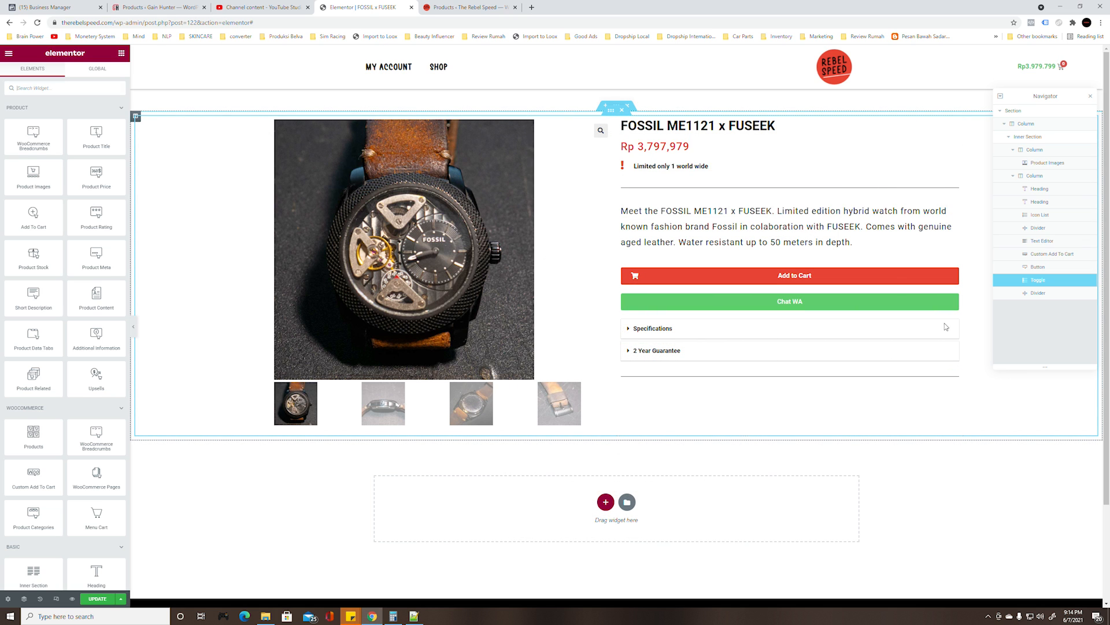
Add a two-column section below the product section, stretch it to full width and set its boxed content width to 1600
scroll(554, 234, "down", 2)
scroll(554, 234, "up", 1)
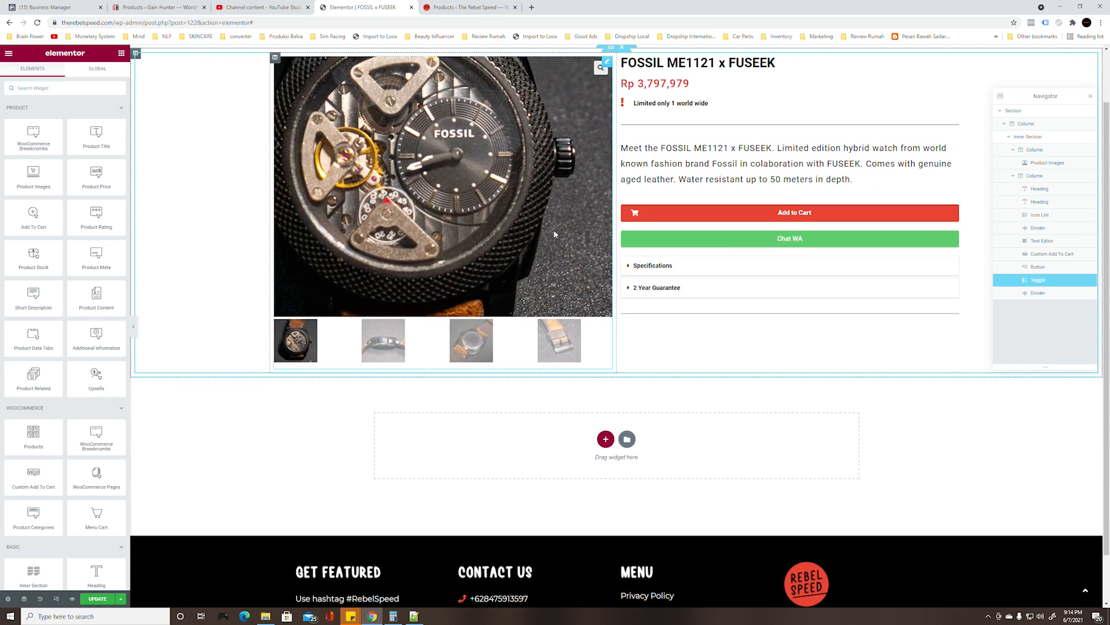
scroll(554, 233, "up", 1)
scroll(661, 314, "down", 2)
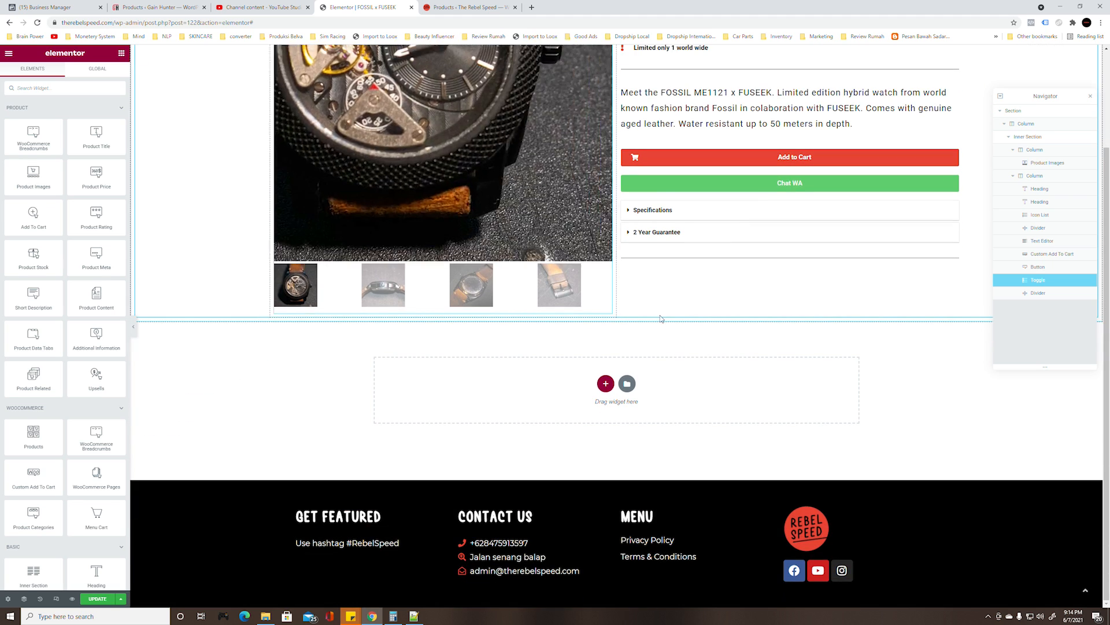
left_click(605, 384)
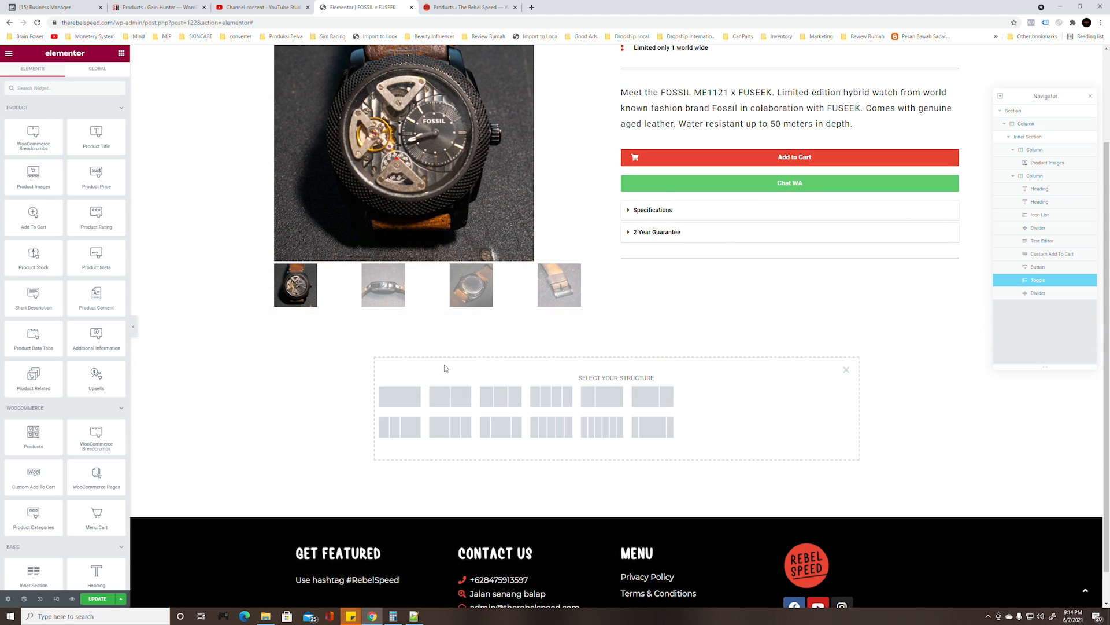
left_click(437, 400)
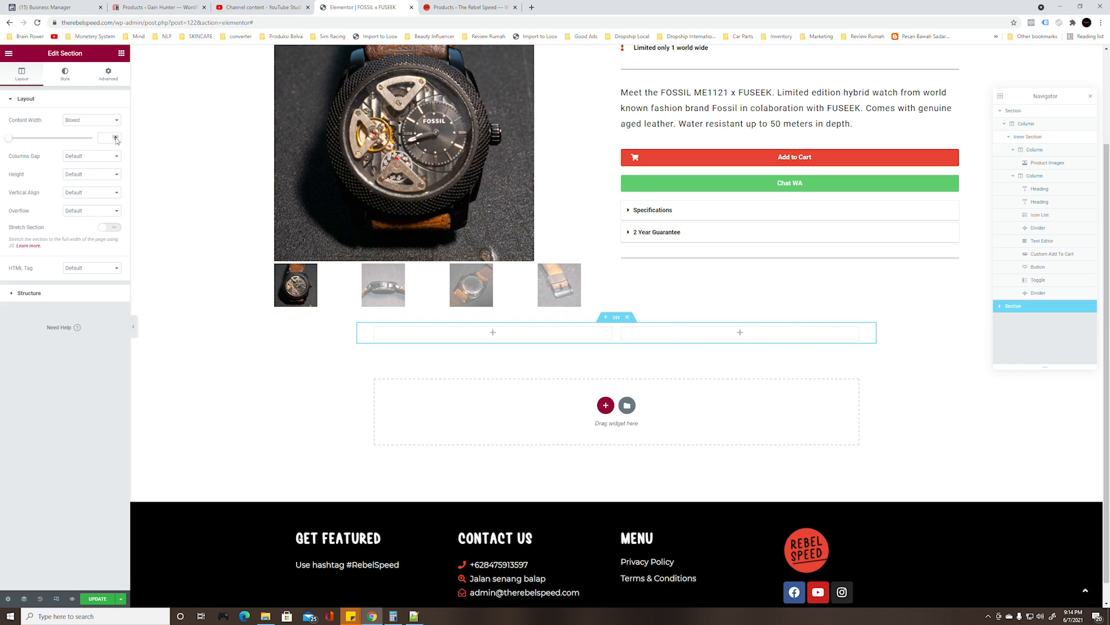
left_click(115, 227)
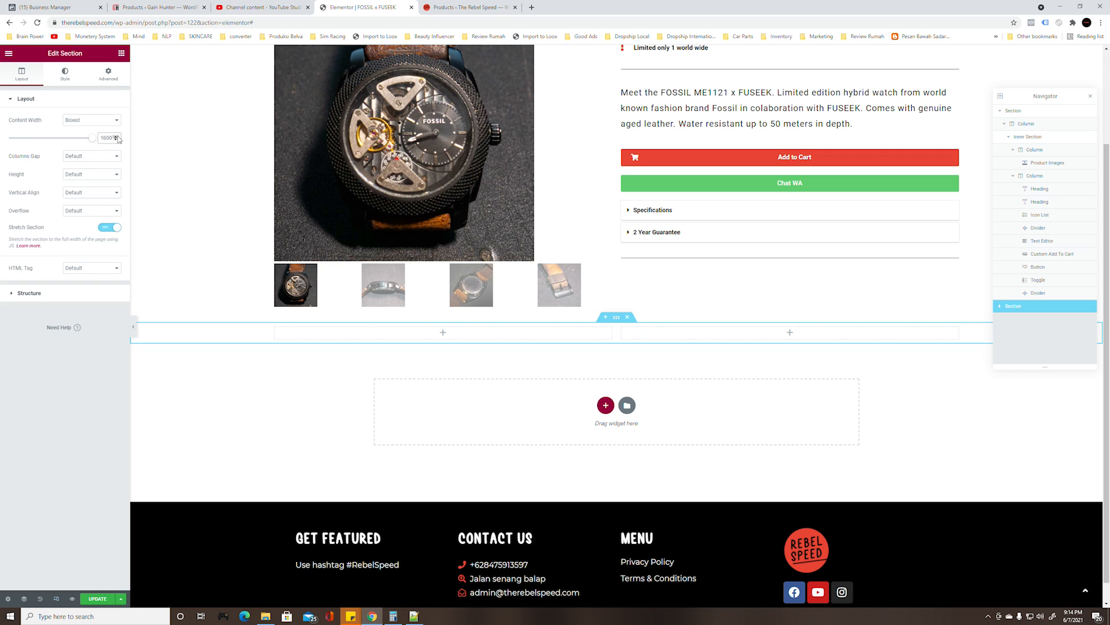
Add a Heading widget to the first column of the new two-column section
left_click(121, 54)
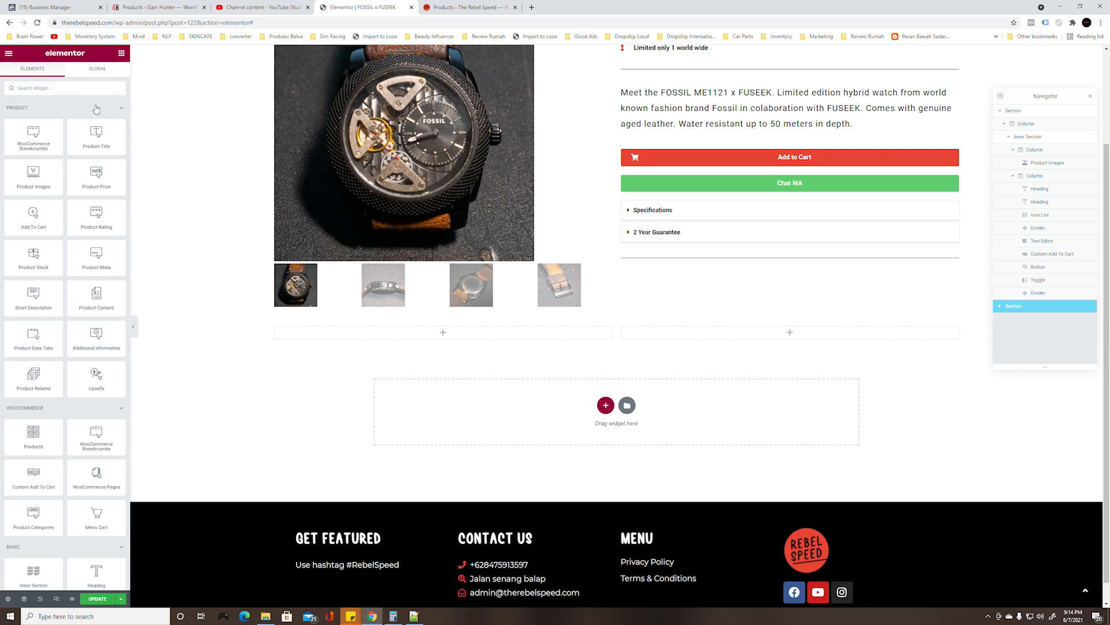
type("te")
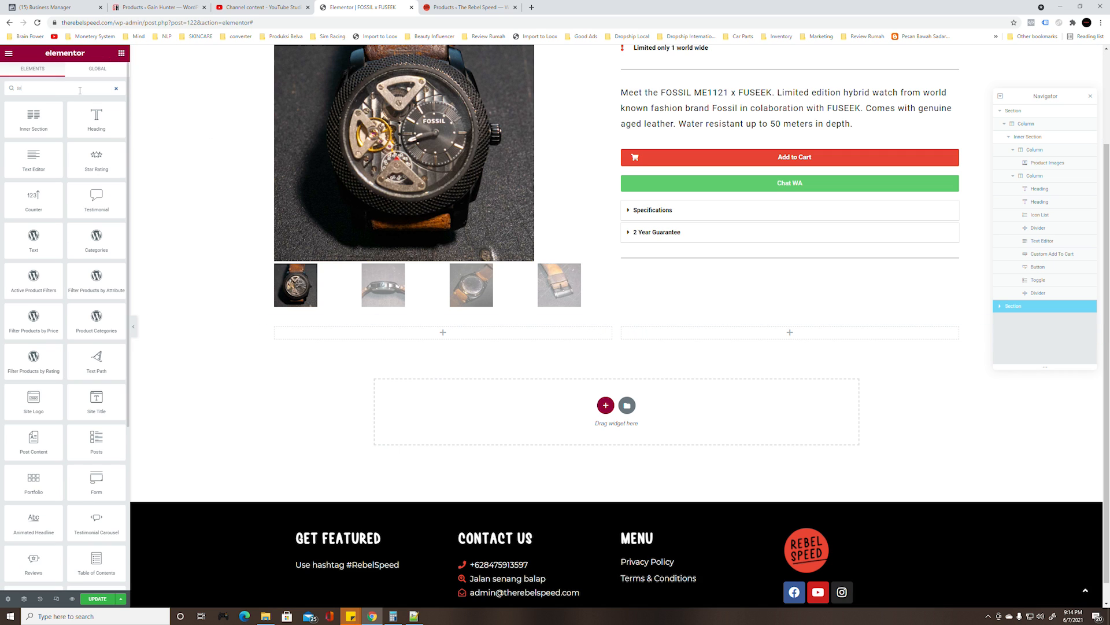
left_click_drag(96, 119, 451, 334)
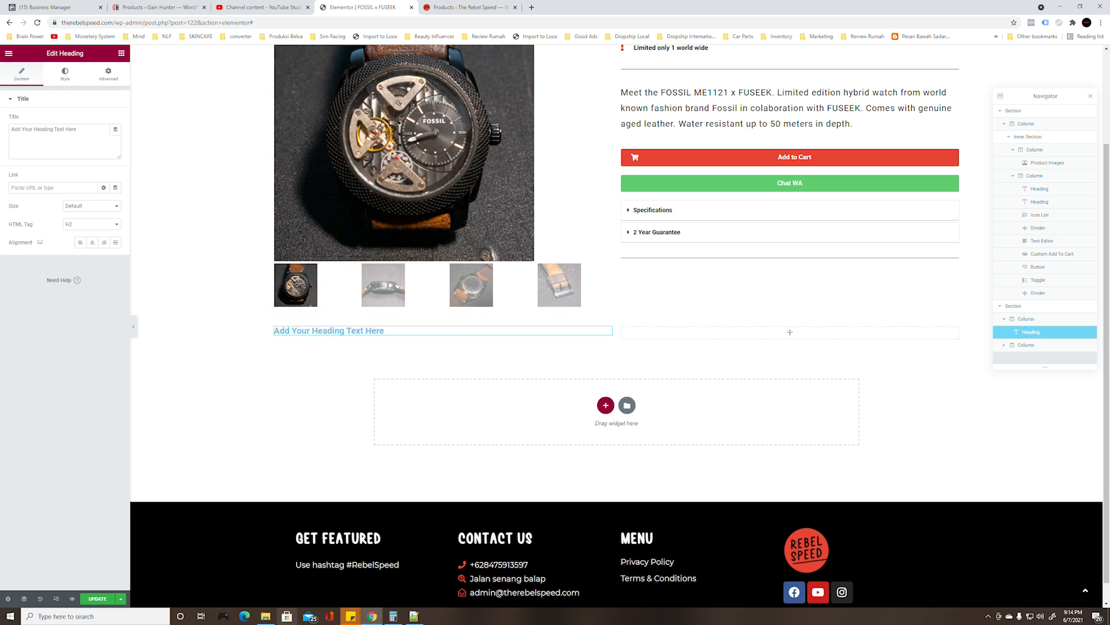
Set the new heading's title to "MECHANICAL MOVEMENT & QUARTZ TWIST", copied from the Notepad++ notes
left_click(414, 615)
left_click(786, 218)
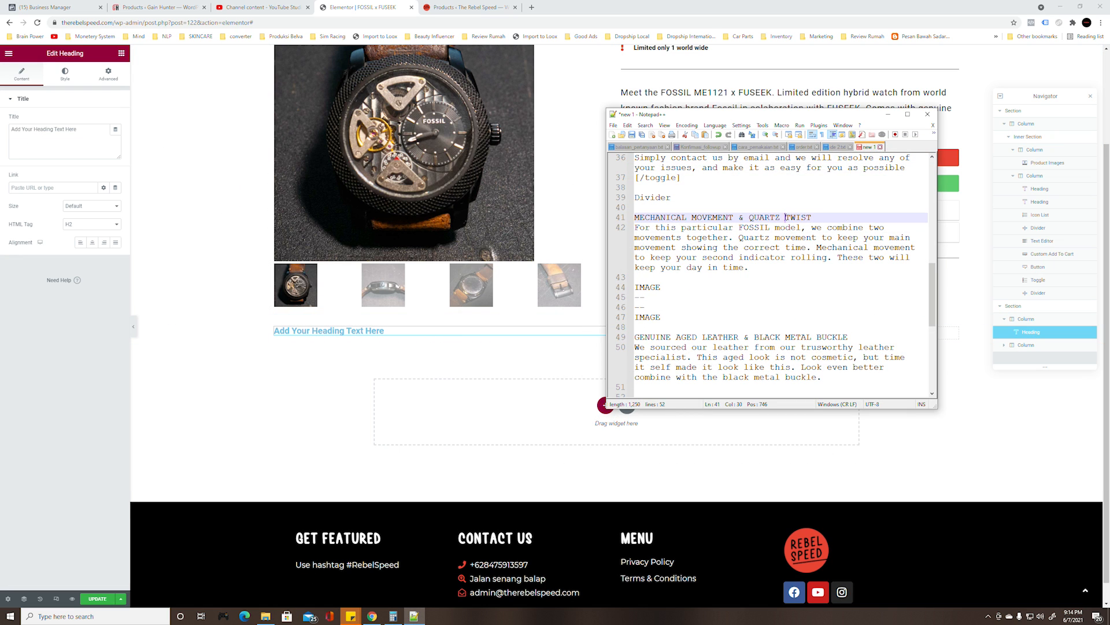
left_click_drag(820, 215, 640, 218)
key("ctrl+c")
left_click(58, 138)
key("ctrl+v")
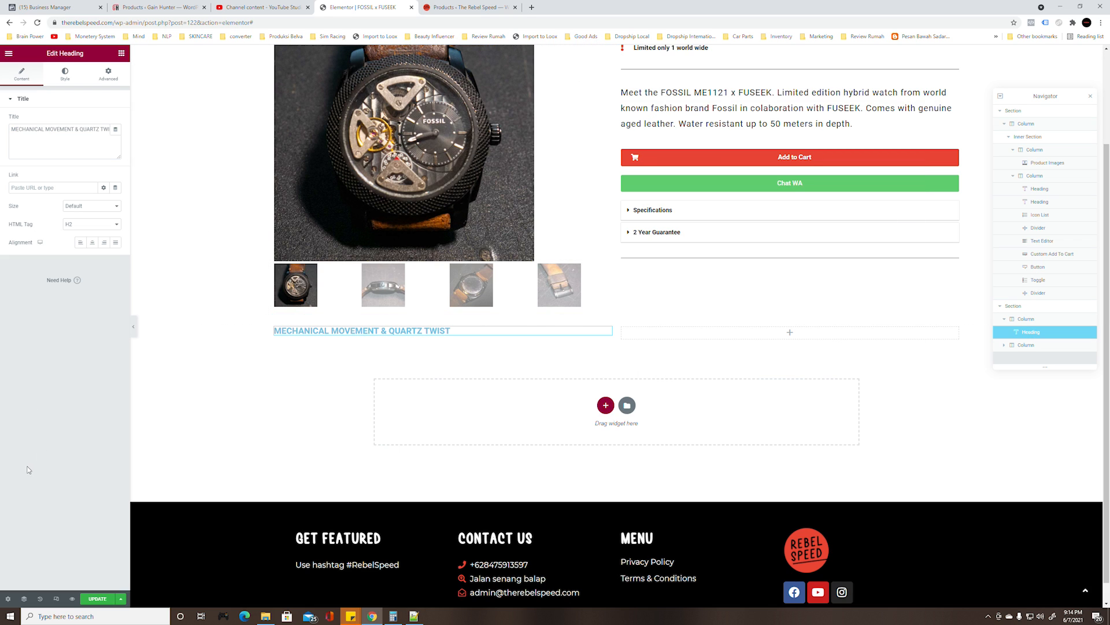
Style the MECHANICAL MOVEMENT & QUARTZ TWIST heading with the global Black colour, Bold weight, letter spacing 1 and size 30
left_click(65, 74)
left_click(104, 119)
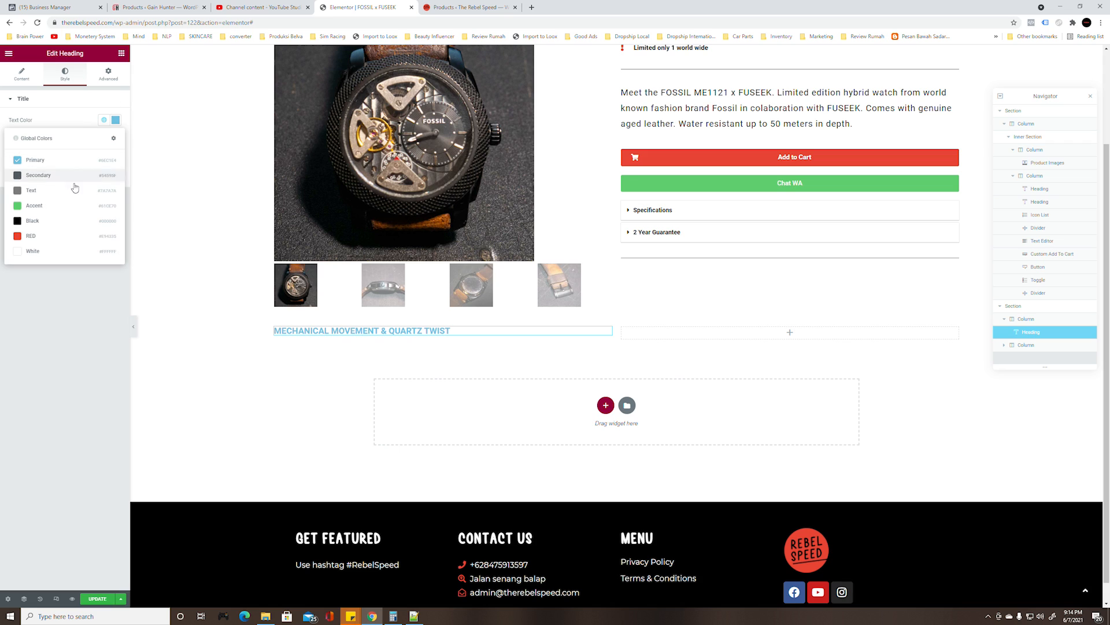
left_click(40, 221)
left_click(116, 139)
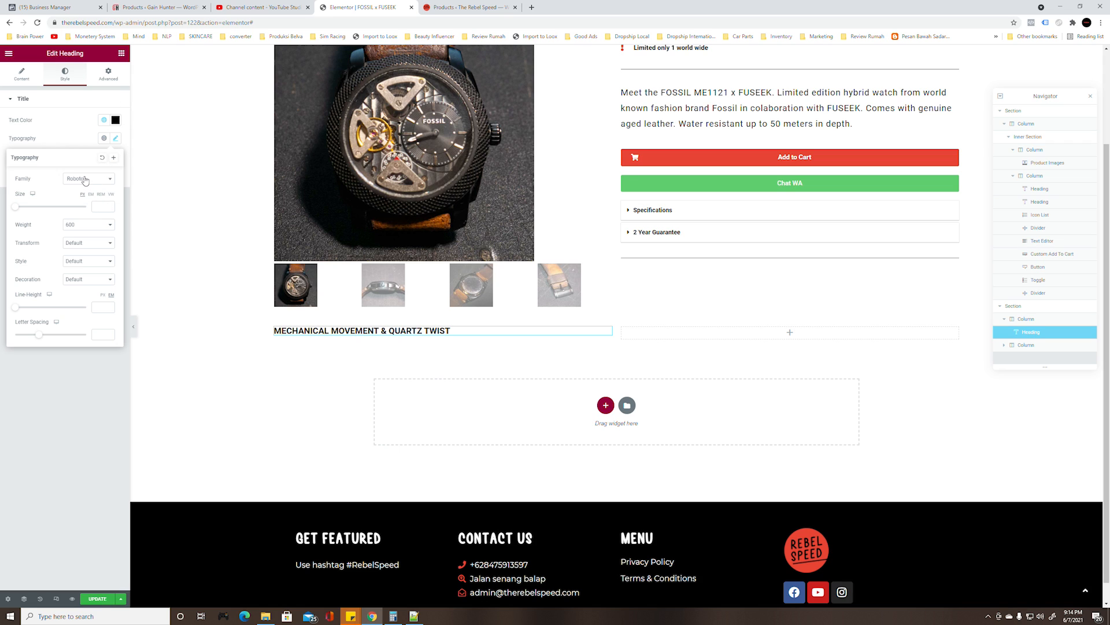
left_click(74, 227)
left_click(72, 311)
type("1")
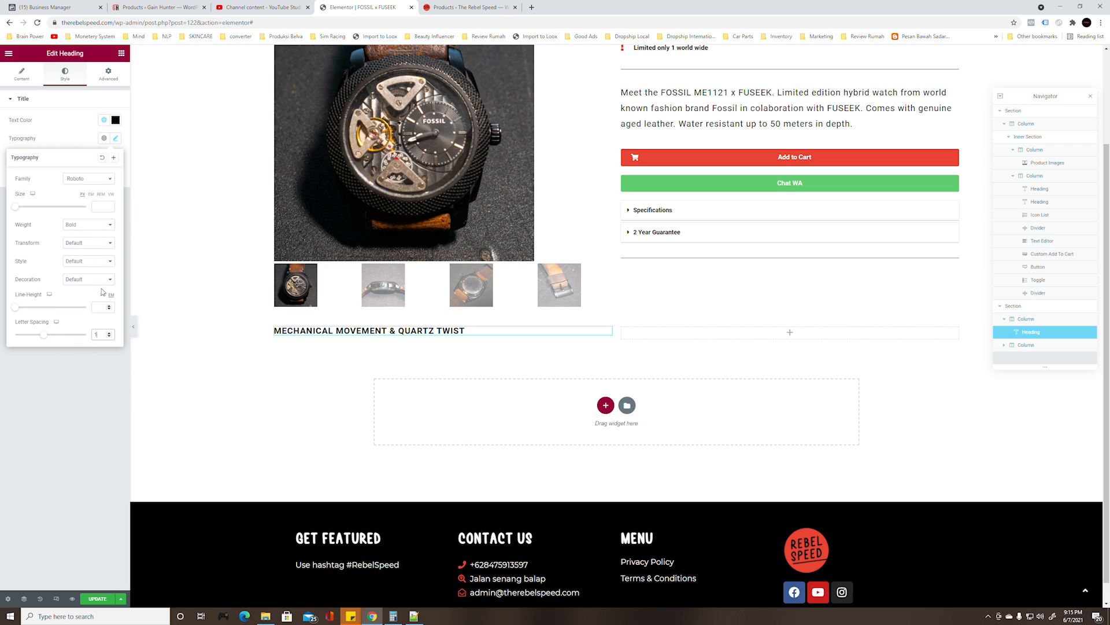
left_click(96, 206)
type("20")
type("30")
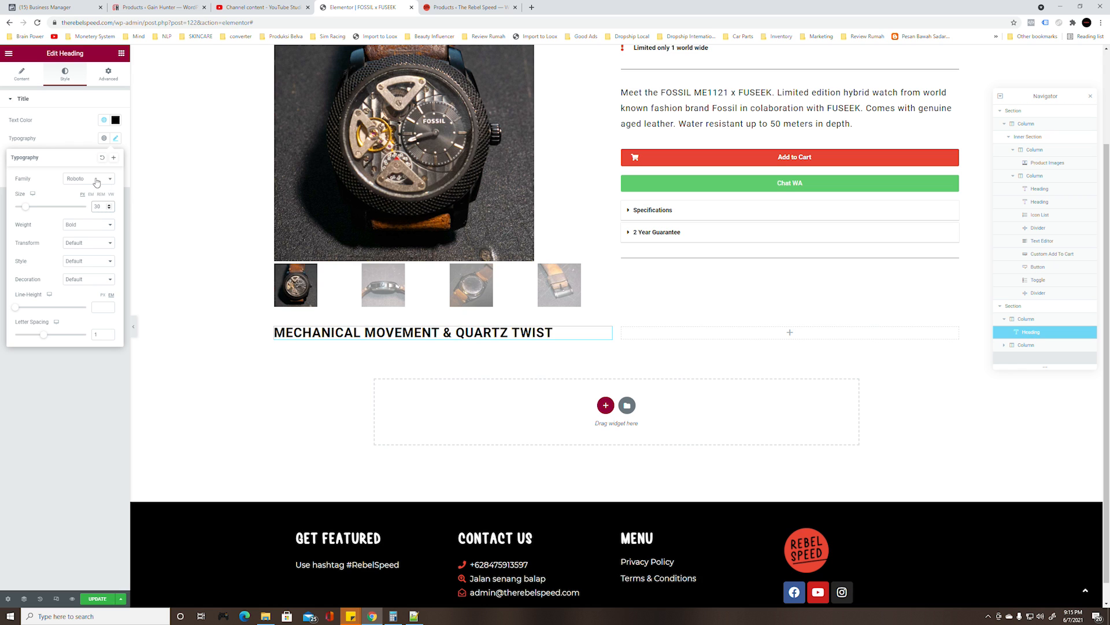
Add a Text Editor widget below the heading and fill it with the mechanical and quartz movement paragraph copied from the Notepad++ notes
left_click(121, 53)
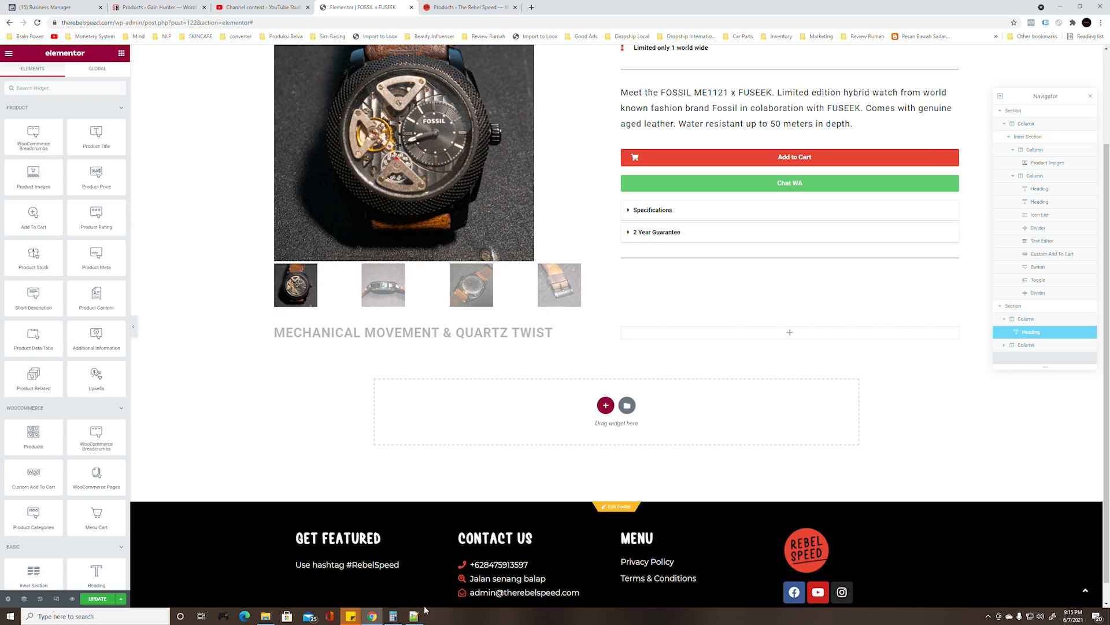
left_click(414, 616)
left_click_drag(749, 267, 635, 227)
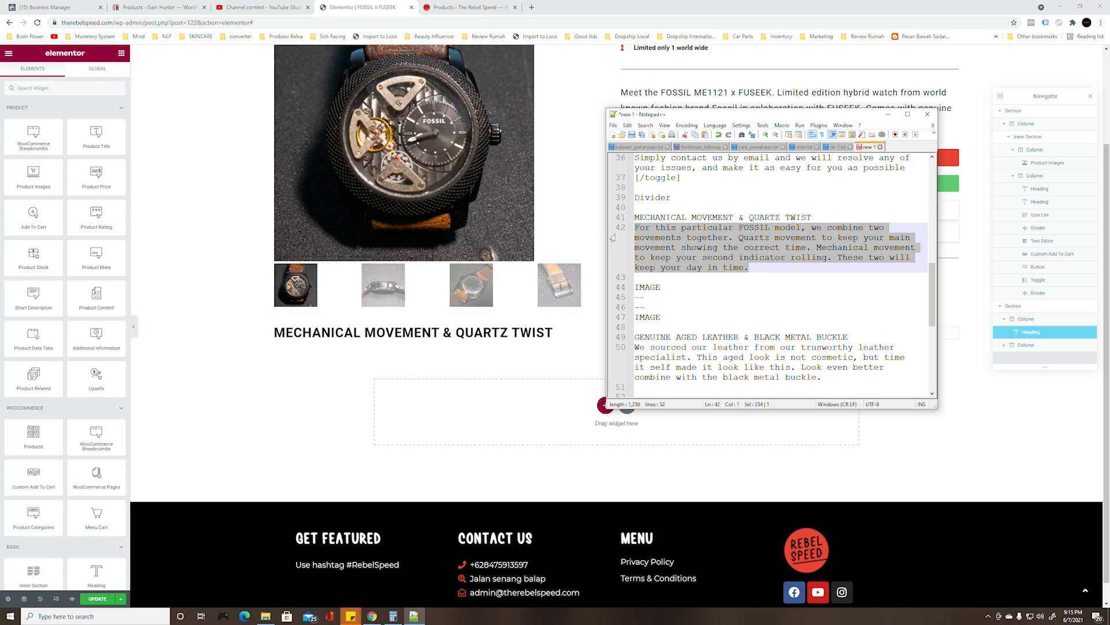
left_click(122, 53)
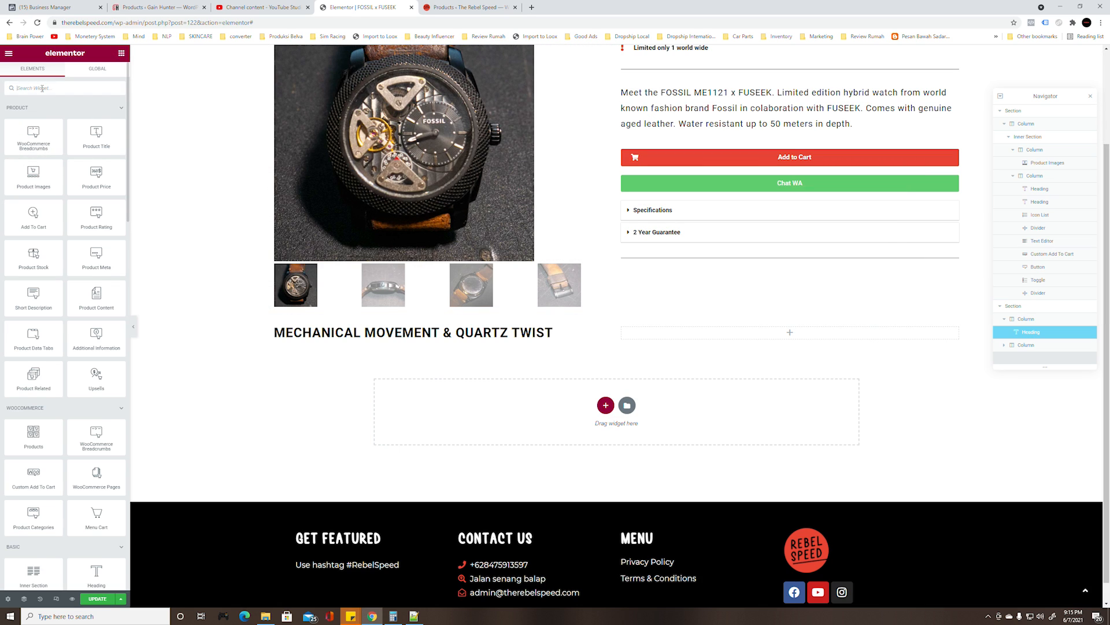
type("te")
left_click_drag(34, 157, 340, 317)
key("ctrl+a")
key("ctrl+v")
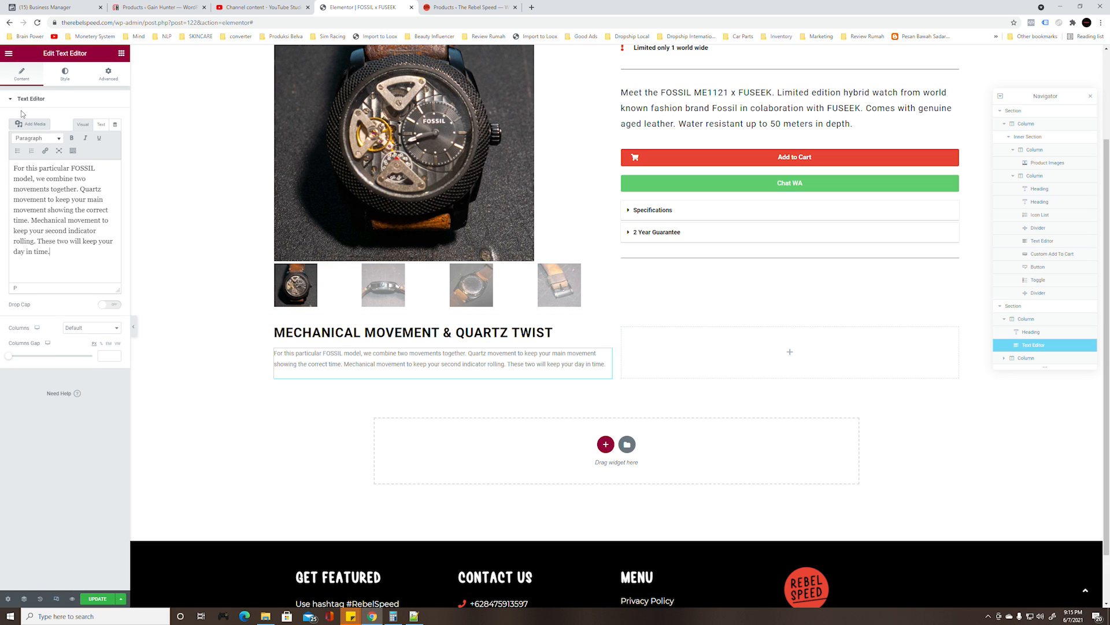
Style the new paragraph with the global Black colour, Normal weight, letter spacing 1 and size 20
left_click(64, 74)
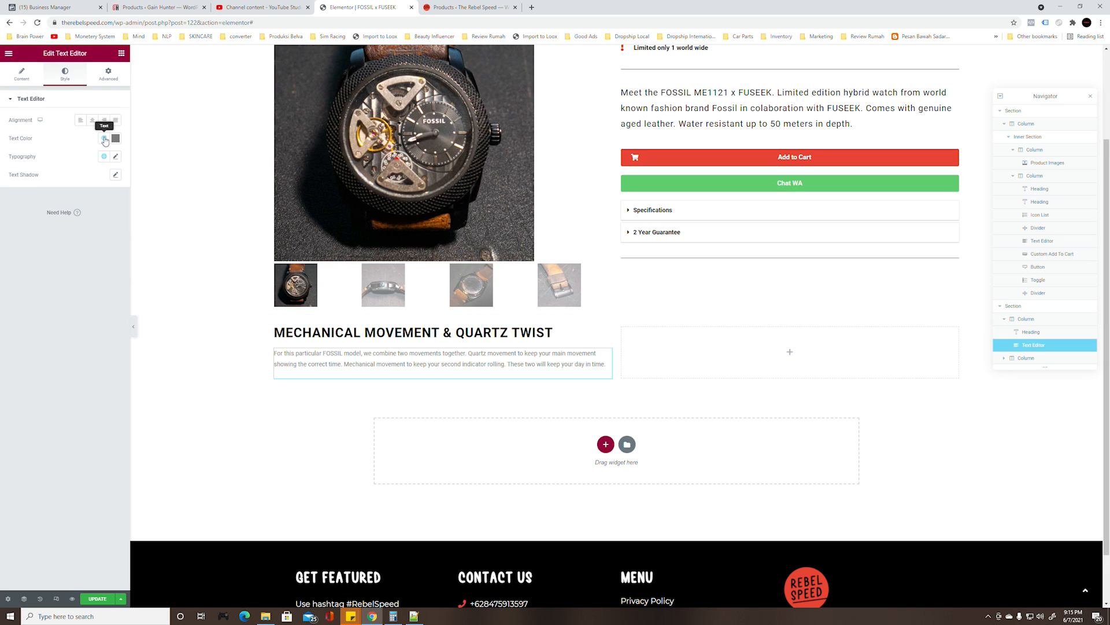
left_click(104, 137)
left_click(31, 238)
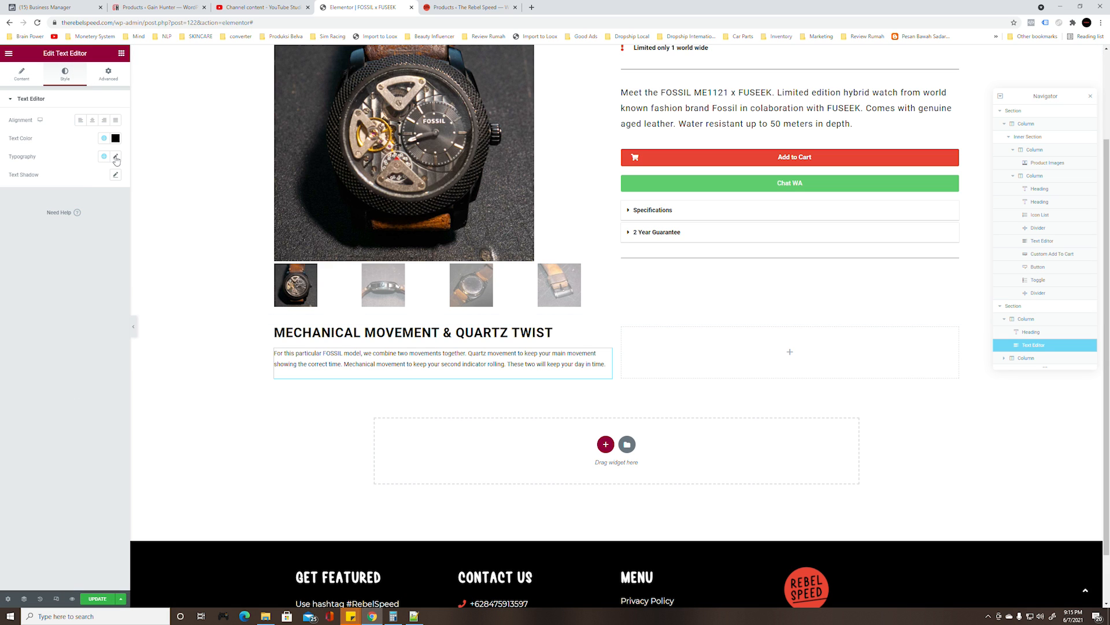
left_click(116, 157)
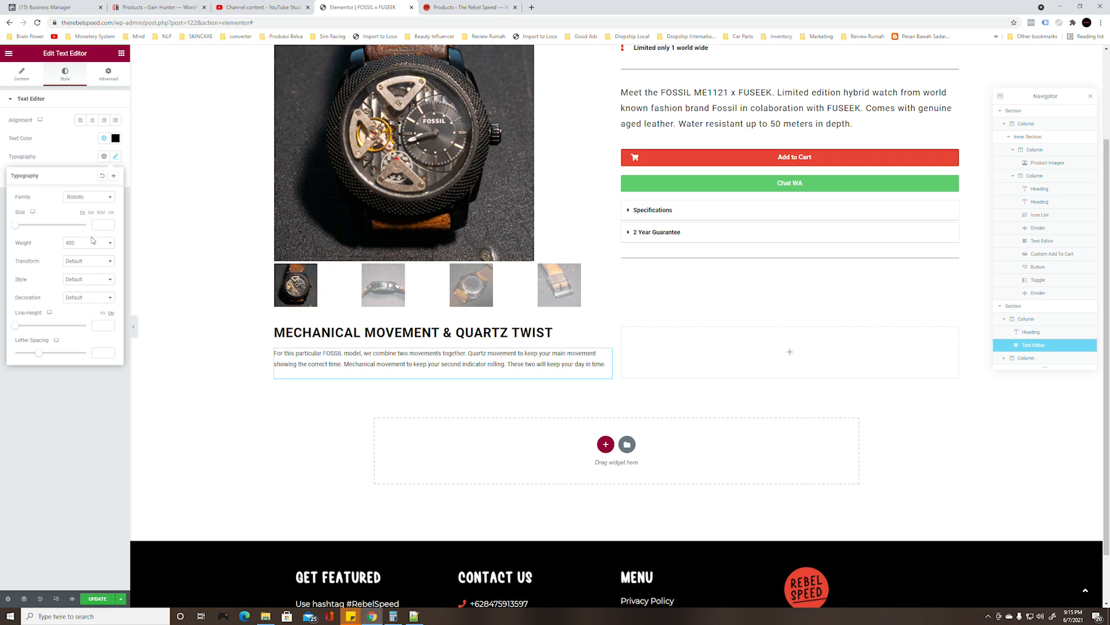
left_click(93, 241)
left_click(107, 318)
type("1")
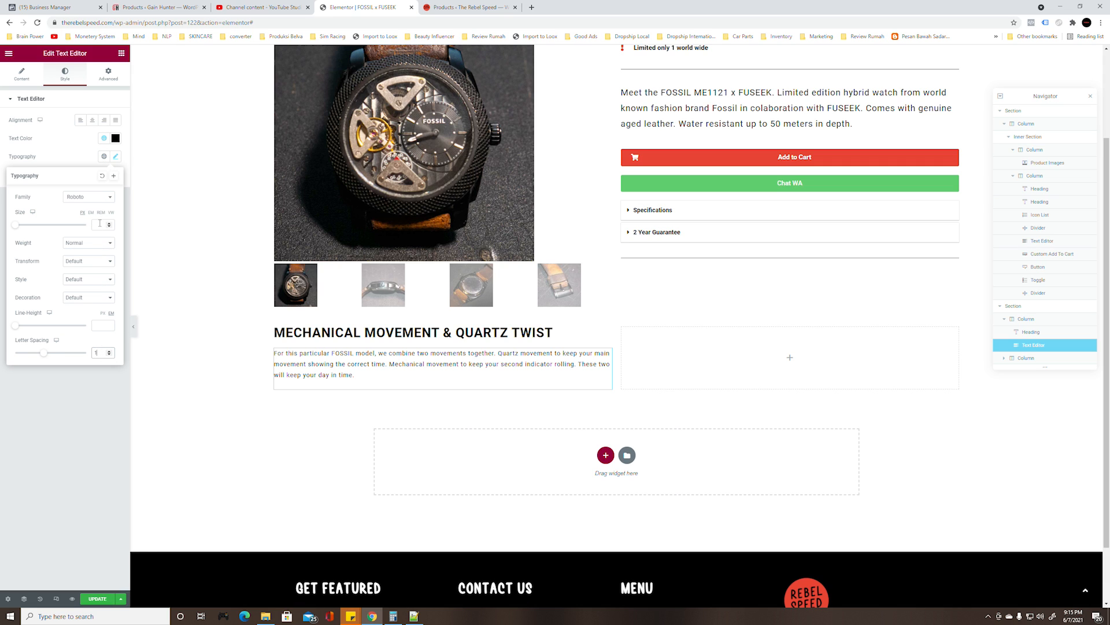
type("20")
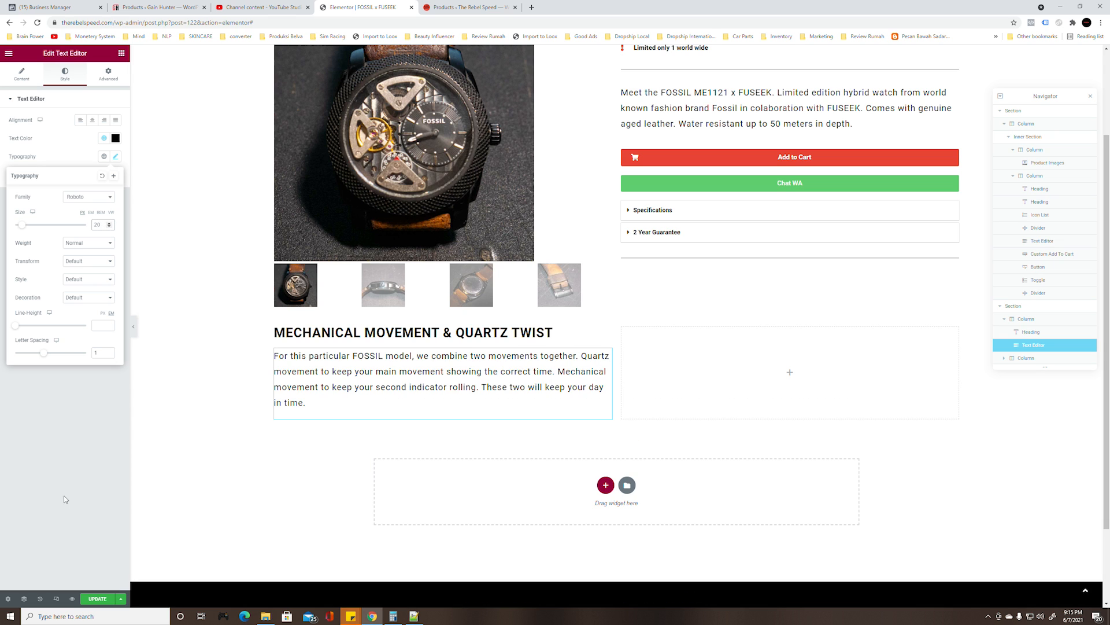
left_click(70, 467)
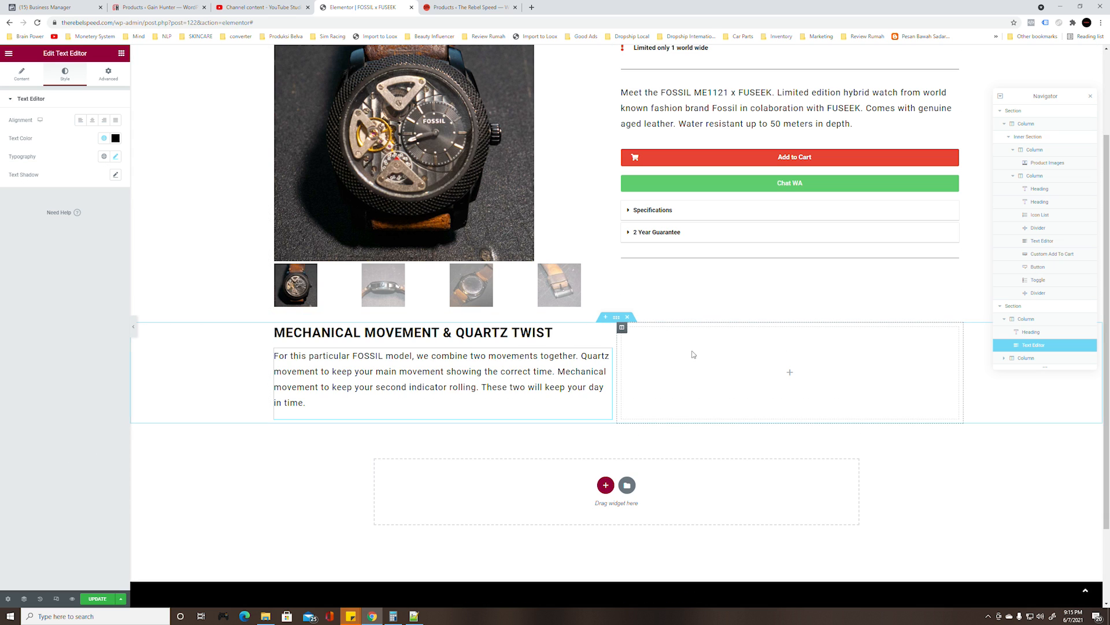
Add an Image widget to the empty second column beside the movement heading and paragraph
left_click(121, 53)
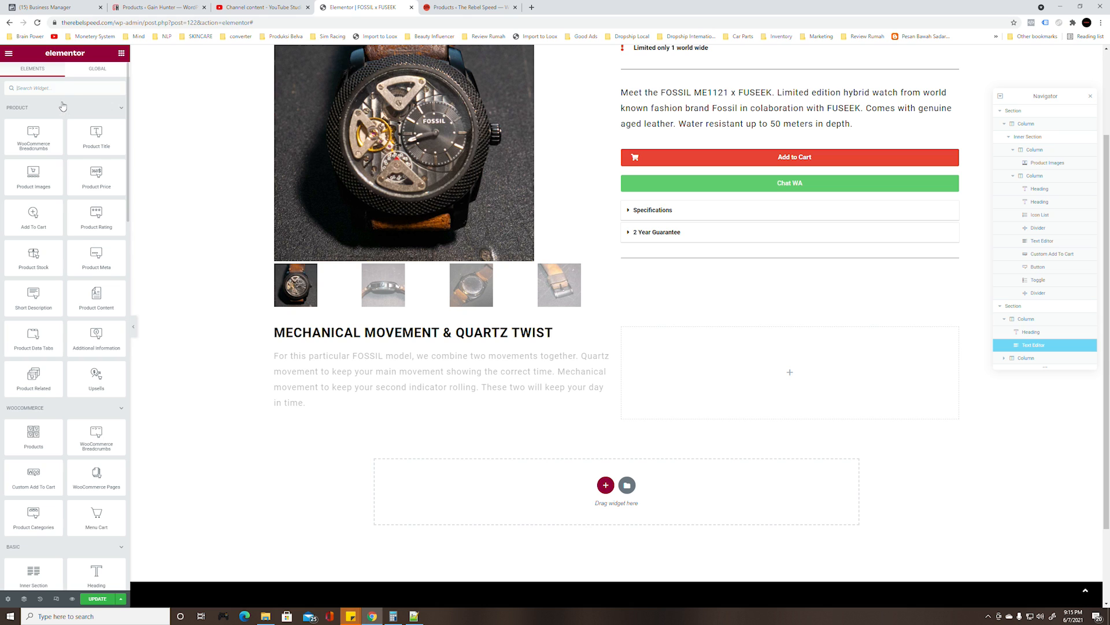
left_click(57, 86)
type("im")
left_click_drag(34, 119, 733, 367)
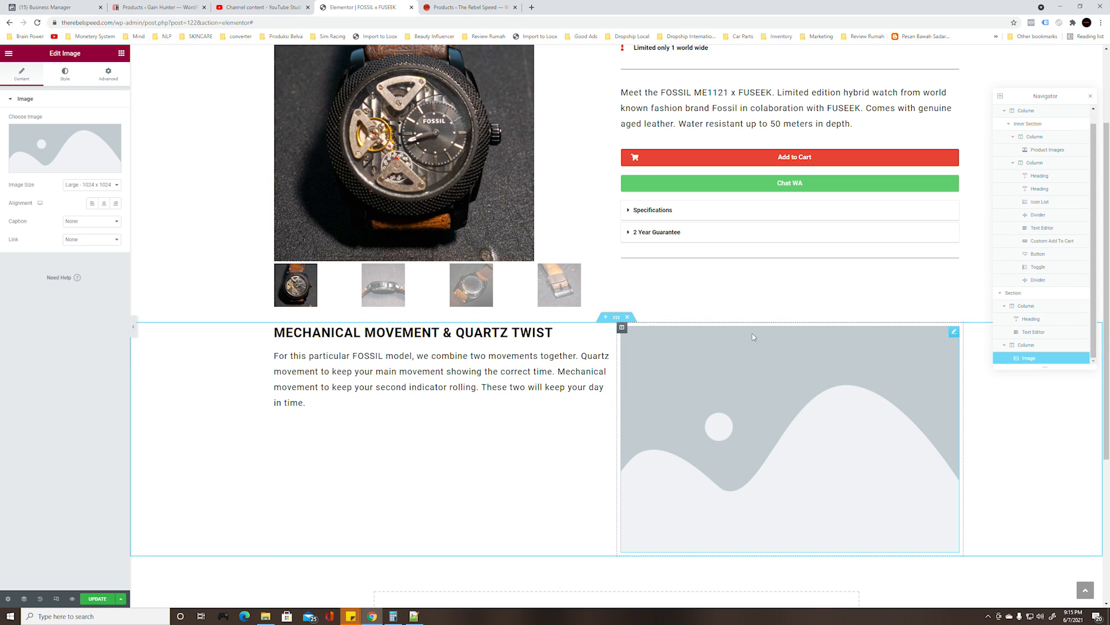
Insert the close-up watch face photo from the media library into the Image widget and set its image size to Full
left_click(35, 150)
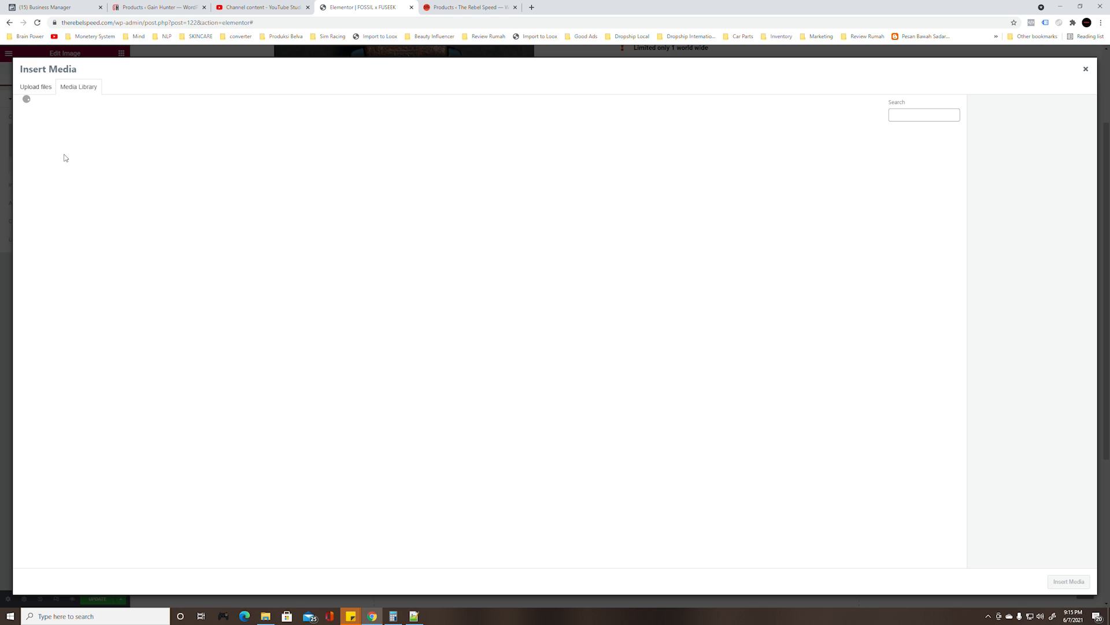
left_click(200, 168)
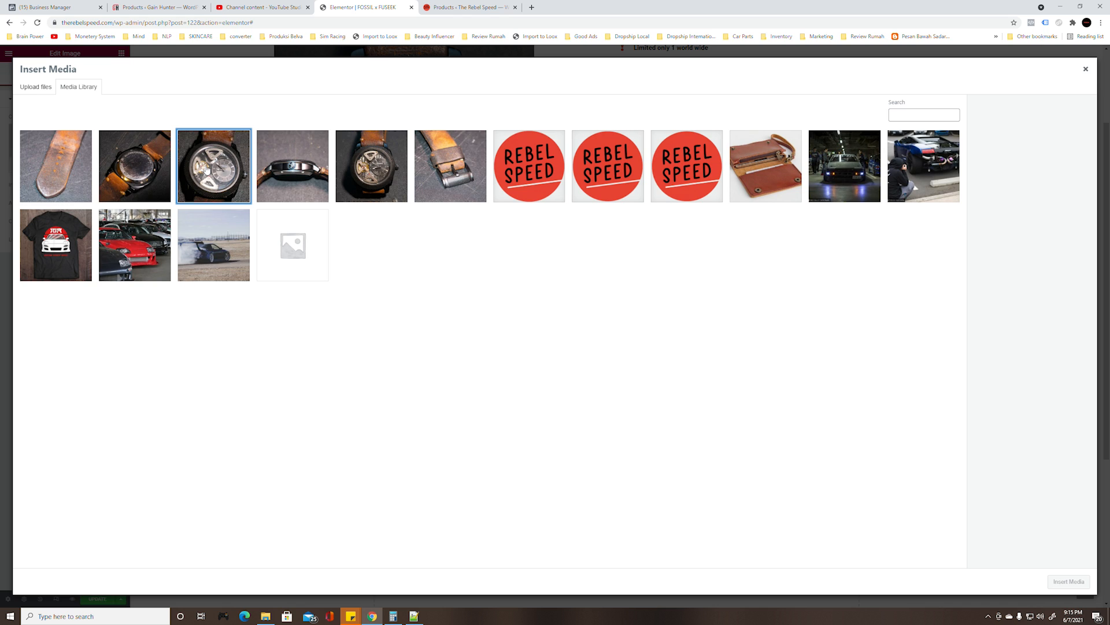
left_click(1069, 582)
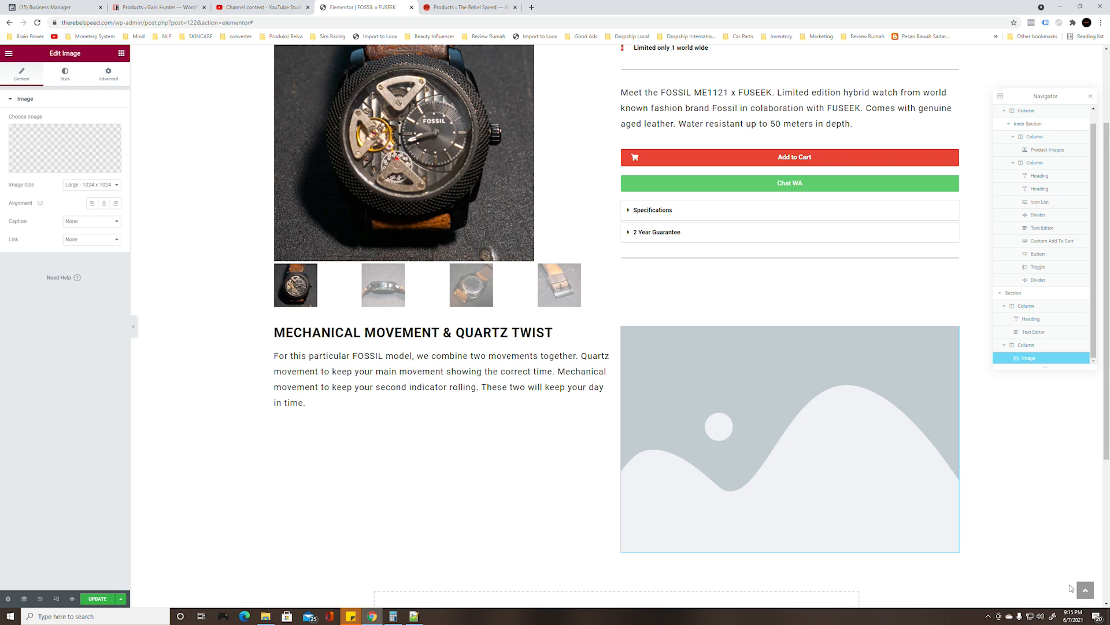
left_click(76, 184)
left_click(79, 273)
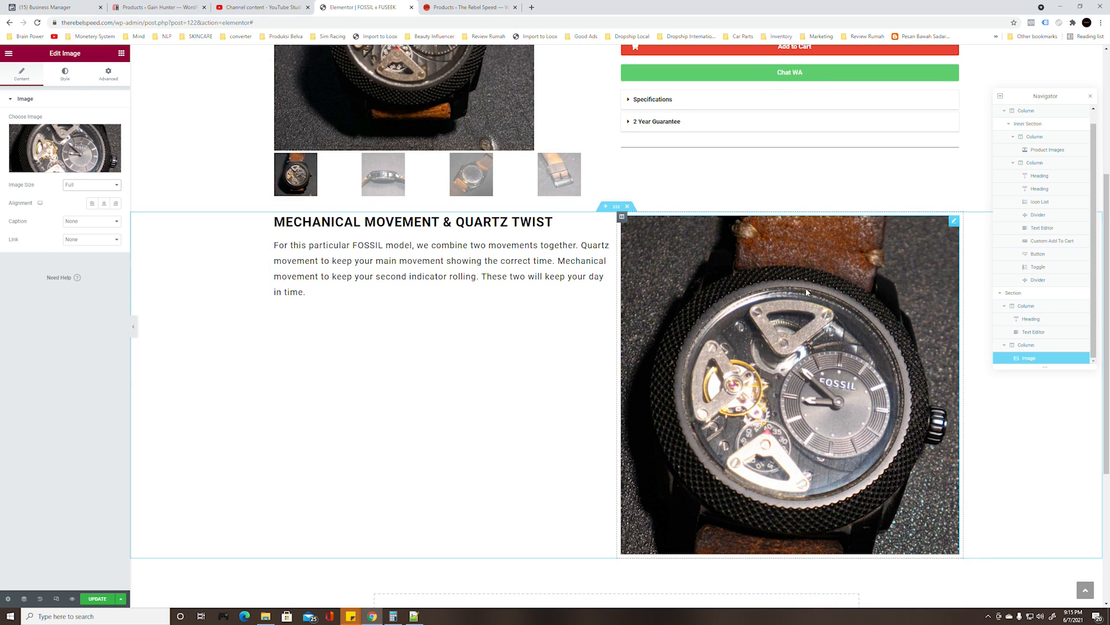
Set the watch face image's max width to 60%
left_click(65, 74)
left_click_drag(9, 157, 53, 157)
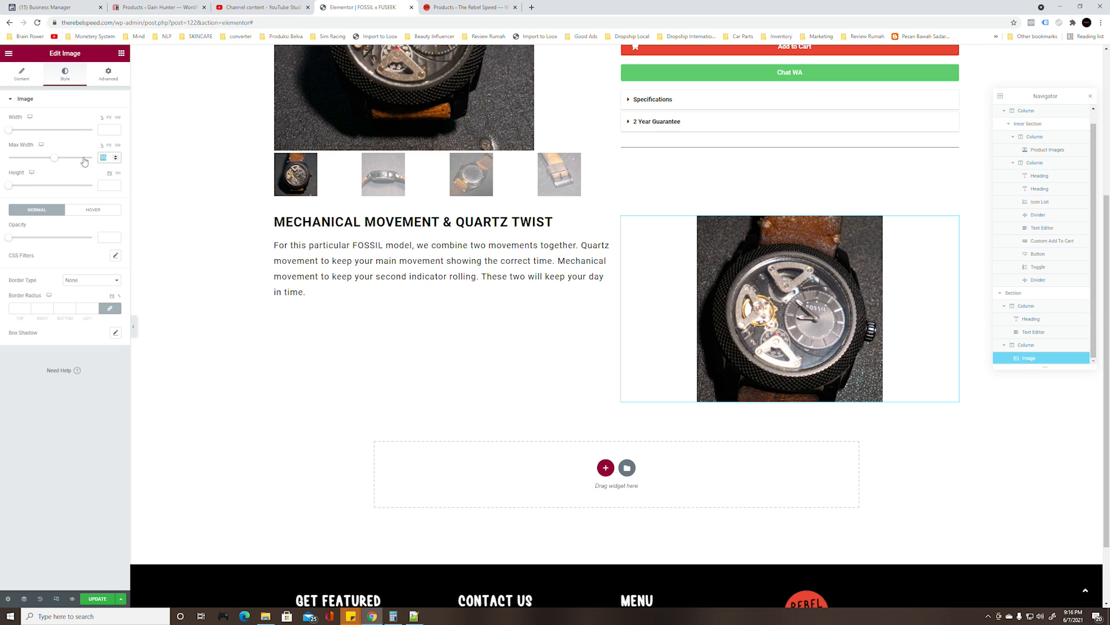
type("60")
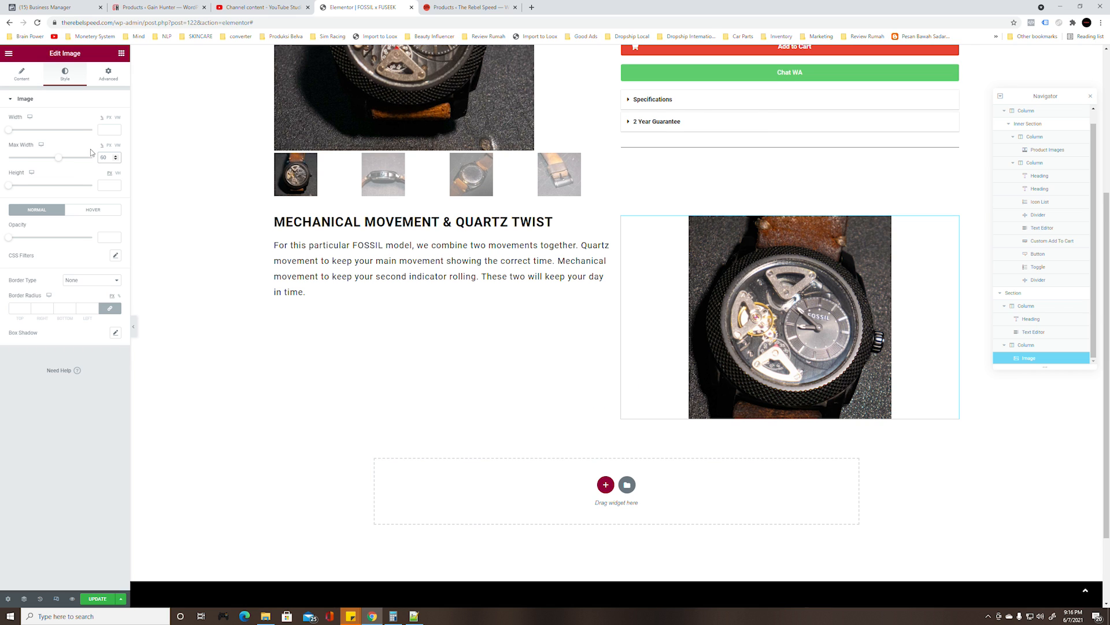
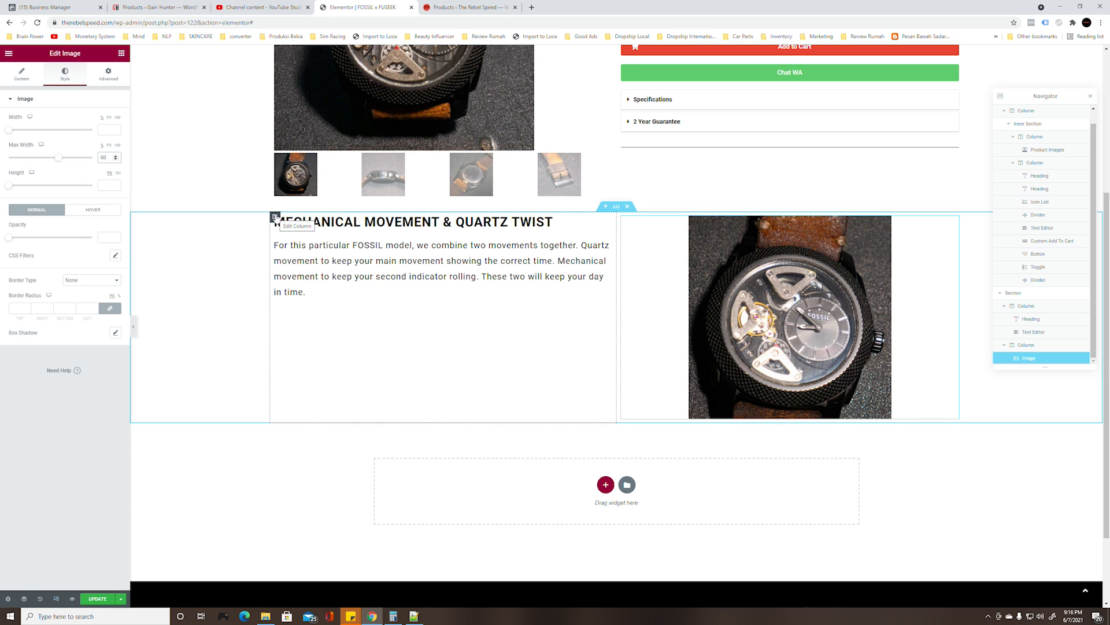
Set the vertical alignment of the column holding the heading and paragraph to Middle
left_click(276, 218)
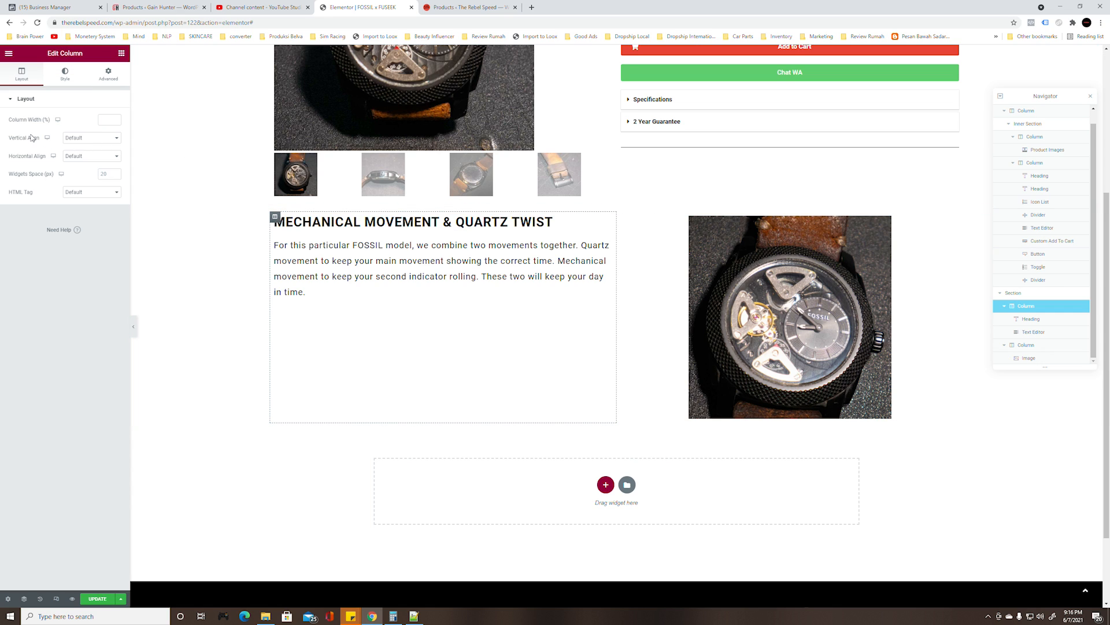
left_click(76, 141)
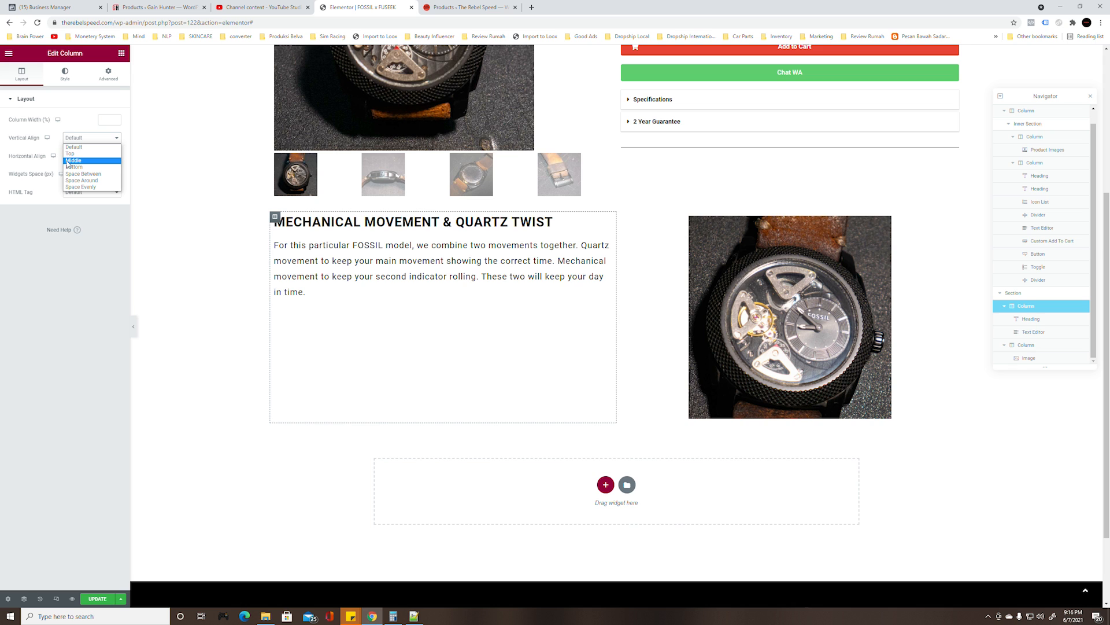
left_click(68, 164)
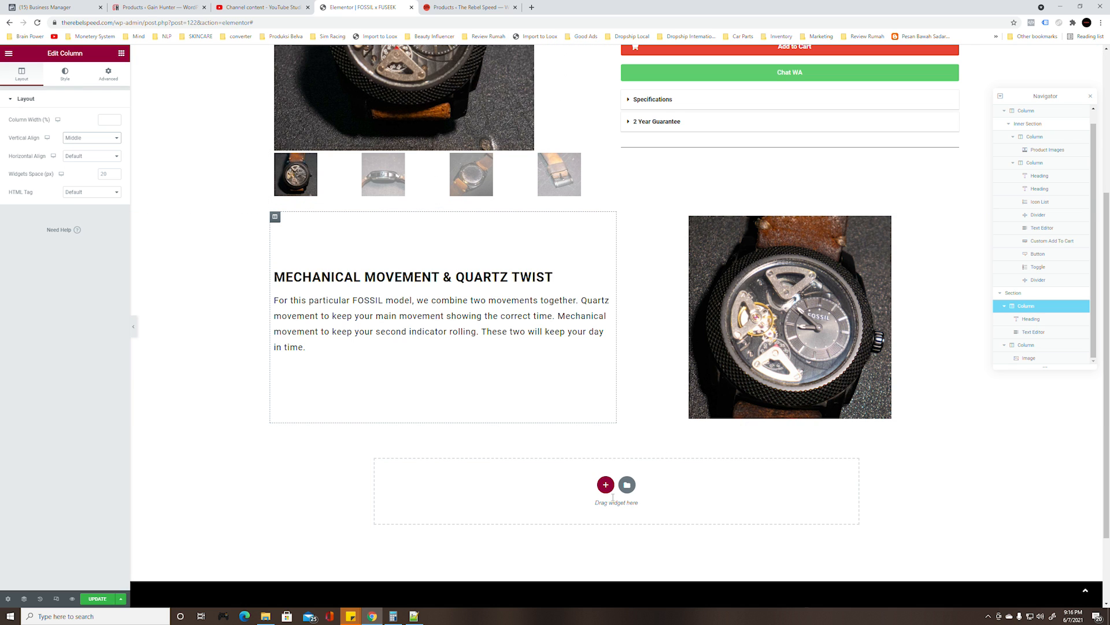
Add another two-column section below the movement section, stretch it to full width and set its boxed content width to 1600
scroll(579, 375, "down", 2)
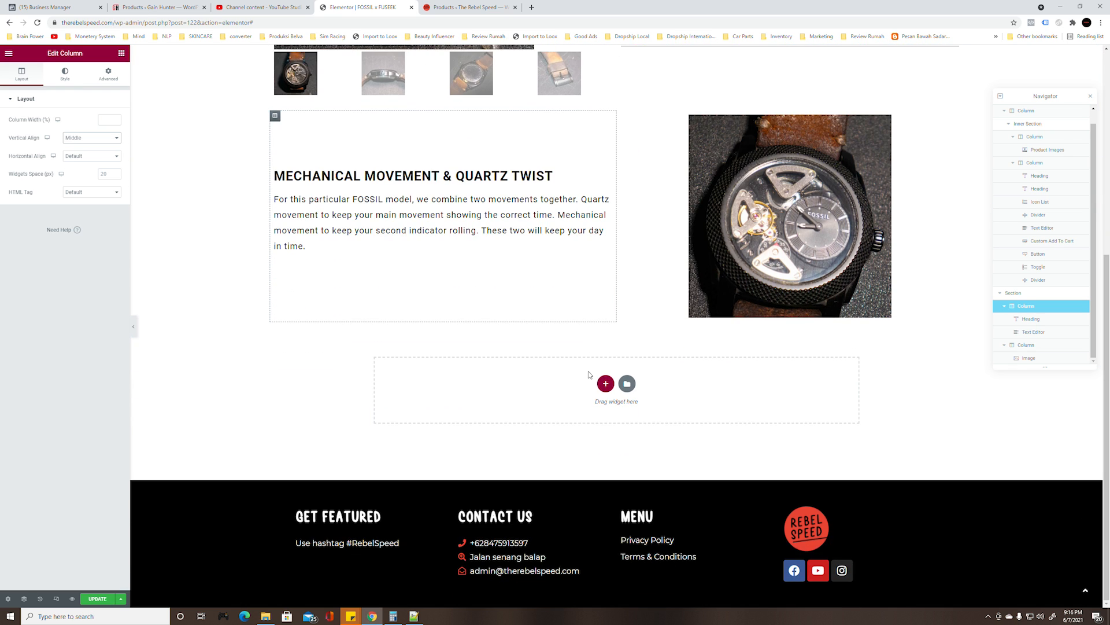
left_click(606, 384)
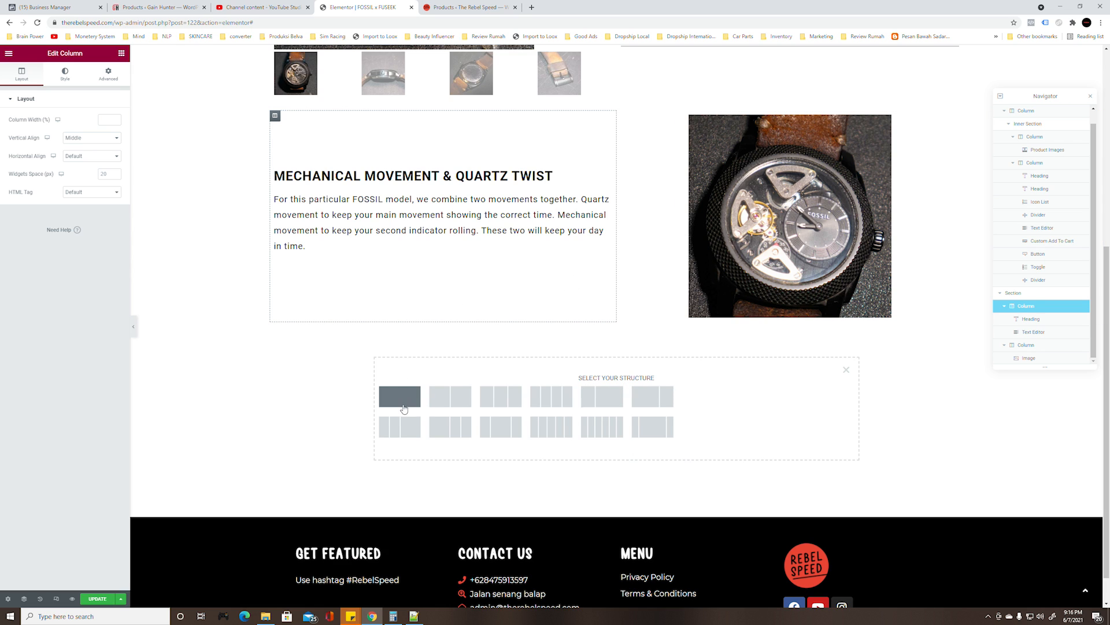
left_click(446, 394)
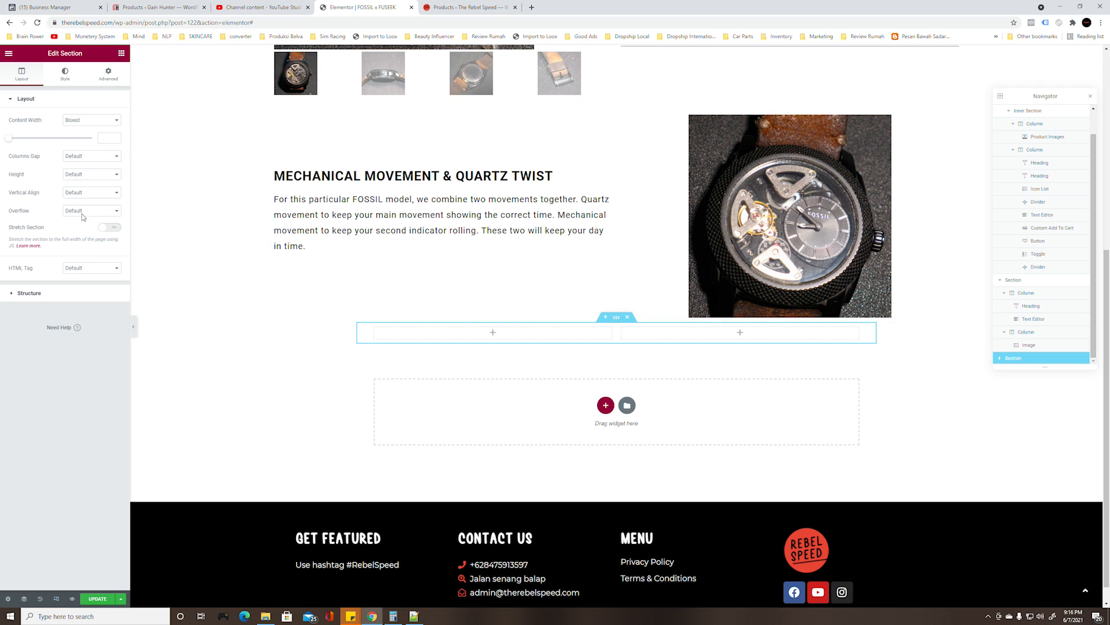
left_click(113, 227)
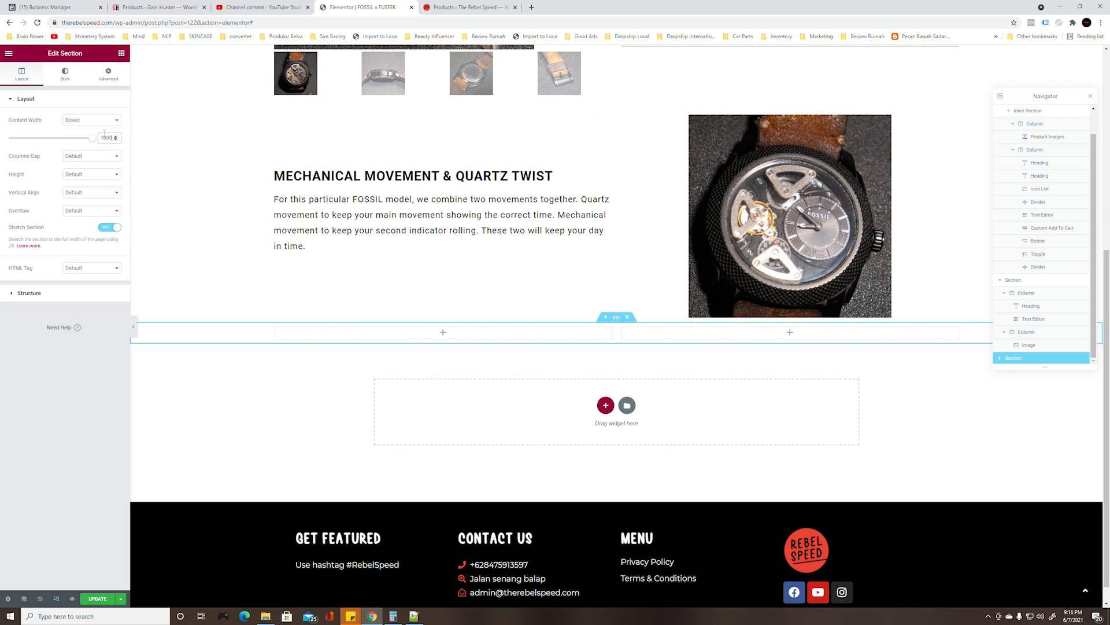
Add an Image widget to the first column of the new two-column section
left_click(120, 52)
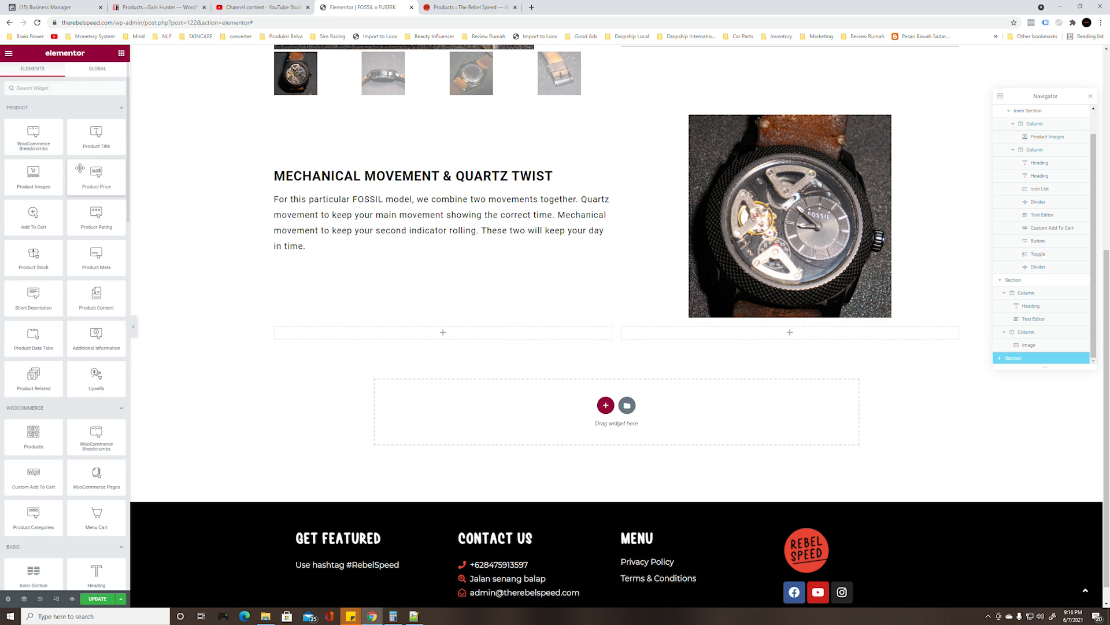
left_click(40, 87)
type("im")
left_click_drag(37, 117, 491, 330)
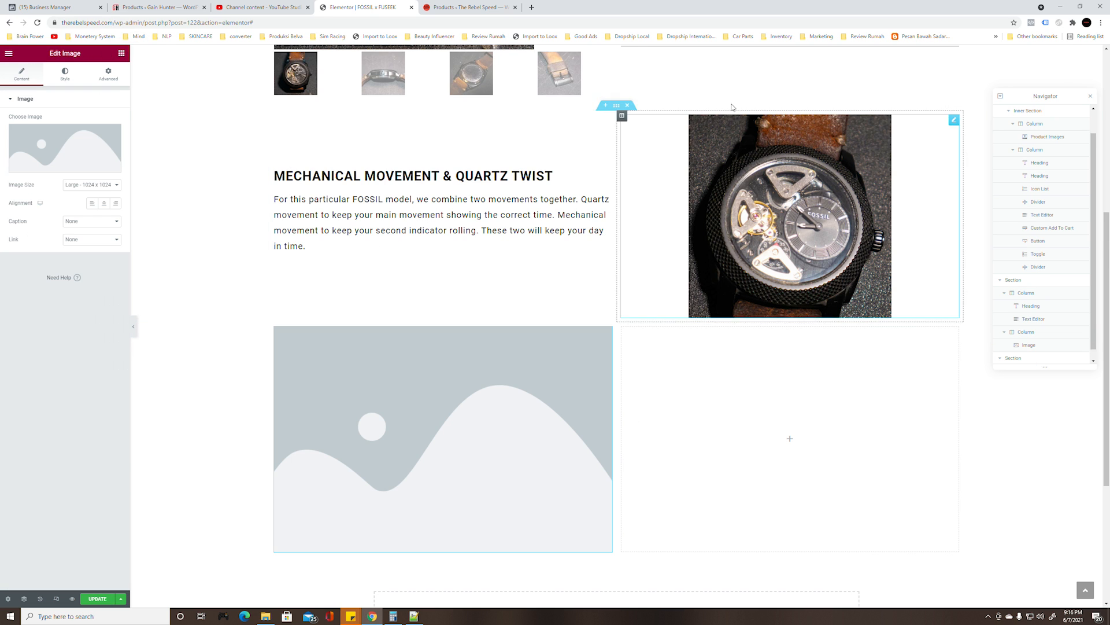
Look over the page and check the Notepad++ notes for the Genuine Aged Leather & Black Metal Buckle section
scroll(563, 195, "up", 5)
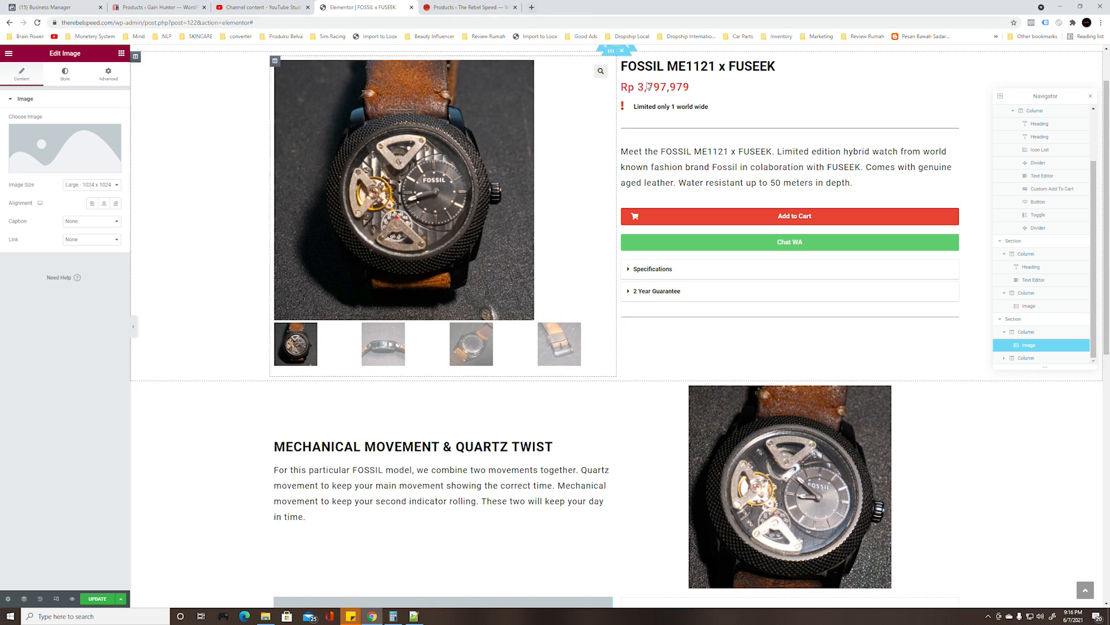
scroll(546, 364, "down", 5)
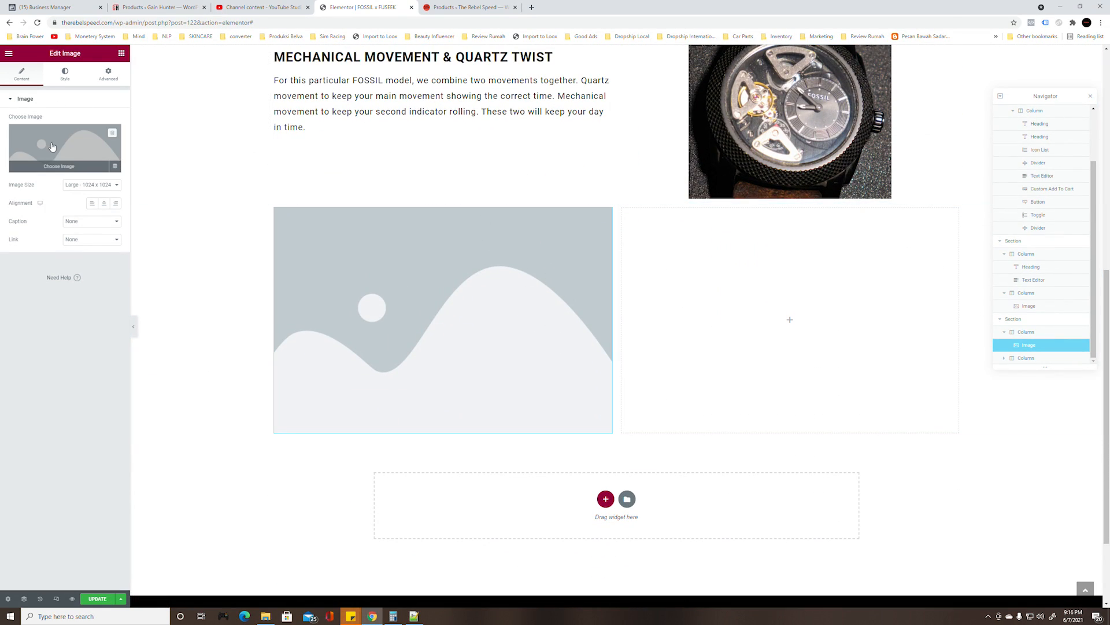
left_click(419, 618)
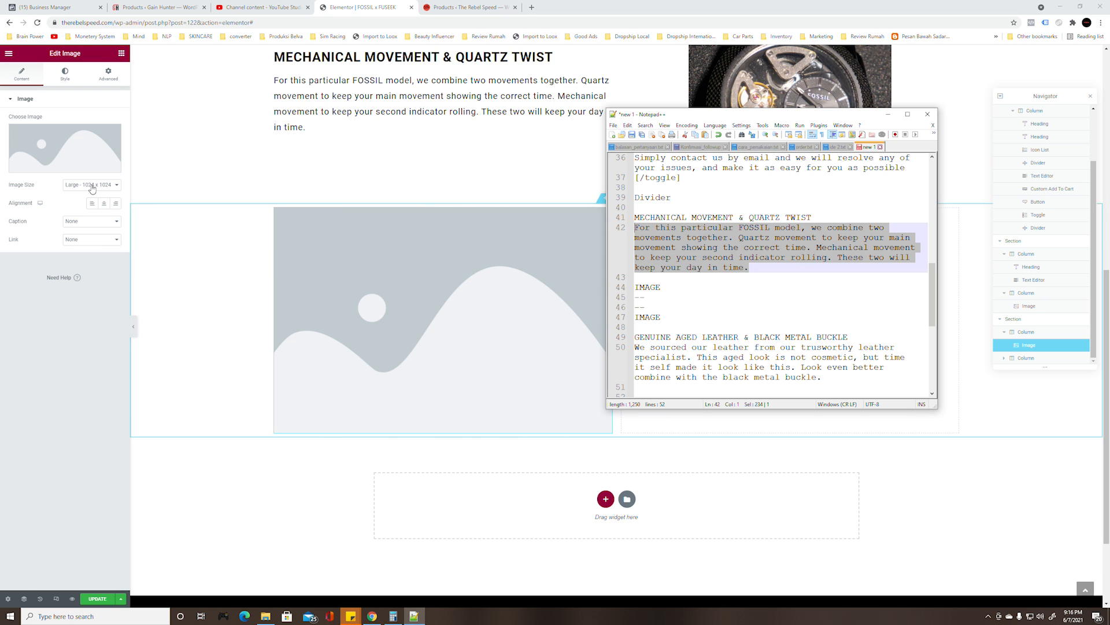
Insert the strap and black buckle photo from the media library into the new section's Image widget
left_click(72, 145)
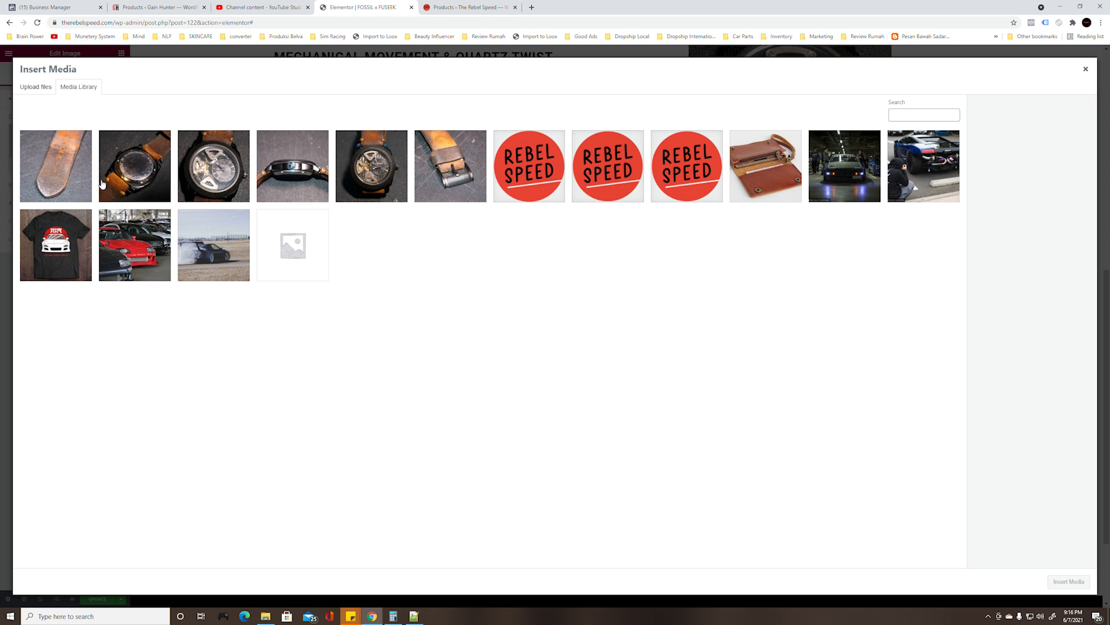
left_click(450, 153)
left_click(1069, 582)
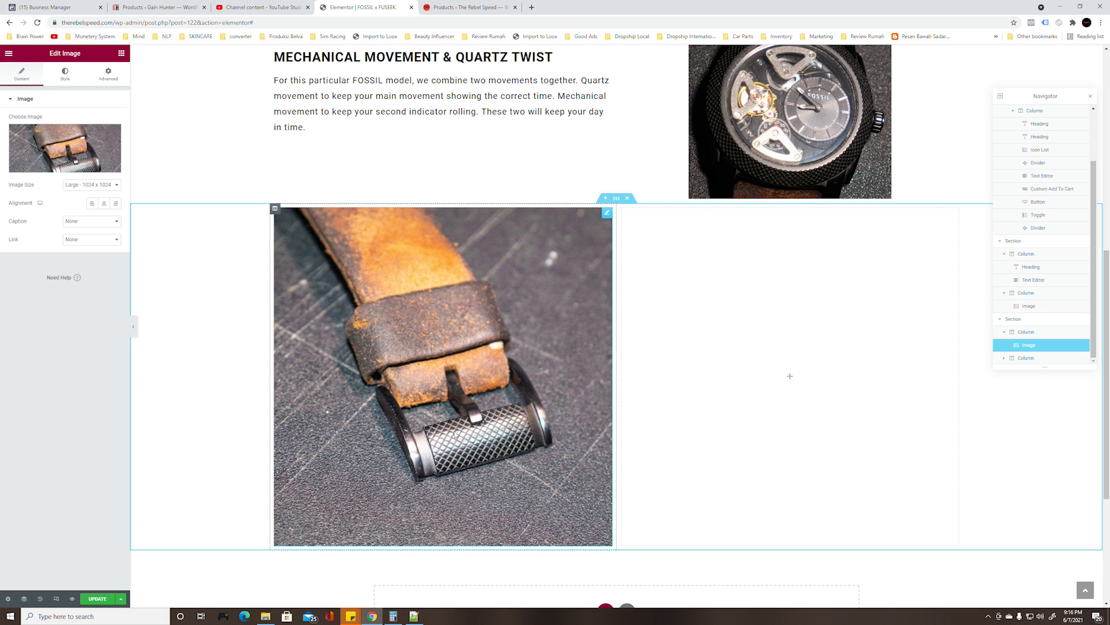
Set the buckle image's size option to Custom and its max width to 60%
left_click(90, 185)
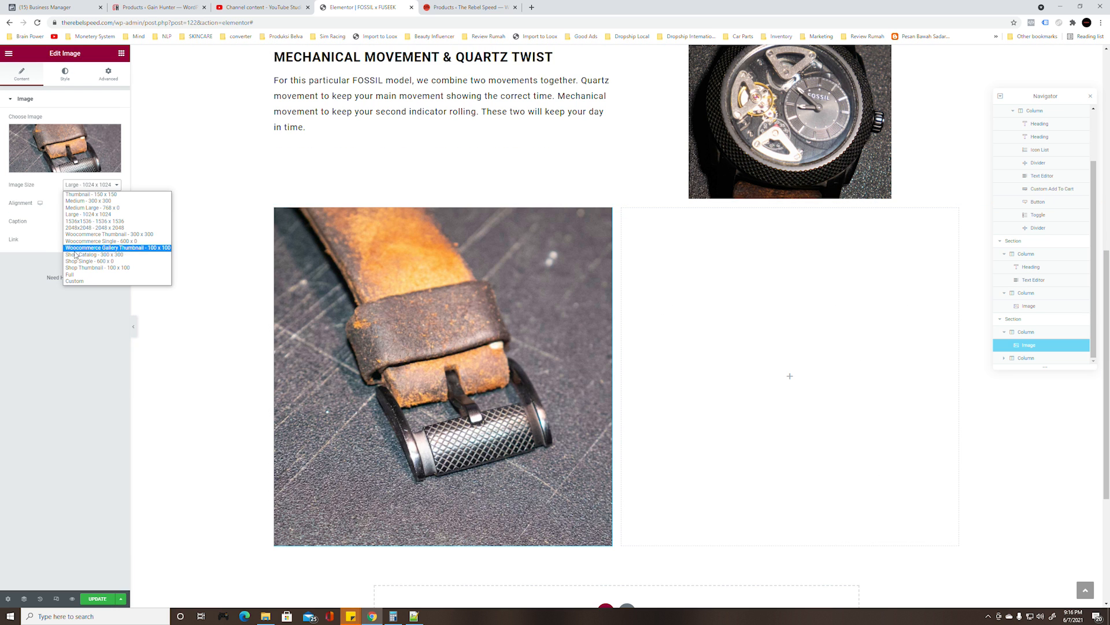
left_click(69, 280)
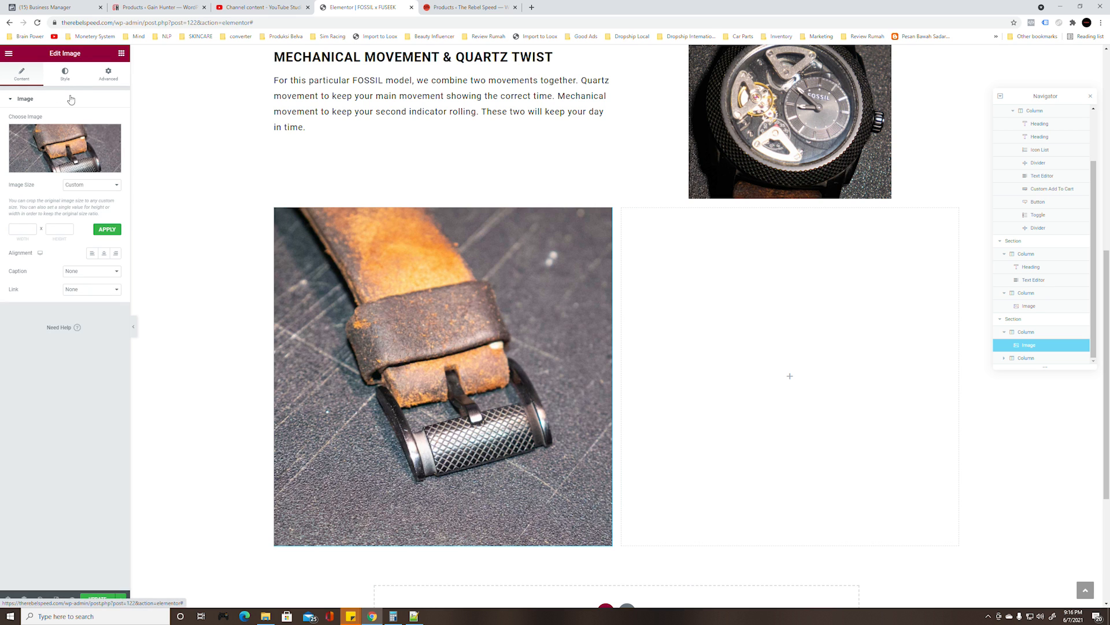
left_click(63, 75)
type("60")
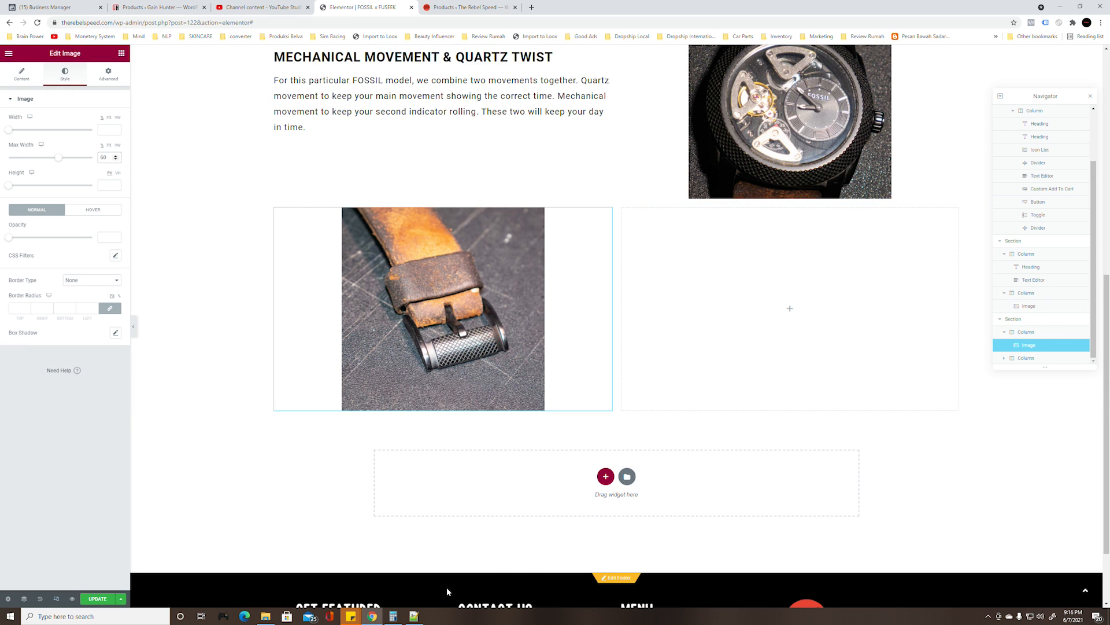
Add a Heading widget to the empty column beside the buckle image with the notes text "GENUINE AGED LEATHER & BLACK METAL BUCKLE"
key("alt+Tab")
scroll(734, 292, "down", 3)
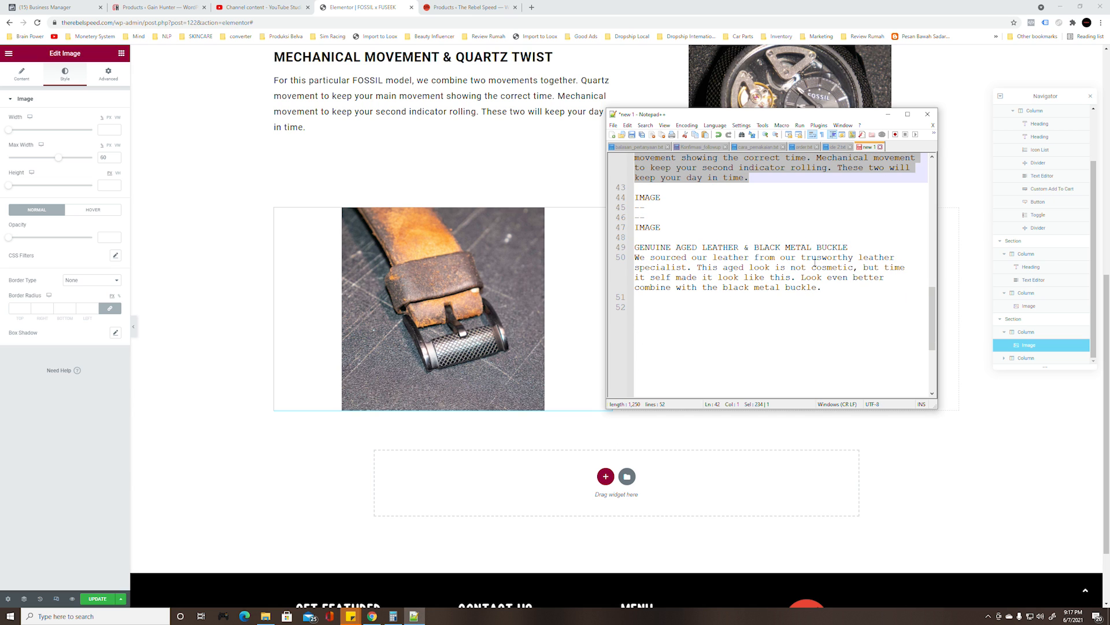
left_click_drag(865, 246, 640, 247)
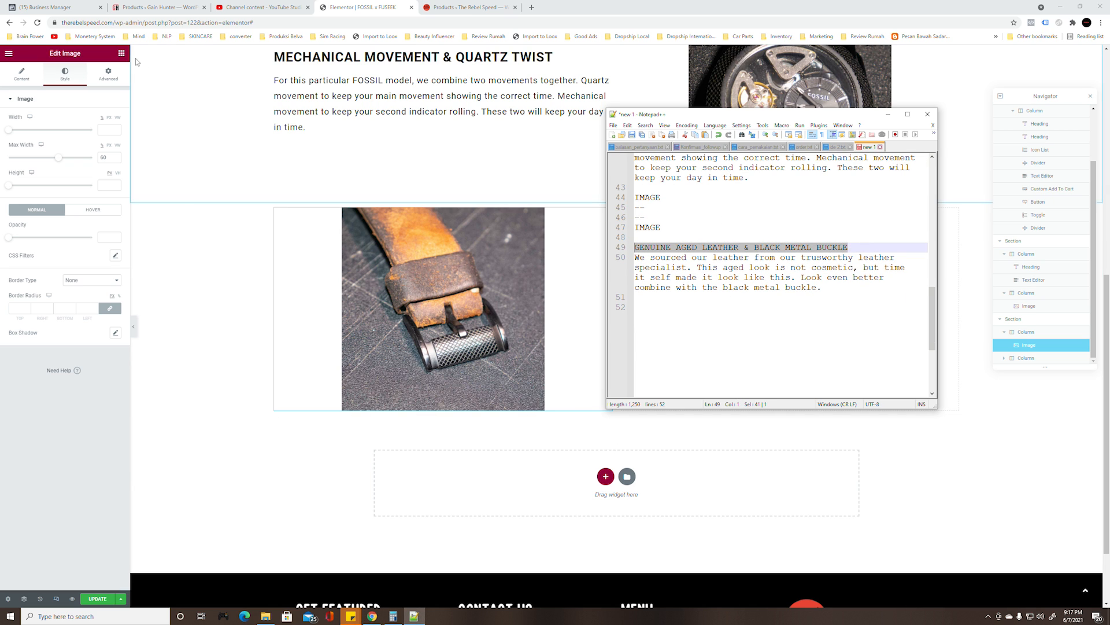
key("alt+Tab")
left_click(790, 308)
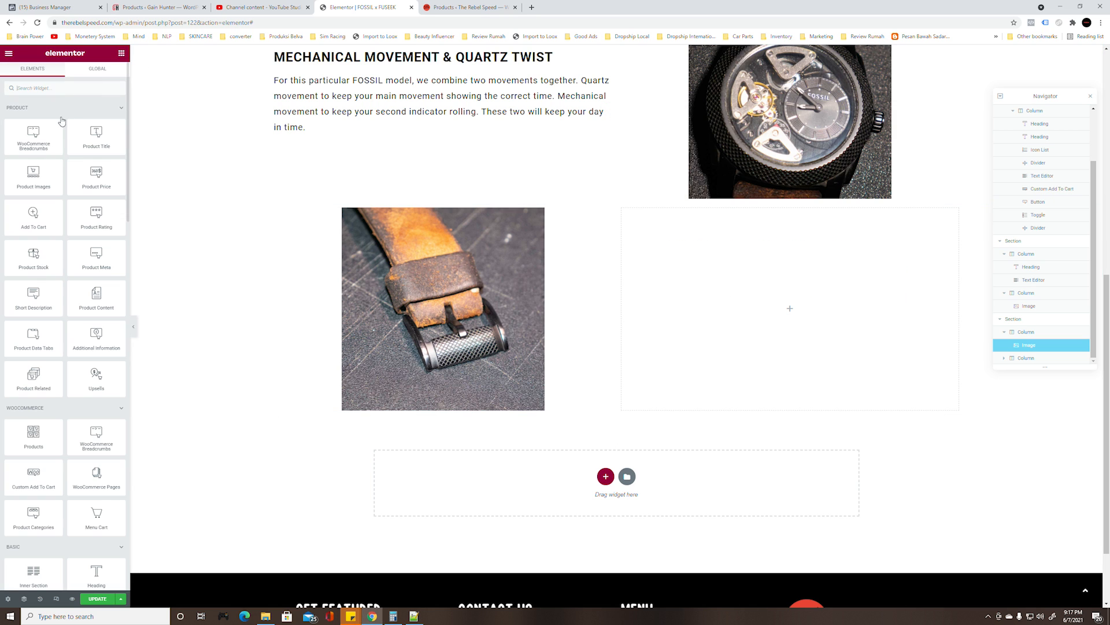
left_click(45, 87)
type("tex")
left_click_drag(33, 114, 793, 291)
left_click(68, 126)
type("GENUINE AGED LEATHER & BLACK METAL BUCKLE")
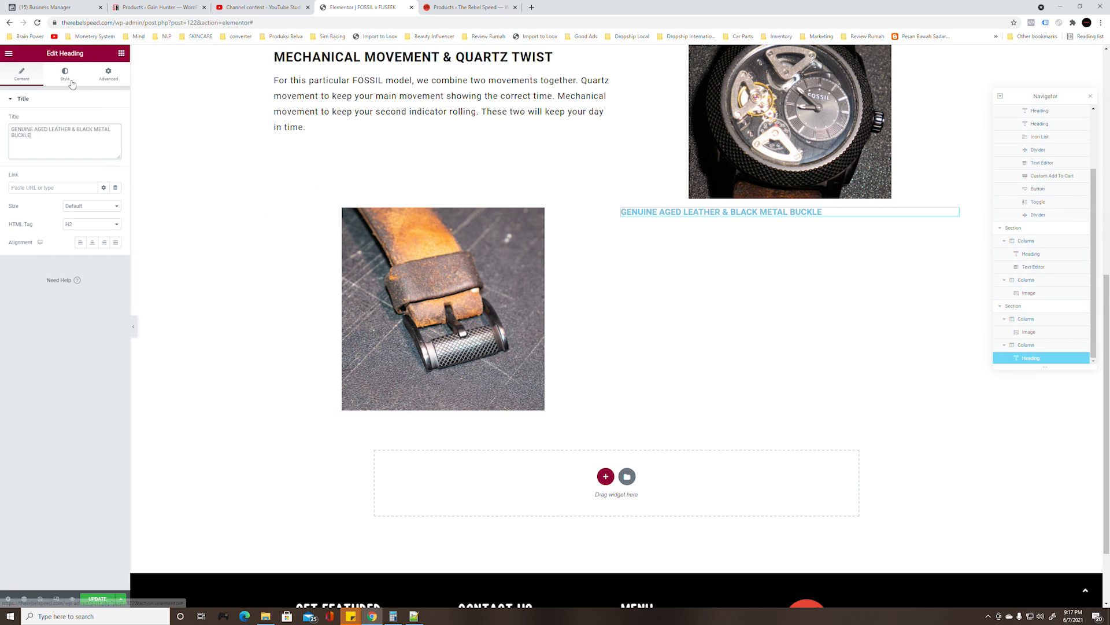
Style the buckle heading with the global Black color, letter spacing 1, Bold weight and a larger font size
left_click(65, 75)
left_click(103, 120)
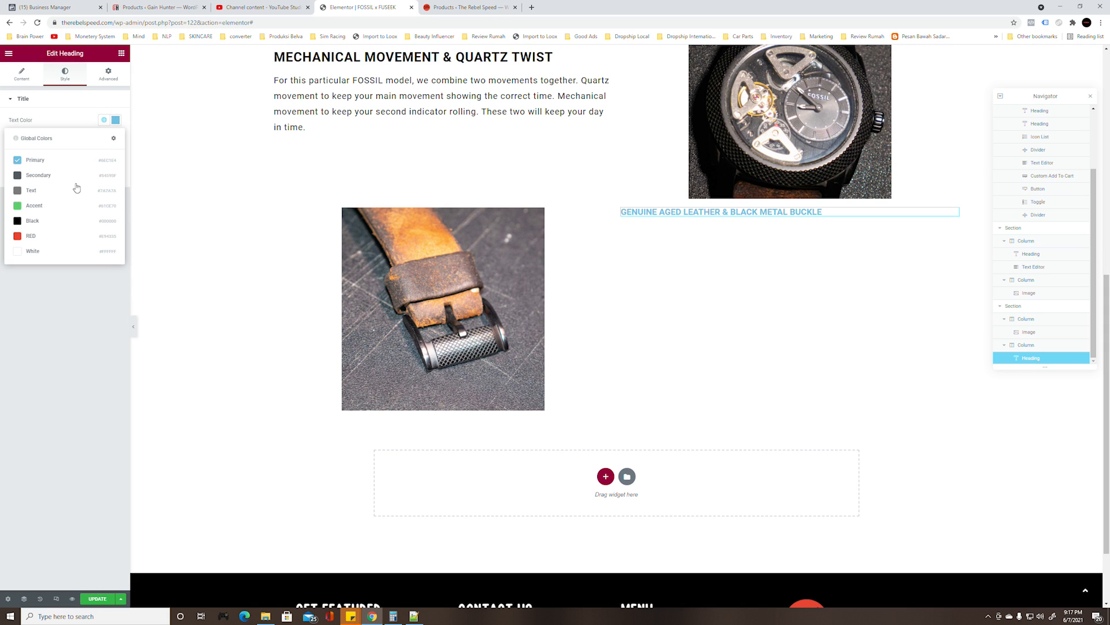
left_click(50, 223)
left_click(116, 139)
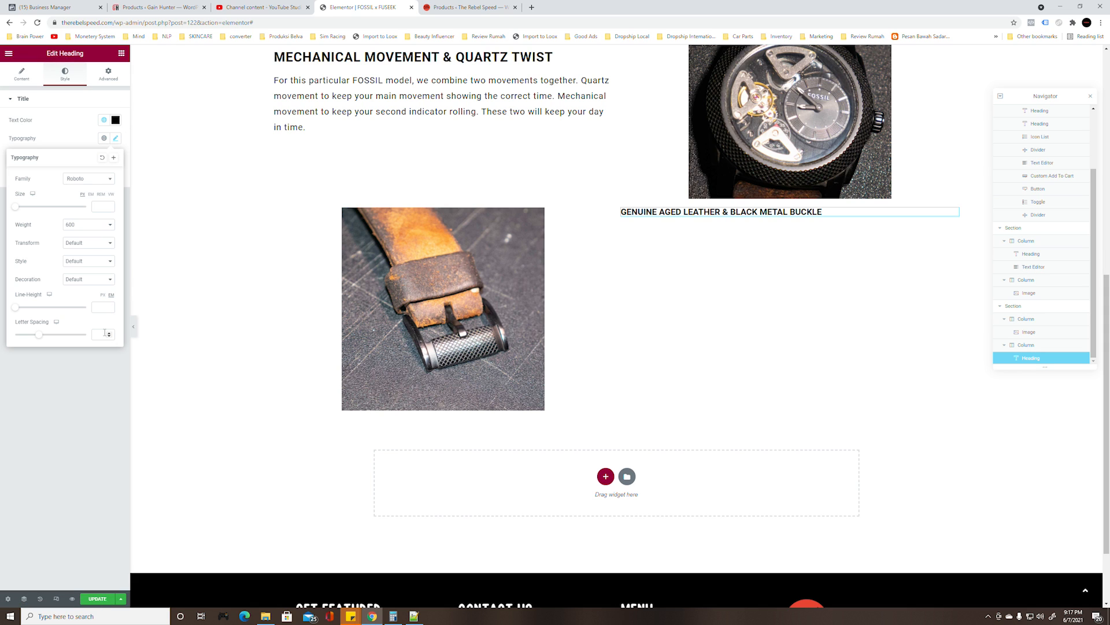
type("1")
left_click(109, 226)
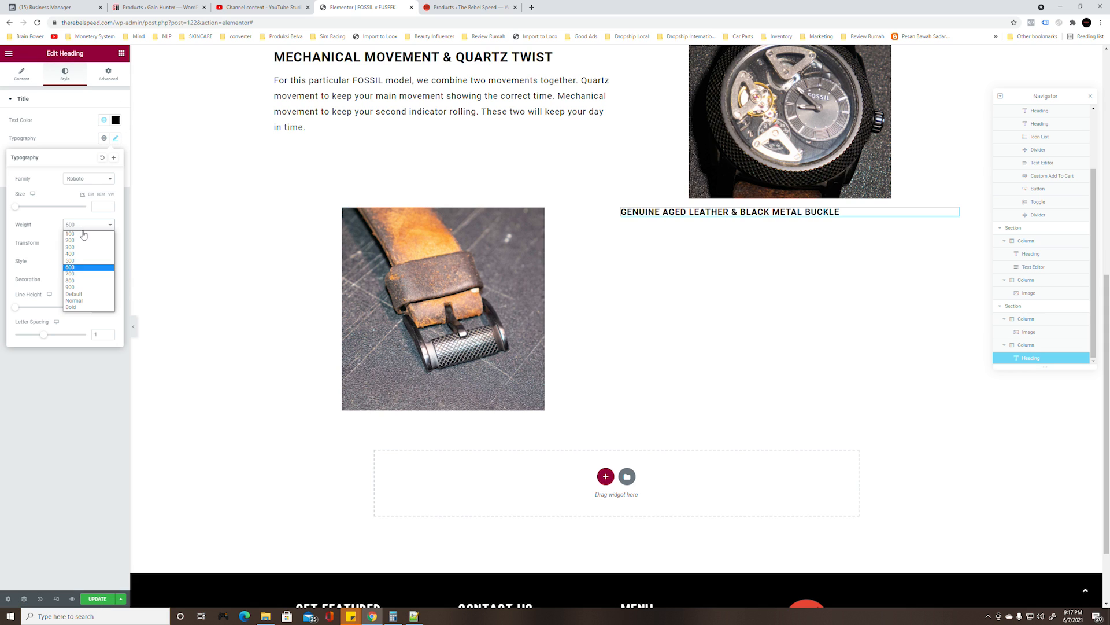
left_click(87, 308)
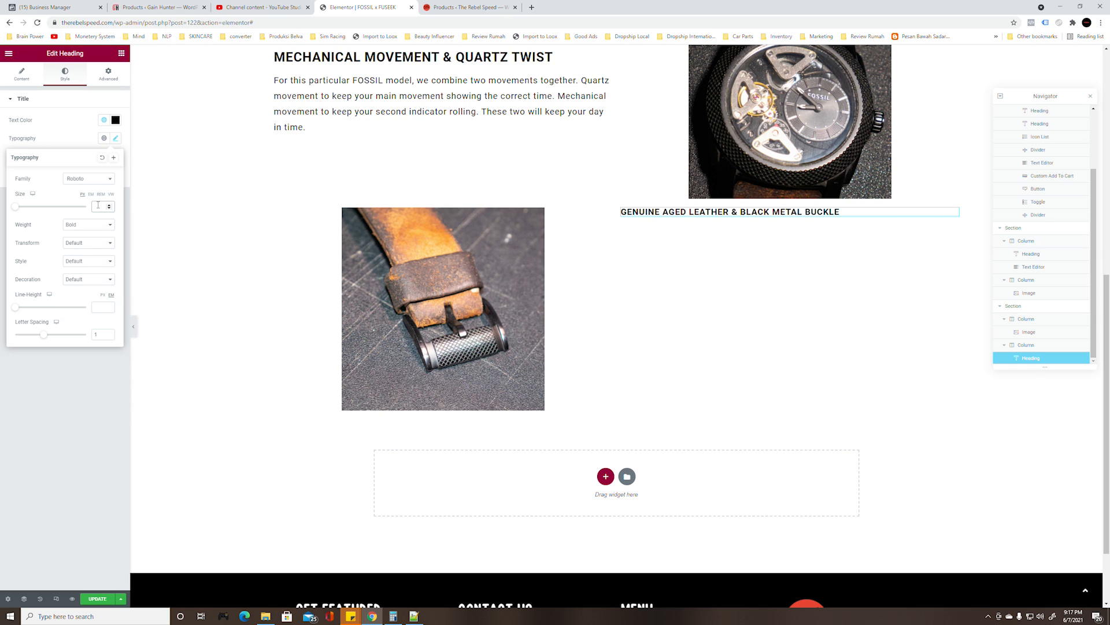
type("0")
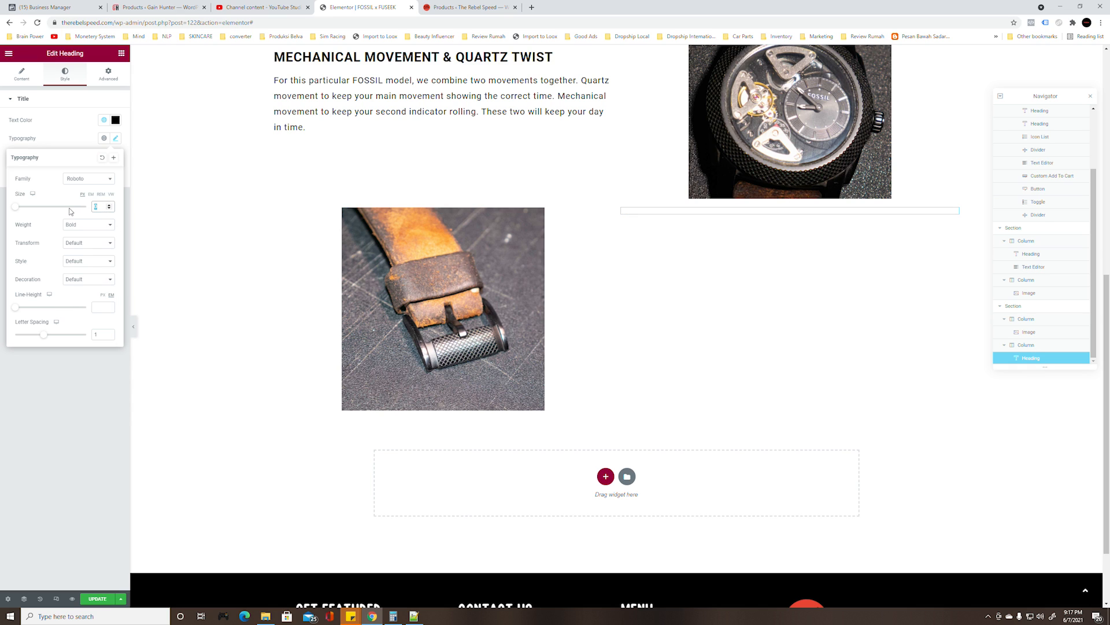
type("0")
Add a Text Editor widget under the buckle heading containing the leather description paragraph copied from the Notepad++ notes
left_click(121, 53)
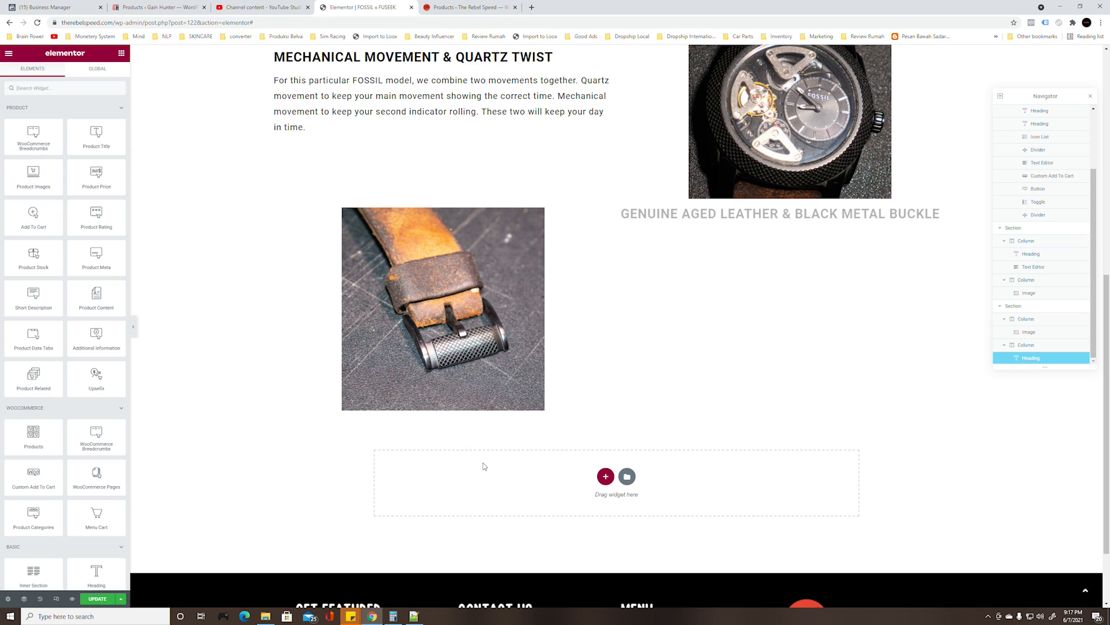
left_click(414, 616)
triple_click(832, 284)
key("ctrl+c")
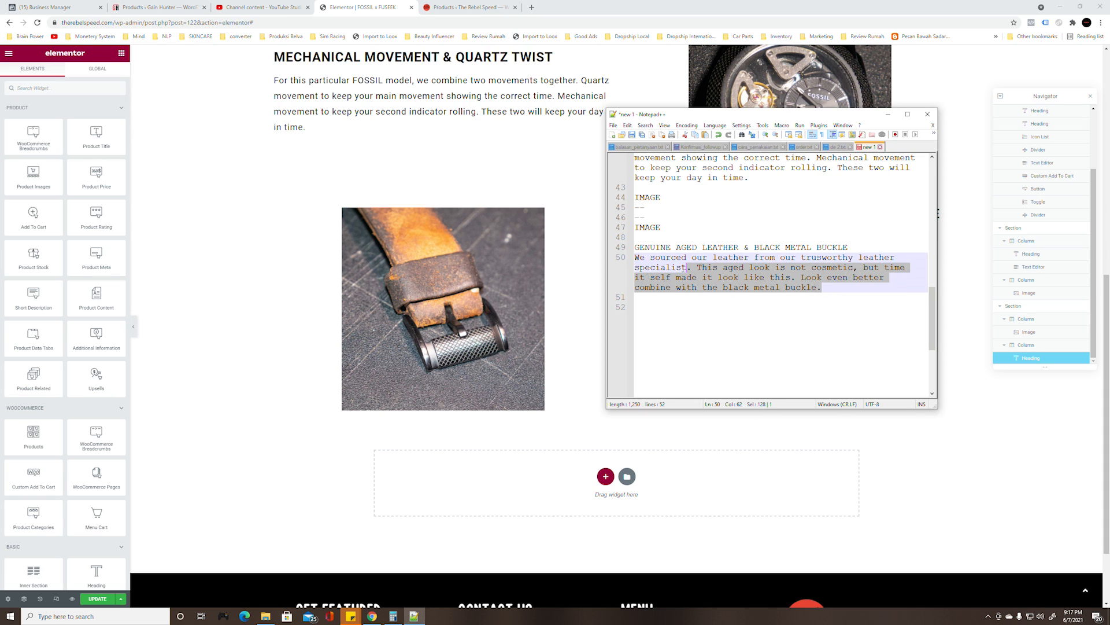
left_click(128, 51)
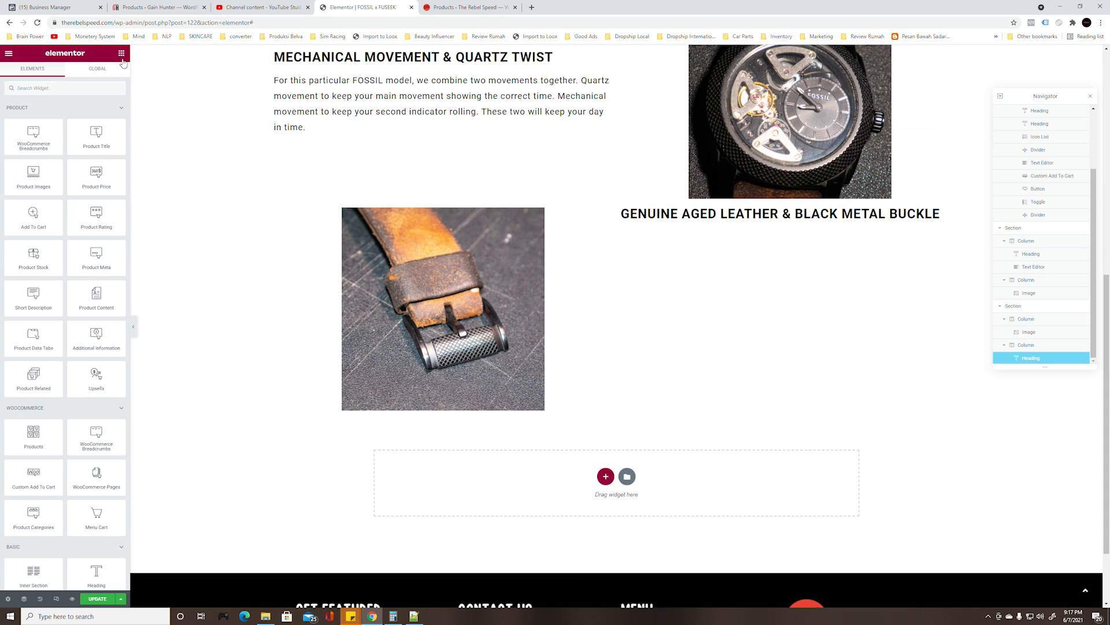
type("tex")
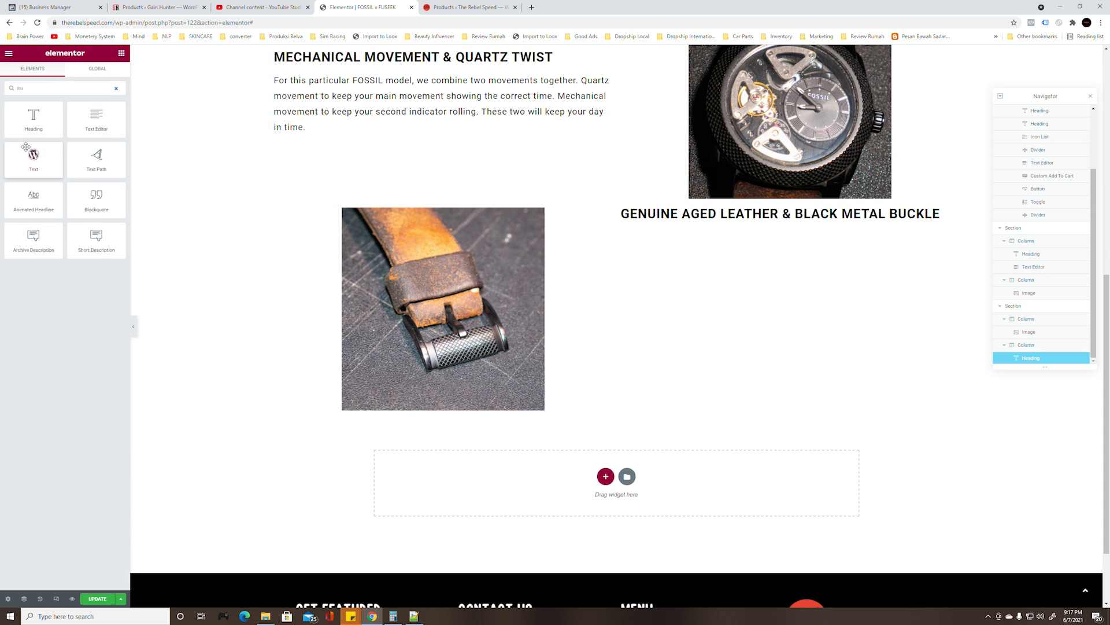
left_click_drag(97, 119, 702, 220)
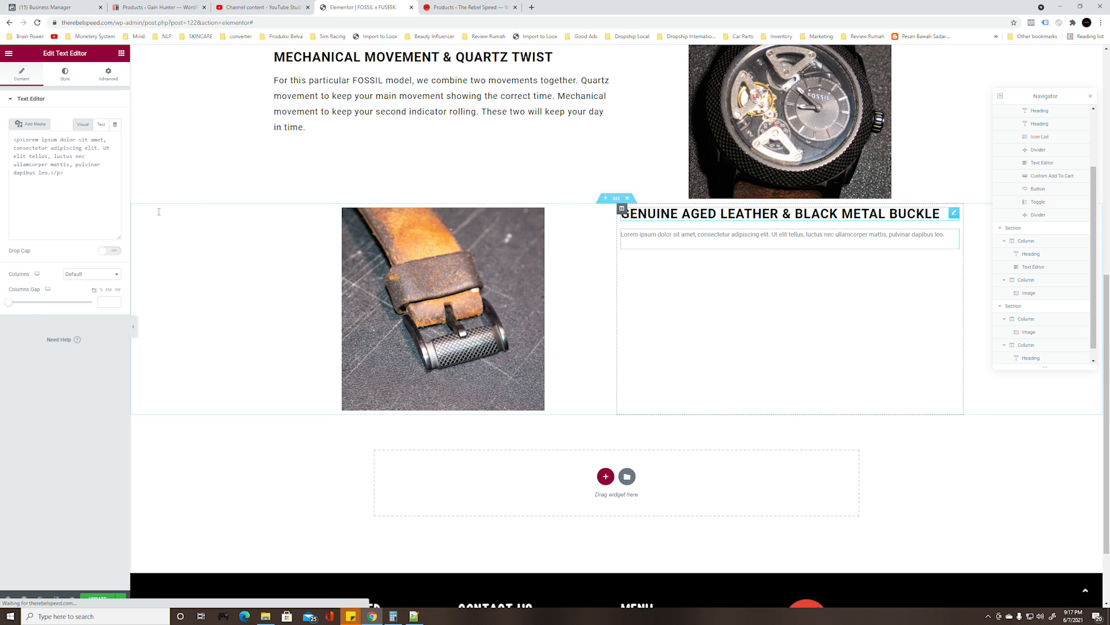
key("ctrl+a")
key("ctrl+v")
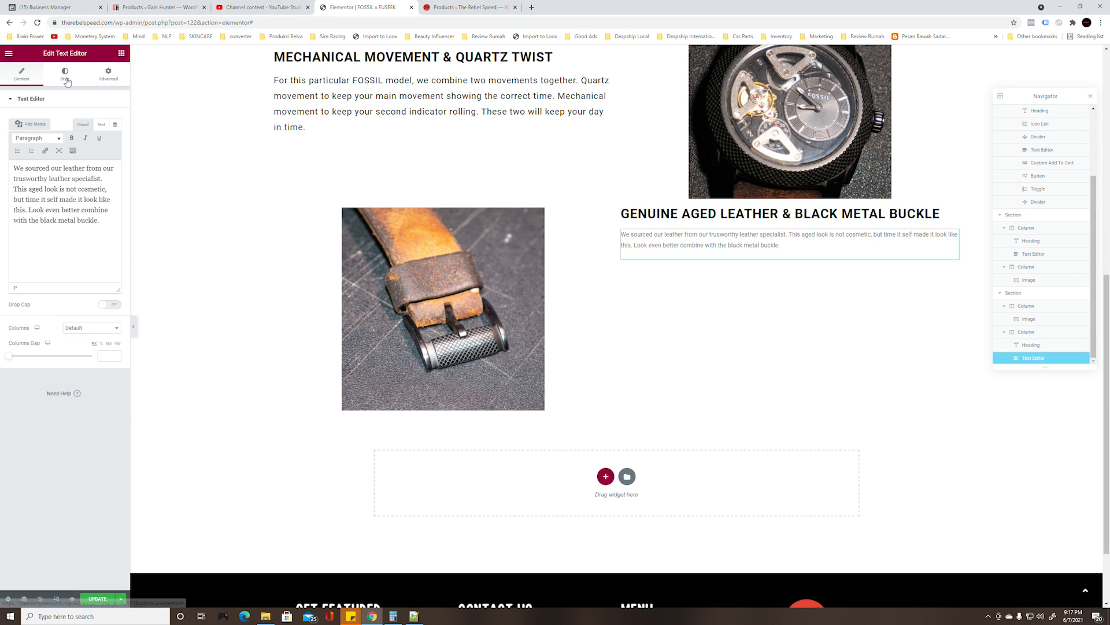
Style the leather paragraph with the global Black color, letter spacing 1, Normal weight and a larger font size
left_click(65, 74)
left_click(105, 141)
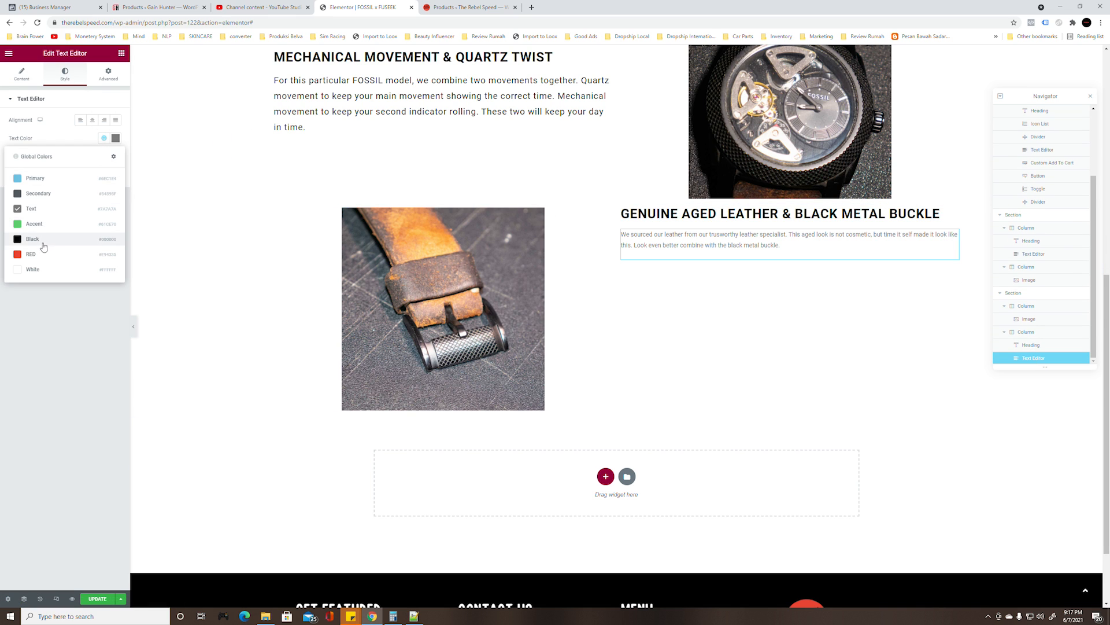
left_click(43, 247)
left_click(104, 156)
left_click(115, 158)
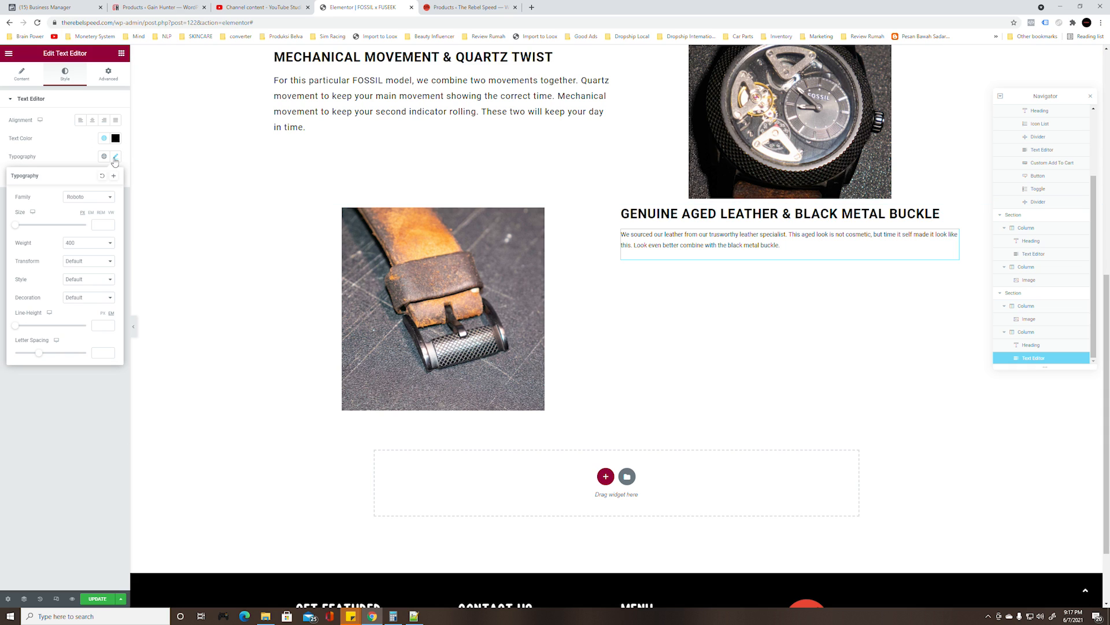
type("1")
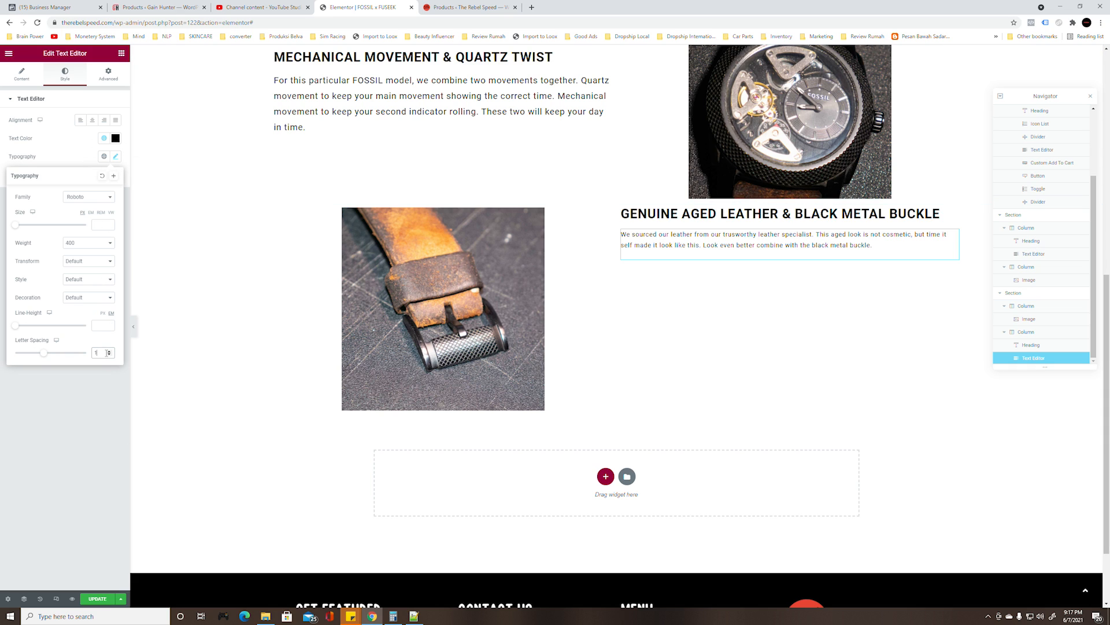
left_click(82, 245)
left_click(87, 321)
type("15")
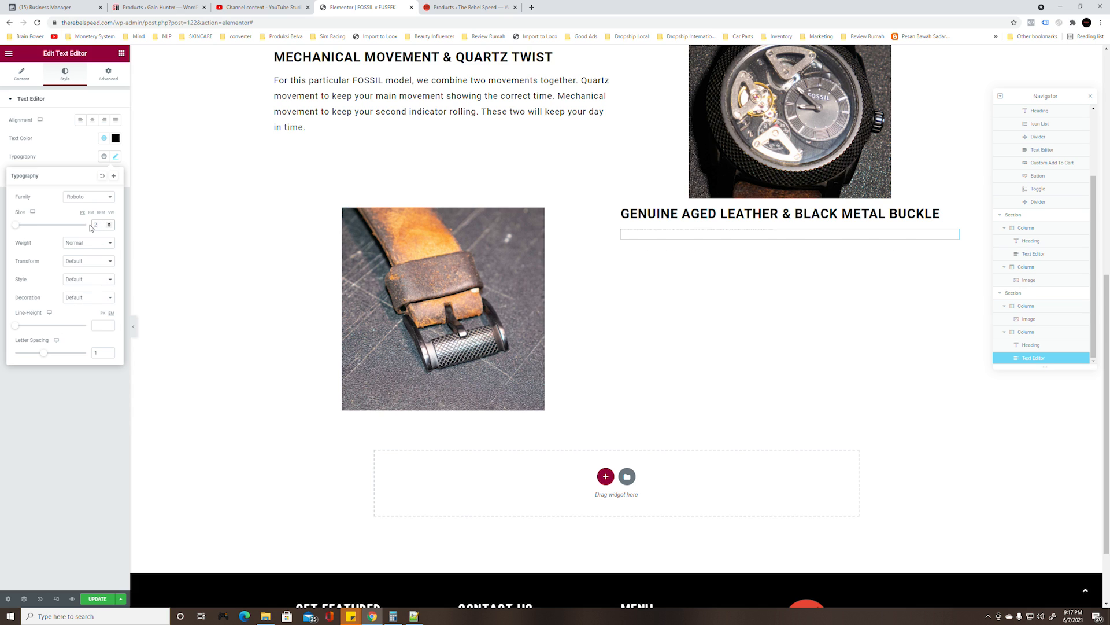
left_click(81, 434)
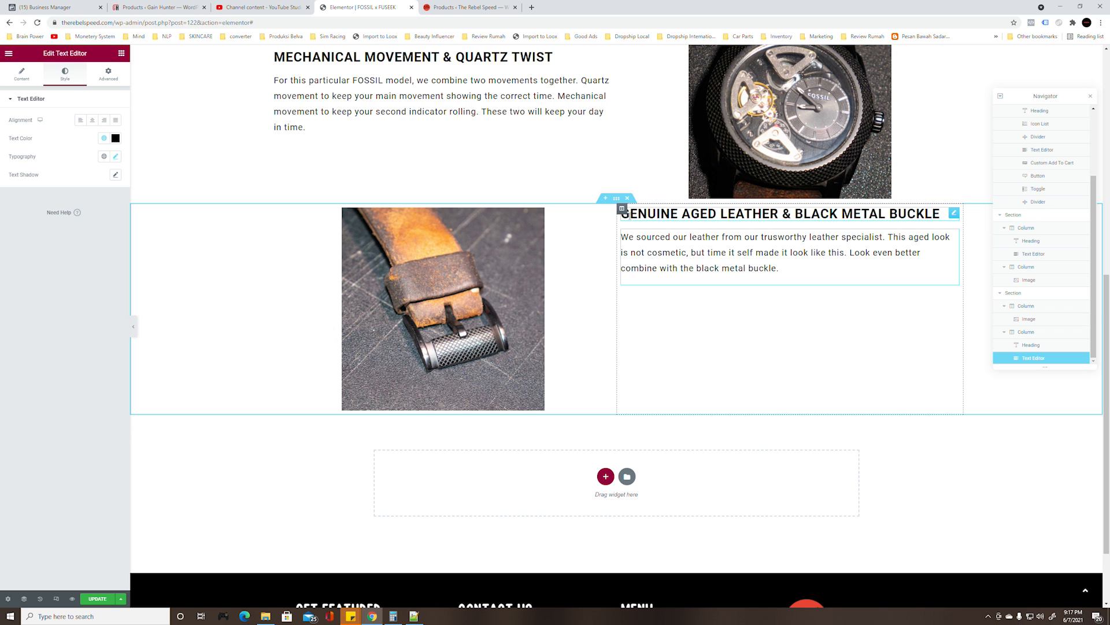
Set the vertical alignment of the column holding the buckle heading and paragraph to Middle
left_click(622, 208)
left_click(101, 142)
left_click(79, 165)
Set the top and bottom margins of the Mechanical Movement section to 100 px and update the template
scroll(504, 225, "up", 5)
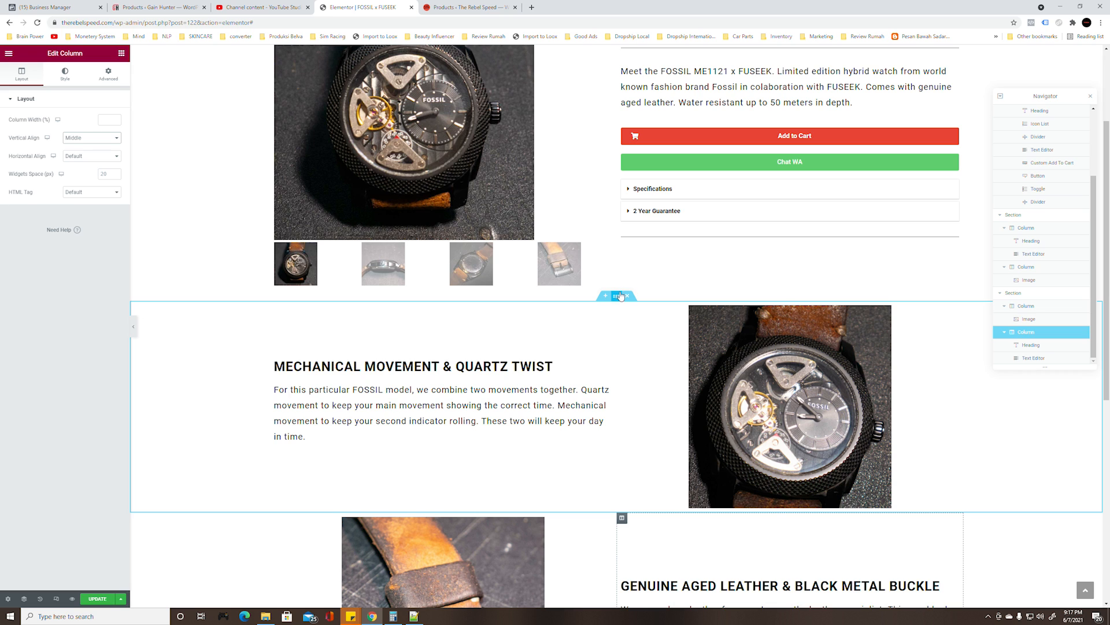
left_click(617, 296)
scroll(583, 119, "up", 2)
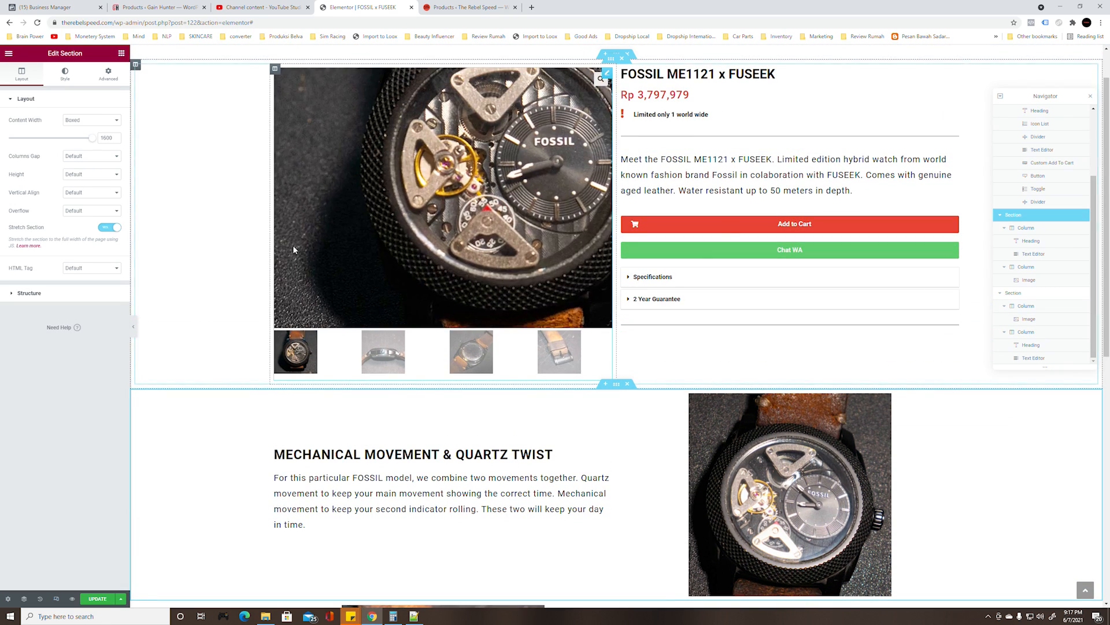
left_click(113, 78)
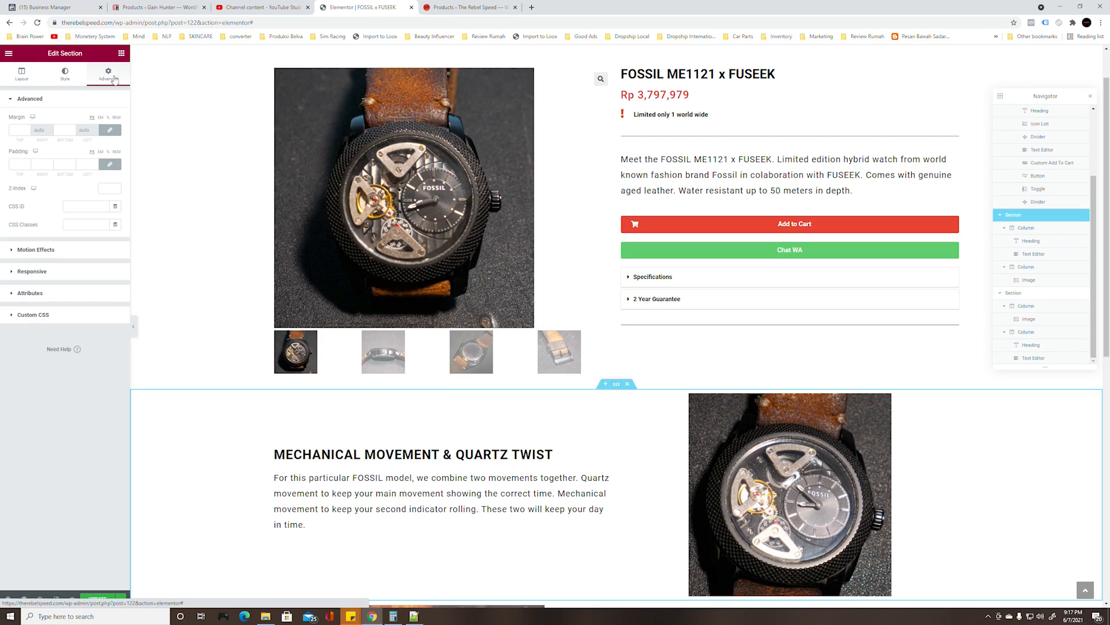
left_click(22, 132)
type("100")
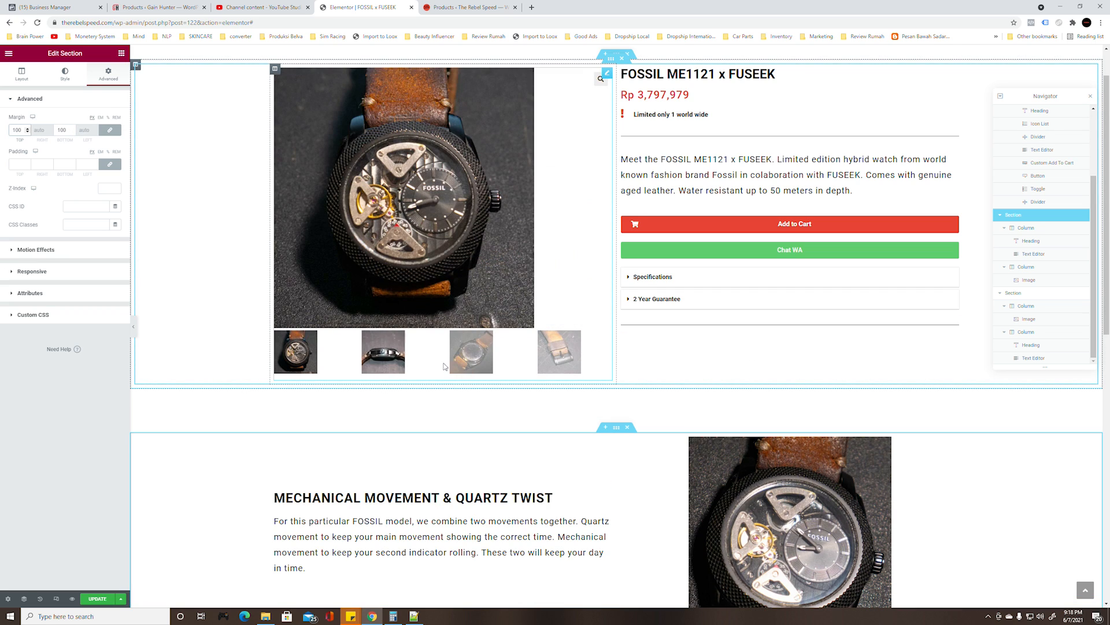
scroll(438, 367, "up", 1)
scroll(438, 368, "down", 10)
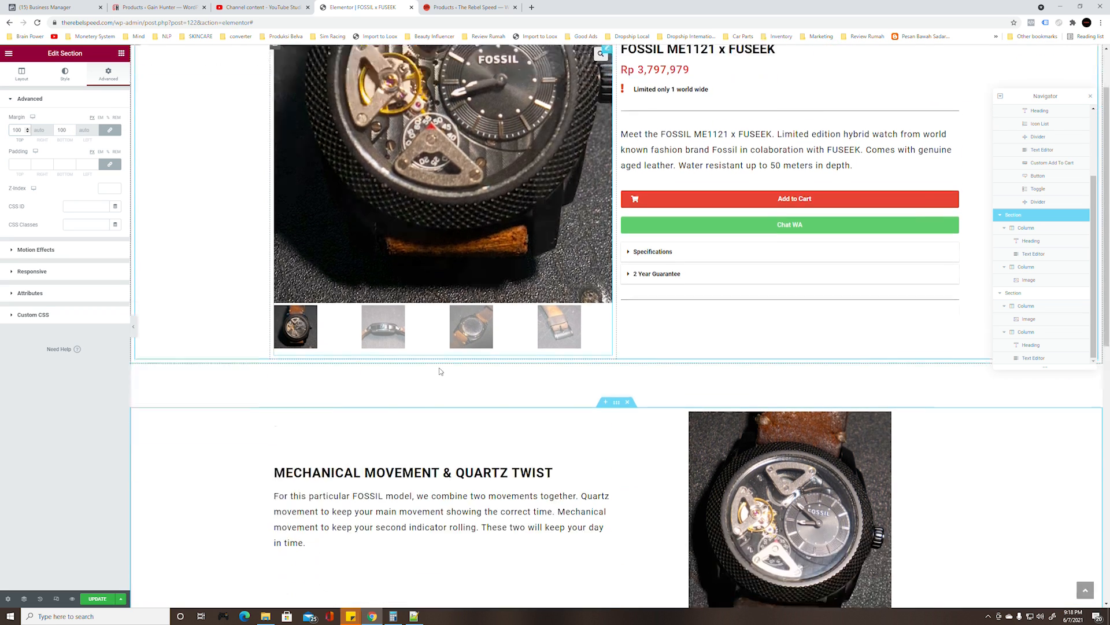
scroll(437, 366, "up", 10)
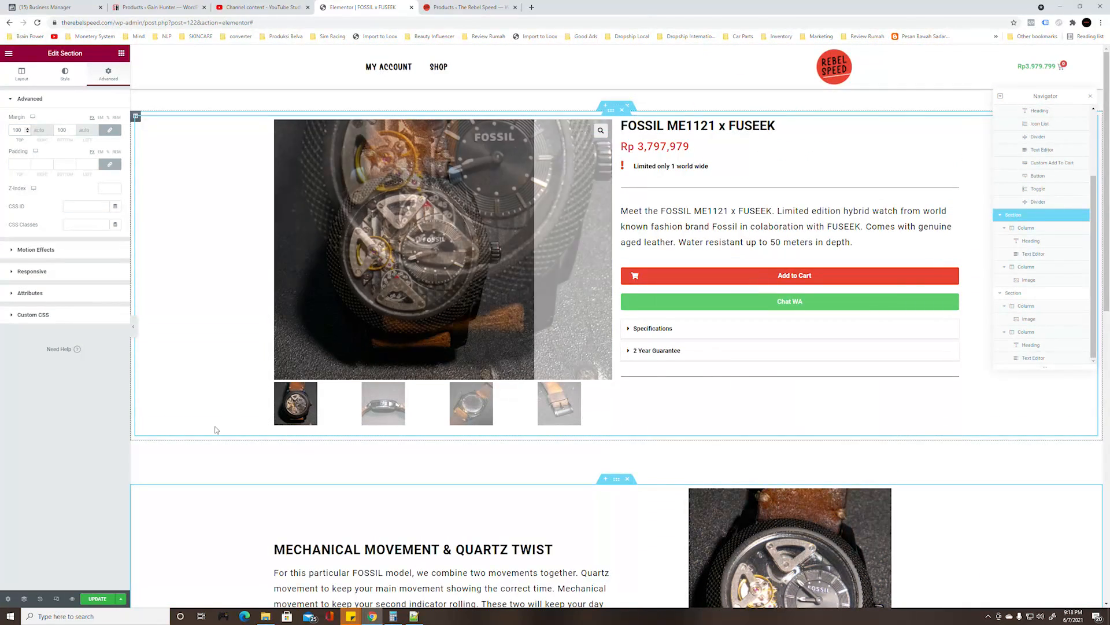
left_click(93, 599)
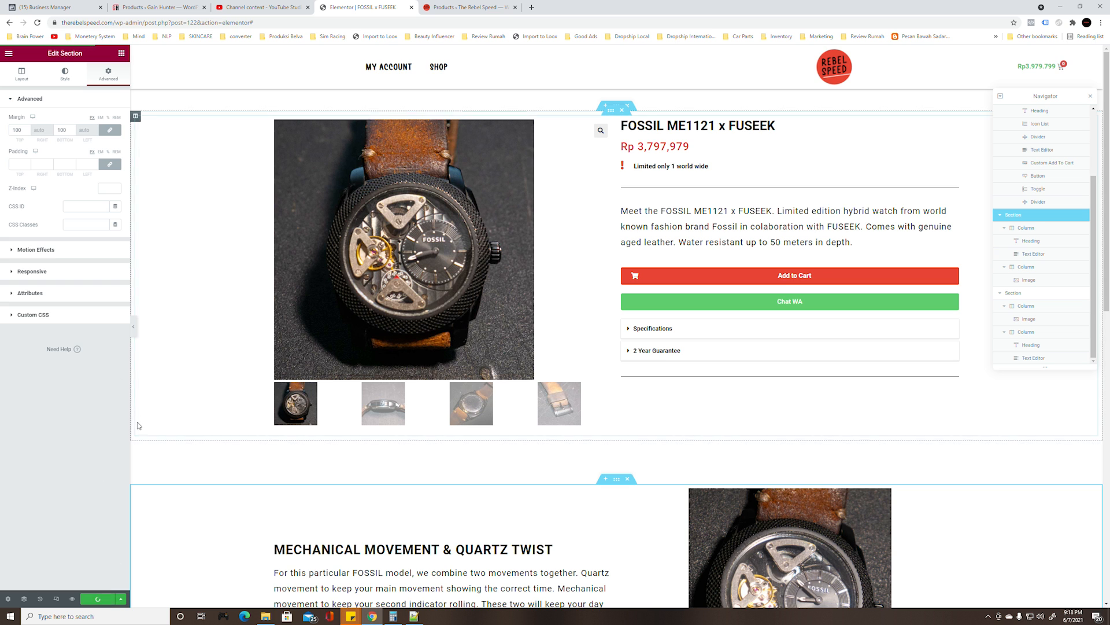
Hide the editing panel and review the product page layout down to the footer
left_click(133, 333)
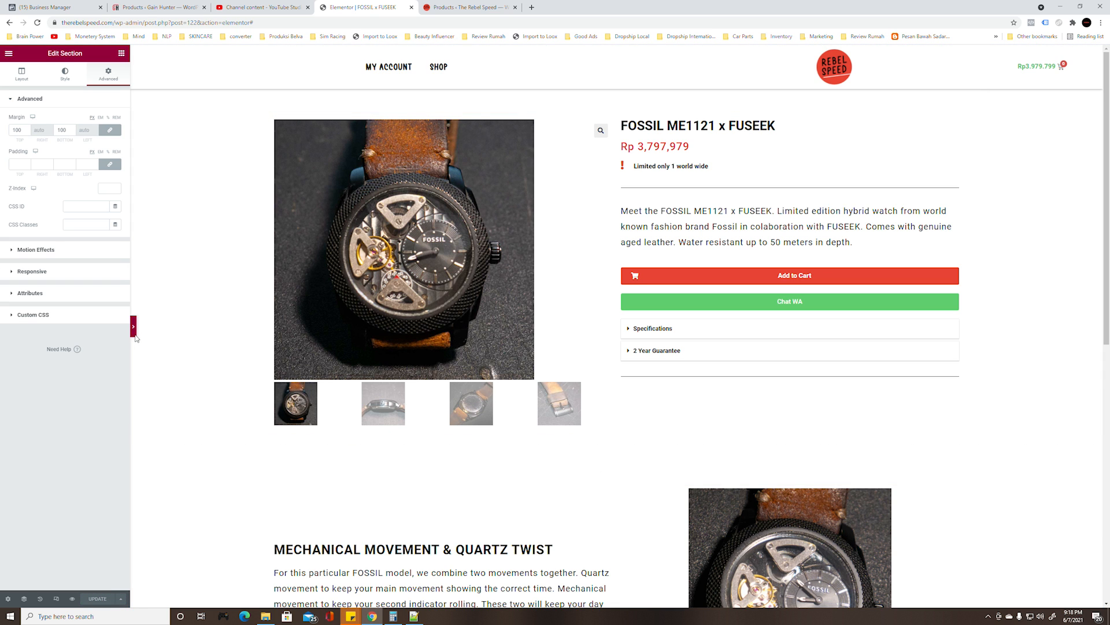
scroll(228, 359, "down", 8)
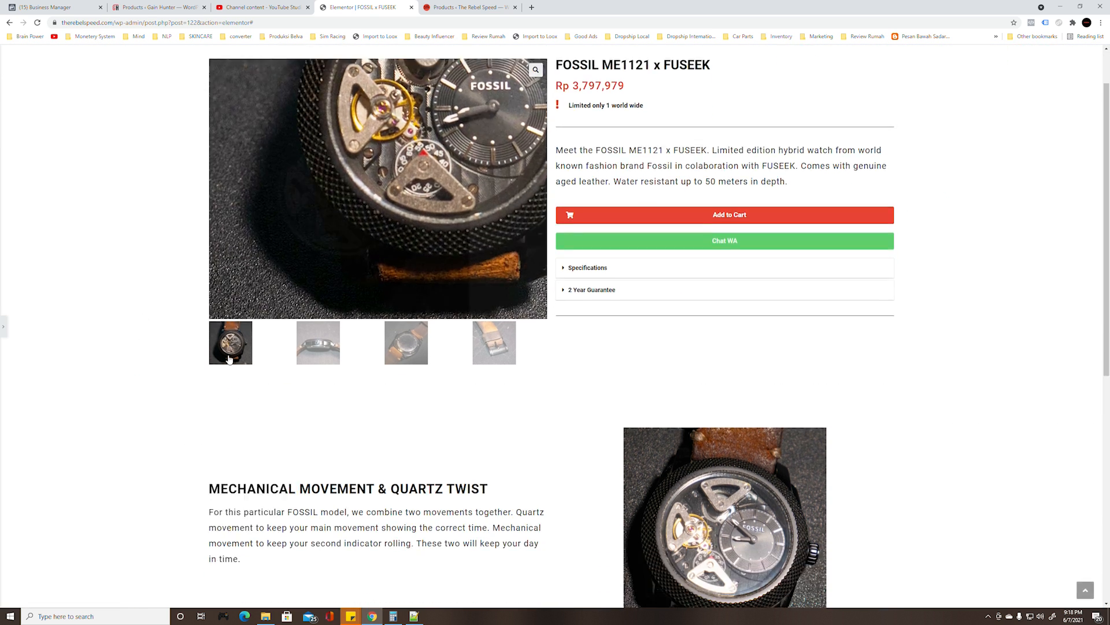
scroll(228, 359, "down", 1)
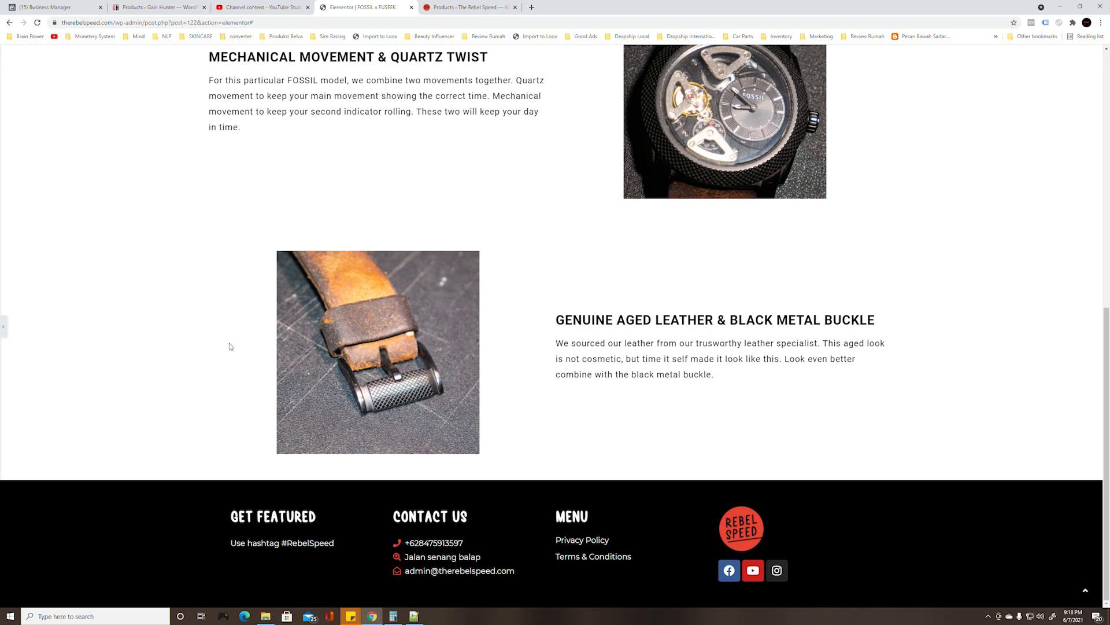
Show the editing panel again, switch the preview to the mobile layout and select the product images
scroll(230, 345, "up", 8)
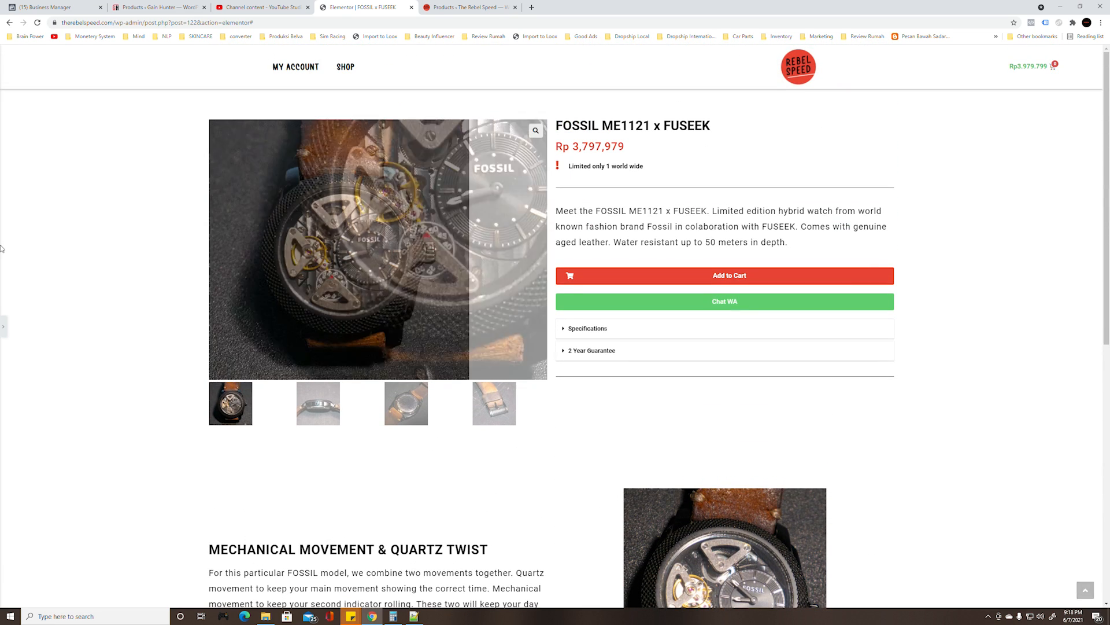
left_click(3, 325)
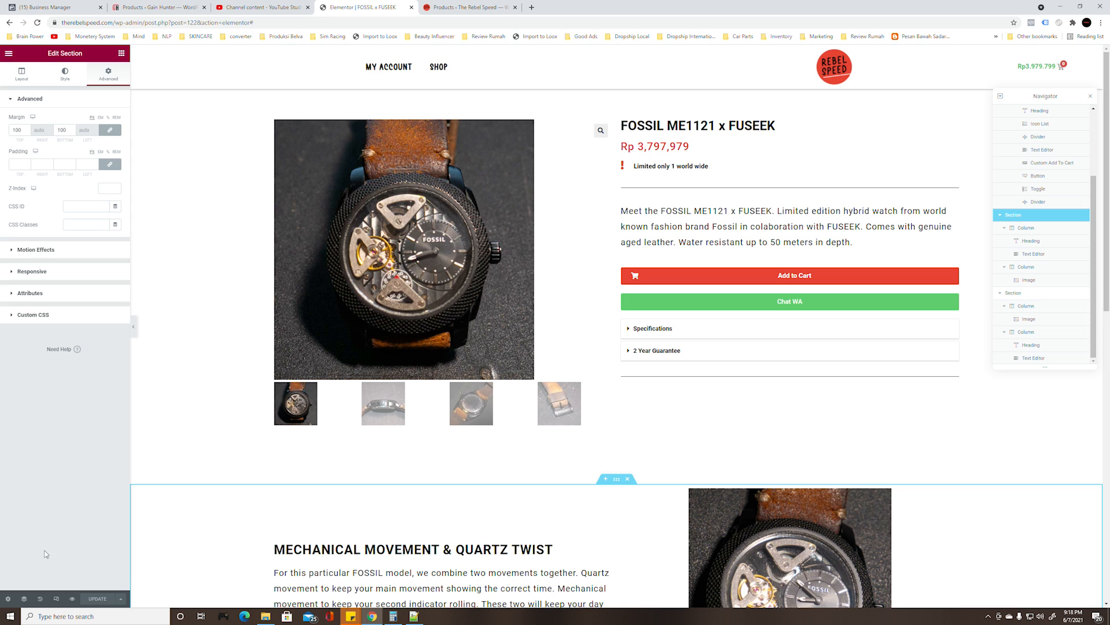
left_click(56, 599)
scroll(589, 210, "up", 2)
scroll(588, 210, "up", 5)
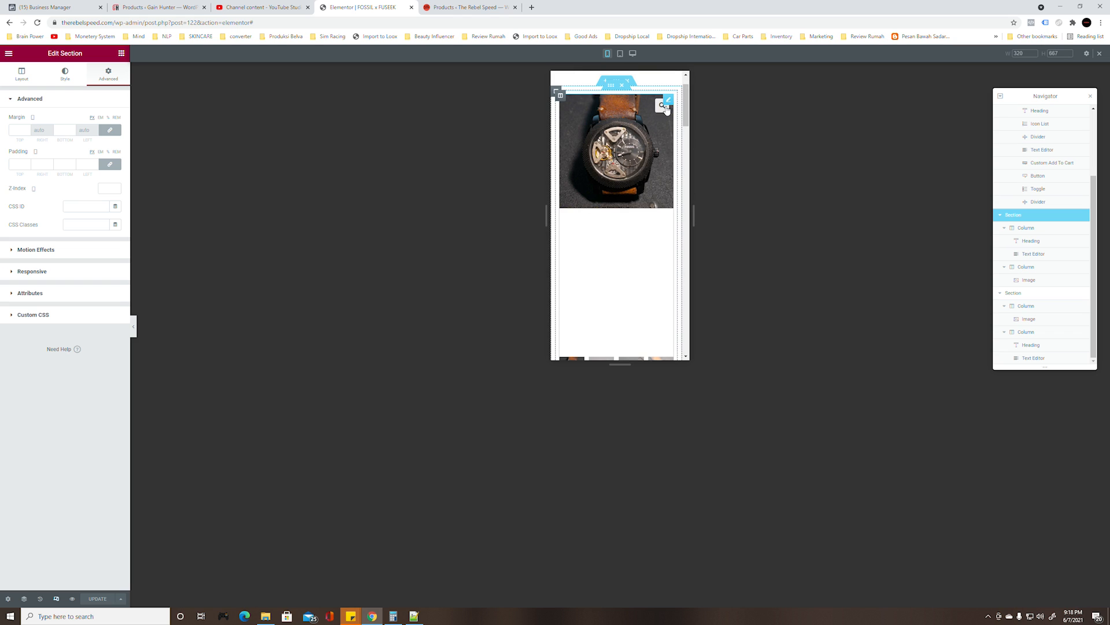
left_click(668, 101)
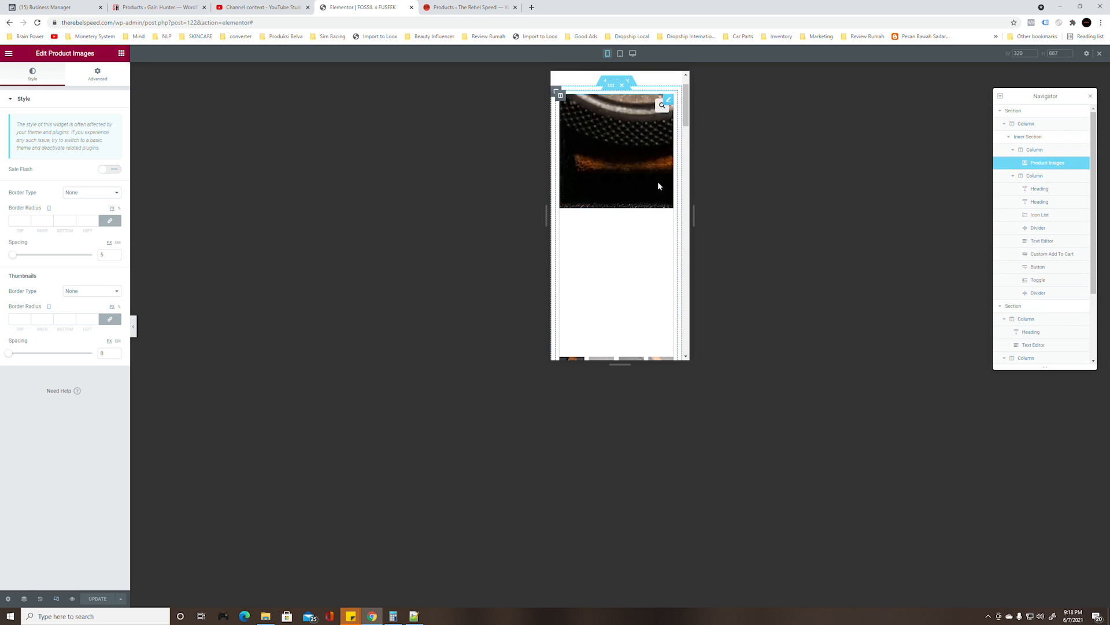
Set the mobile font size of the product description paragraph to 15 px
scroll(659, 211, "down", 2)
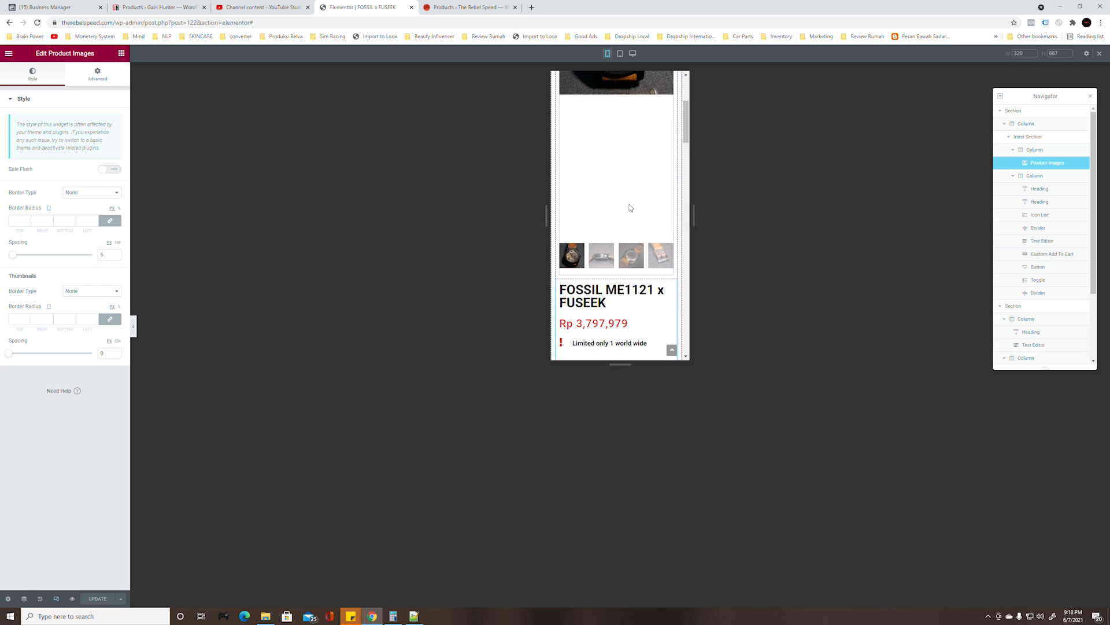
scroll(623, 203, "down", 1)
scroll(624, 204, "down", 3)
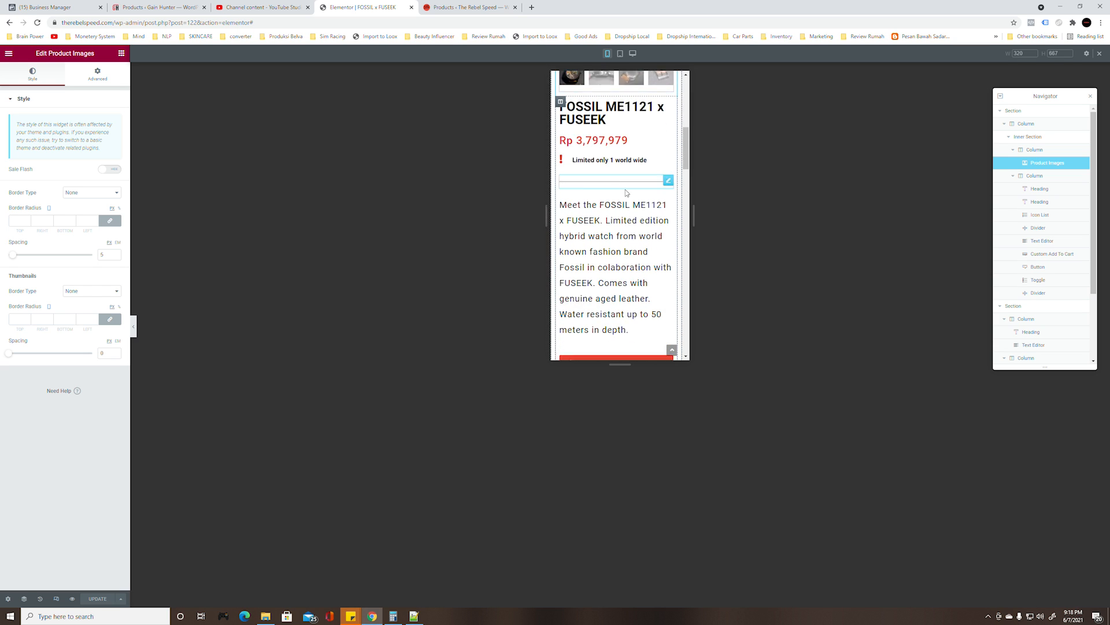
left_click(668, 182)
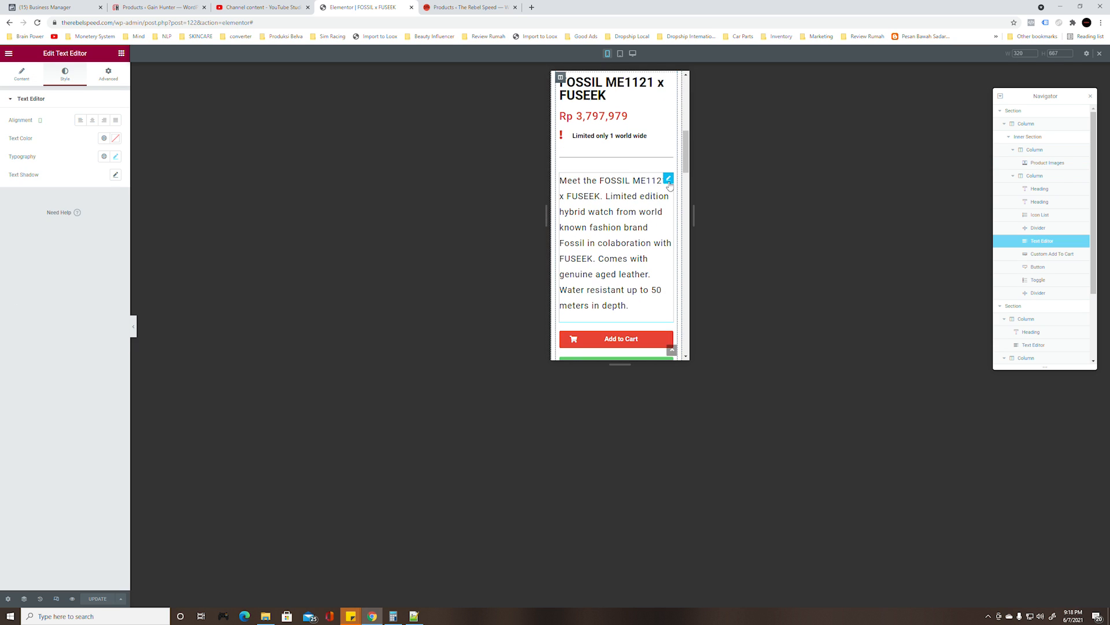
left_click(117, 157)
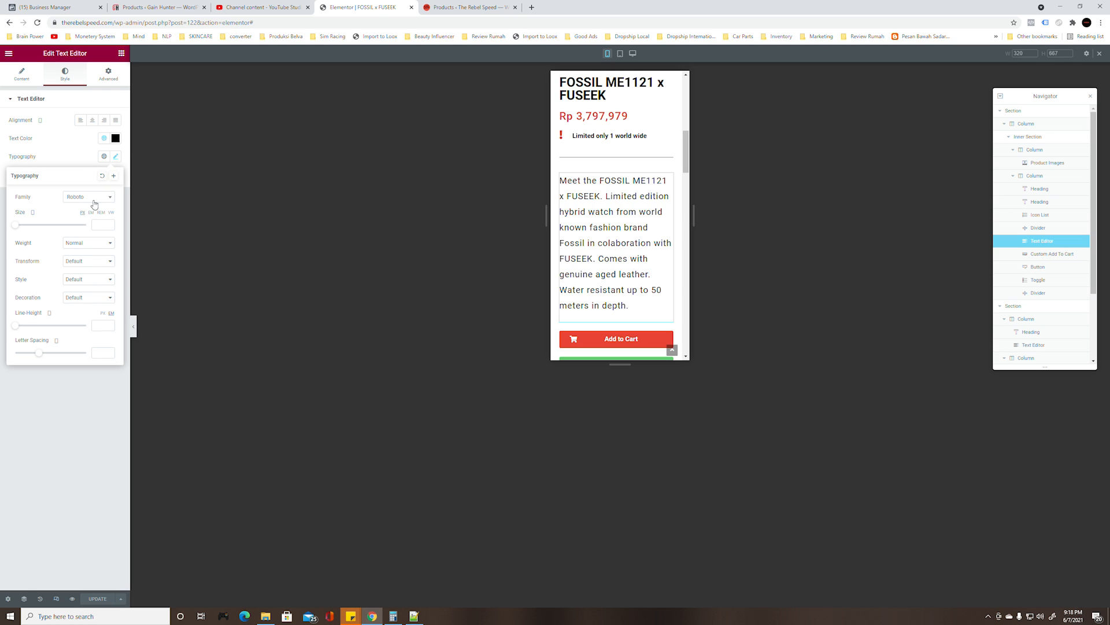
left_click(95, 225)
type("20")
key("BackSpace")
key("BackSpace")
type("15")
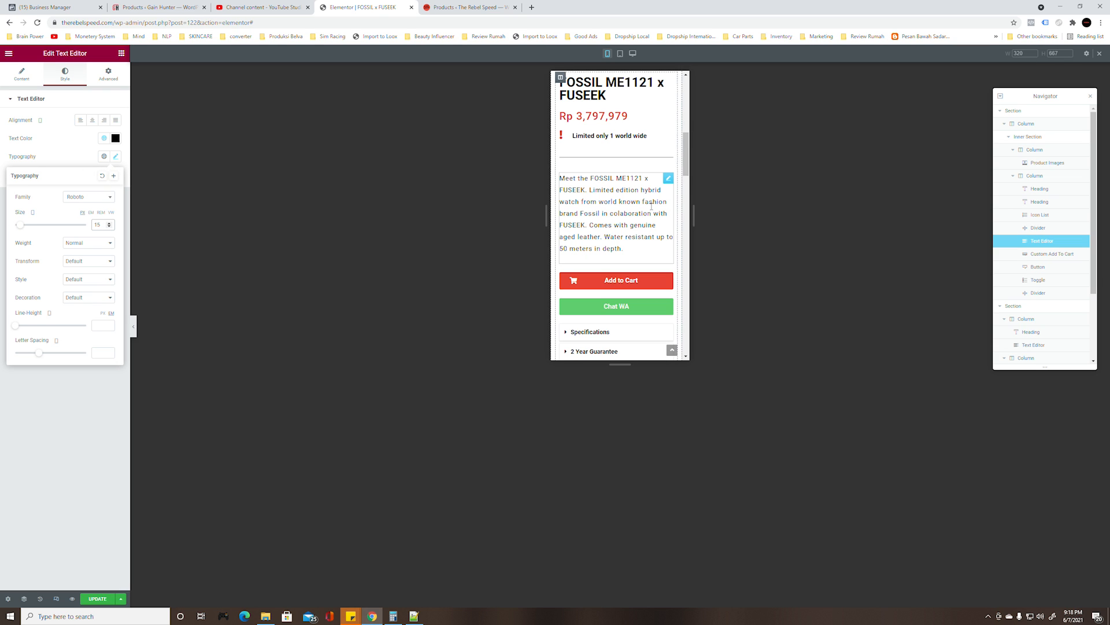
Examine the mobile layout of the purchase buttons, and expand and collapse the Specifications and 2 Year Guarantee toggles
scroll(625, 173, "down", 2)
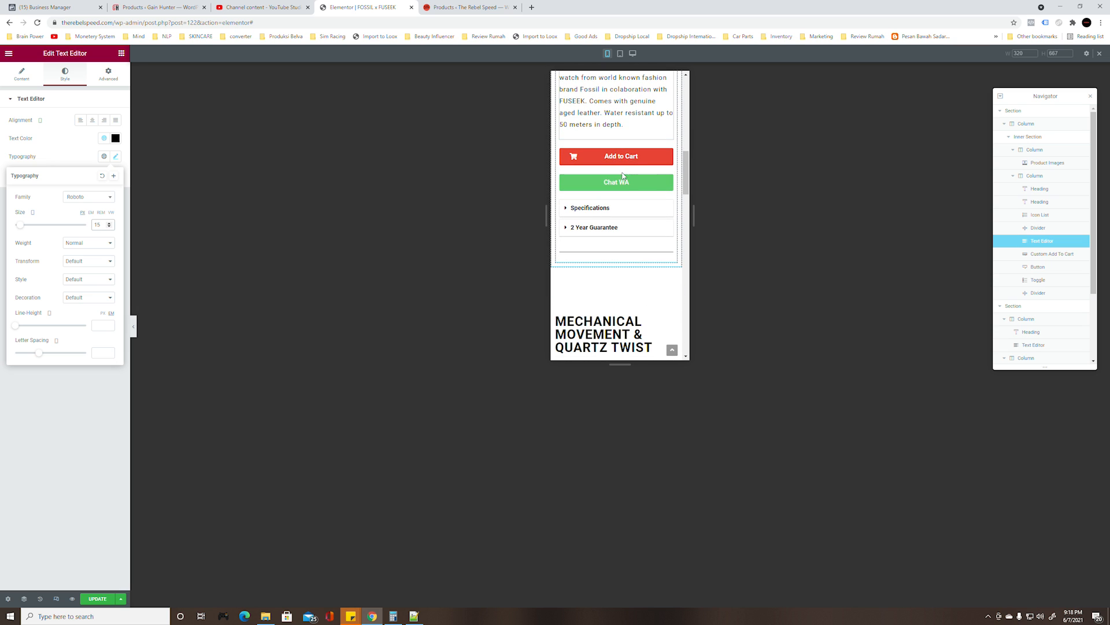
scroll(624, 170, "down", 3)
scroll(590, 207, "up", 6)
scroll(589, 207, "down", 4)
left_click(625, 165)
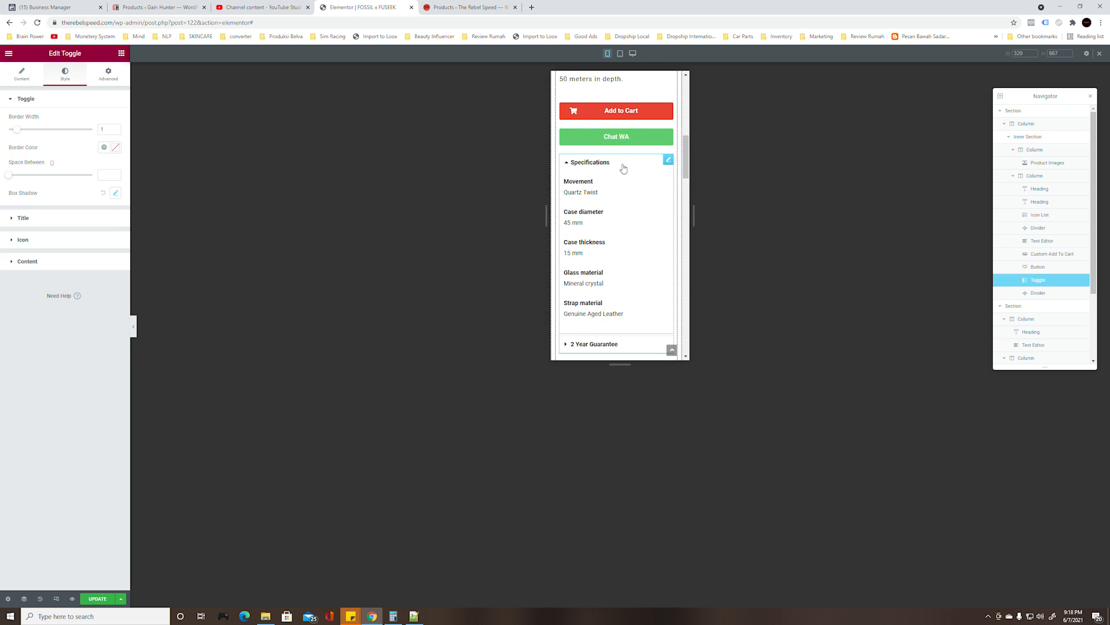
left_click(620, 165)
left_click(605, 183)
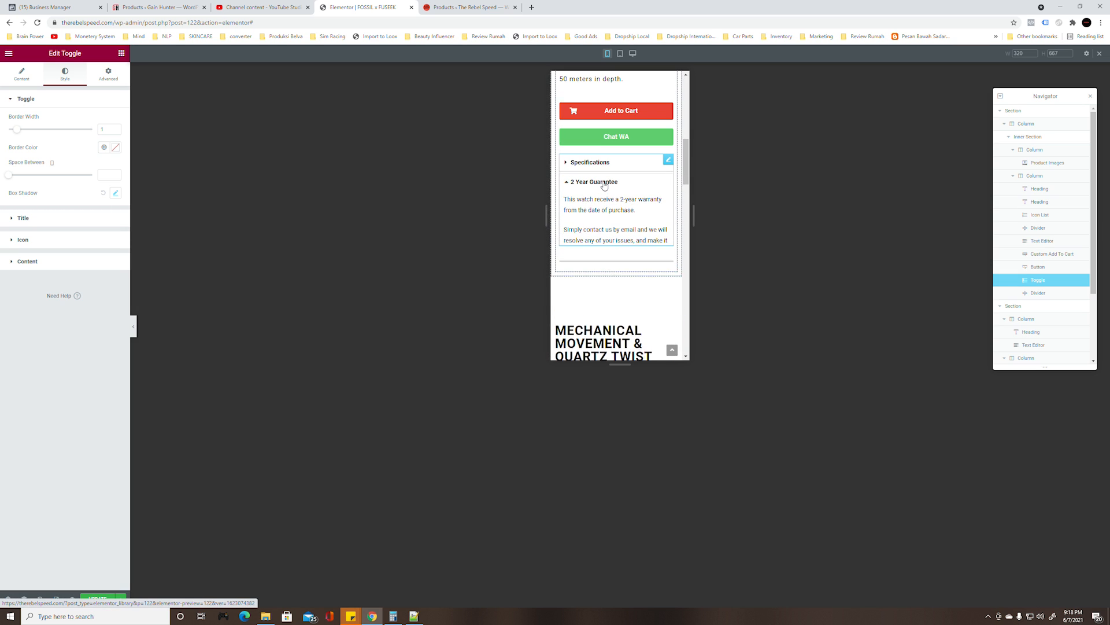
left_click(605, 183)
Set the mobile font size of the Mechanical Movement & Quartz Twist heading to 20 px
scroll(618, 147, "down", 2)
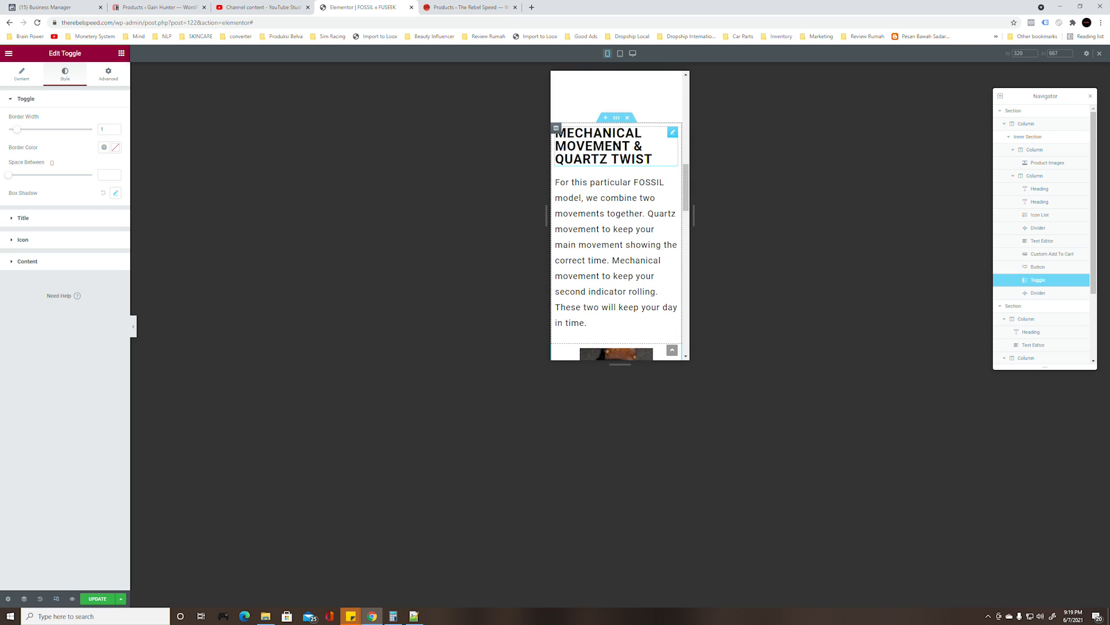
left_click(618, 147)
left_click(116, 137)
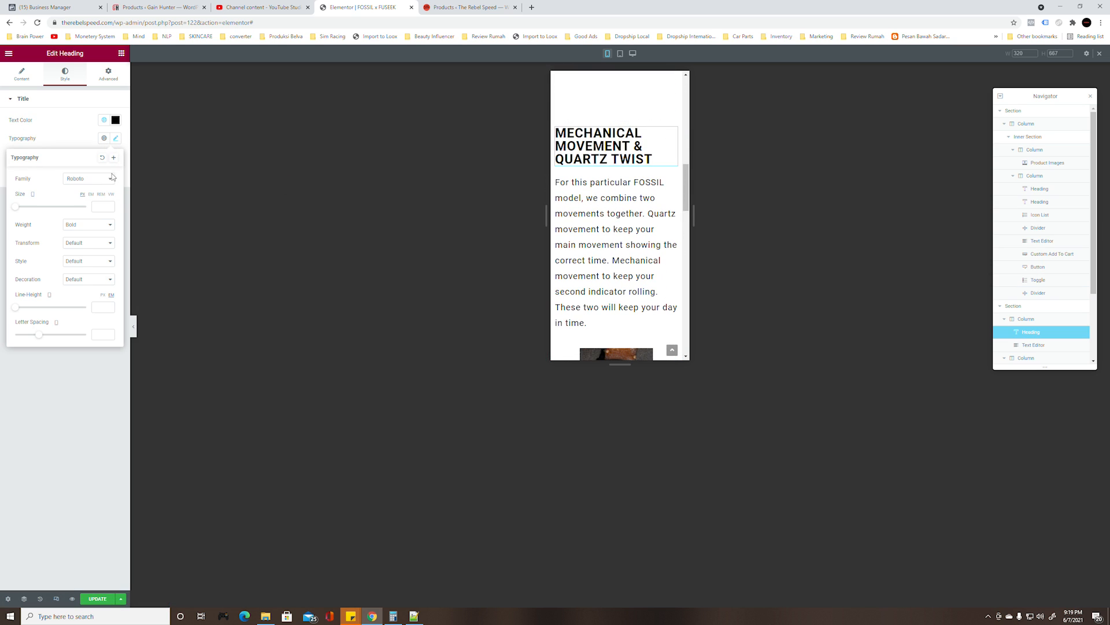
left_click(103, 206)
type("20")
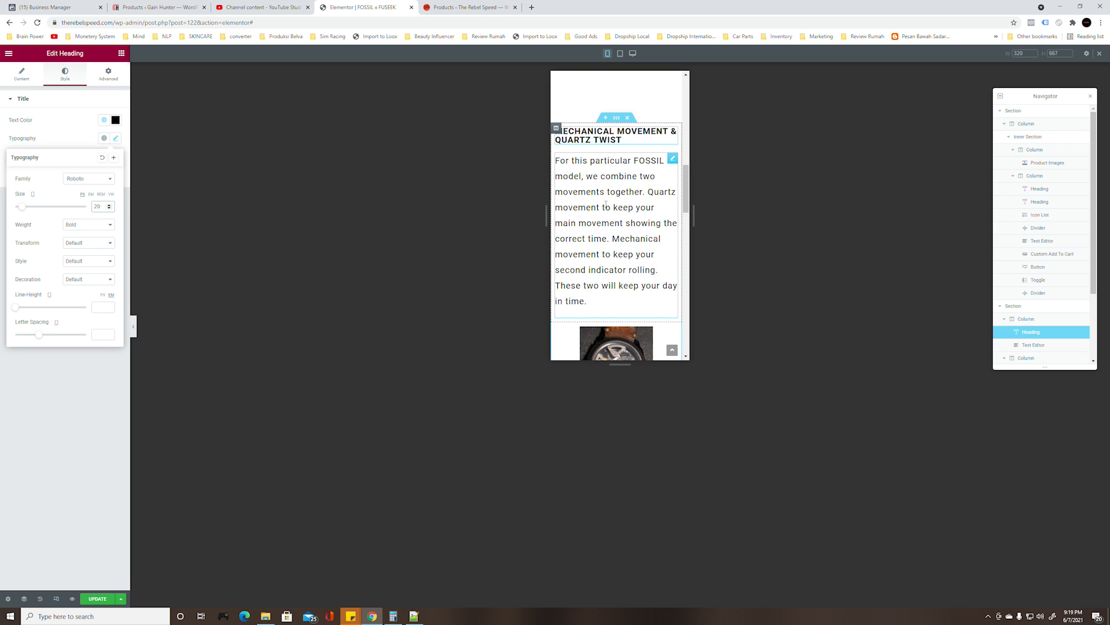
Set the mobile top and bottom margins of the Mechanical Movement section to 0
scroll(605, 206, "up", 3)
scroll(605, 206, "down", 2)
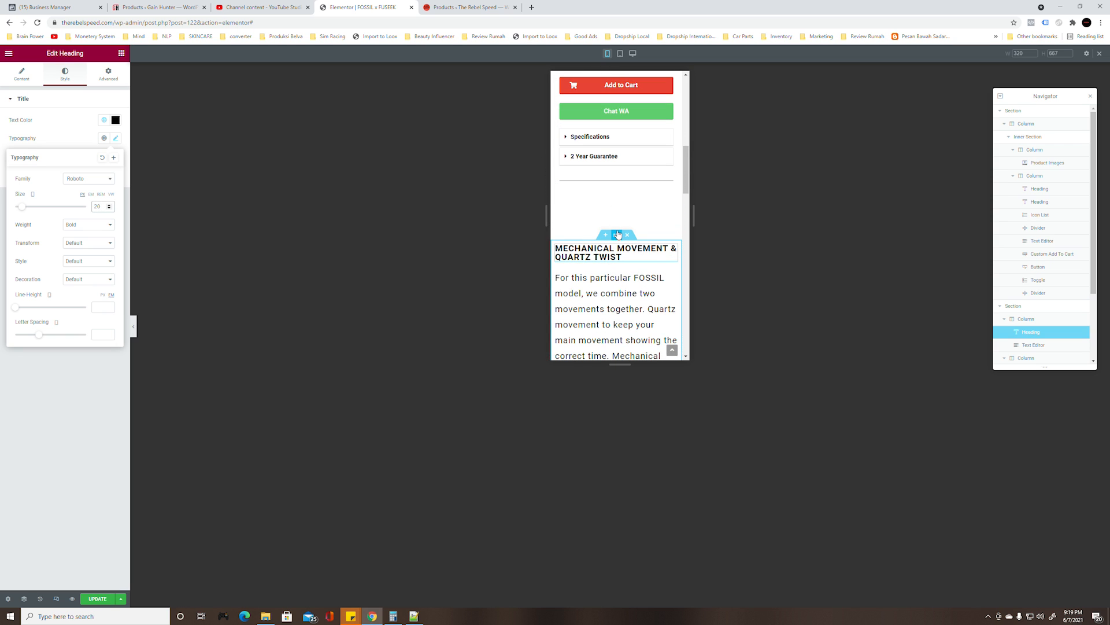
left_click(108, 74)
left_click(115, 130)
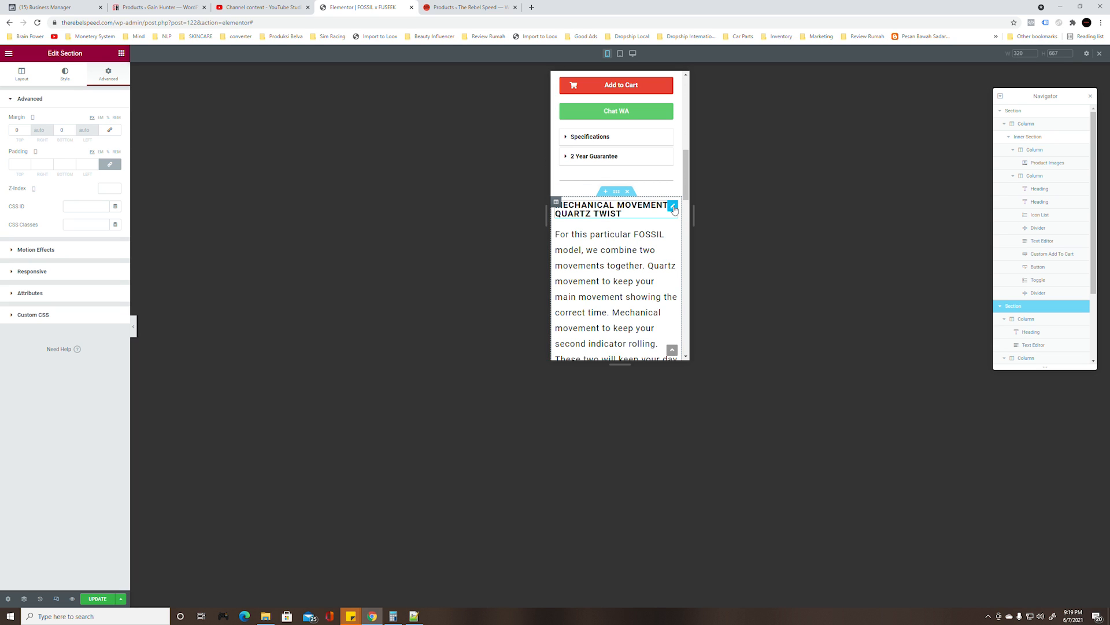
Set the mobile font size of the paragraph under the Mechanical Movement heading to 15 px
left_click(673, 206)
left_click(671, 236)
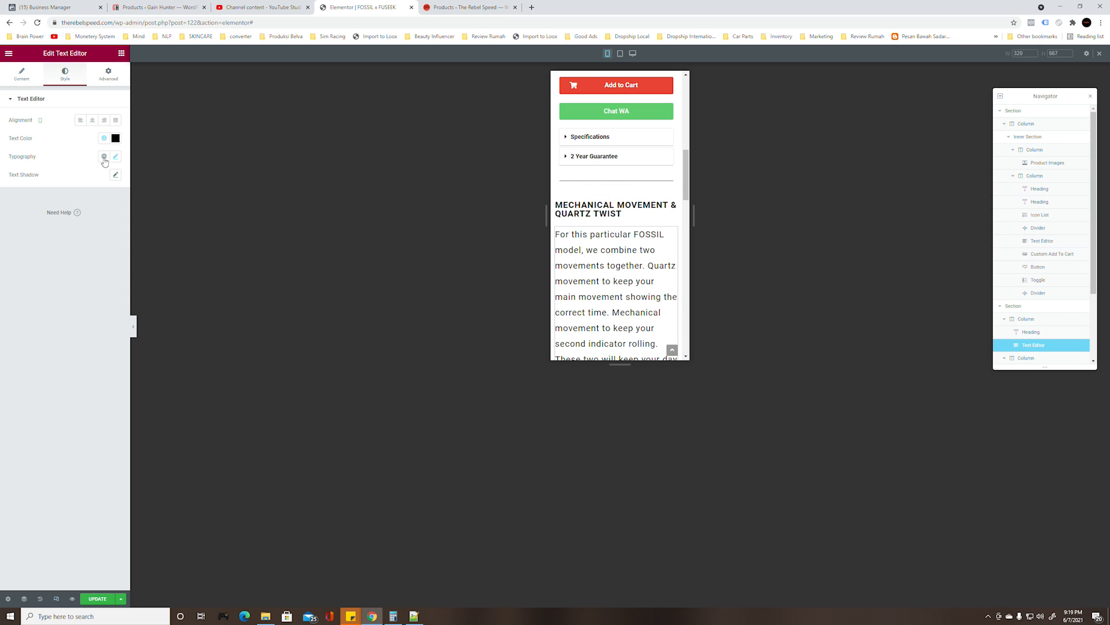
left_click(115, 157)
left_click(99, 224)
type("15")
Compare the order of text and images in the two feature sections between the mobile and desktop previews
scroll(616, 204, "down", 3)
scroll(618, 189, "up", 3)
scroll(624, 182, "down", 2)
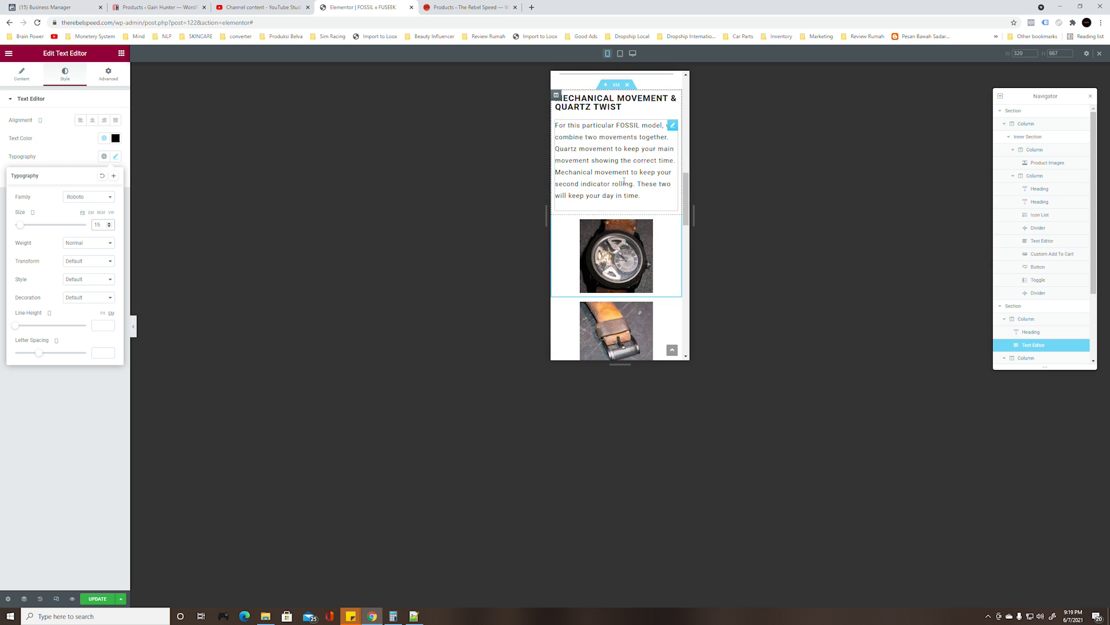
scroll(621, 237, "down", 1)
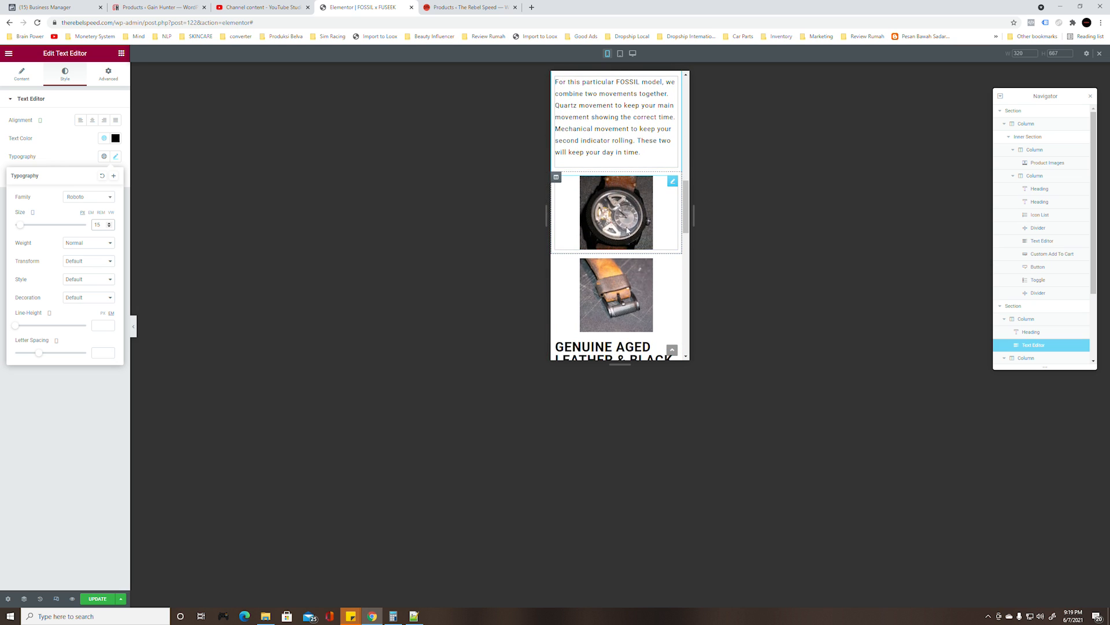
scroll(628, 223, "down", 1)
scroll(634, 181, "up", 2)
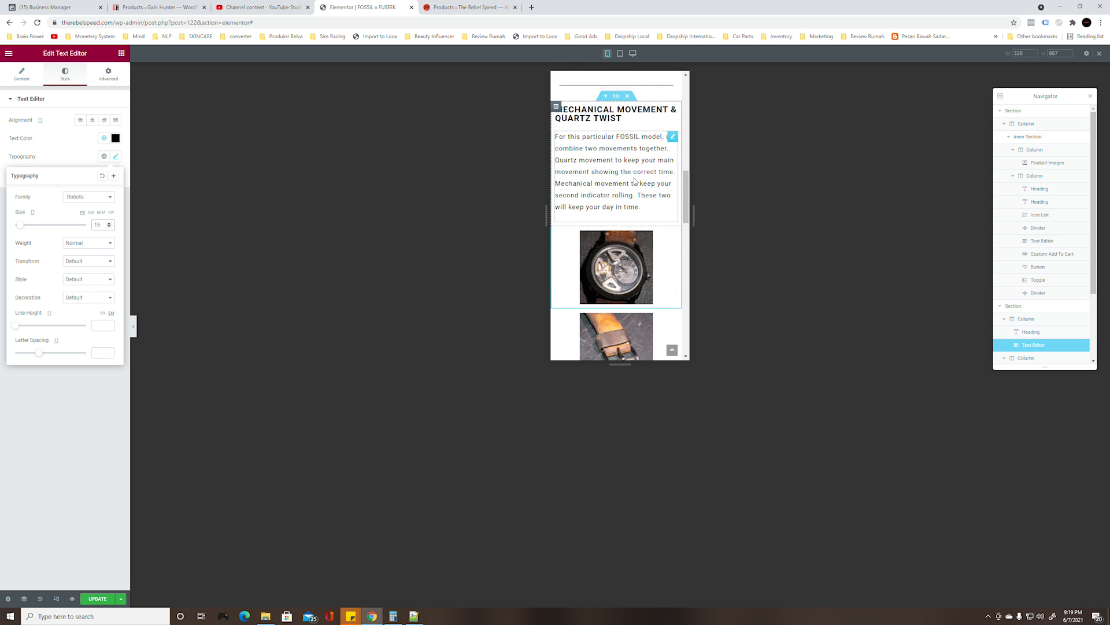
left_click(56, 599)
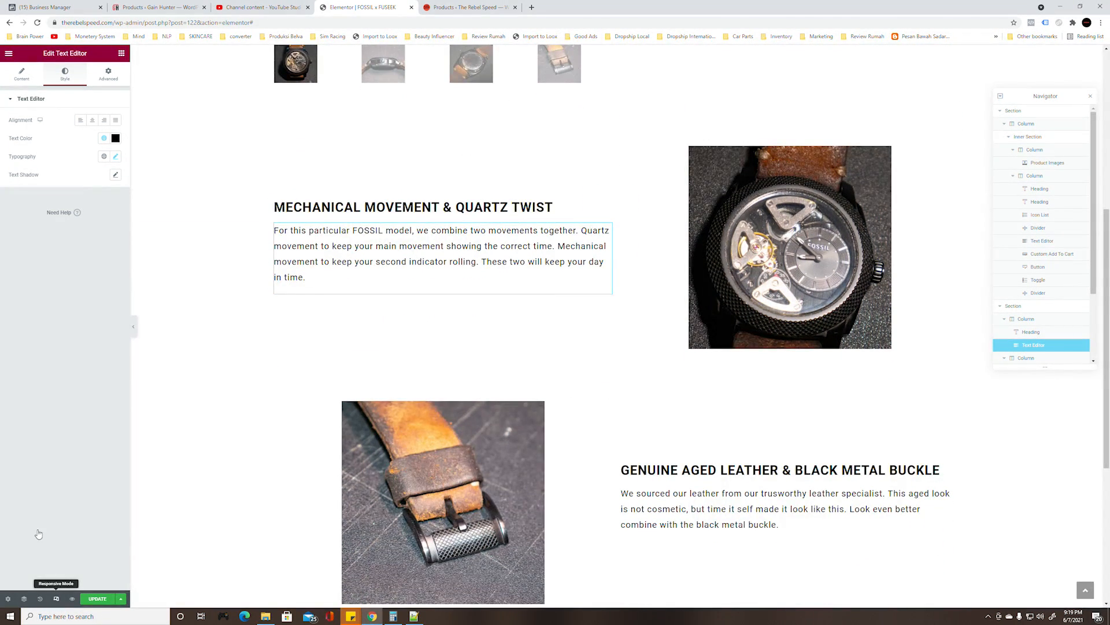
left_click(57, 601)
scroll(599, 214, "down", 6)
scroll(613, 217, "up", 4)
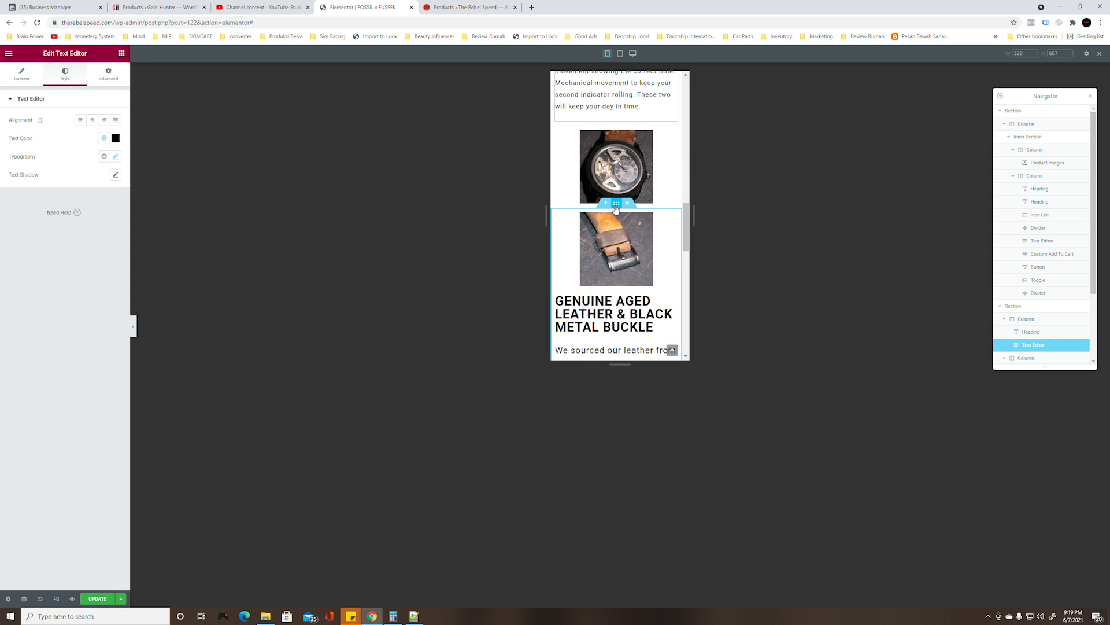
Enable Reverse Columns for both tablet and mobile on the leather and buckle section
left_click(617, 203)
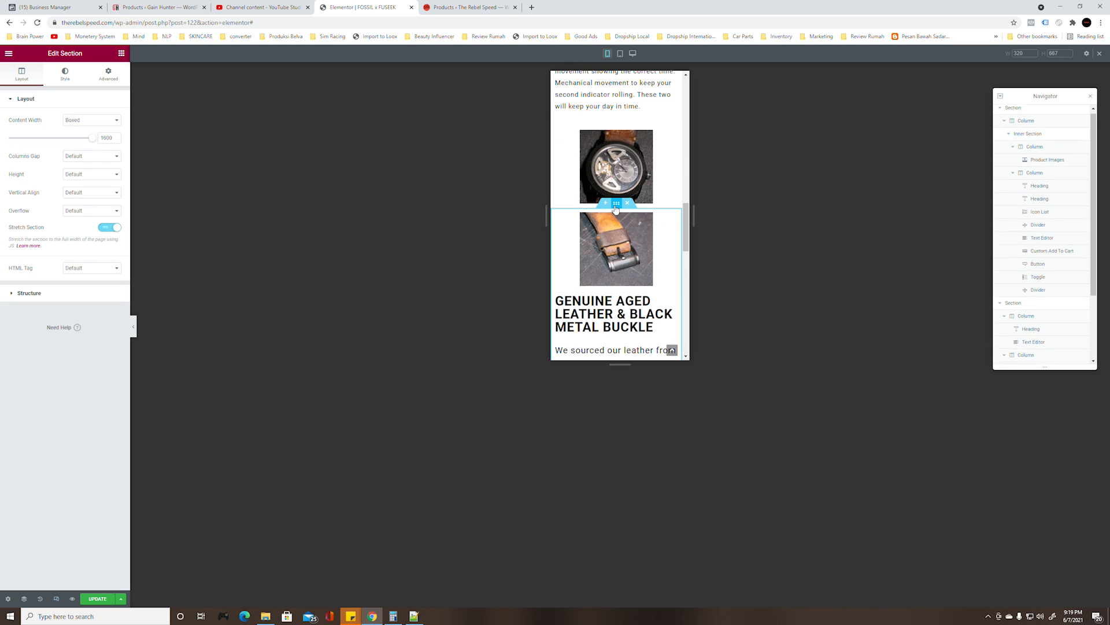
left_click(108, 76)
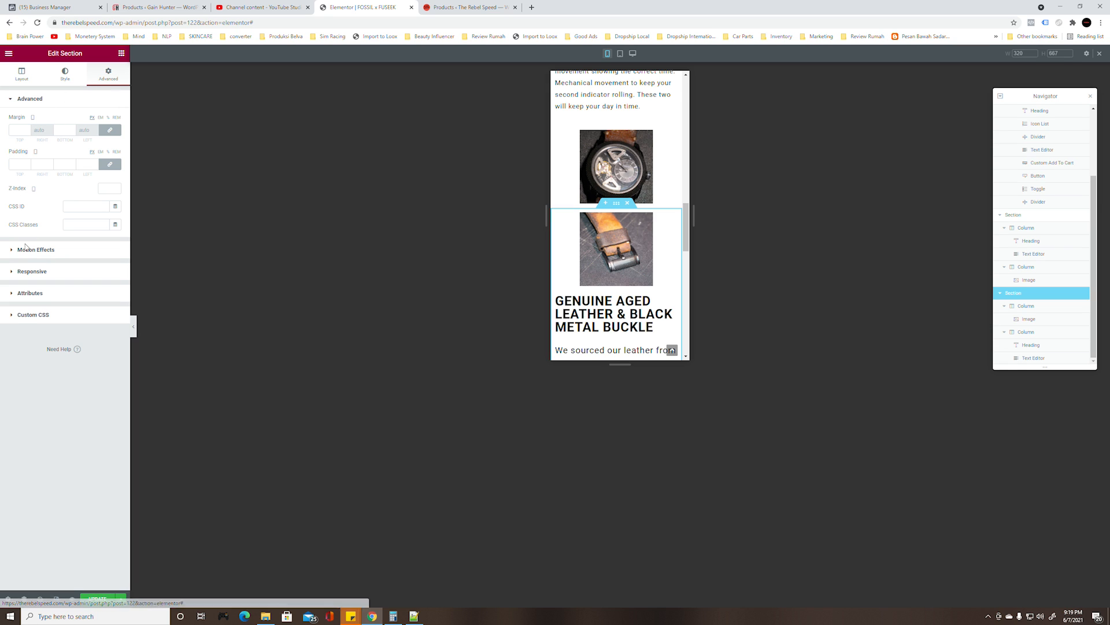
left_click(22, 271)
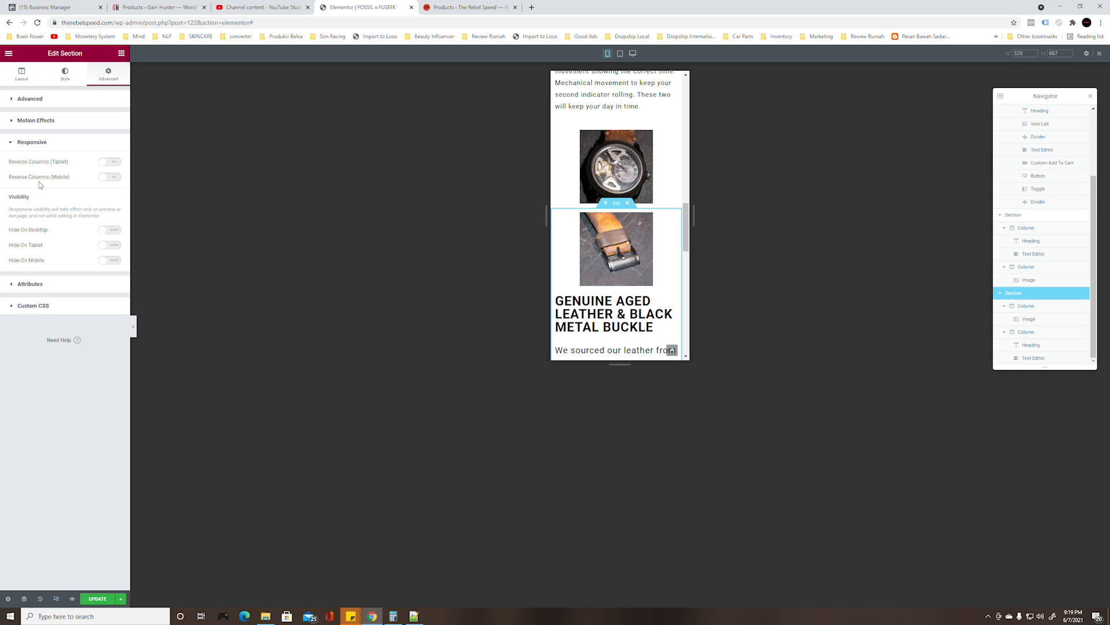
left_click(105, 165)
left_click(113, 177)
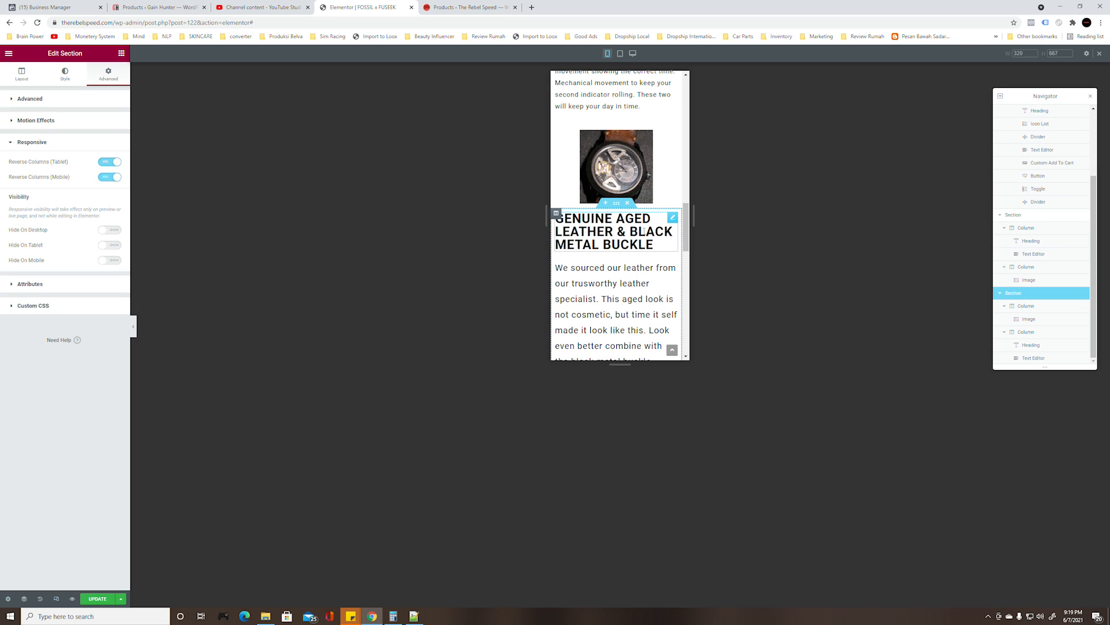
Set the mobile font size of the Genuine Aged Leather & Black Metal Buckle heading to 20 px
scroll(628, 234, "down", 1)
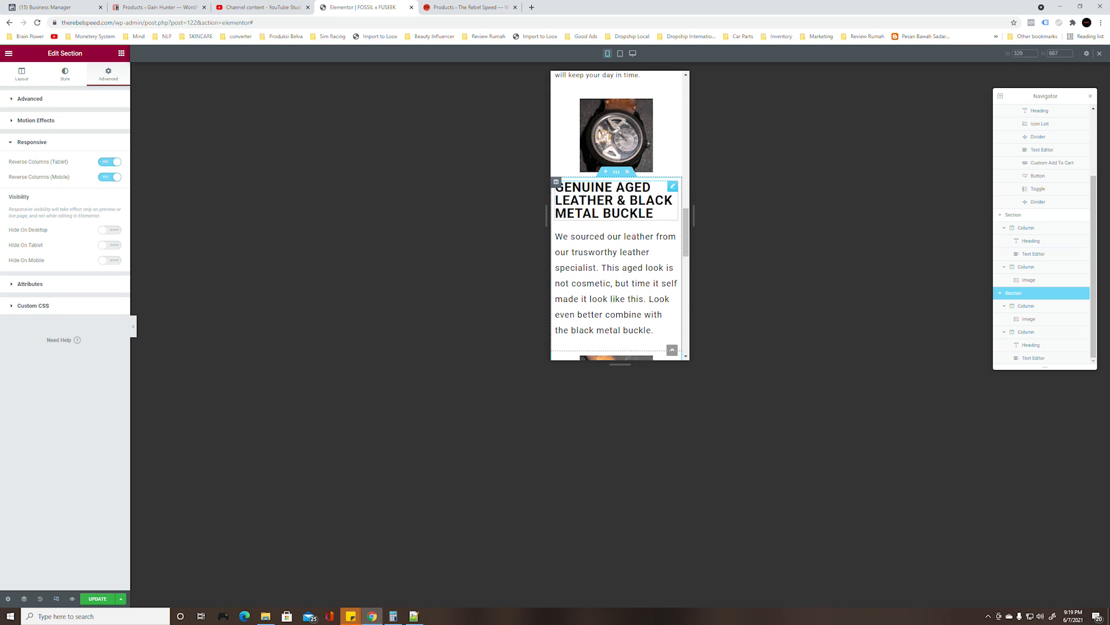
left_click(673, 174)
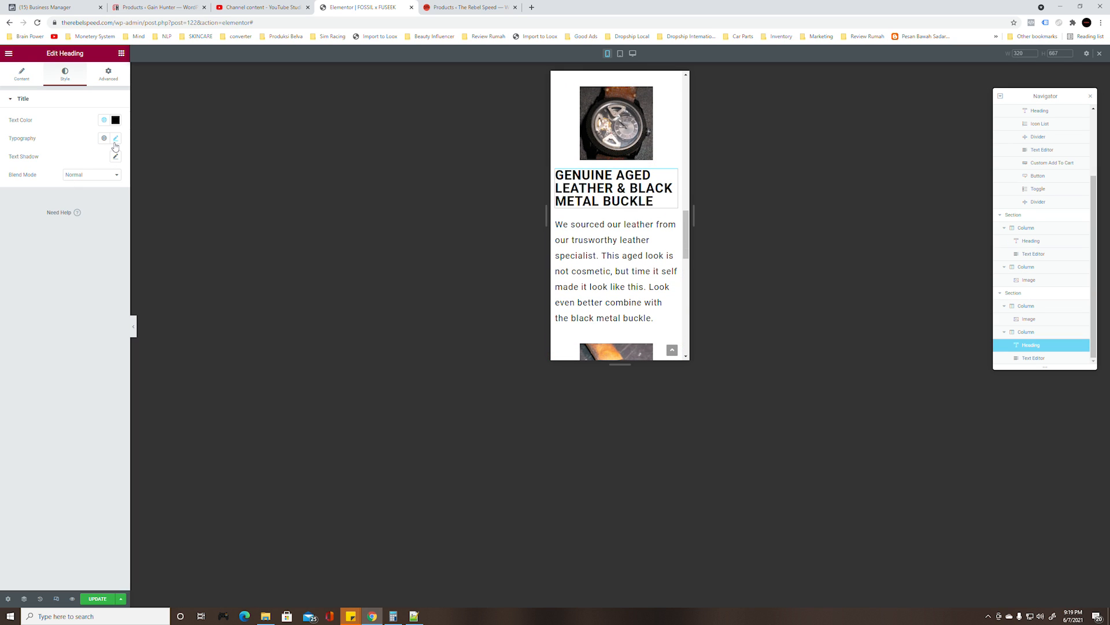
left_click(115, 138)
left_click(99, 206)
type("20")
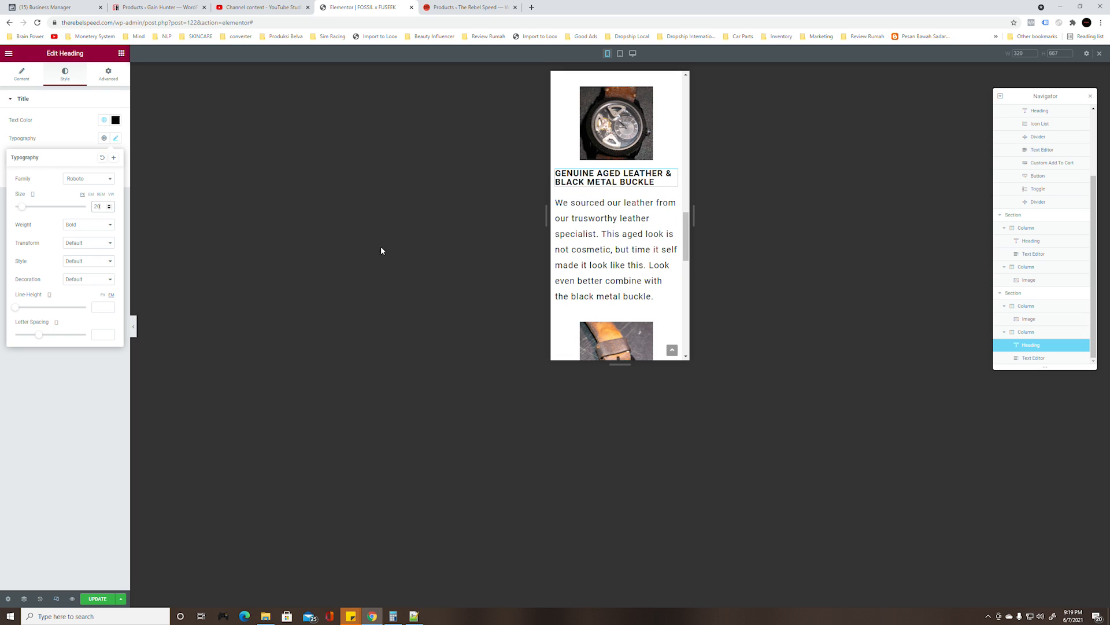
Set the mobile font size of the leather and buckle paragraph to 15 px
left_click(591, 218)
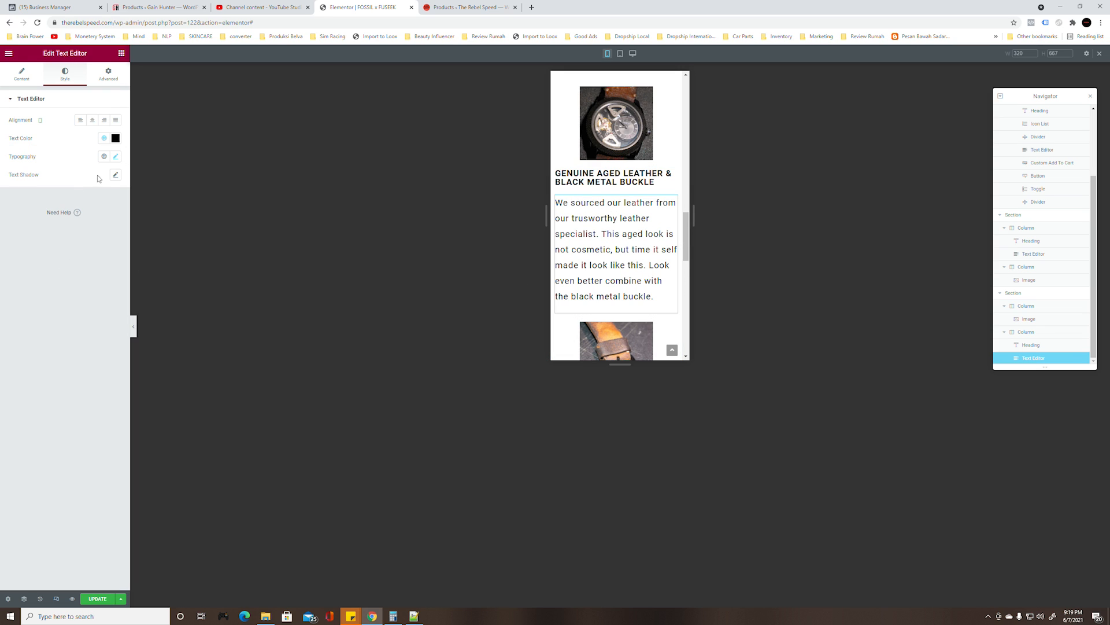
left_click(115, 156)
left_click(99, 225)
type("13")
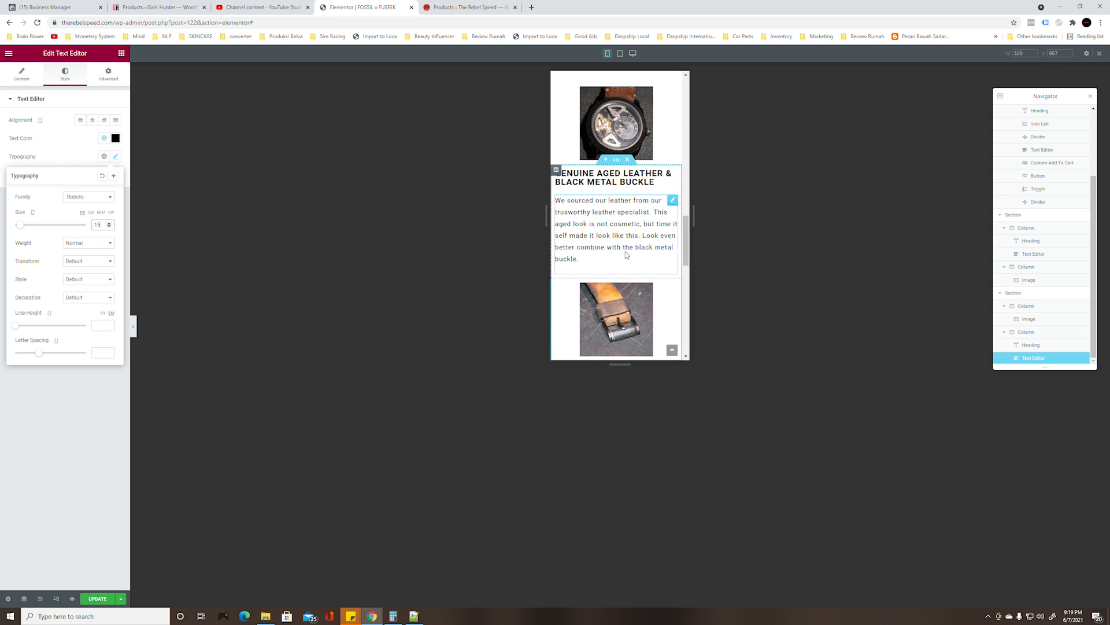
Set the mobile max width of the watch image in the Mechanical Movement section to 100%
scroll(618, 231, "up", 1)
scroll(618, 230, "up", 2)
scroll(607, 234, "down", 1)
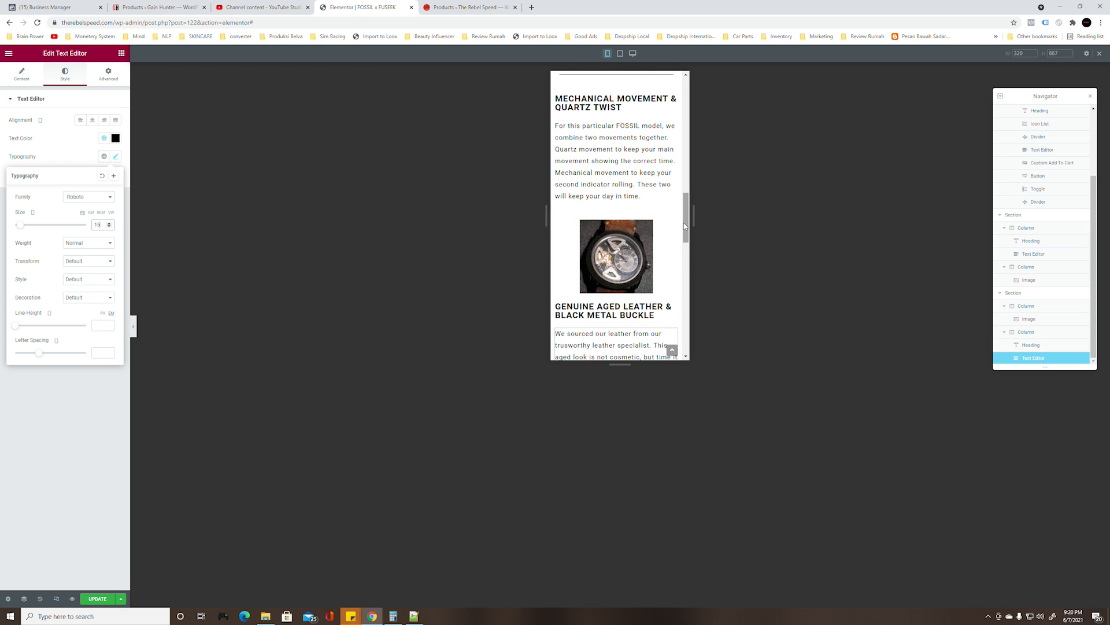
left_click(602, 236)
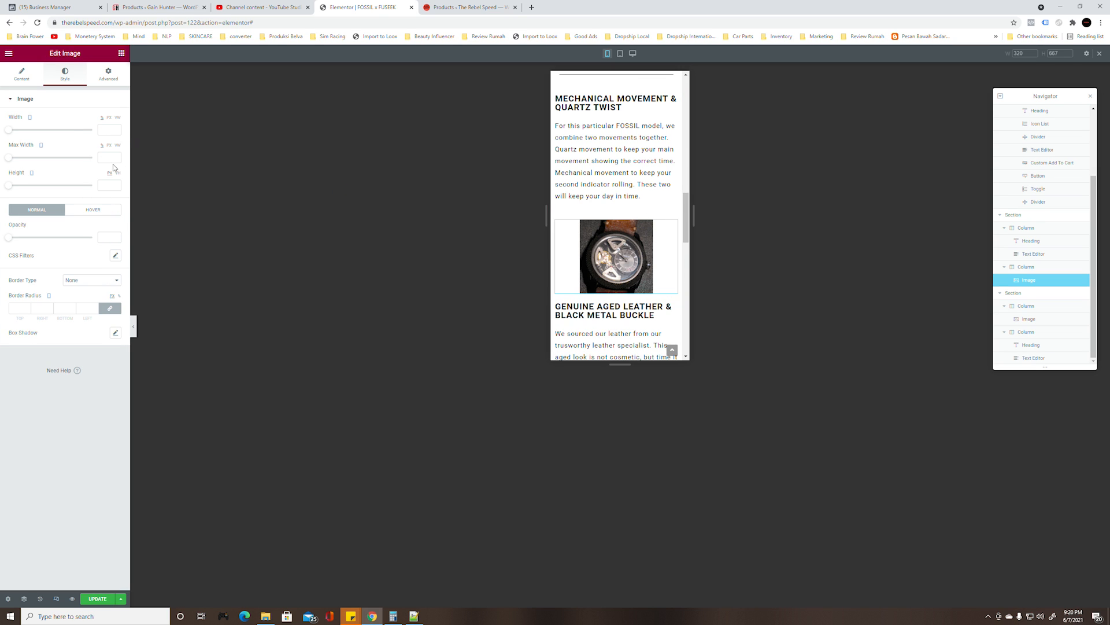
left_click(110, 157)
type("100")
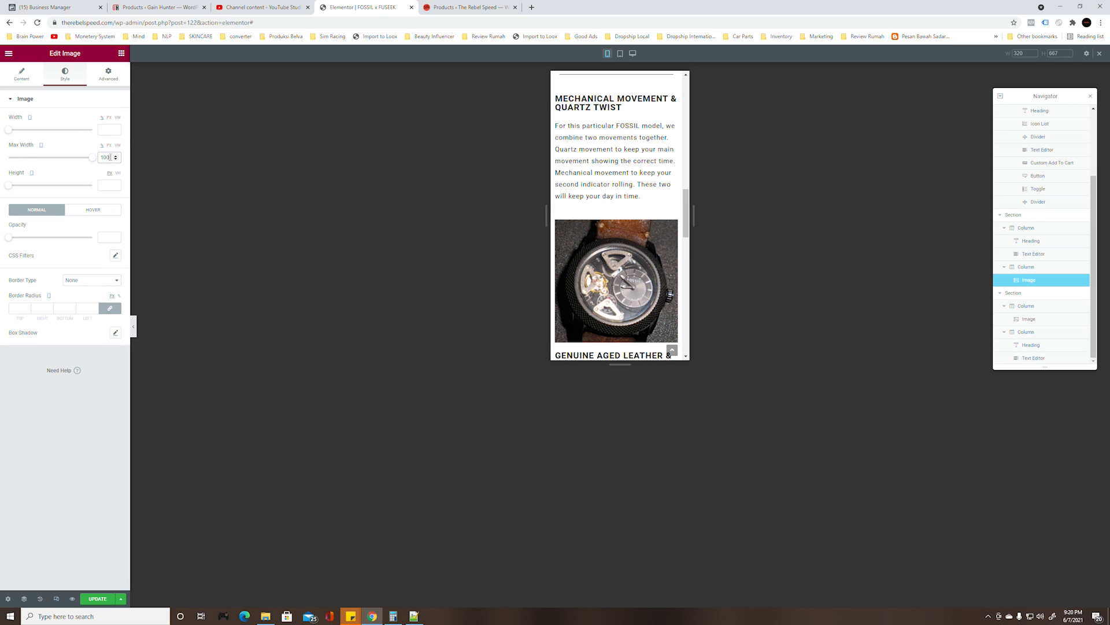
Set the mobile max width of the buckle image in the Genuine Aged Leather section to 100%
scroll(614, 177, "down", 3)
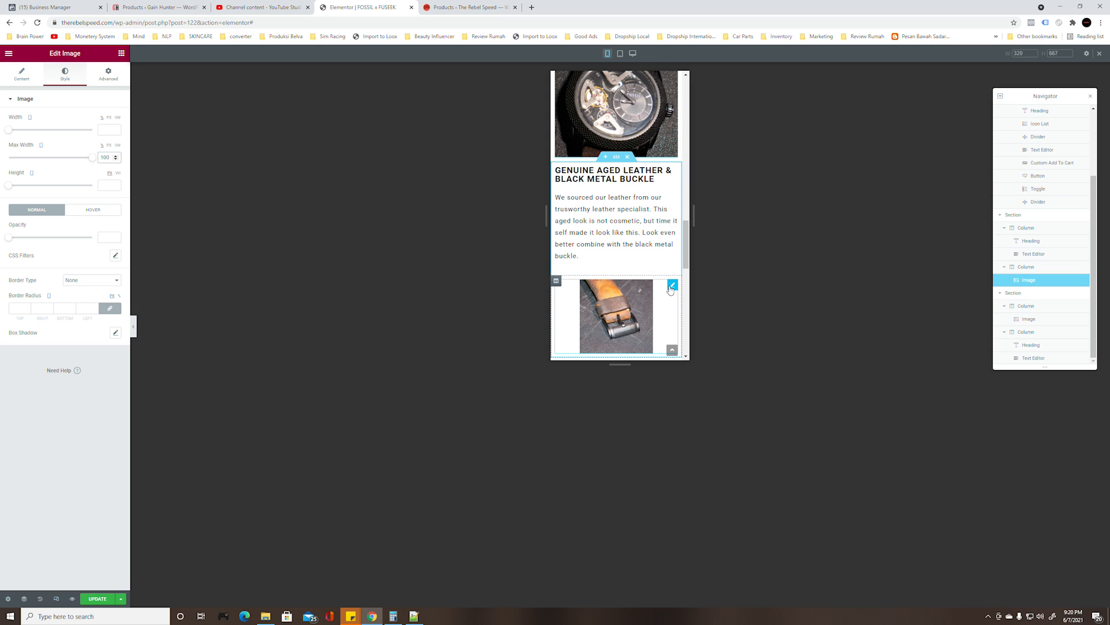
left_click(671, 287)
left_click(109, 158)
type("100")
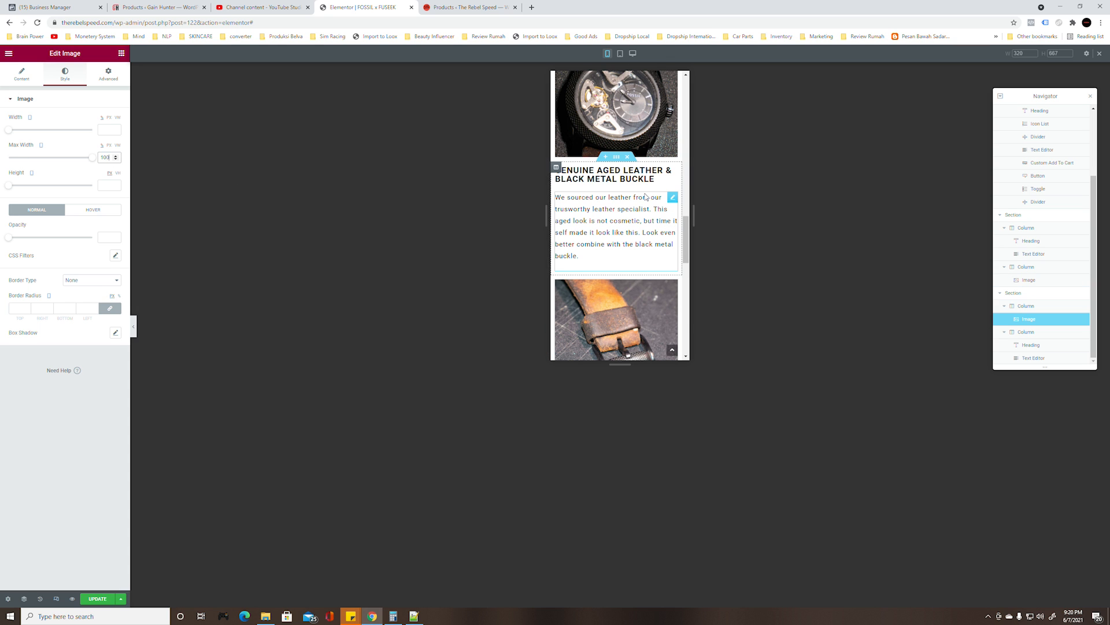
Review the mobile layout, return to the desktop preview and update the product template
scroll(636, 260, "up", 2)
scroll(636, 260, "up", 3)
scroll(636, 261, "down", 7)
scroll(638, 260, "up", 2)
left_click(56, 599)
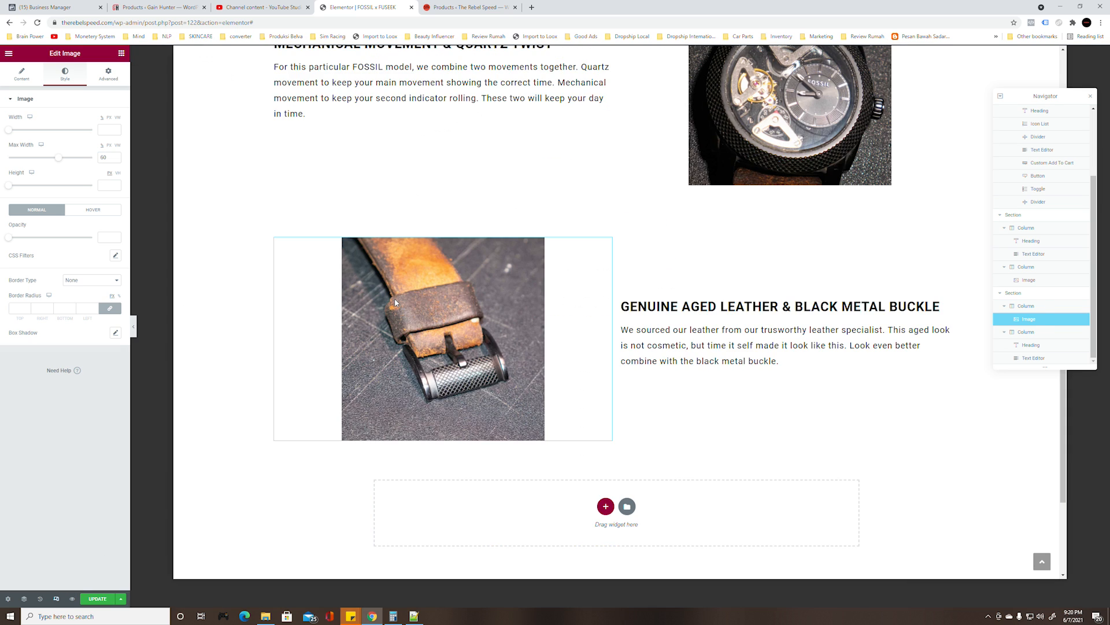
scroll(396, 300, "up", 8)
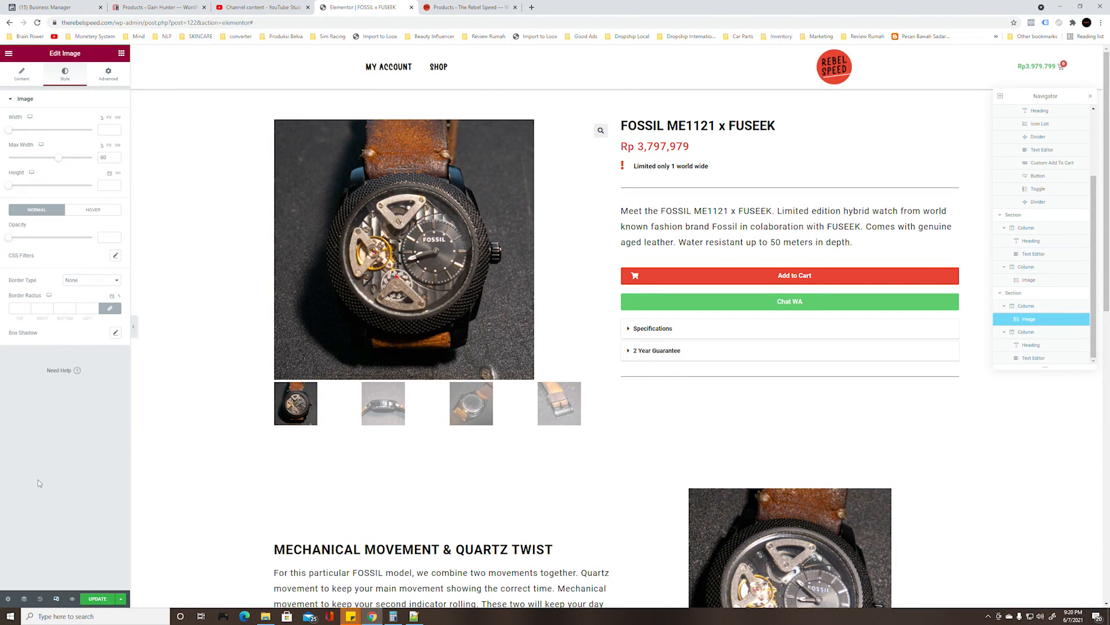
left_click(97, 599)
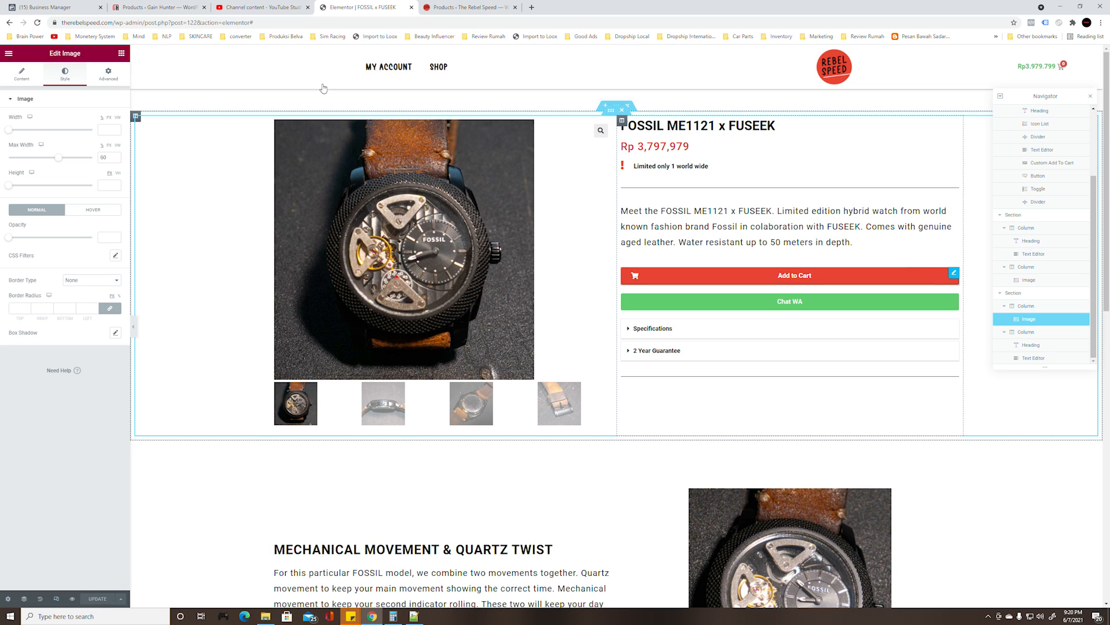
Start a new WordPress page and switch its content editor to text mode
left_click(22, 73)
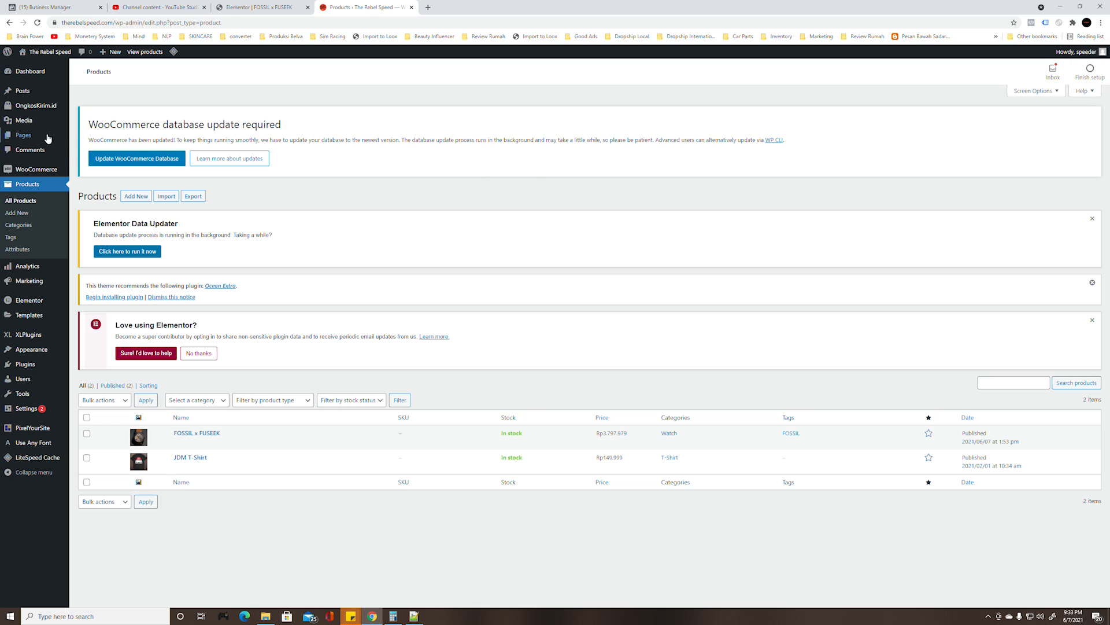
mouse_move(38, 139)
left_click(90, 149)
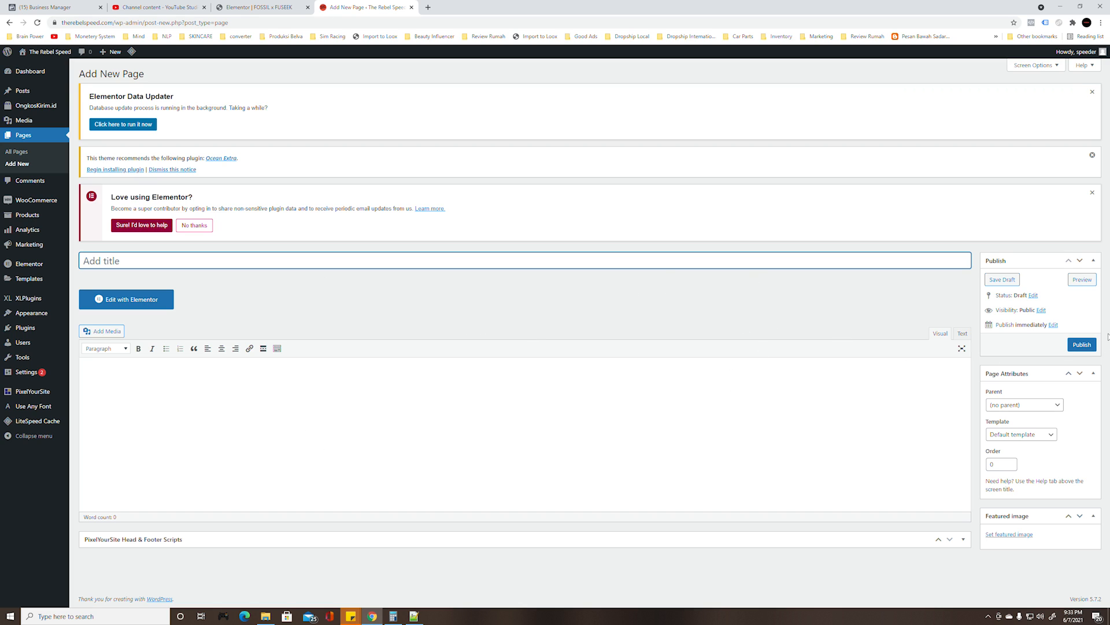
left_click(963, 334)
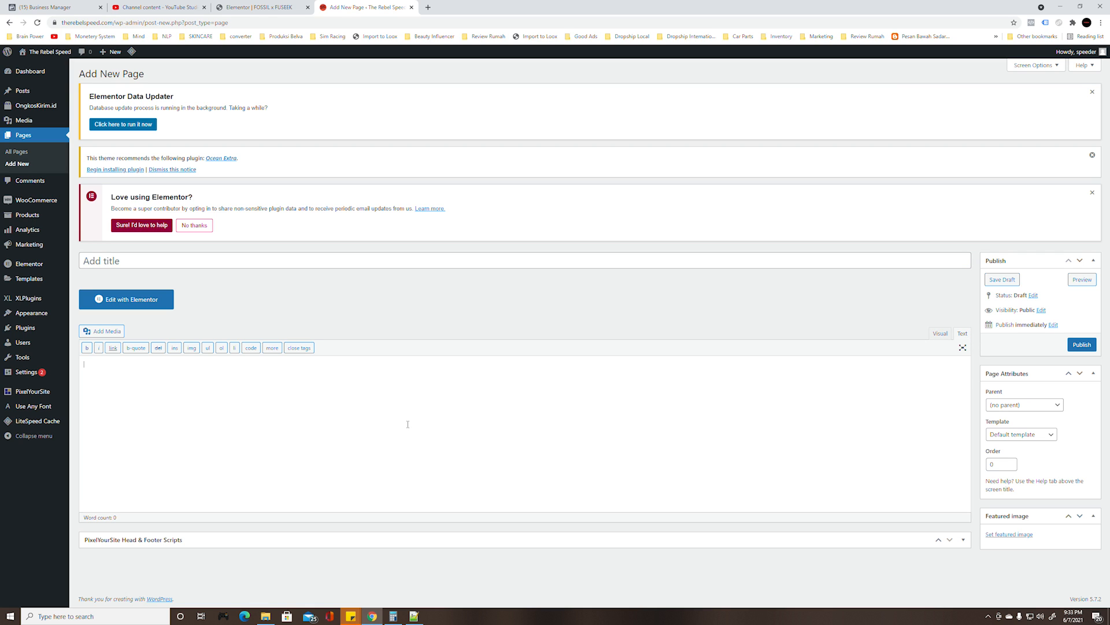
Copy the WhatsApp redirect script from the Notepad++ notes and paste it into the new page's content in the browser
left_click(414, 615)
left_click(844, 296)
left_click_drag(844, 296, 452, 275)
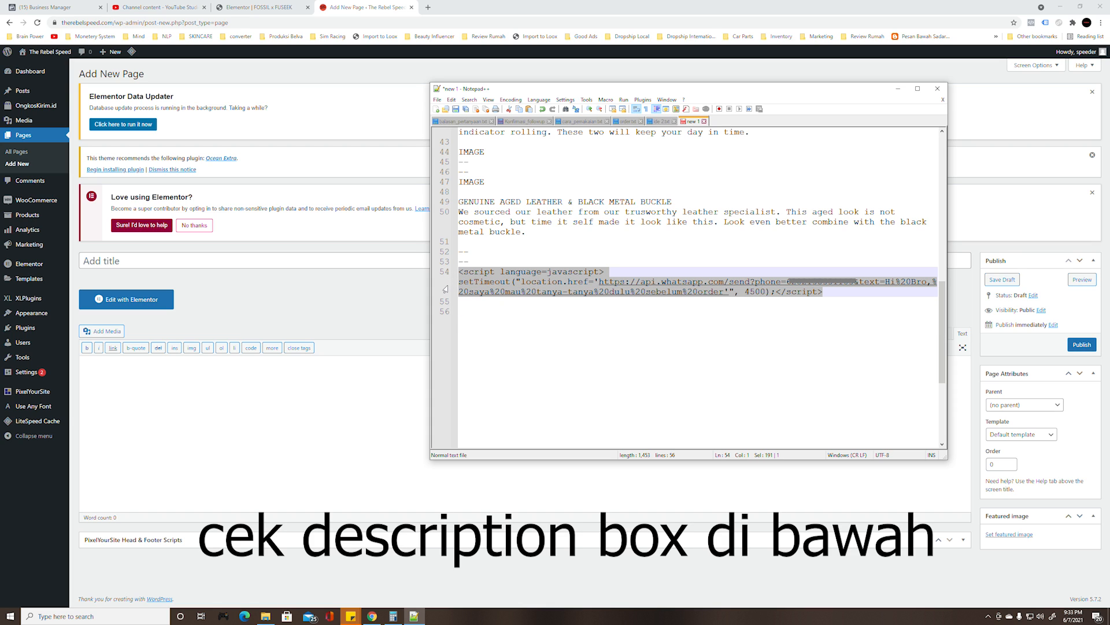
left_click(204, 395)
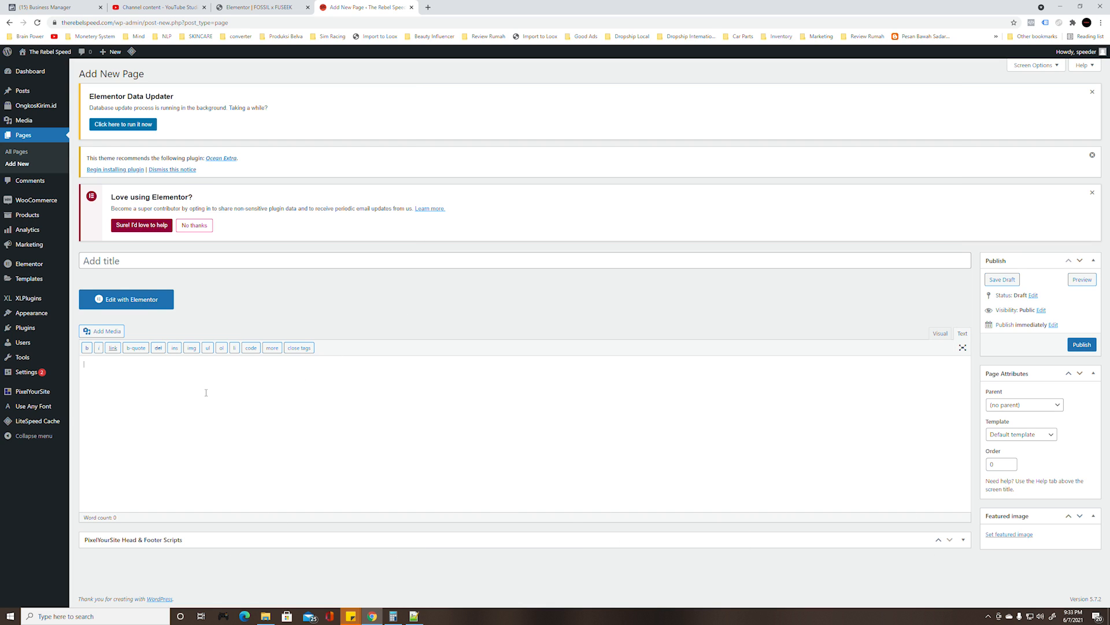
key("ctrl+v")
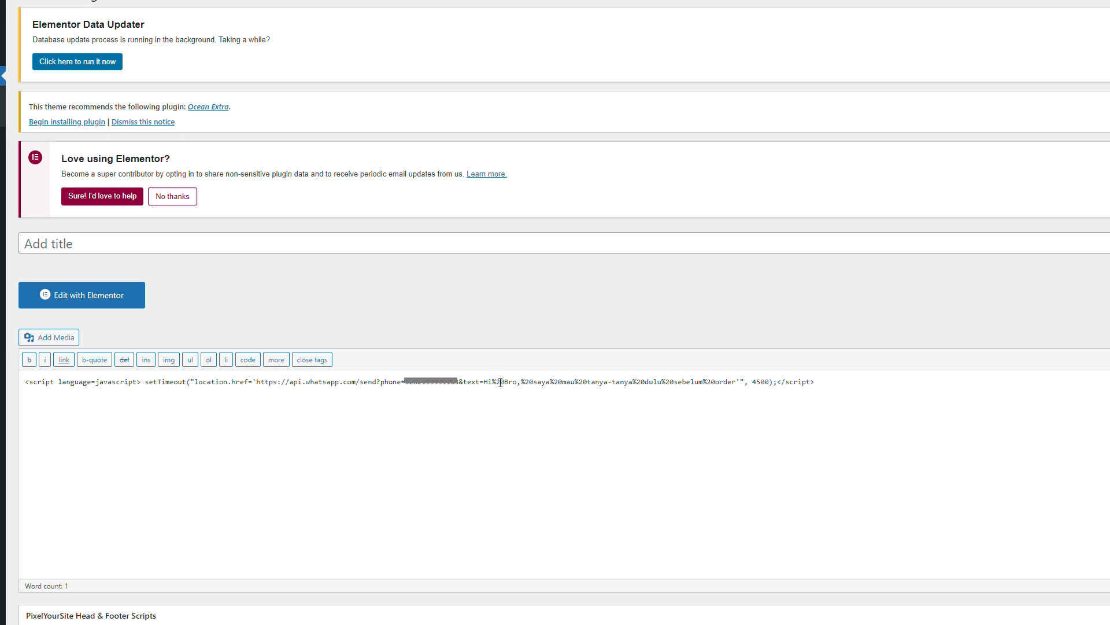
Set the redirect delay in the script's setTimeout call to 2000
left_click_drag(504, 383, 493, 384)
left_click(526, 387)
left_click_drag(770, 382, 752, 382)
type("2000")
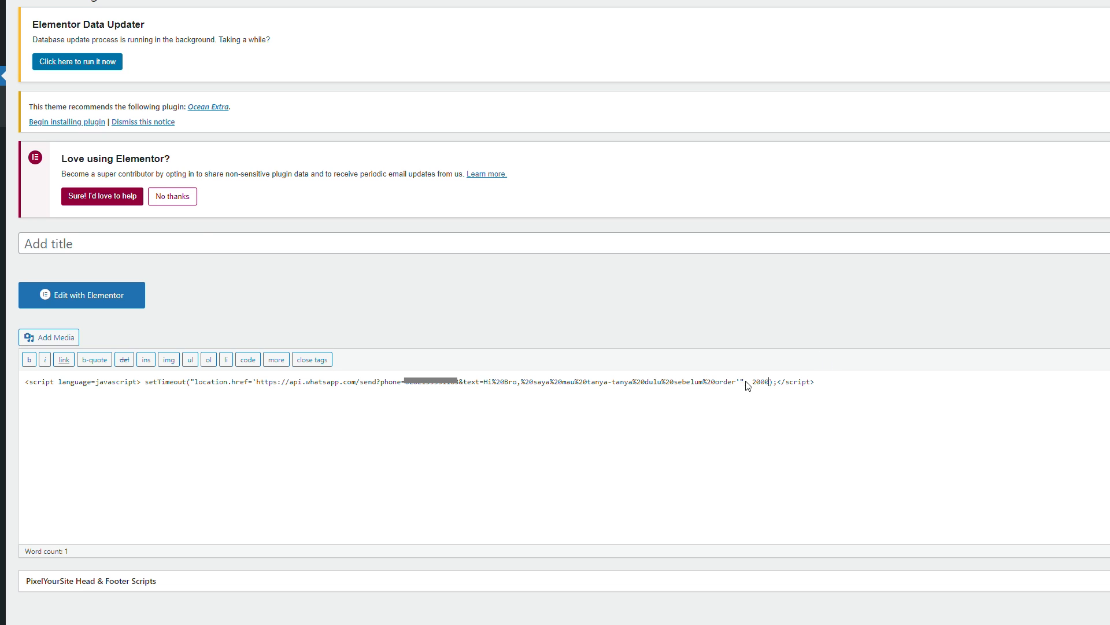
Title the page LEAD WA, keep the Default template and publish it
left_click(117, 244)
type("LEAD W")
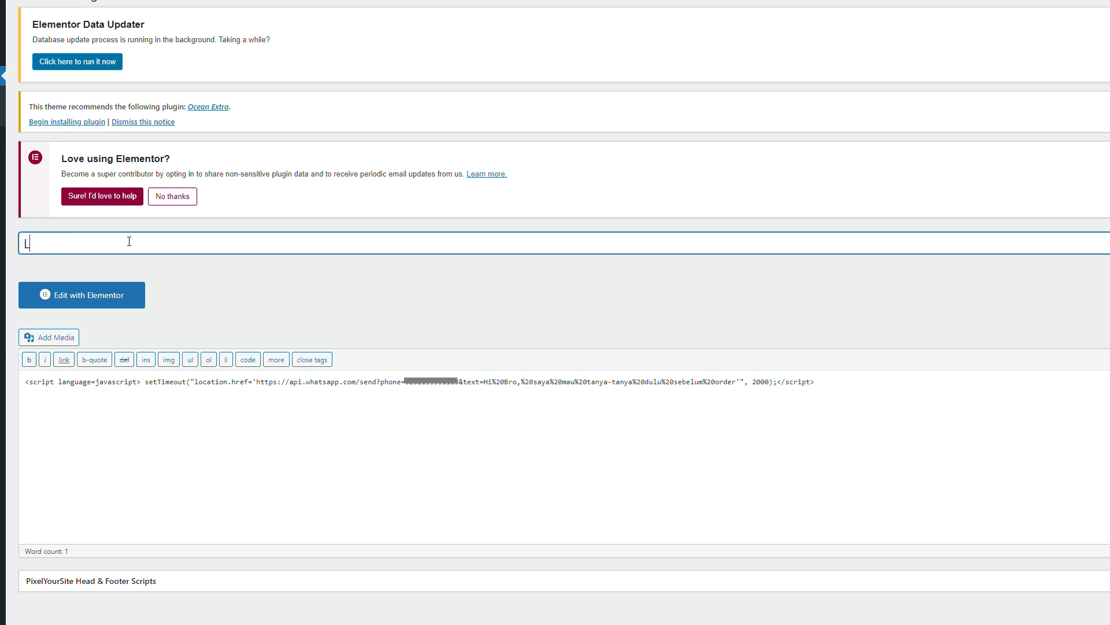
type("A")
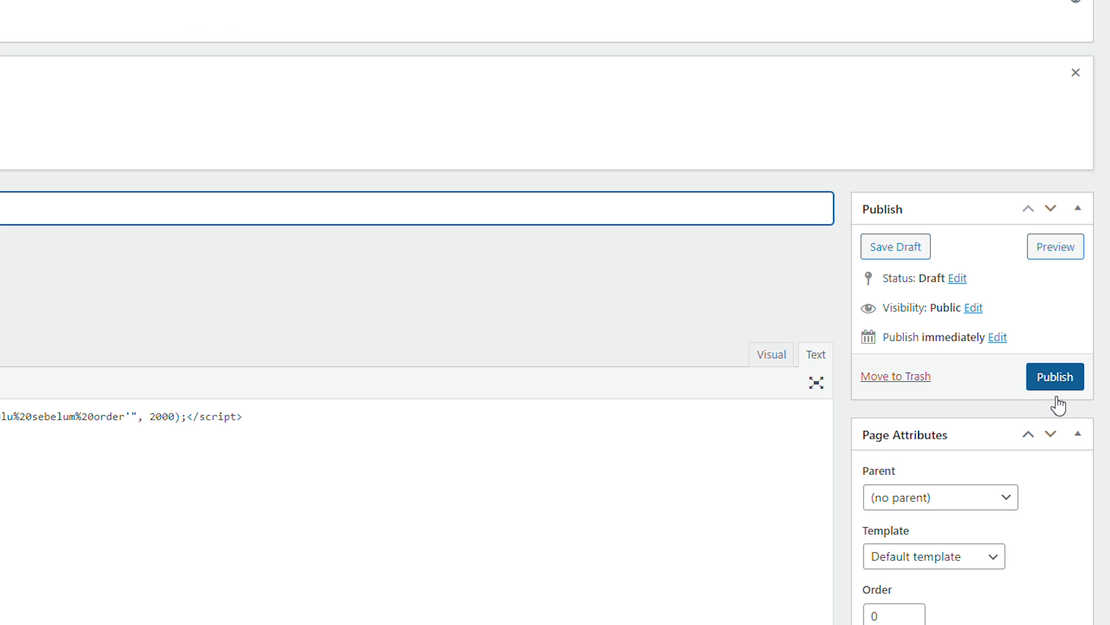
left_click(945, 565)
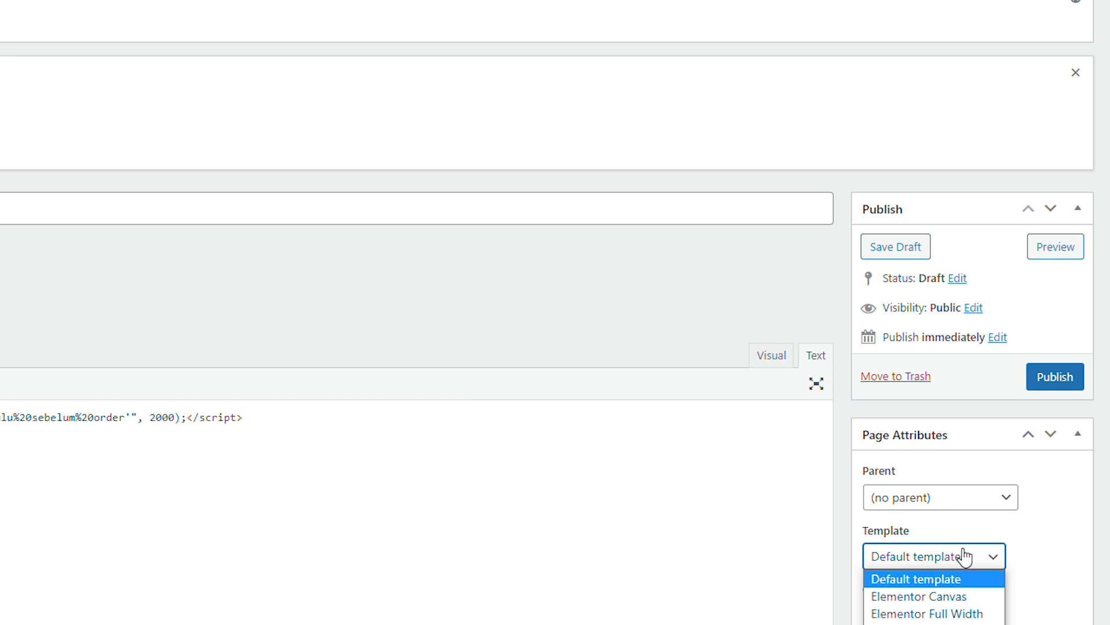
left_click(965, 556)
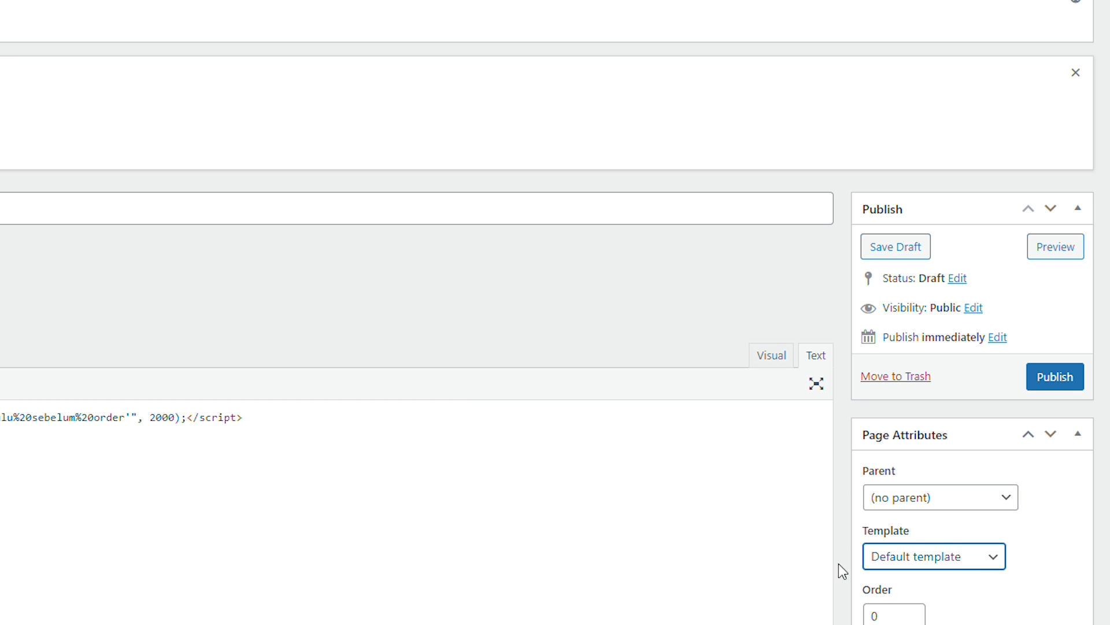
left_click(1055, 379)
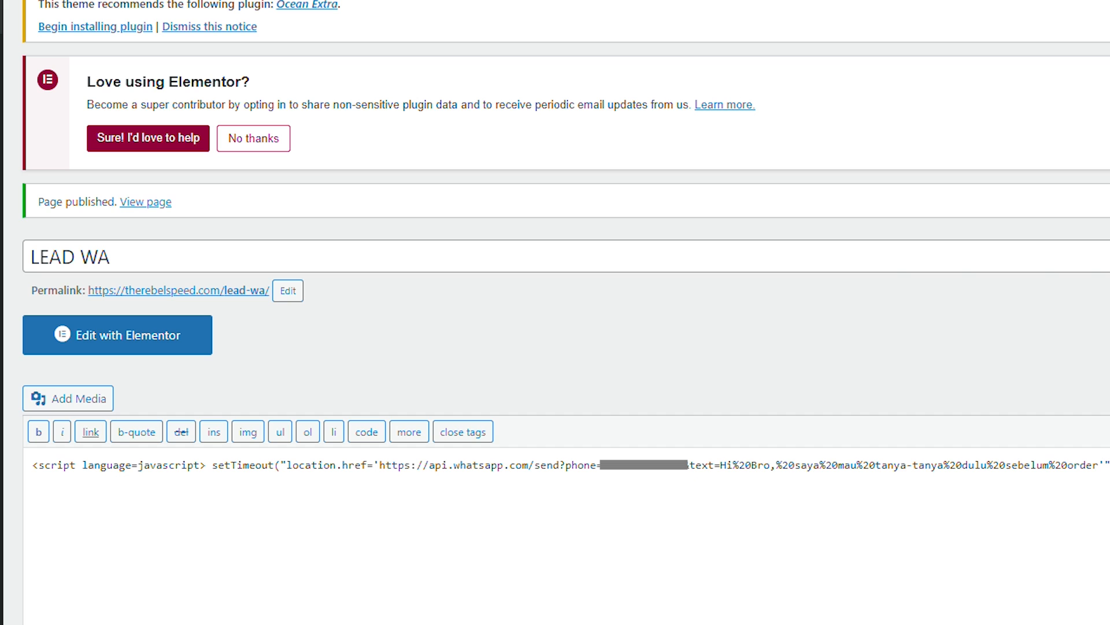
Copy the LEAD WA page's permalink, set it as the Chat WA button's link in the Elementor template and update the template
right_click(244, 291)
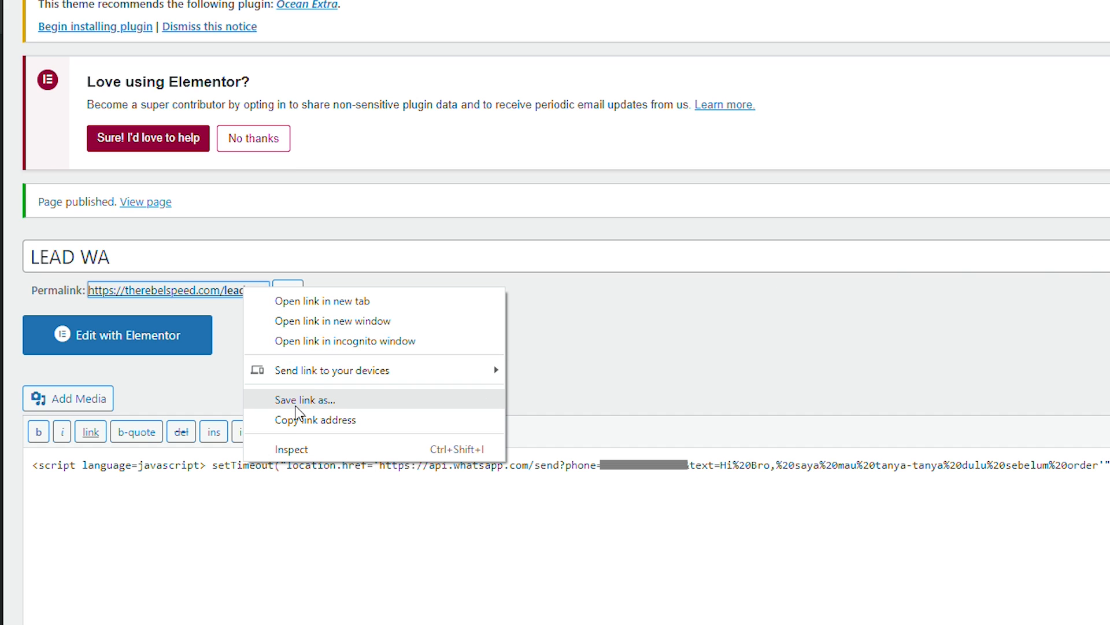
left_click(299, 420)
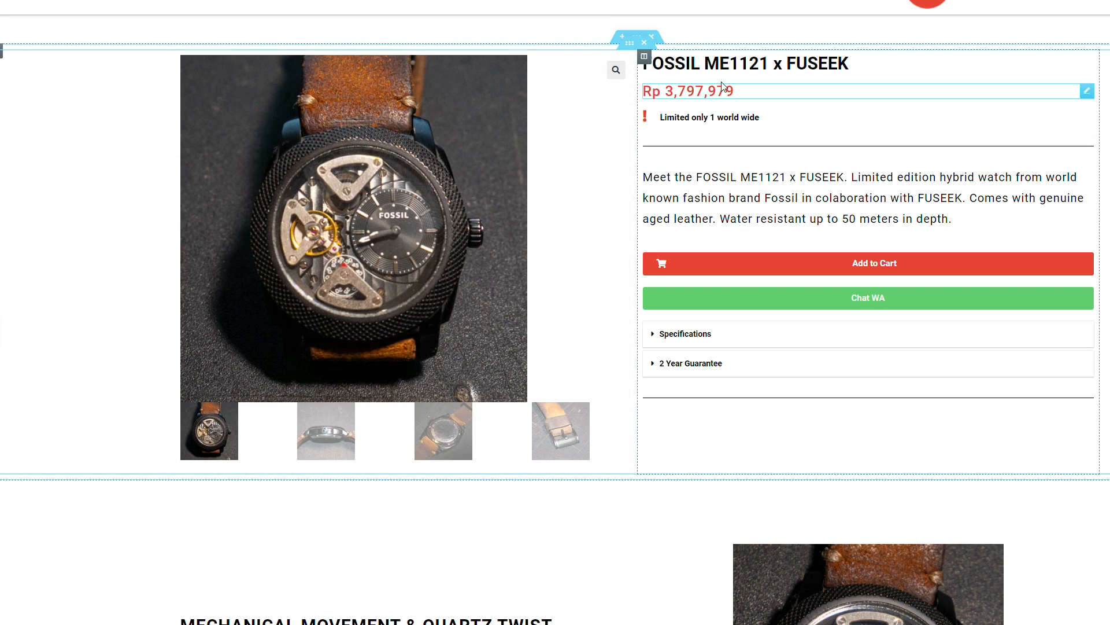
left_click(1089, 296)
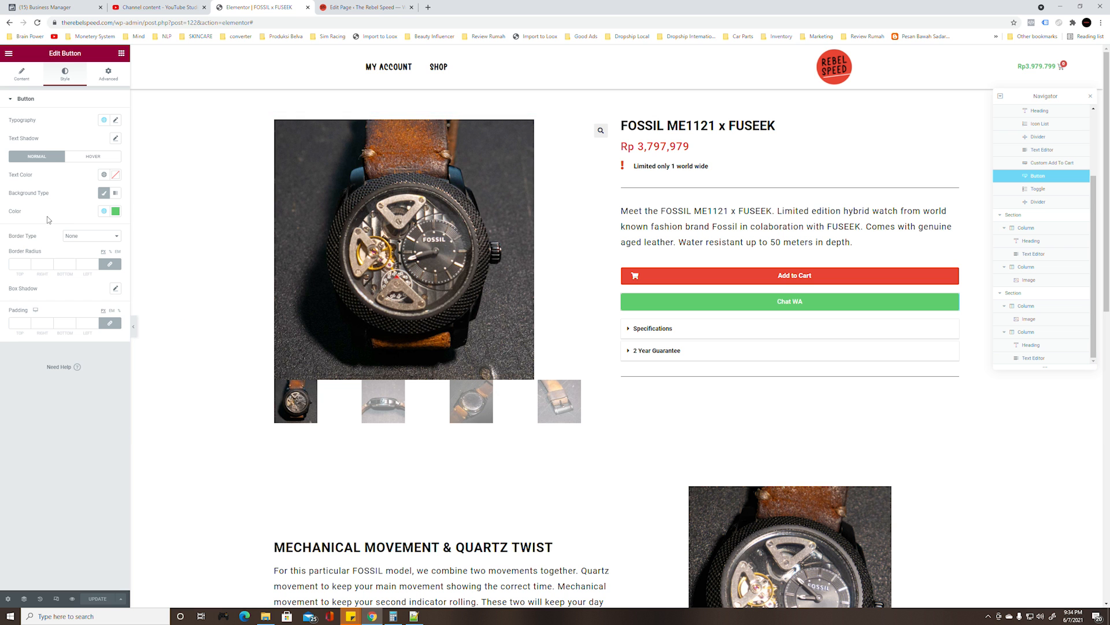
left_click(22, 74)
left_click(29, 166)
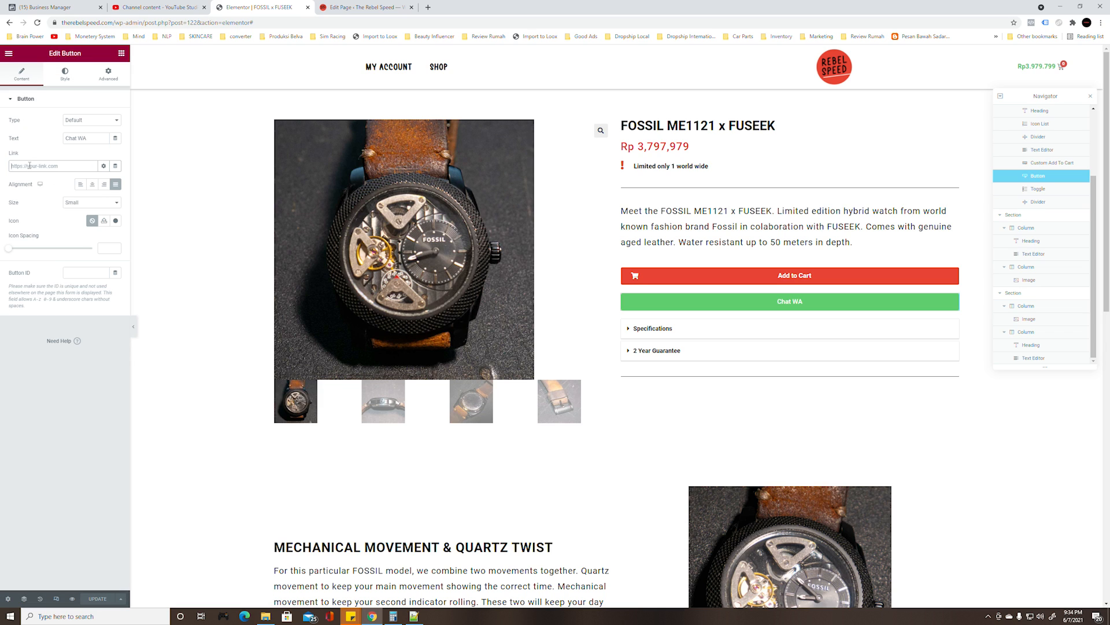
key("ctrl+v")
left_click(98, 599)
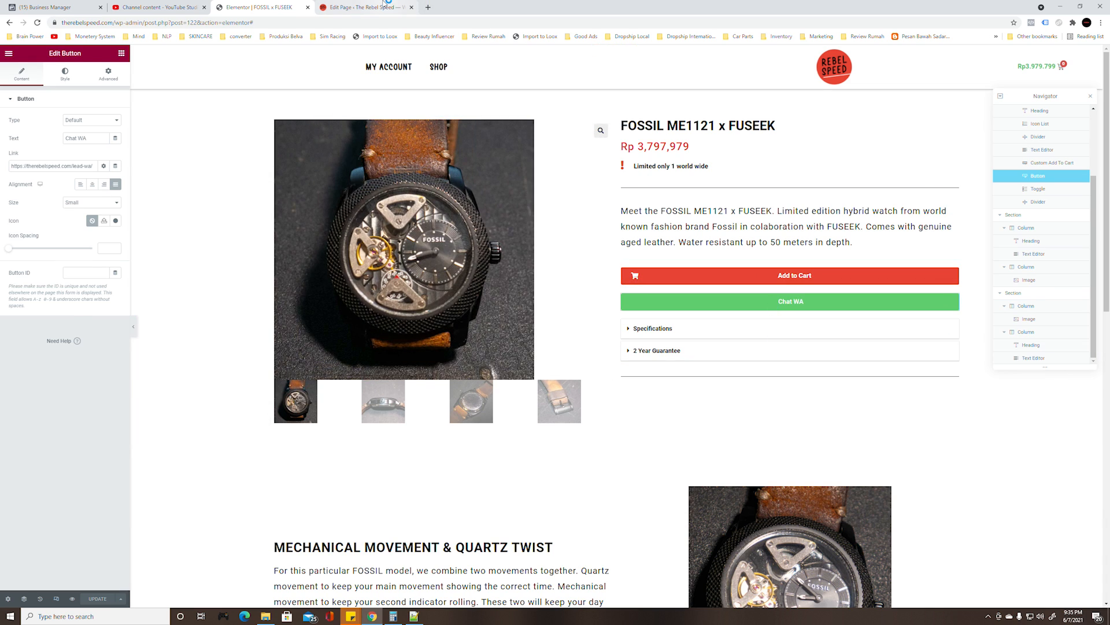
Open the list of all WooCommerce products in a new tab from the WordPress dashboard
left_click(364, 6)
mouse_move(23, 215)
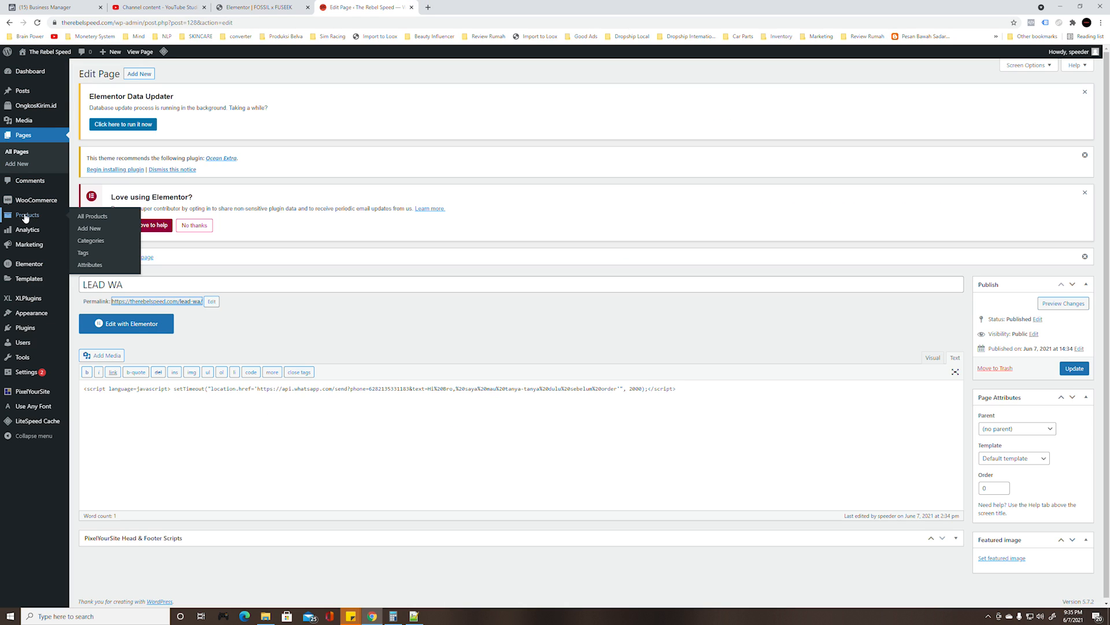
right_click(96, 219)
left_click(136, 225)
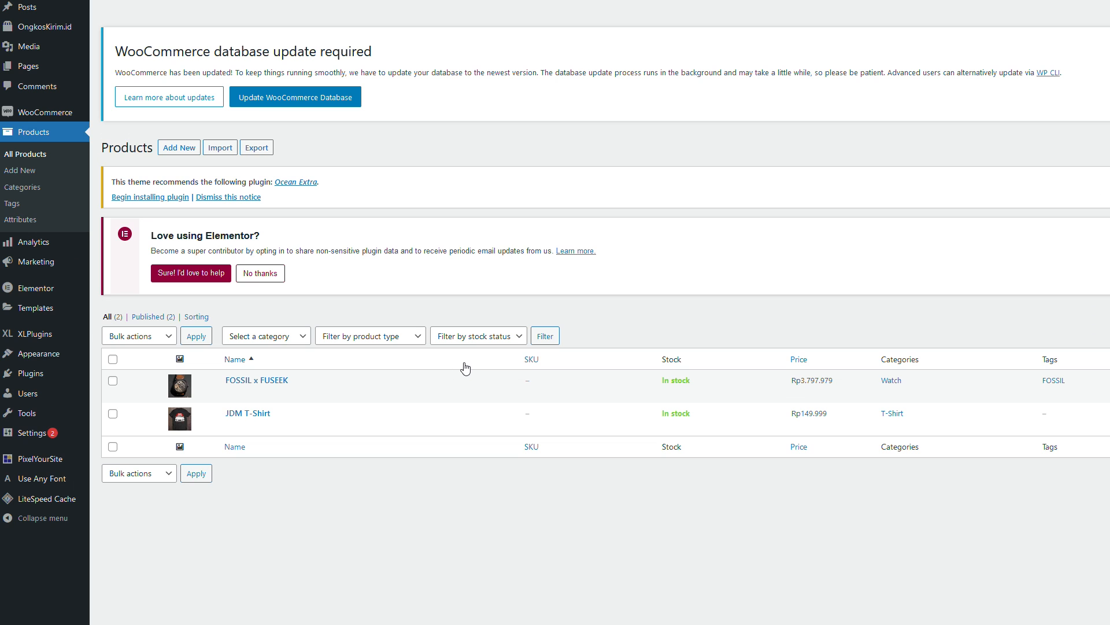
View the live FOSSIL x FUSEEK product page in a new tab and test its Chat WA button
right_click(345, 393)
left_click(362, 406)
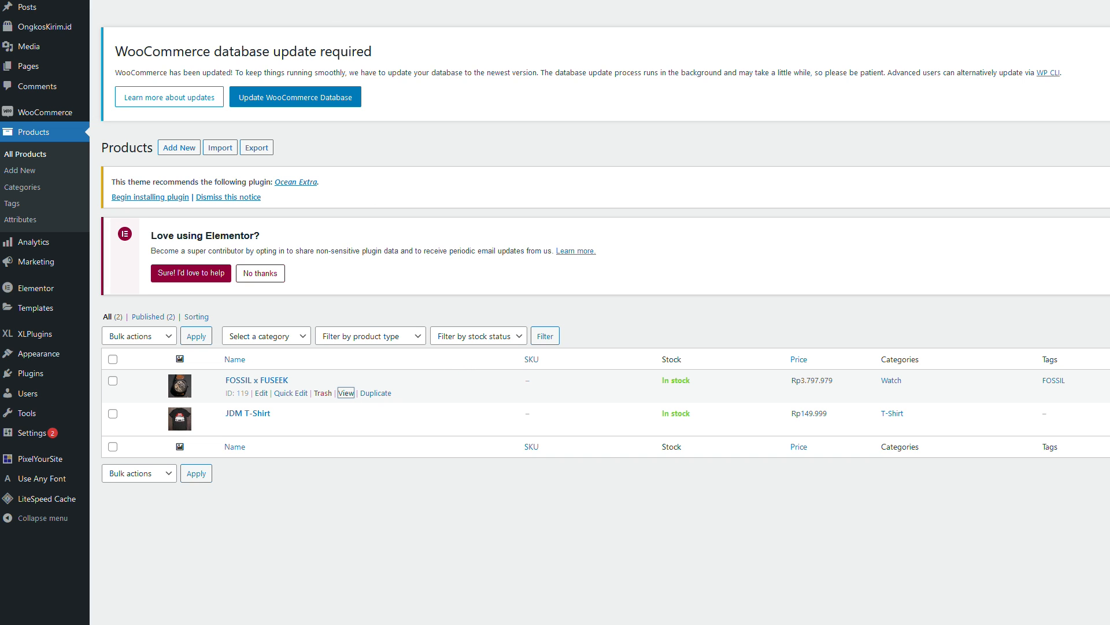
left_click(697, 1)
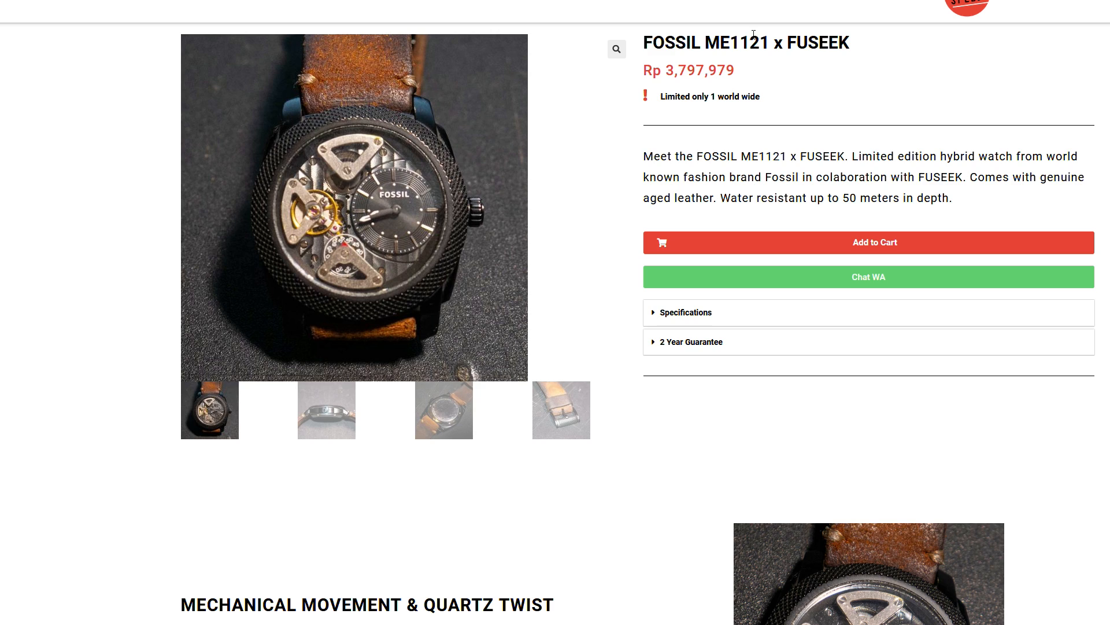
left_click(812, 283)
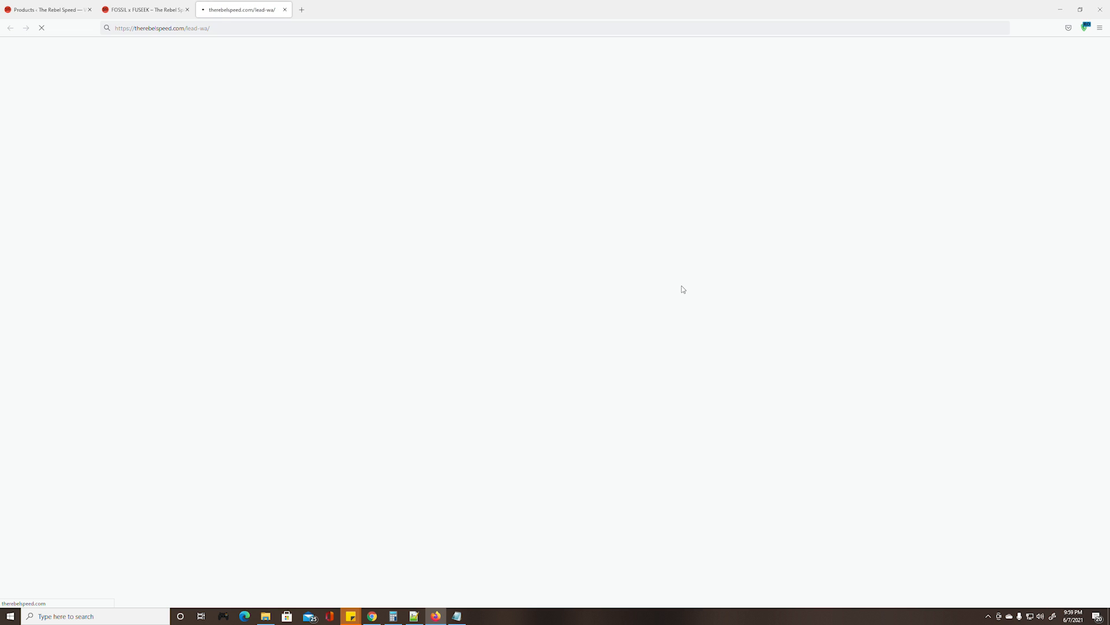